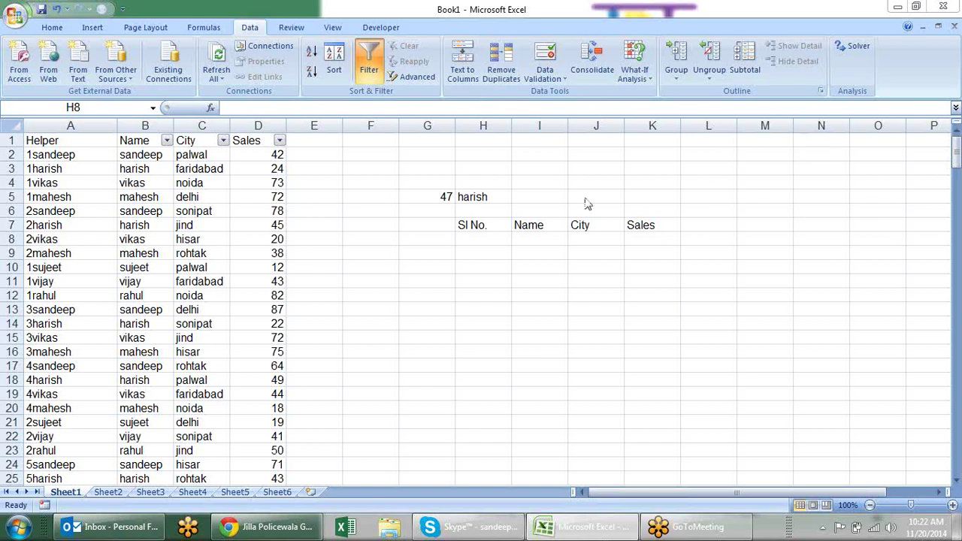
# Inspect the helper formulas down column A, from A2 through A16
pyautogui.click(88, 155)
pyautogui.doubleClick(97, 155)
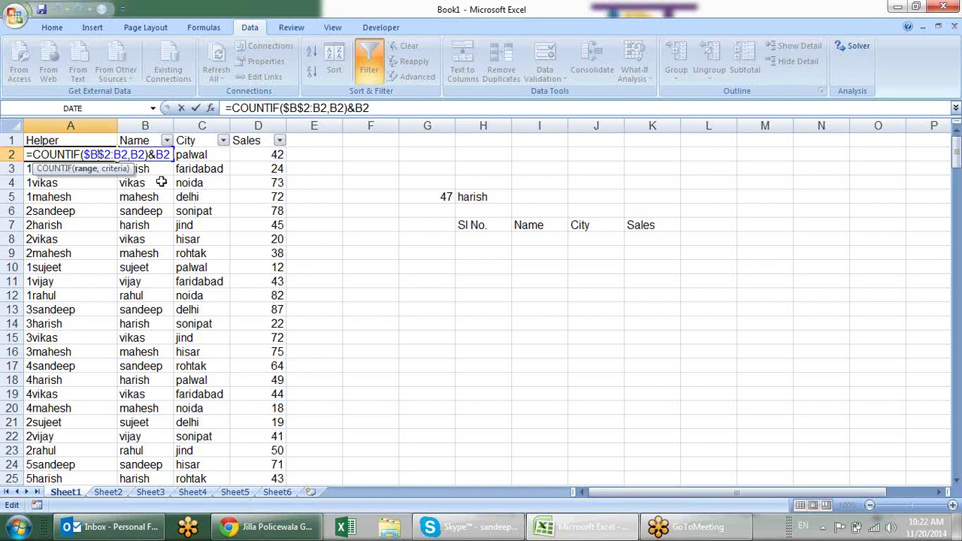
pyautogui.press('Return')
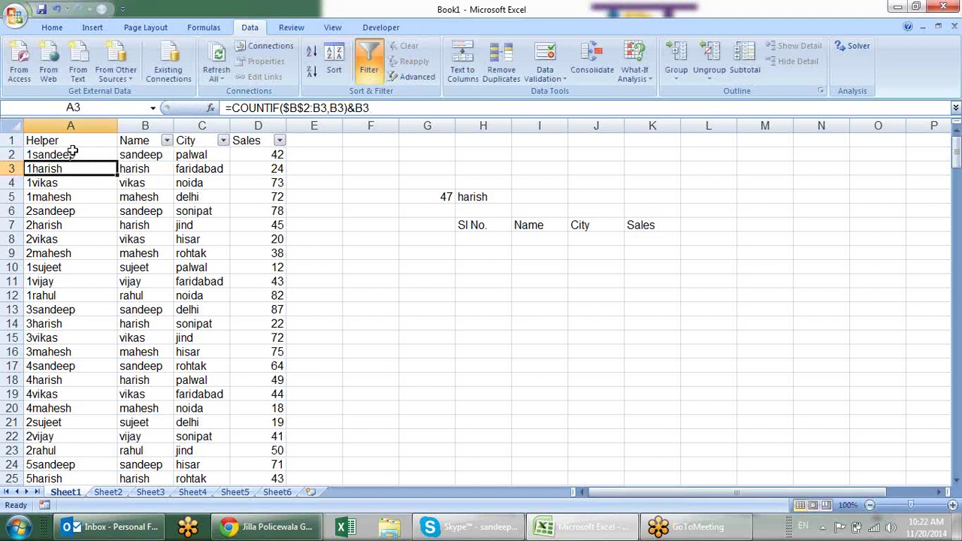
pyautogui.click(73, 154)
pyautogui.click(85, 165)
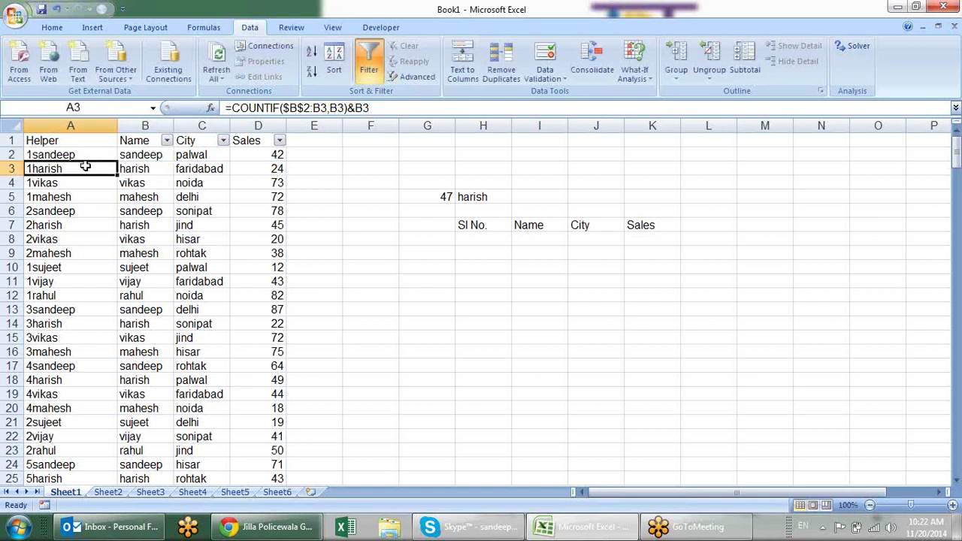
pyautogui.click(71, 215)
pyautogui.click(72, 227)
pyautogui.click(66, 241)
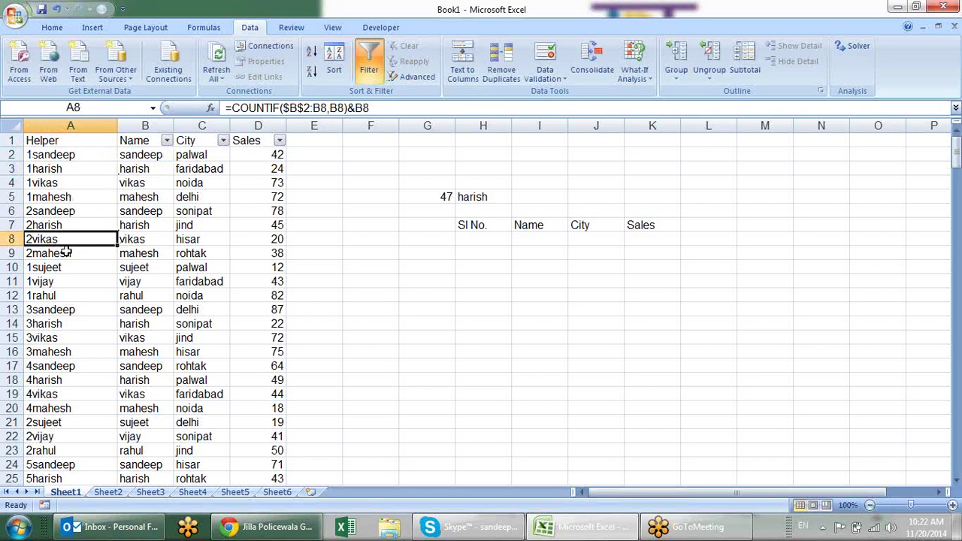
pyautogui.moveTo(78, 185); pyautogui.dragTo(112, 351)
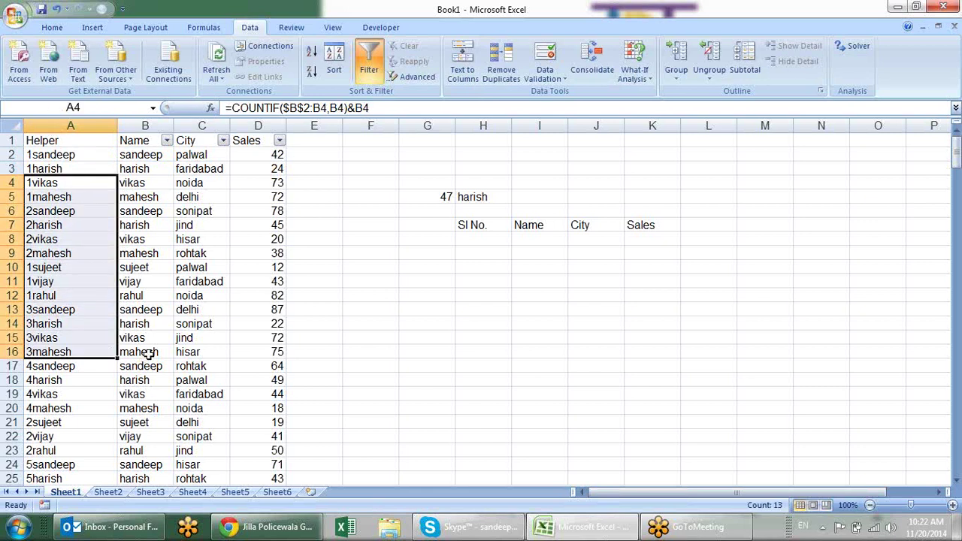
pyautogui.moveTo(541, 239)
pyautogui.mouseDown()
pyautogui.moveTo(587, 272)
pyautogui.moveTo(587, 330)
pyautogui.mouseUp()
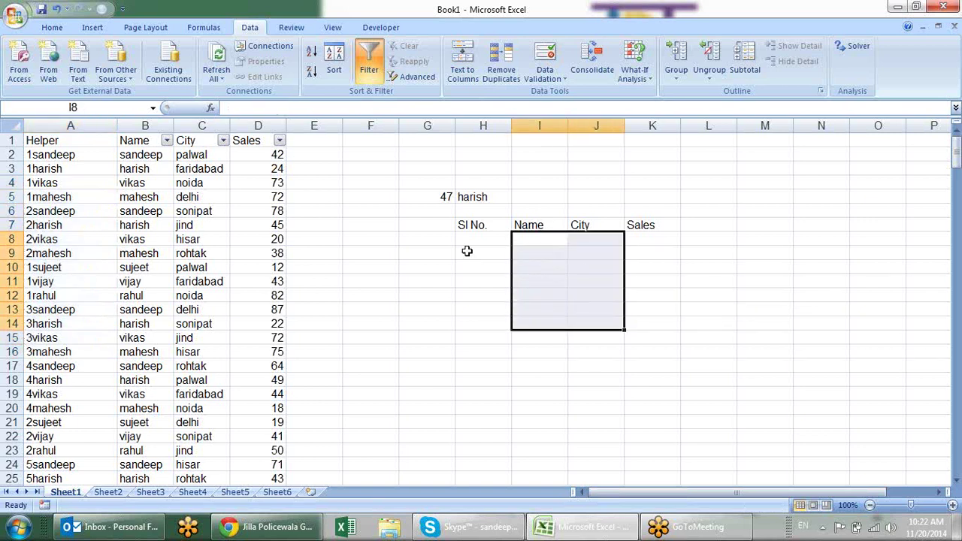
# Select cell H8 under the Sl No. heading
pyautogui.click(468, 239)
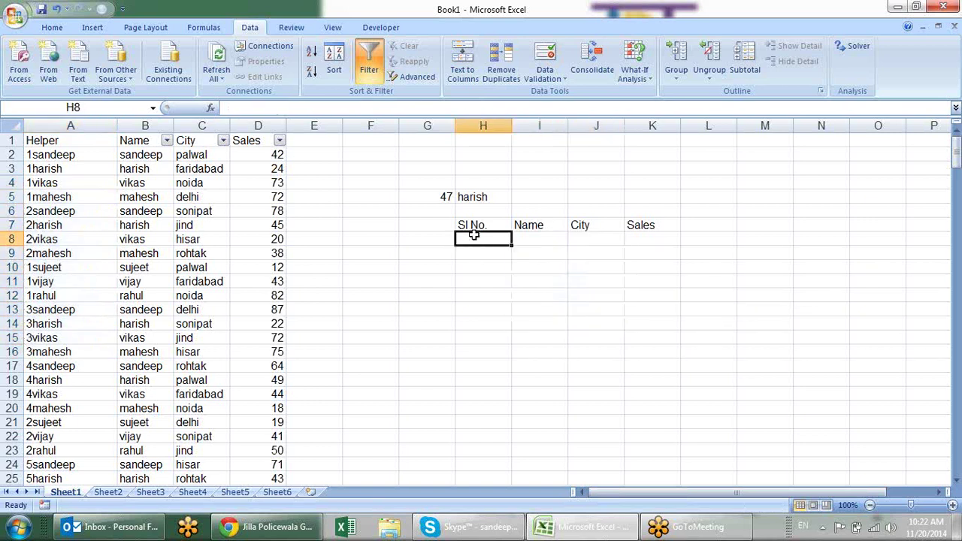
pyautogui.click(526, 236)
pyautogui.moveTo(489, 238); pyautogui.dragTo(524, 236)
pyautogui.click(526, 238)
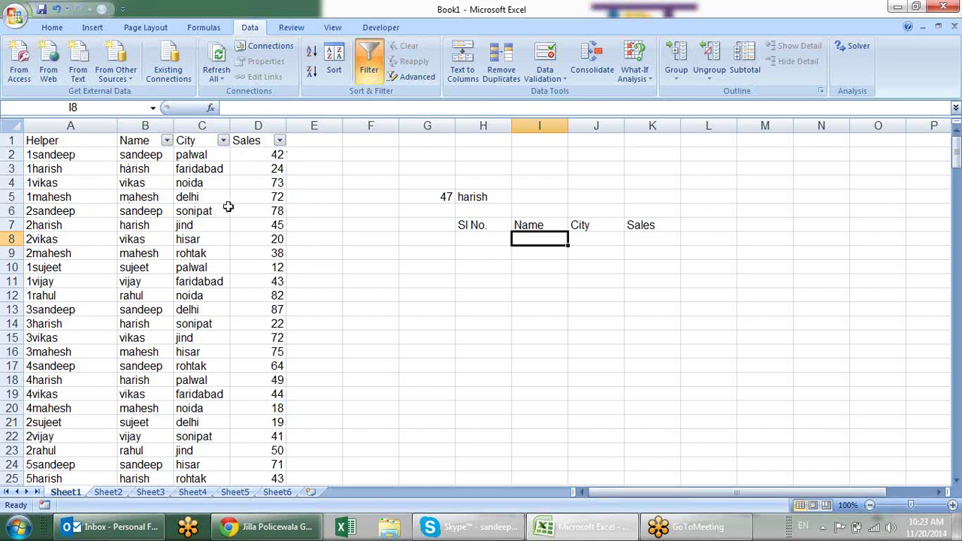
pyautogui.click(489, 238)
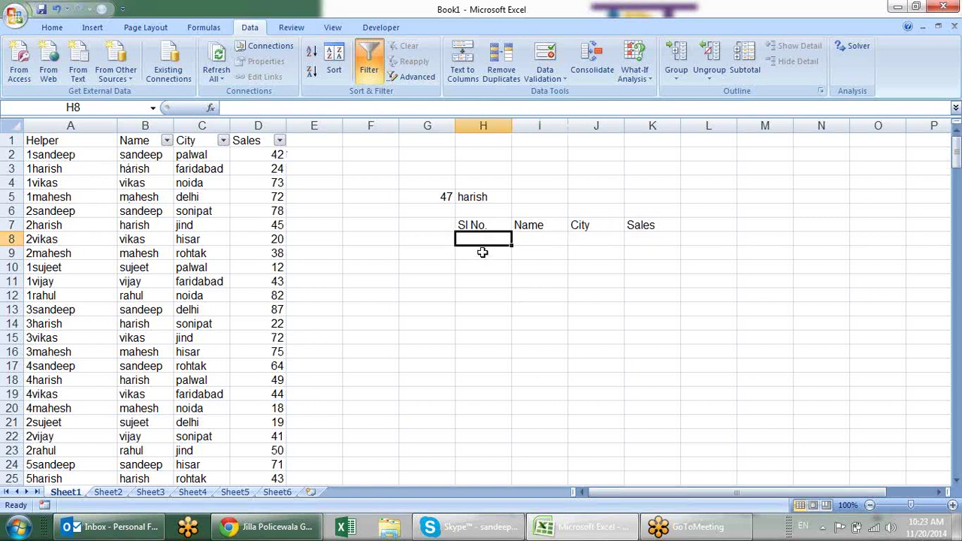
# Check G5's =COUNTIF(B:B,H5) formula and pick vikas in the H5 dropdown
pyautogui.click(445, 195)
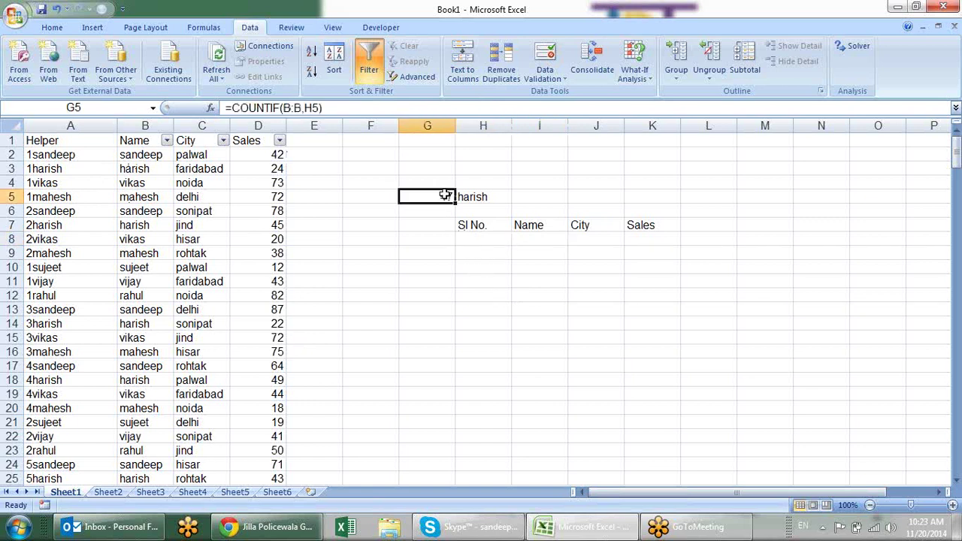
pyautogui.doubleClick(445, 196)
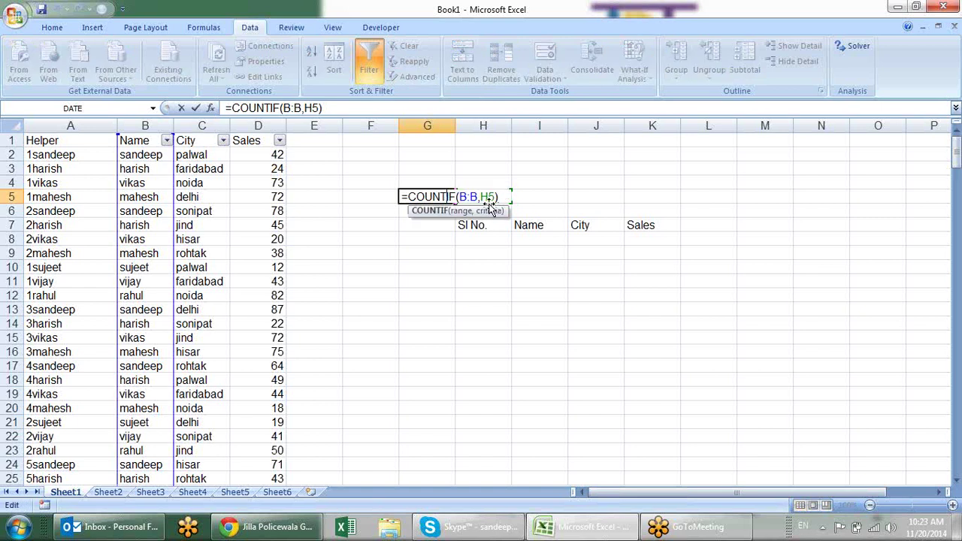
pyautogui.press('Escape')
pyautogui.click(487, 198)
pyautogui.click(518, 197)
pyautogui.click(507, 226)
pyautogui.click(518, 197)
pyautogui.click(504, 227)
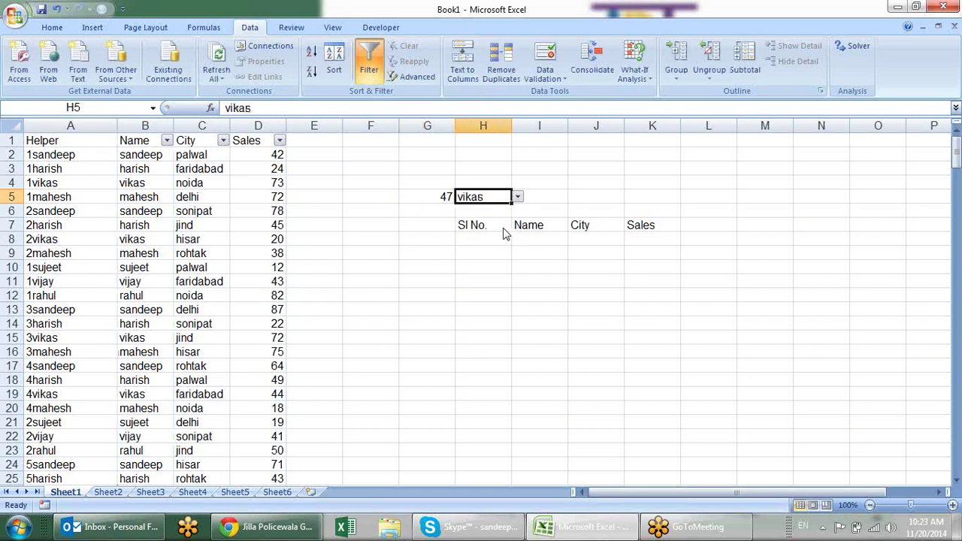
pyautogui.click(518, 197)
pyautogui.click(492, 227)
# Delete rows 16–24 and compare G5's count for harish and vikas
pyautogui.click(462, 333)
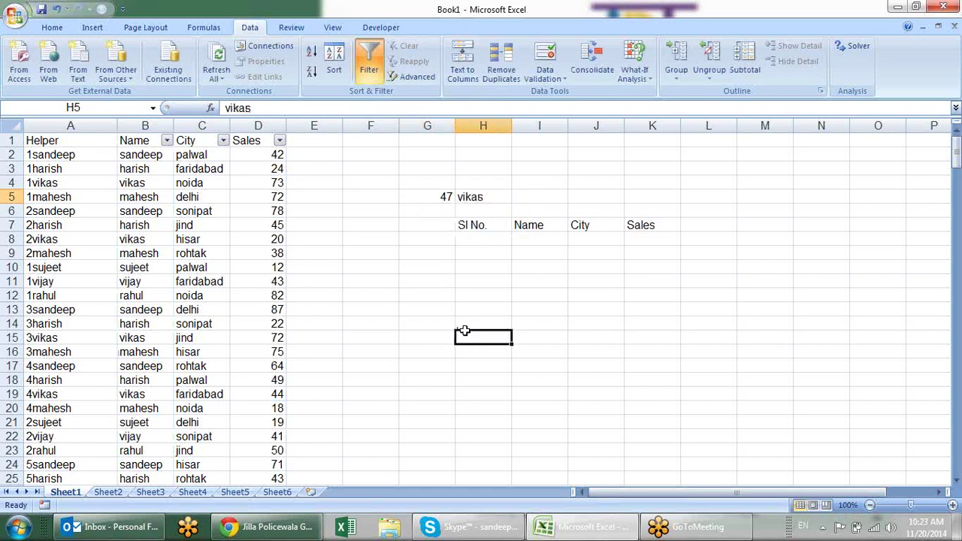
pyautogui.moveTo(9, 354); pyautogui.dragTo(10, 463)
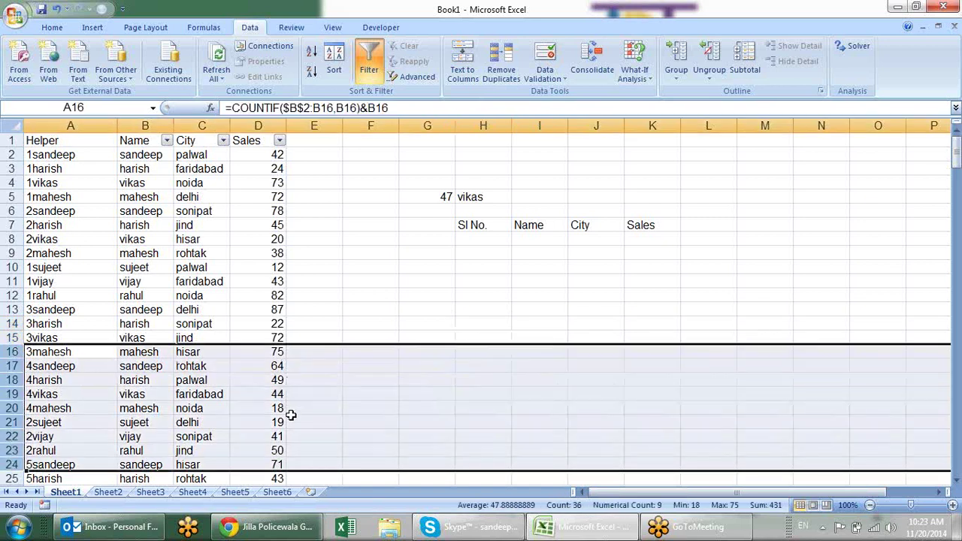
pyautogui.hotkey('ctrl', '-')
pyautogui.click(490, 301)
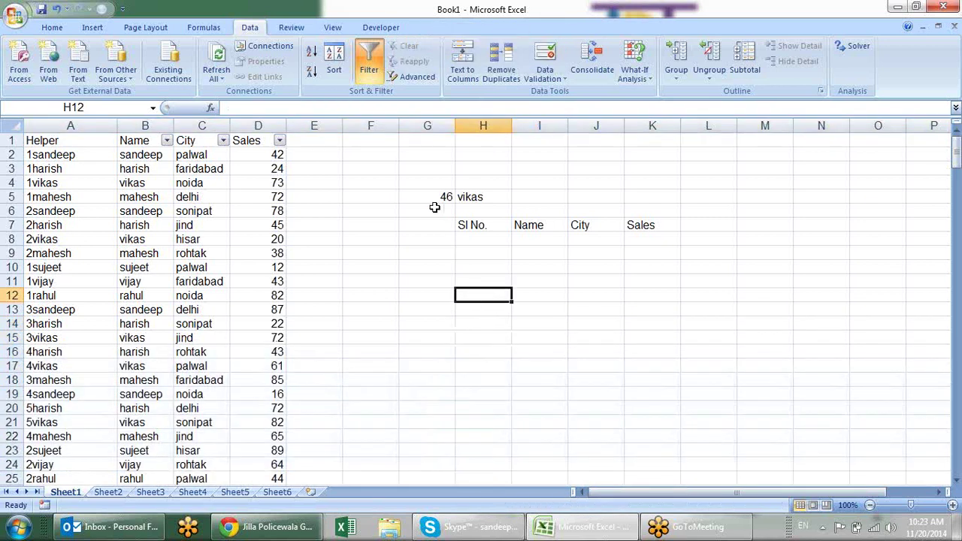
pyautogui.click(440, 199)
pyautogui.click(476, 196)
pyautogui.click(518, 196)
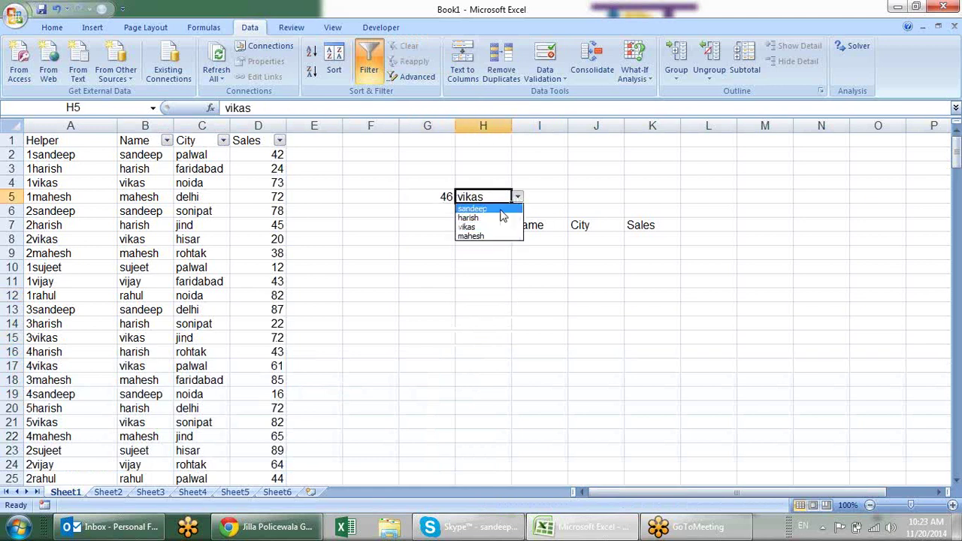
pyautogui.click(497, 218)
pyautogui.click(517, 197)
pyautogui.click(493, 227)
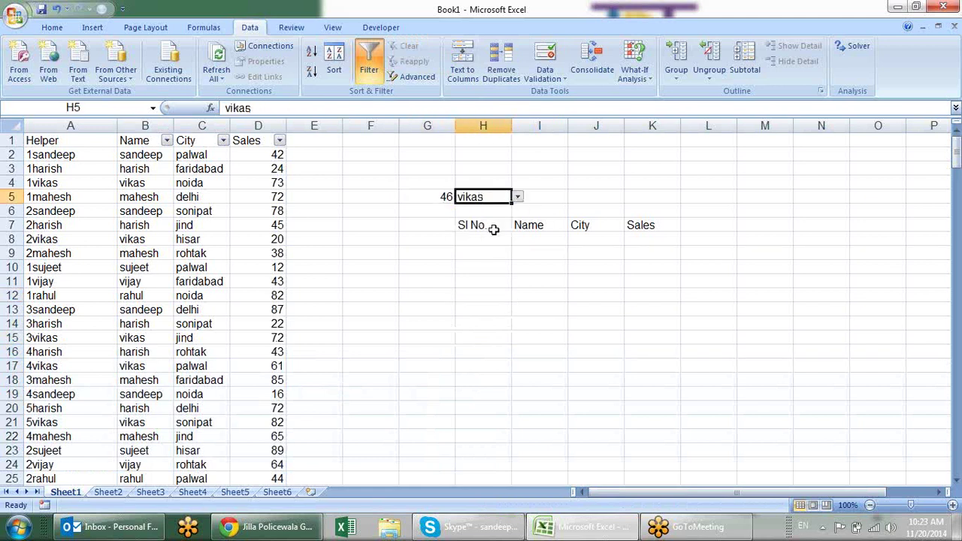
# Delete row 16 (4harish), then set H5 to harish so G5 reads 45
pyautogui.click(5, 352)
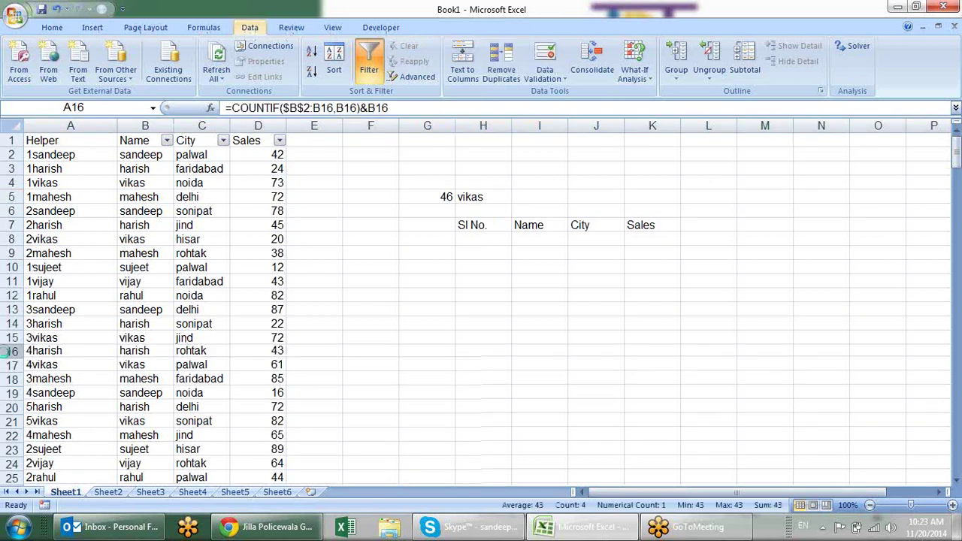
pyautogui.hotkey('ctrl', '-')
pyautogui.click(491, 282)
pyautogui.click(493, 199)
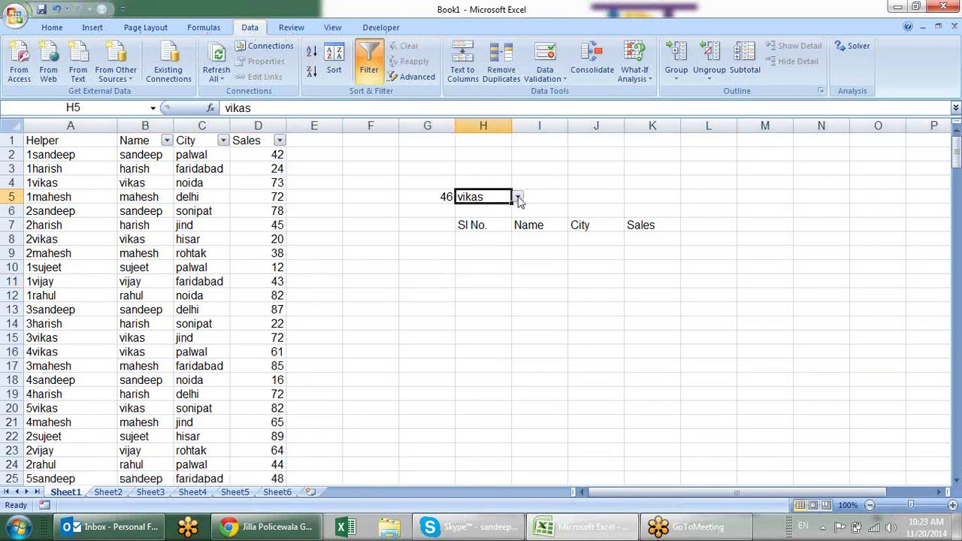
pyautogui.click(518, 197)
pyautogui.click(496, 217)
pyautogui.click(493, 282)
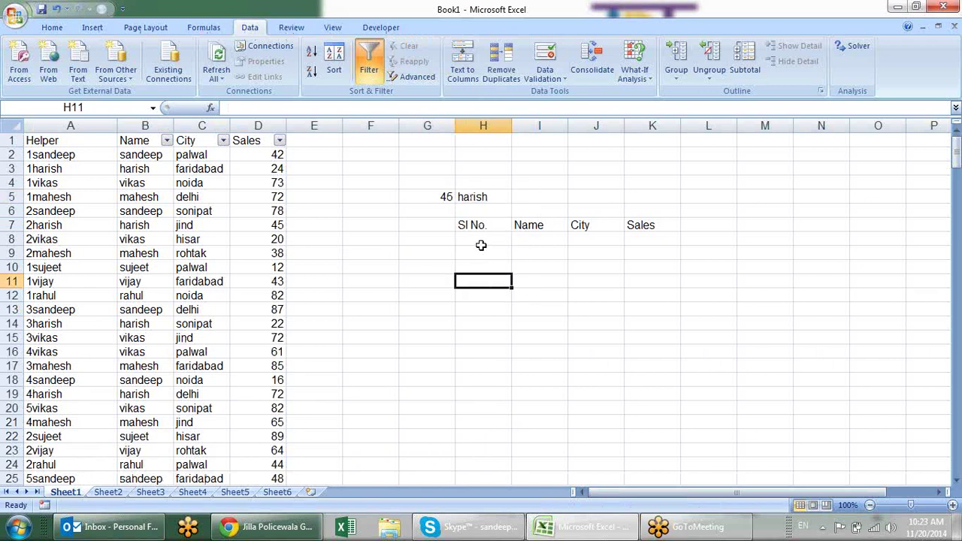
pyautogui.click(439, 194)
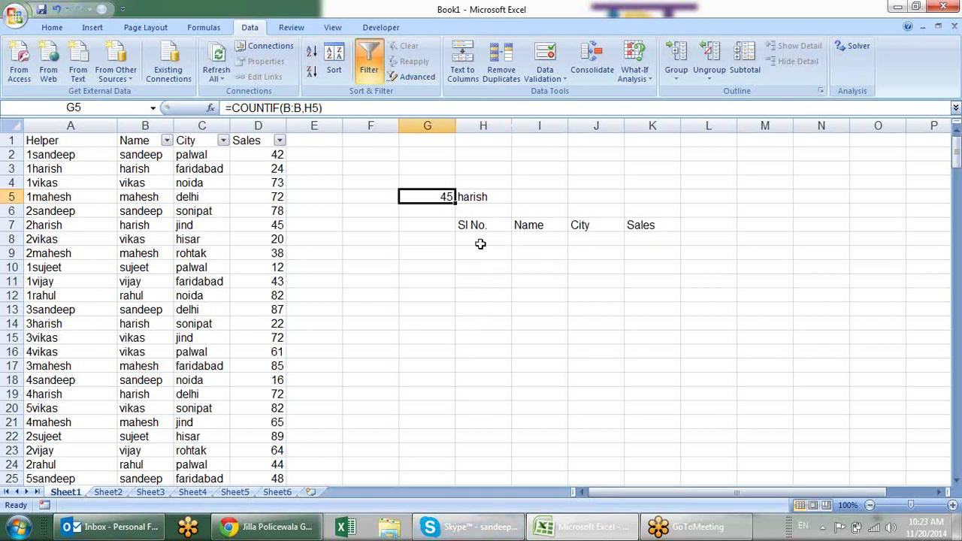
pyautogui.click(480, 243)
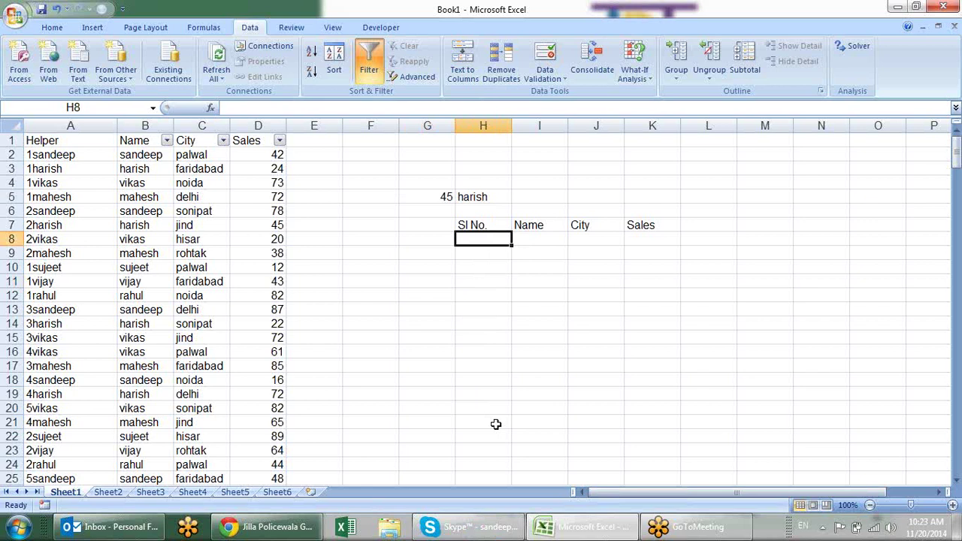
# Enter an IF formula in H8 referencing absolute $G$5 so the Sl No. starts at 1
pyautogui.write('=i')
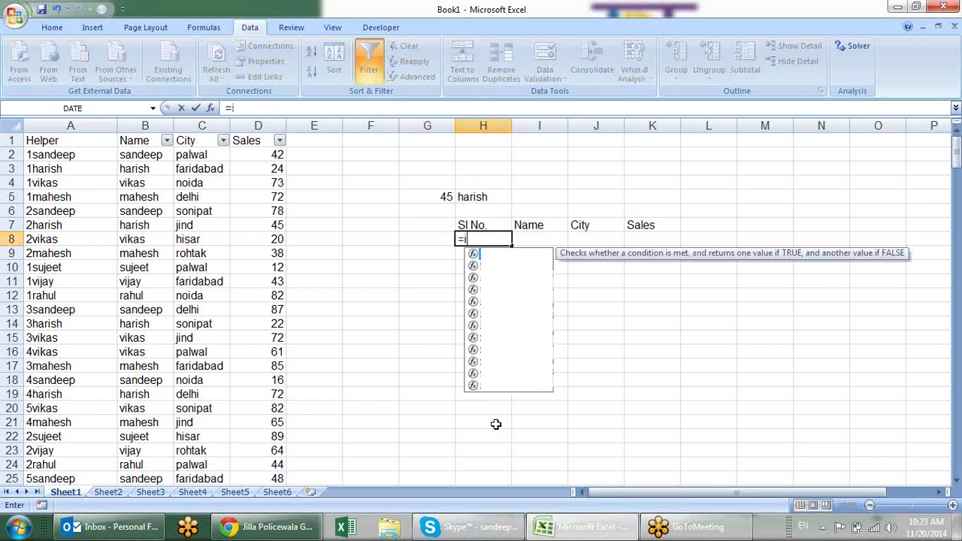
pyautogui.write('f')
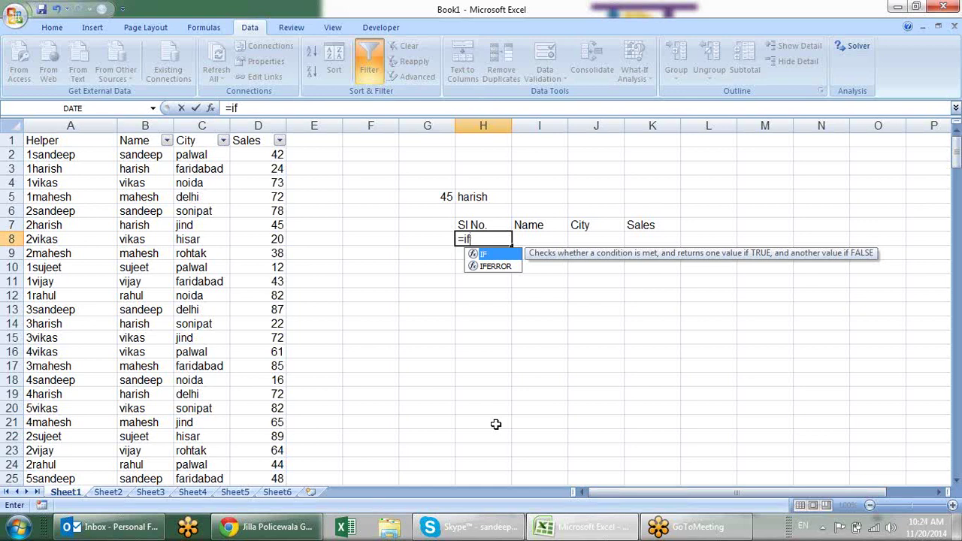
pyautogui.write('(')
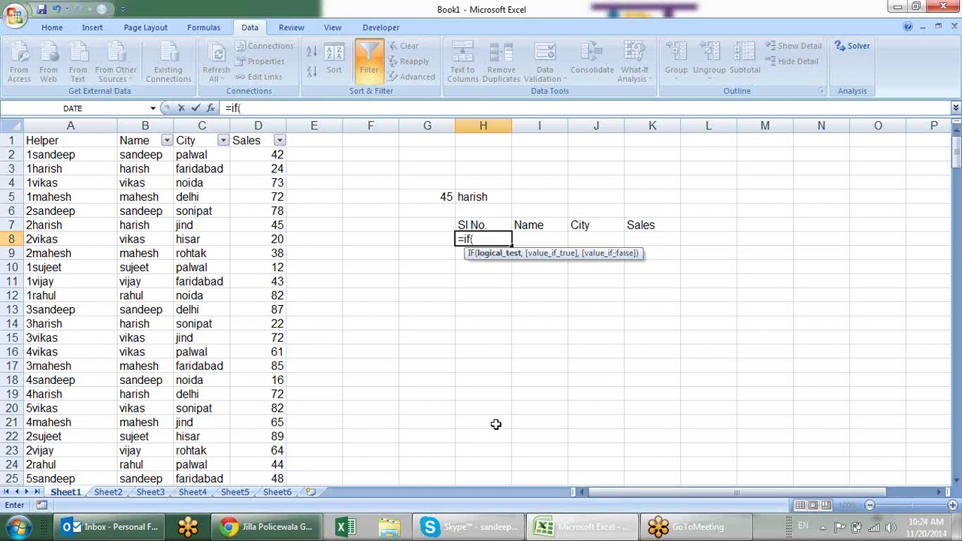
pyautogui.click(448, 197)
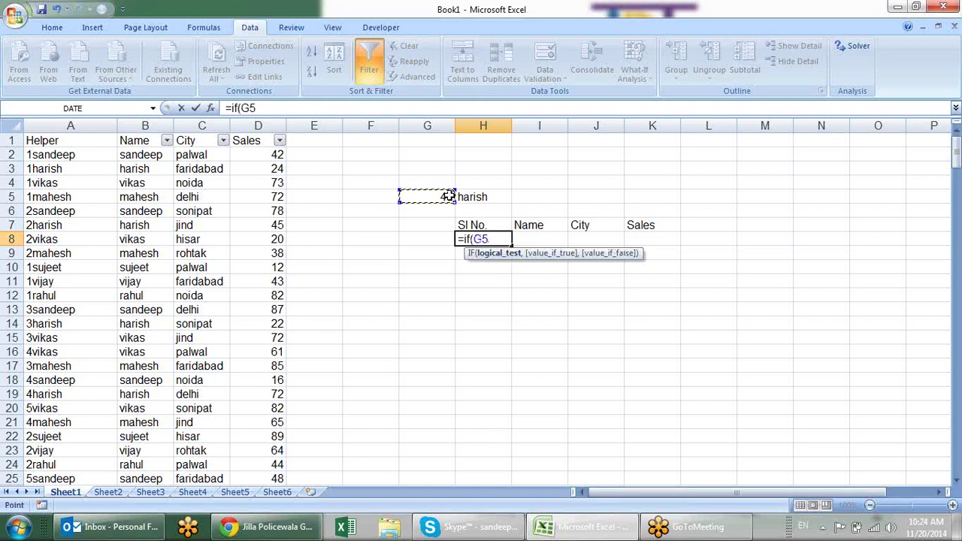
pyautogui.press('F2')
pyautogui.press('F4')
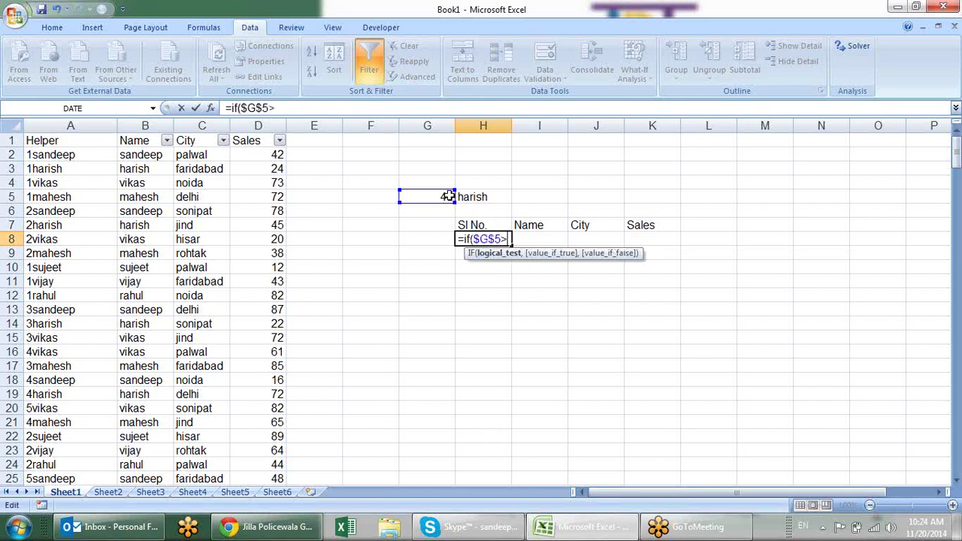
pyautogui.write('0')
pyautogui.write(',')
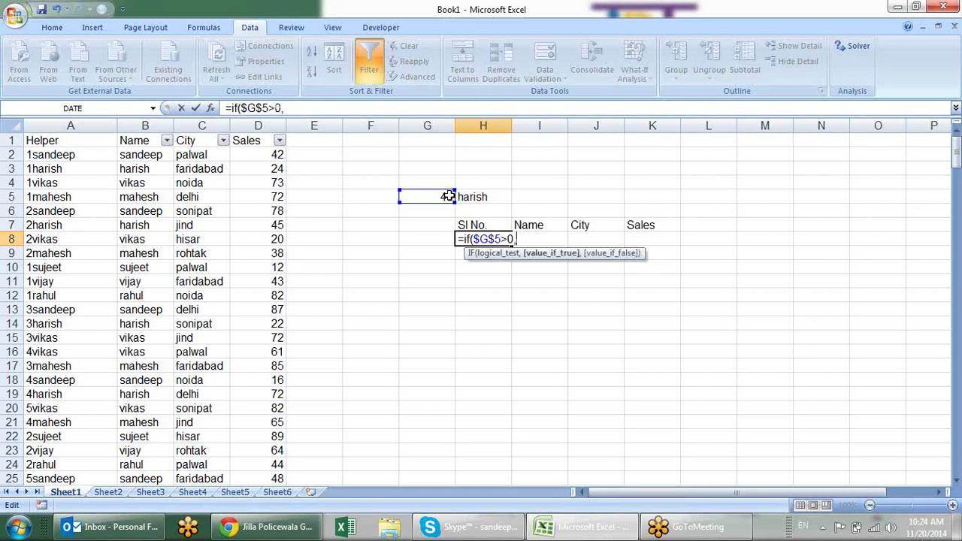
pyautogui.write('1,')
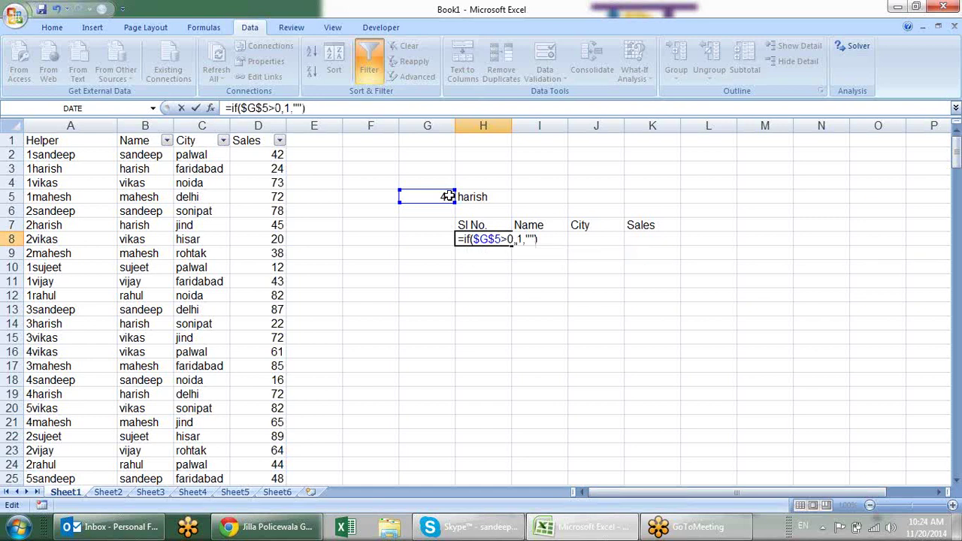
pyautogui.press('Return')
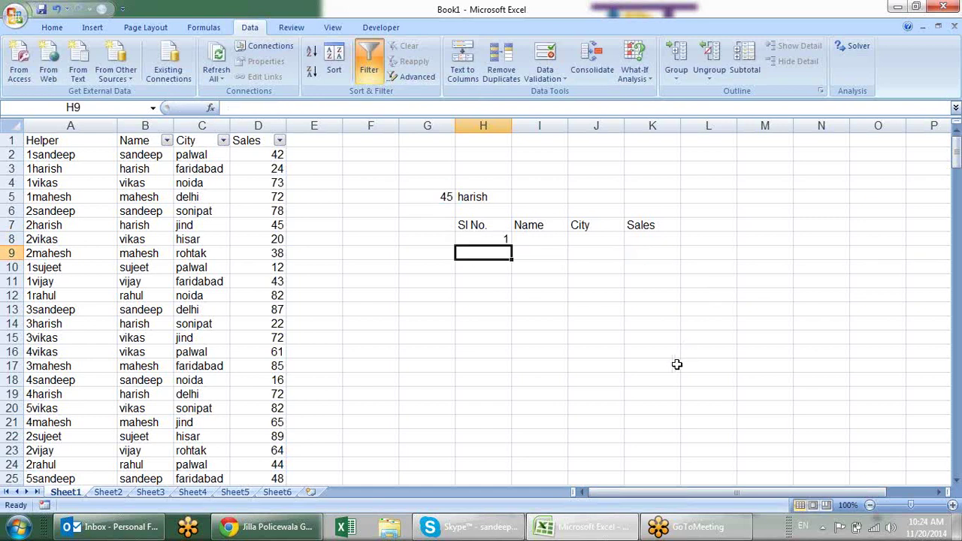
# Enter =IF(H8+1>$G$5,"",H8+1) in H9 to continue the numbering
pyautogui.write('=')
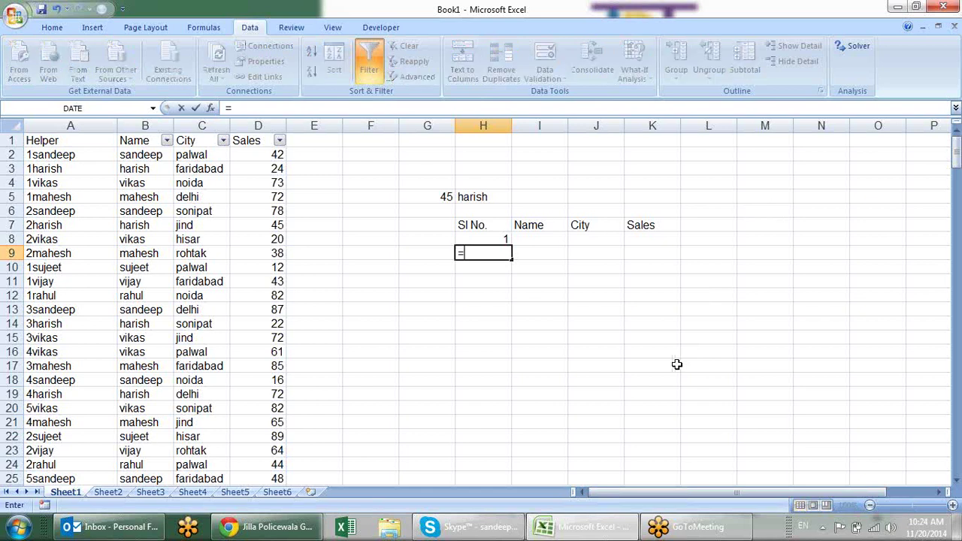
pyautogui.write('if')
pyautogui.press('Tab')
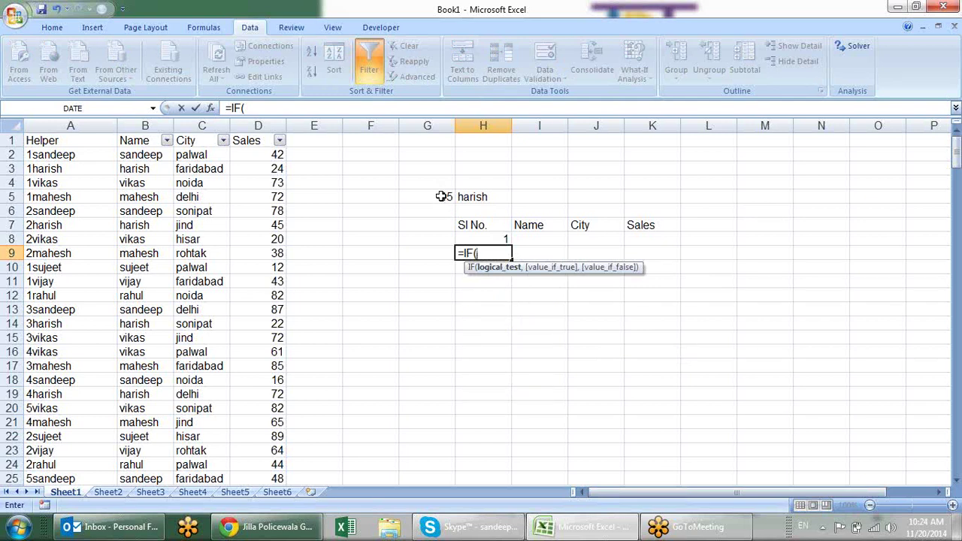
pyautogui.click(483, 239)
pyautogui.write('-')
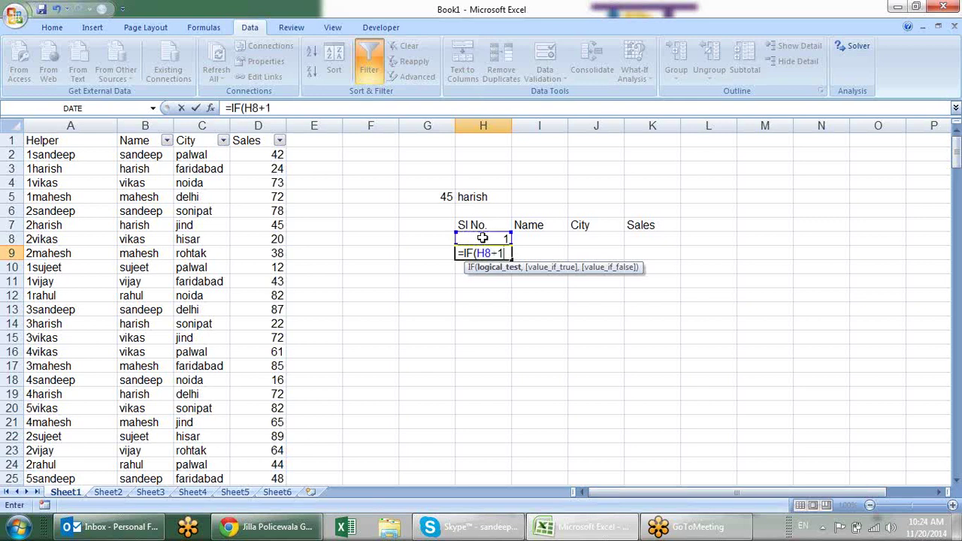
pyautogui.click(445, 194)
pyautogui.press('F4')
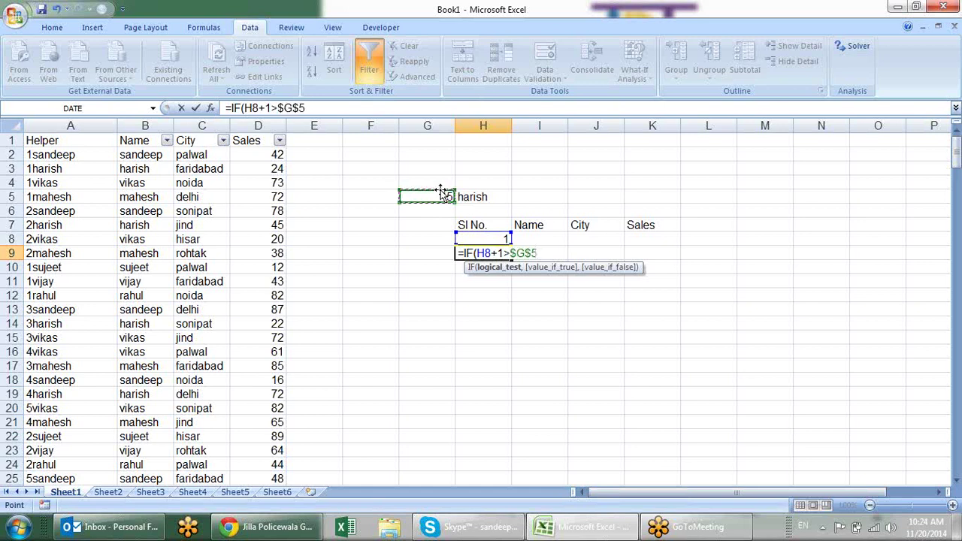
pyautogui.write(',"",')
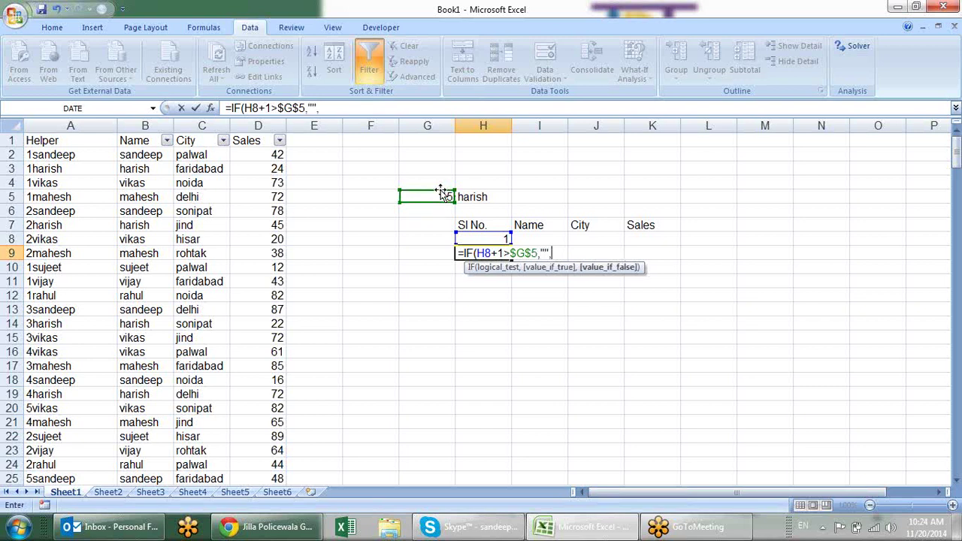
pyautogui.click(491, 239)
pyautogui.write('+1')
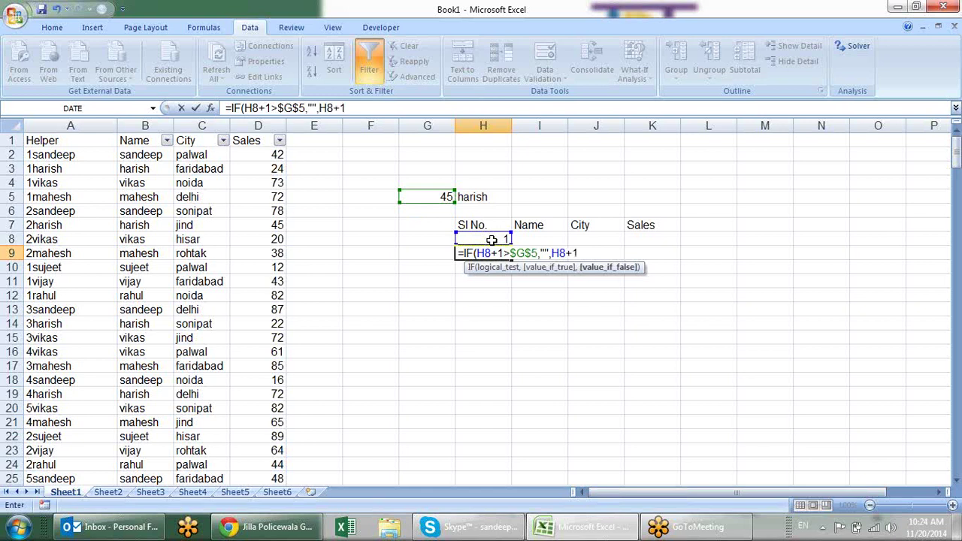
pyautogui.press('Return')
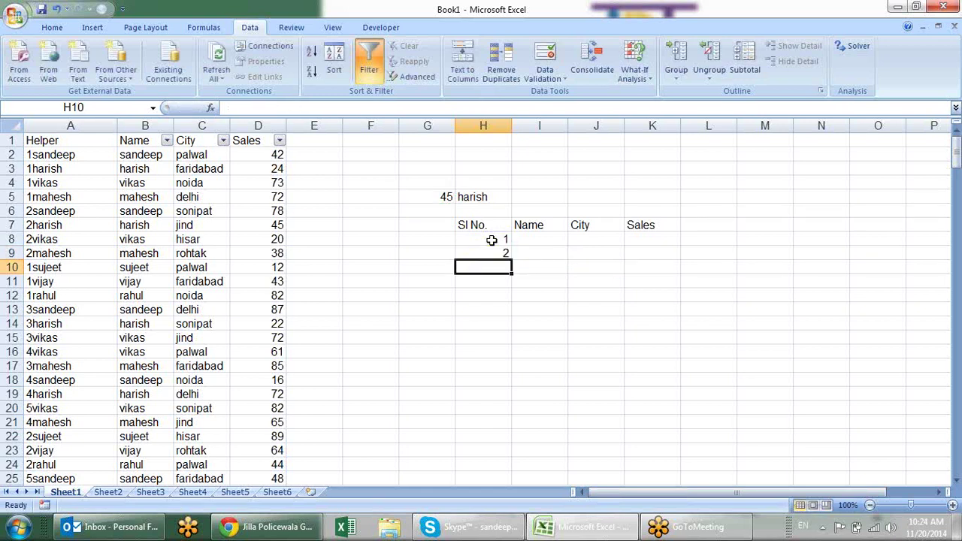
# Drag H9's formula down to row 178 and find the #VALUE! error in H54
pyautogui.moveTo(496, 252); pyautogui.dragTo(497, 240)
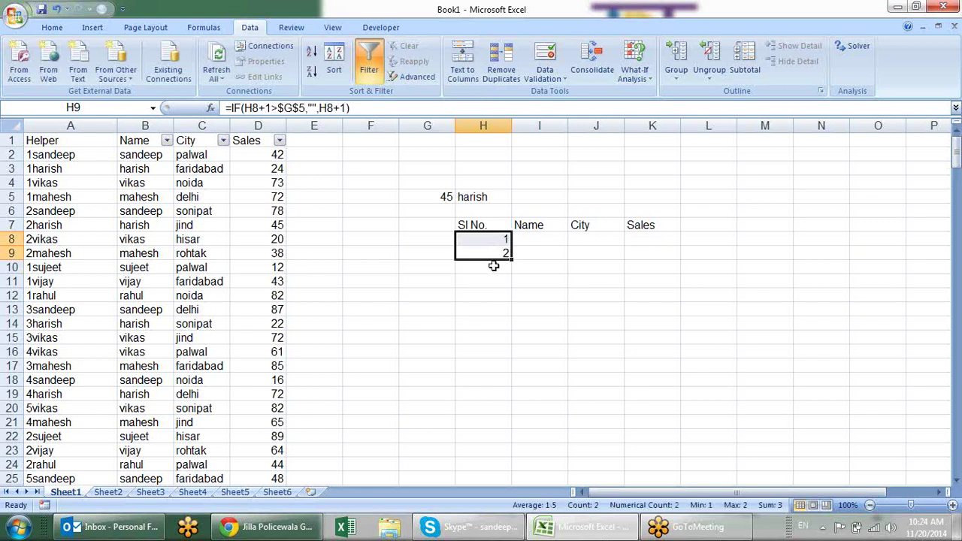
pyautogui.click(492, 254)
pyautogui.moveTo(510, 258); pyautogui.dragTo(511, 466)
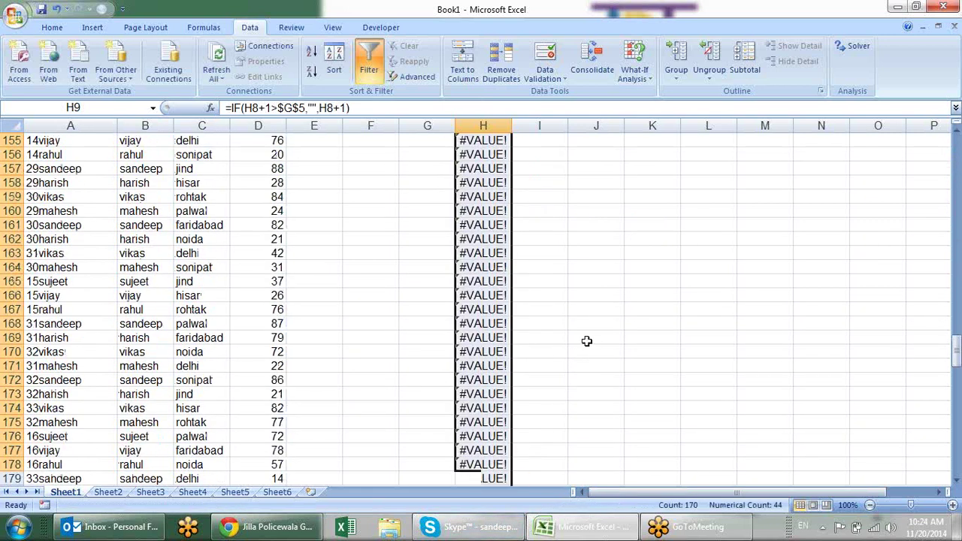
pyautogui.scroll(10, 588, 342)
pyautogui.scroll(15, 588, 341)
pyautogui.scroll(9, 587, 341)
pyautogui.scroll(4, 589, 344)
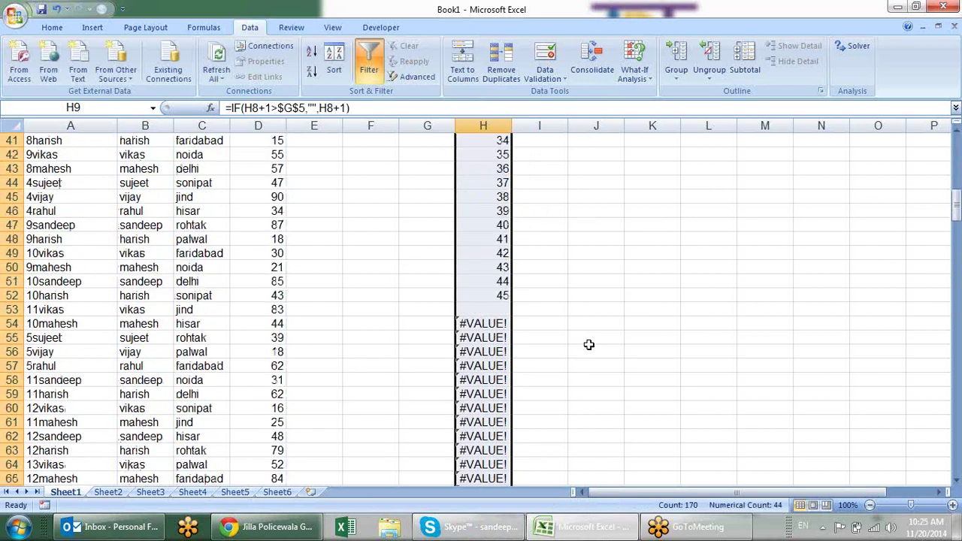
pyautogui.click(491, 320)
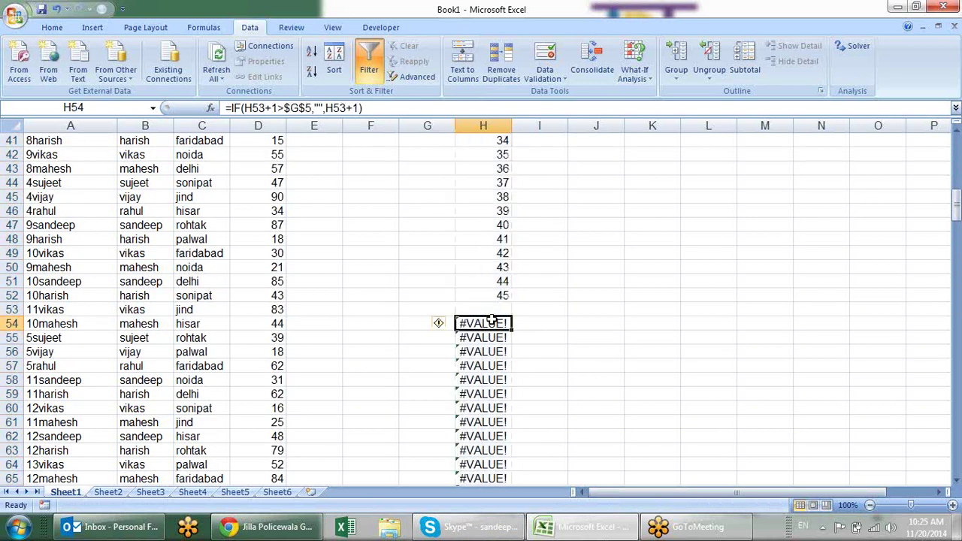
pyautogui.scroll(8, 492, 309)
pyautogui.scroll(6, 492, 305)
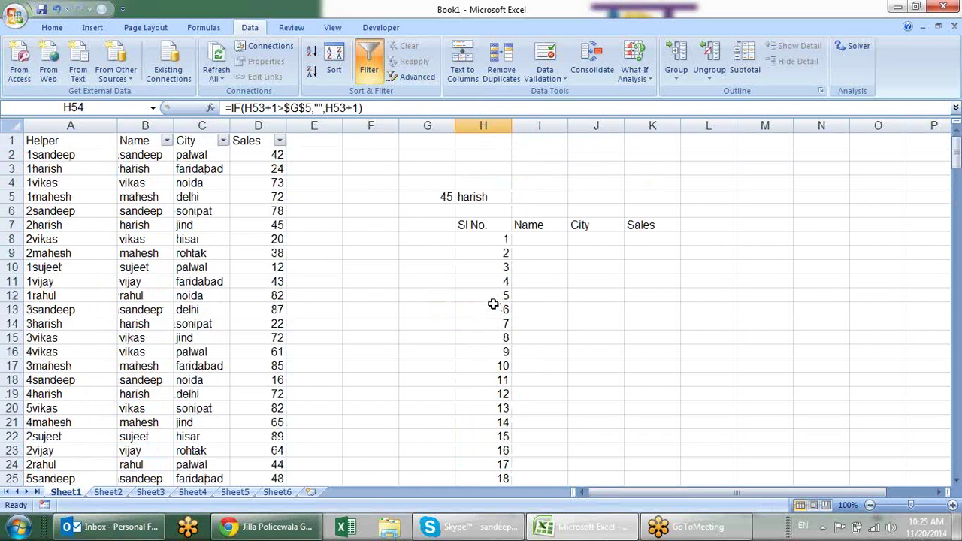
pyautogui.click(495, 256)
# Wrap H9 as =IFERROR(IF(H8+1>$G$5,"",H8+1),"")
pyautogui.doubleClick(496, 254)
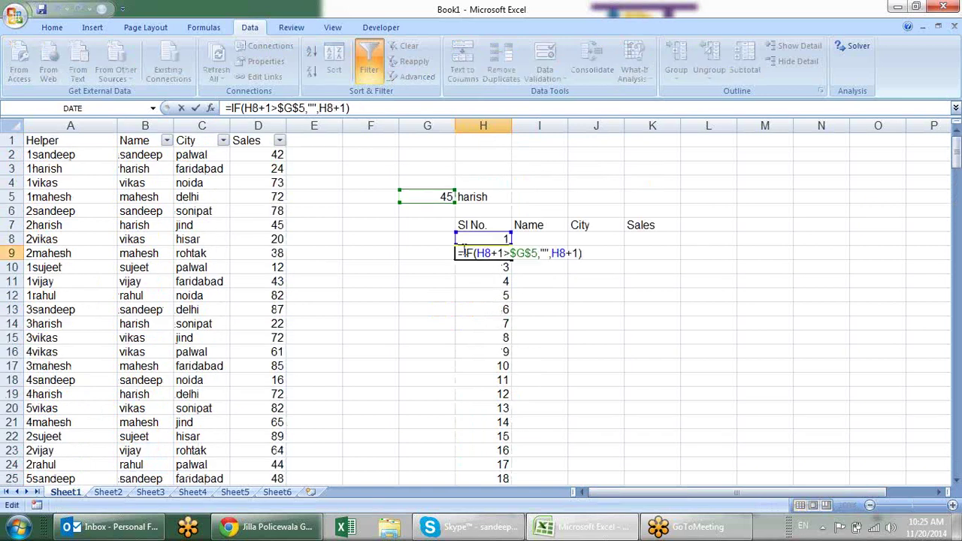
pyautogui.write('if')
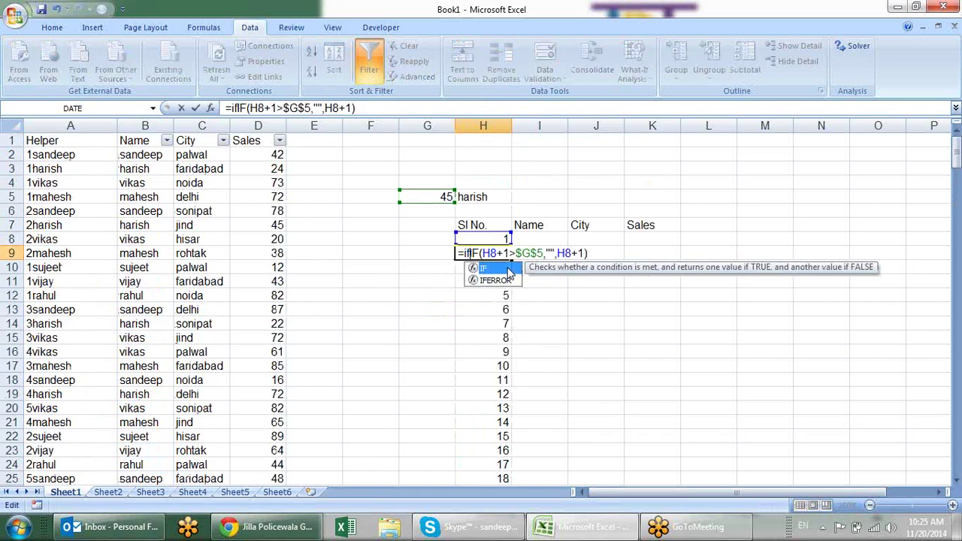
pyautogui.doubleClick(498, 279)
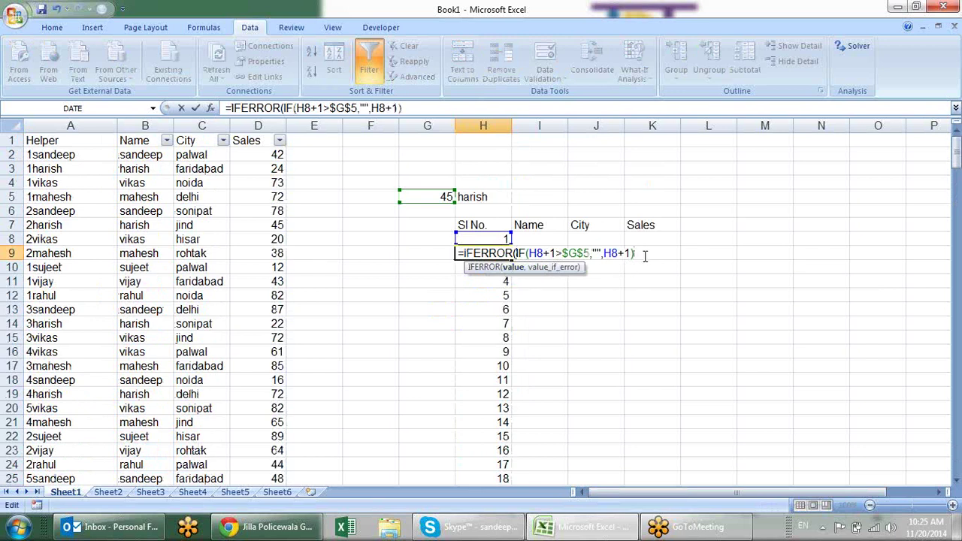
pyautogui.write(',')
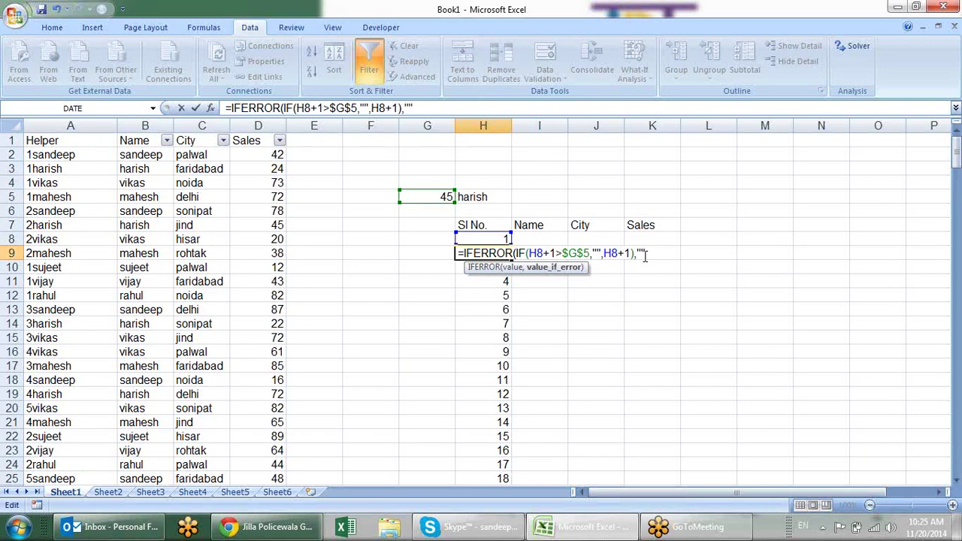
pyautogui.press('Return')
# Fill the IFERROR formula down column H and confirm H54 is blank after 45
pyautogui.click(497, 250)
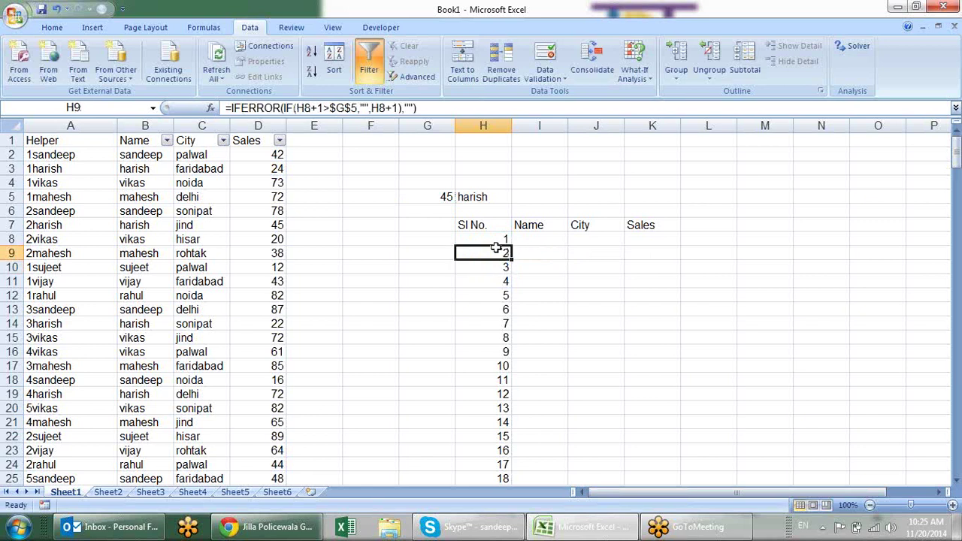
pyautogui.doubleClick(511, 260)
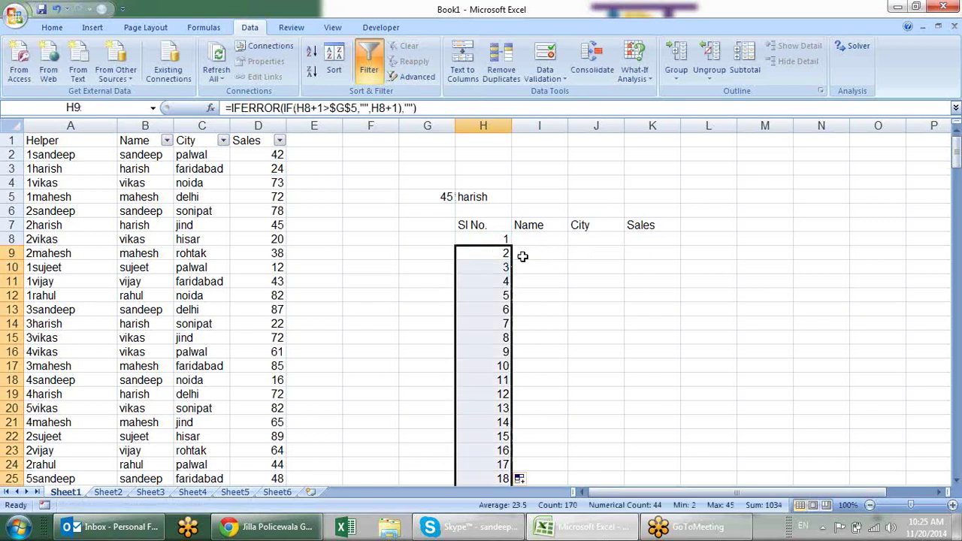
pyautogui.scroll(-7, 565, 249)
pyautogui.scroll(-8, 565, 249)
pyautogui.click(493, 256)
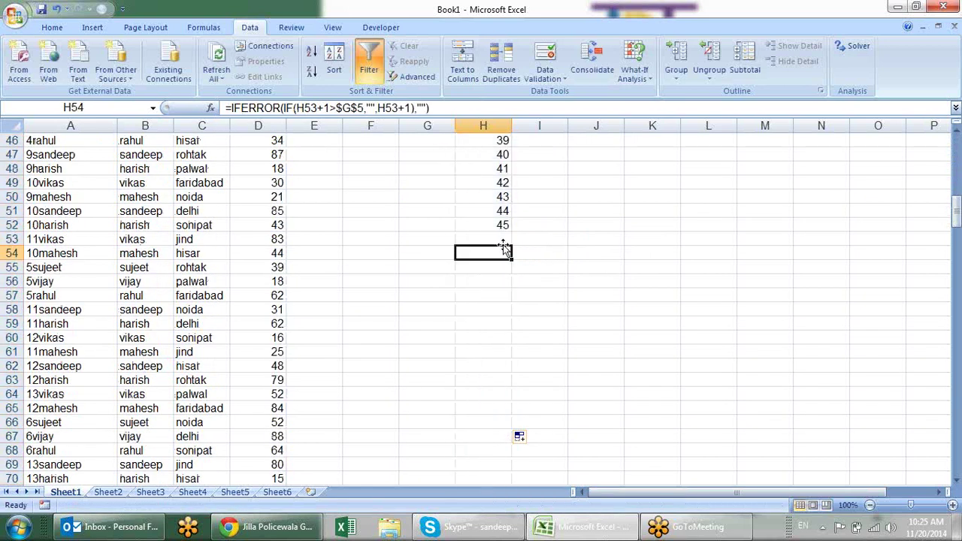
pyautogui.scroll(9, 504, 248)
pyautogui.scroll(6, 500, 241)
# Set H5 to vikas so the numbering runs 1 through 46
pyautogui.click(445, 197)
pyautogui.click(480, 199)
pyautogui.click(518, 197)
pyautogui.click(485, 228)
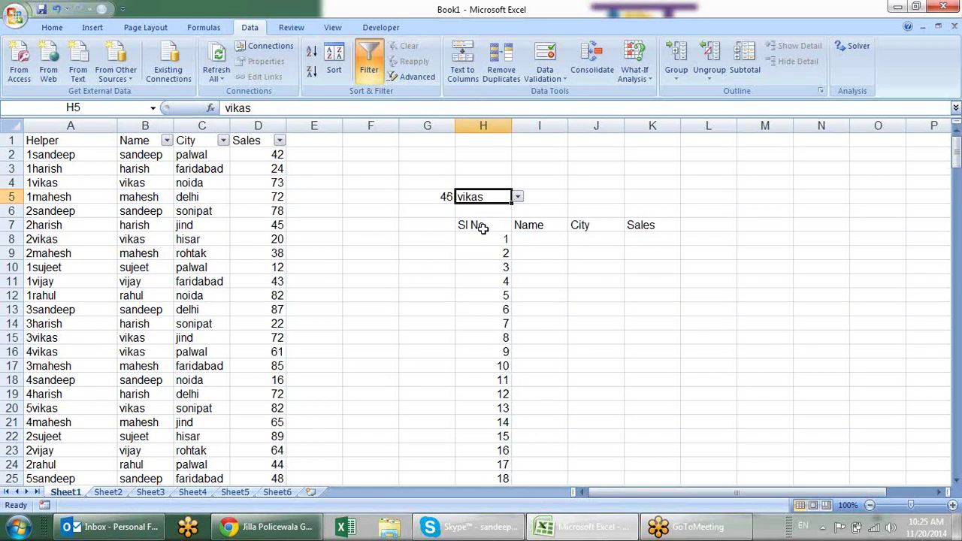
pyautogui.scroll(-5, 561, 264)
pyautogui.scroll(-11, 561, 265)
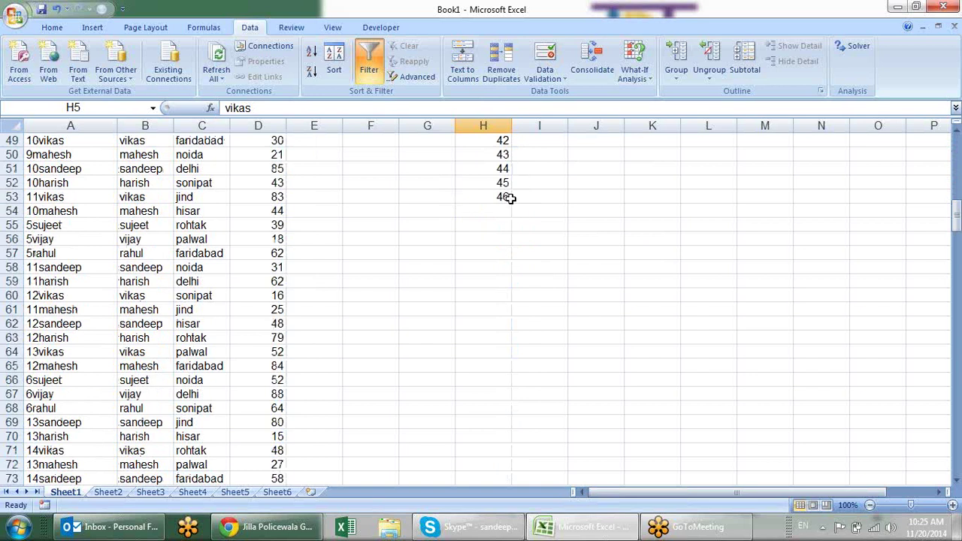
pyautogui.scroll(10, 606, 229)
pyautogui.scroll(6, 606, 229)
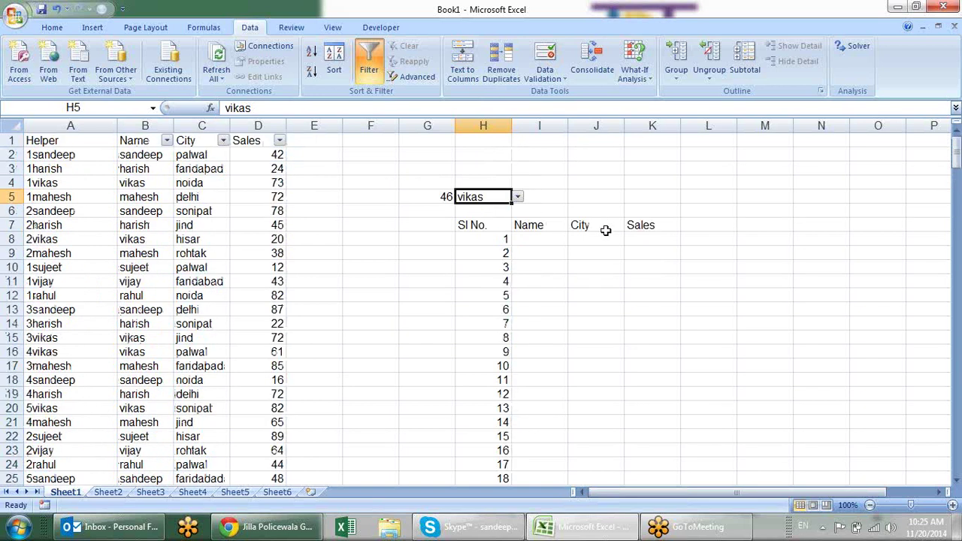
pyautogui.click(557, 238)
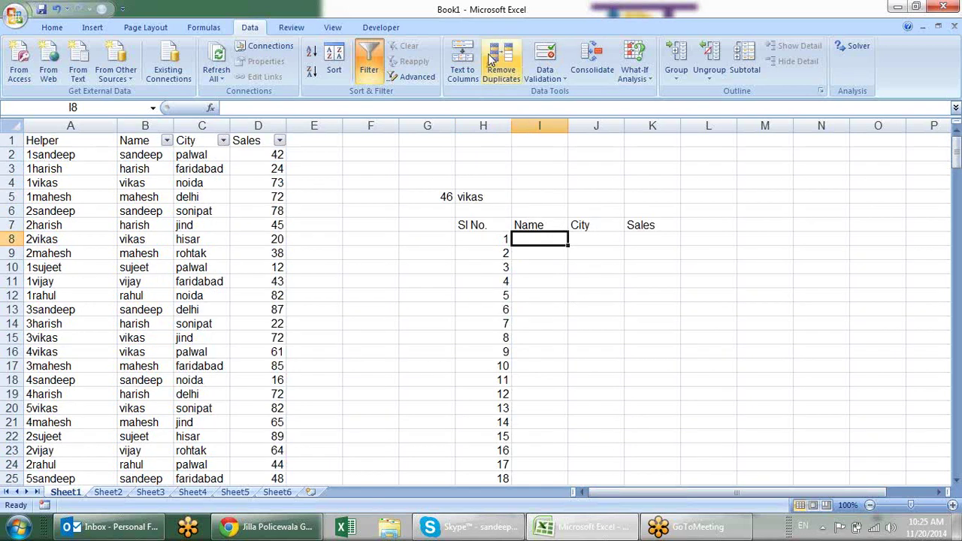
# Copy the names sandeep, harish, vikas from B2:B4 into L1:L3
pyautogui.click(487, 197)
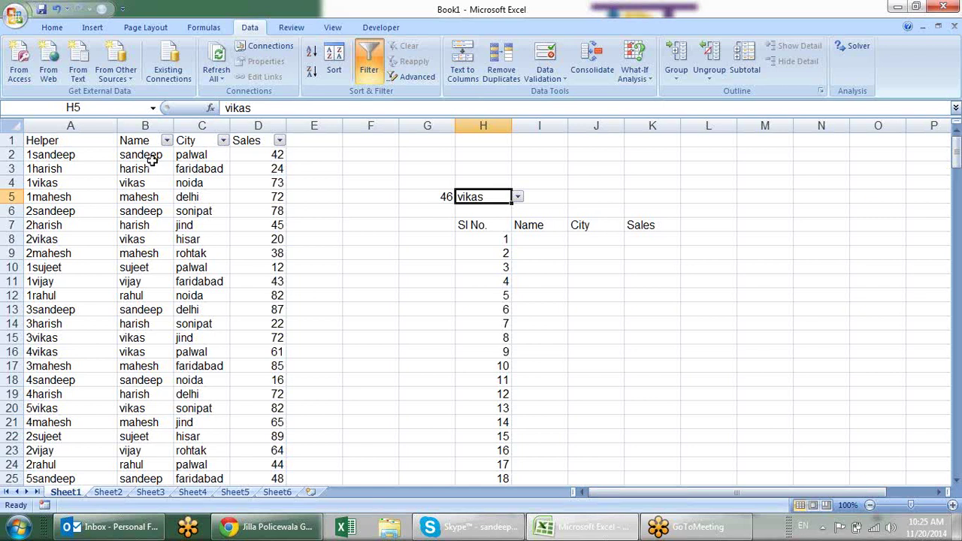
pyautogui.moveTo(153, 156); pyautogui.dragTo(153, 190)
pyautogui.hotkey('ctrl', 'c')
pyautogui.click(601, 155)
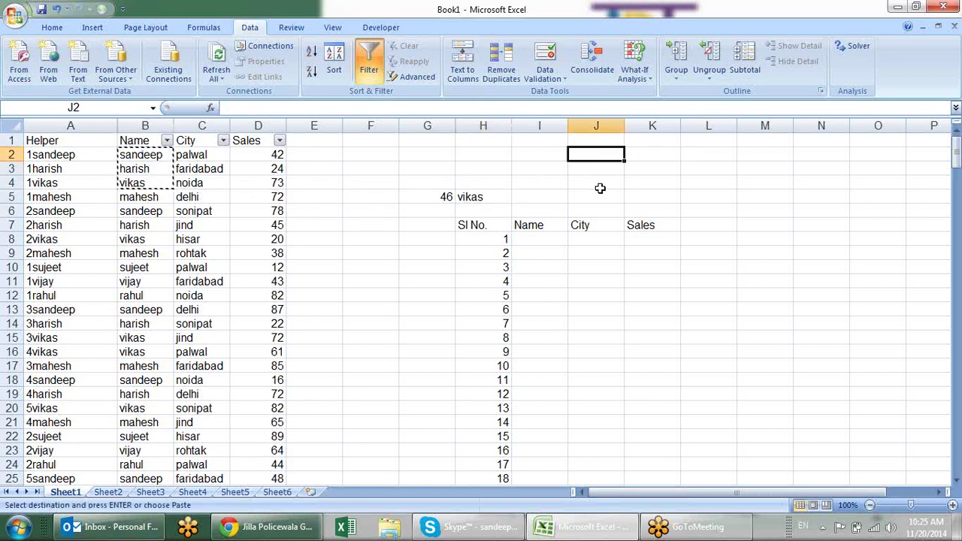
pyautogui.click(706, 144)
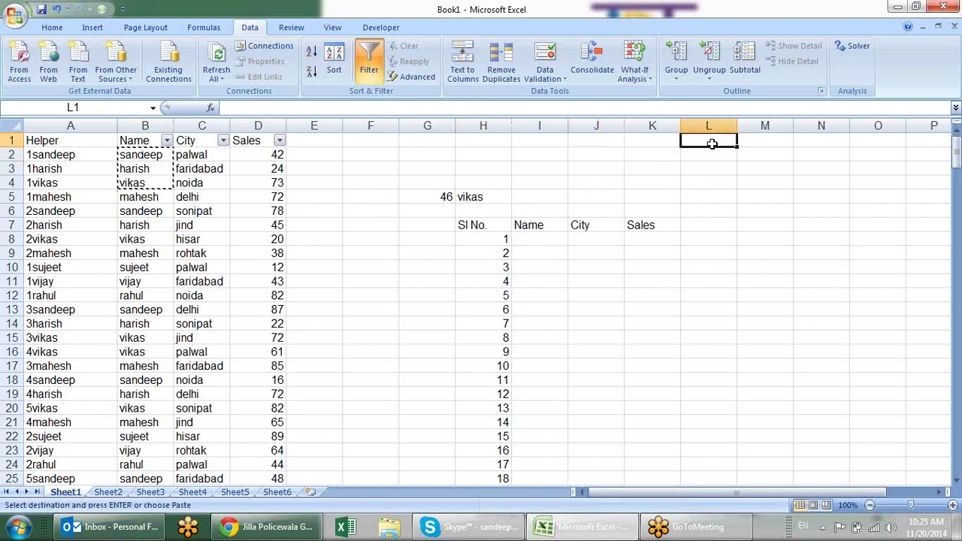
pyautogui.hotkey('ctrl', 'v')
# Add vijay in L4 below the copied names
pyautogui.click(697, 181)
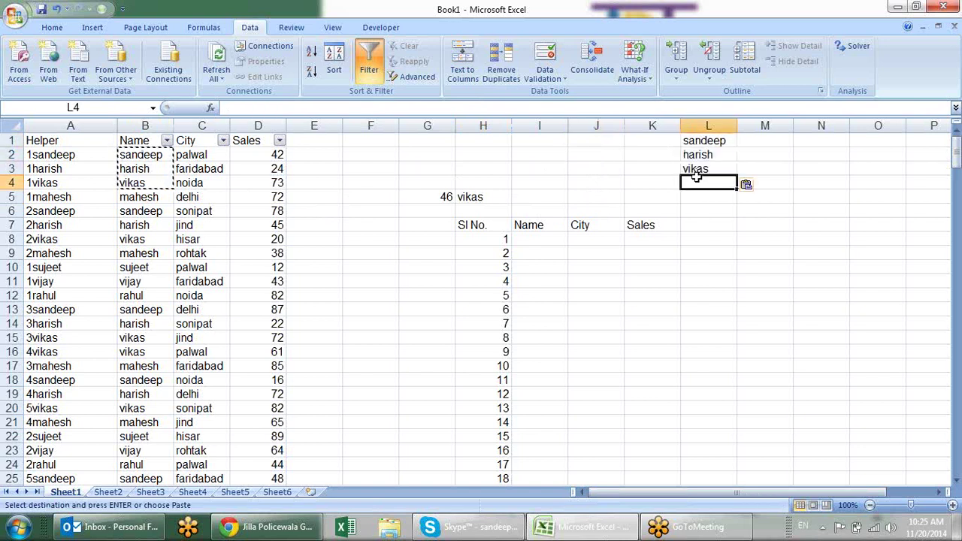
pyautogui.write('vijay')
pyautogui.press('Return')
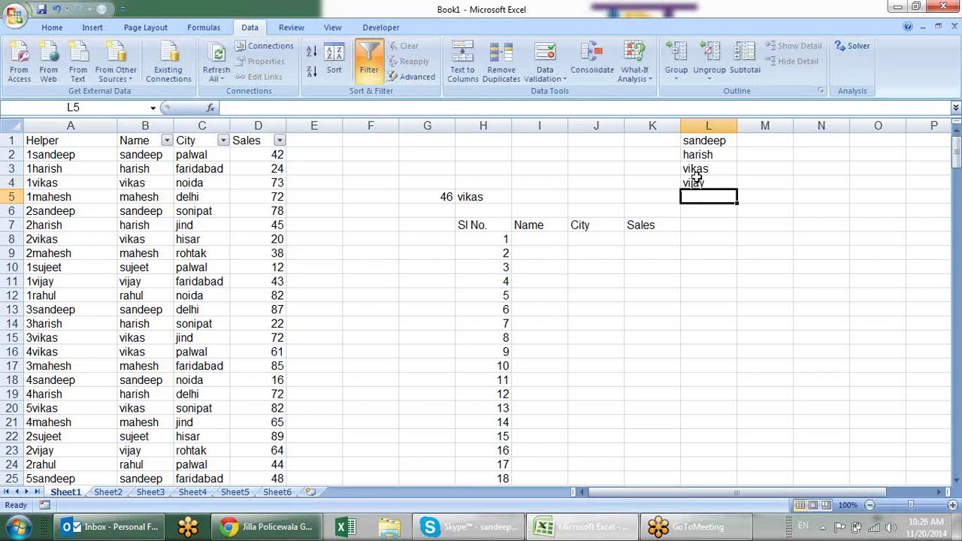
pyautogui.click(488, 194)
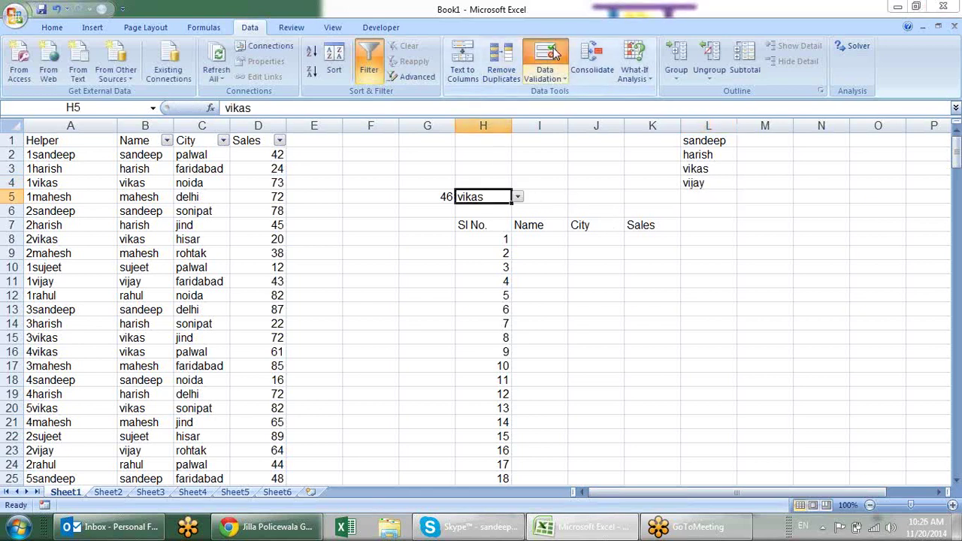
# Set H5's data validation to a List sourced from L1:L4
pyautogui.click(543, 54)
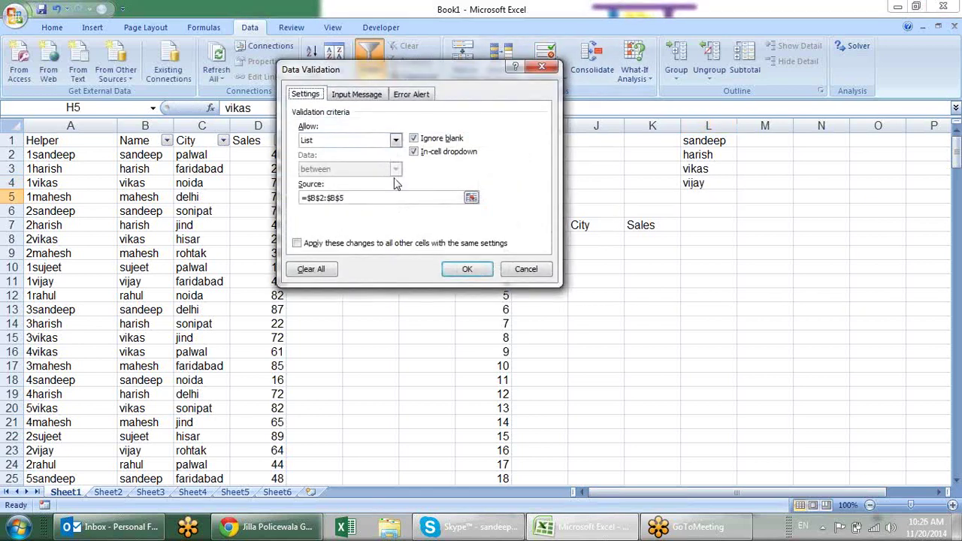
pyautogui.click(395, 140)
pyautogui.click(370, 183)
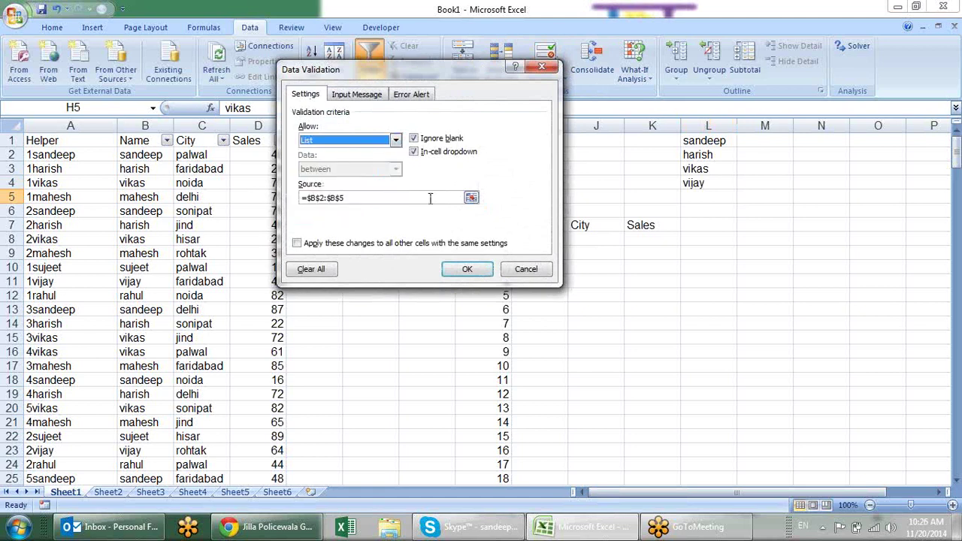
pyautogui.click(470, 199)
pyautogui.moveTo(696, 142); pyautogui.dragTo(699, 185)
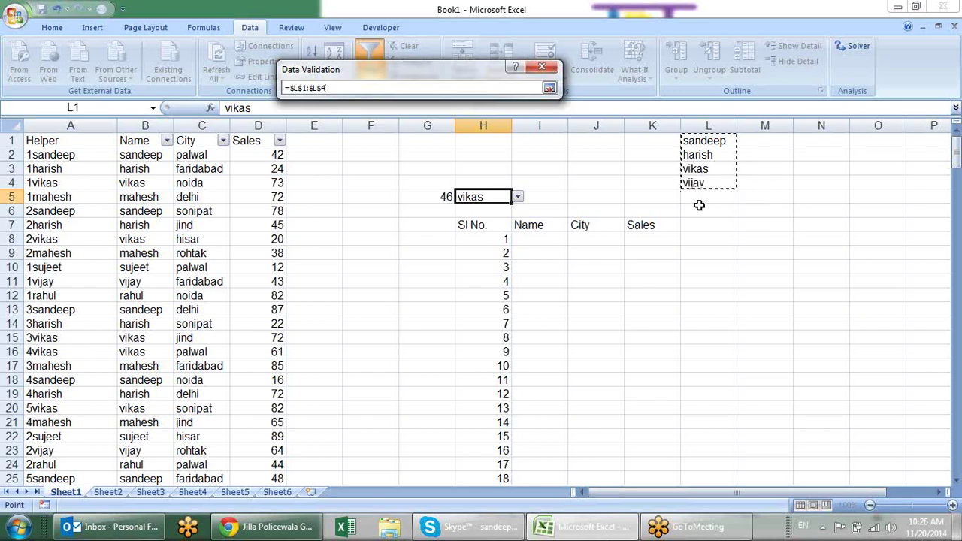
pyautogui.press('Return')
pyautogui.press('Return')
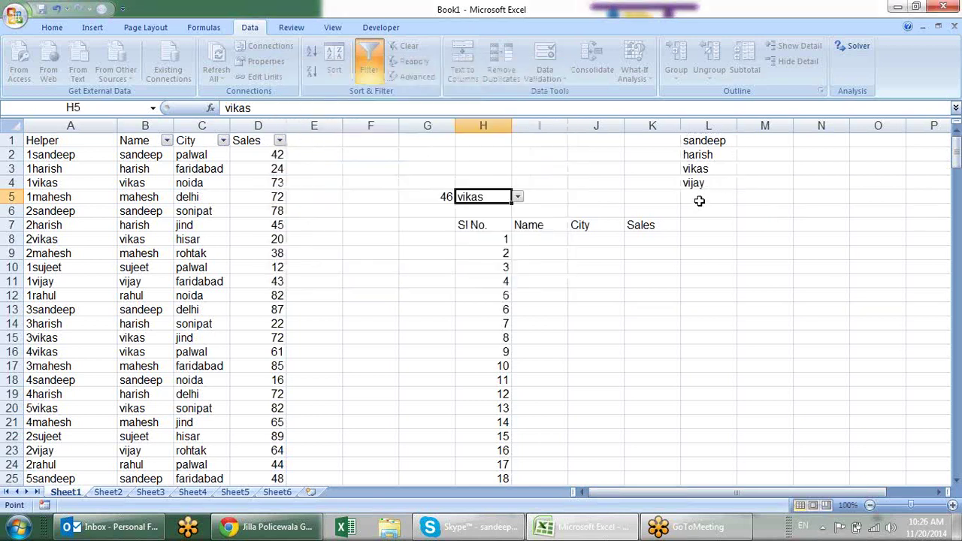
# Add mahesh in L5 and widen H5's validation source to =$L$1:$L$5
pyautogui.click(699, 200)
pyautogui.write('mahes')
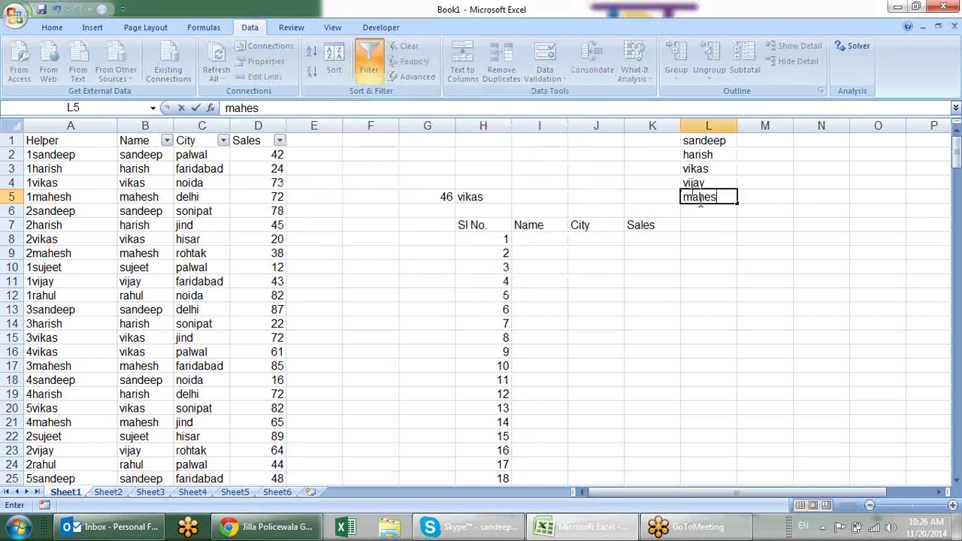
pyautogui.press('Return')
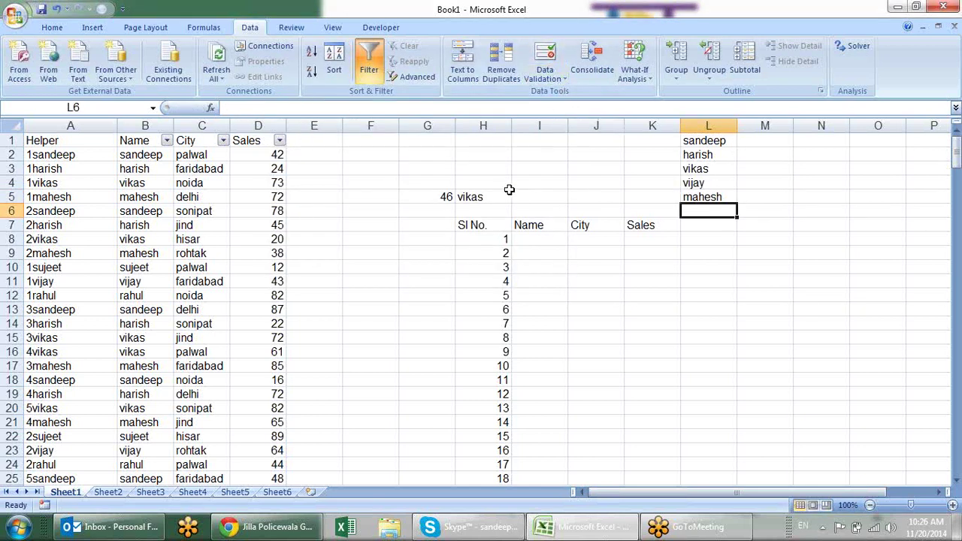
pyautogui.click(476, 199)
pyautogui.click(545, 58)
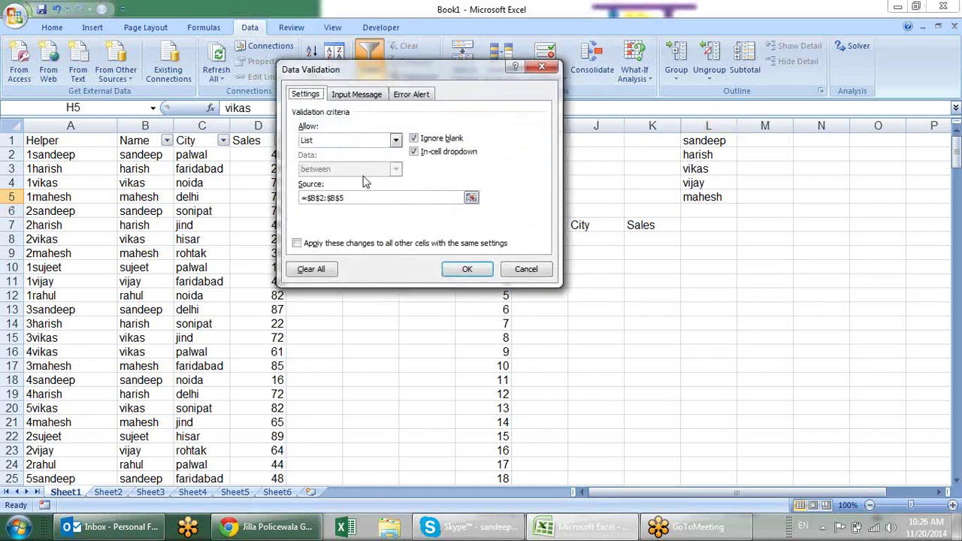
pyautogui.click(471, 197)
pyautogui.moveTo(706, 143); pyautogui.dragTo(714, 194)
pyautogui.press('Return')
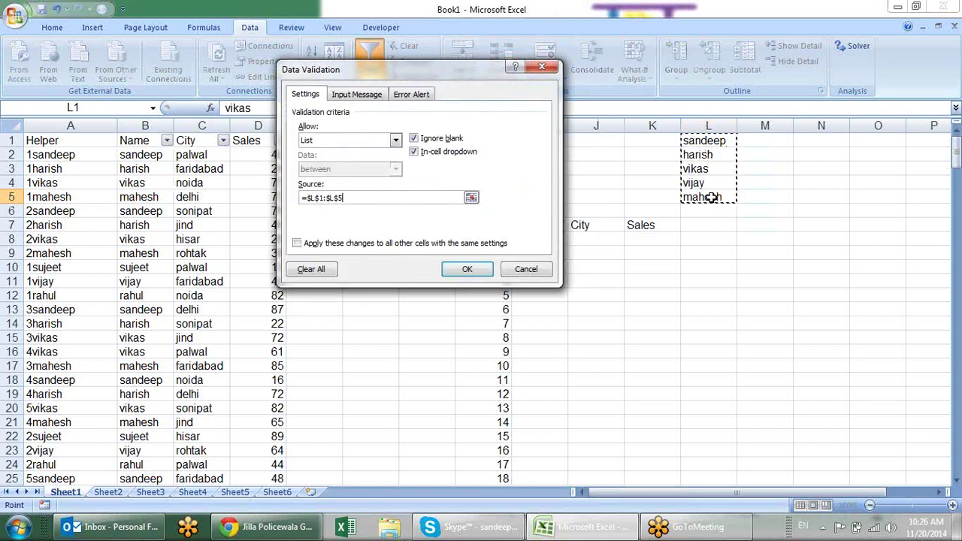
pyautogui.click(460, 272)
pyautogui.click(585, 260)
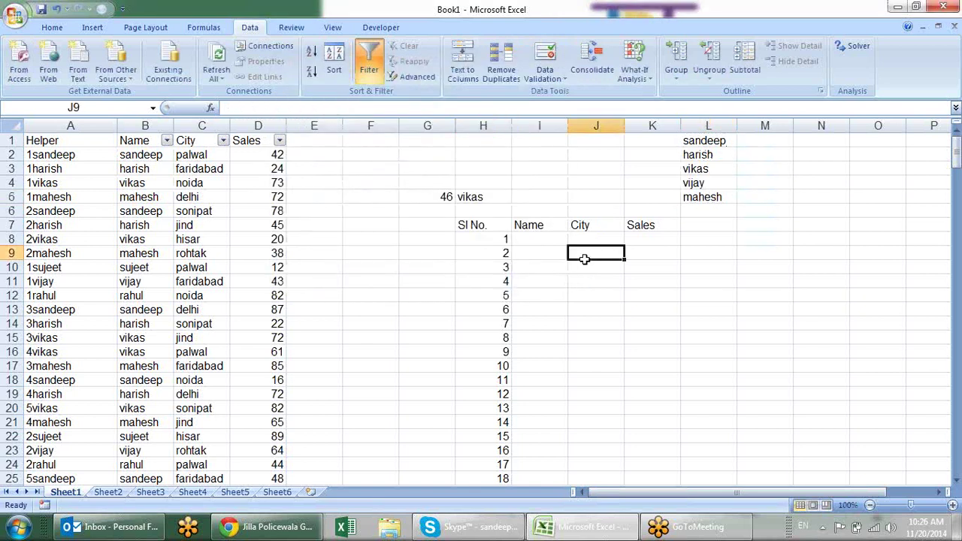
pyautogui.click(502, 200)
# Pick vijay in H5, then add vishwa to the list in L6
pyautogui.click(518, 197)
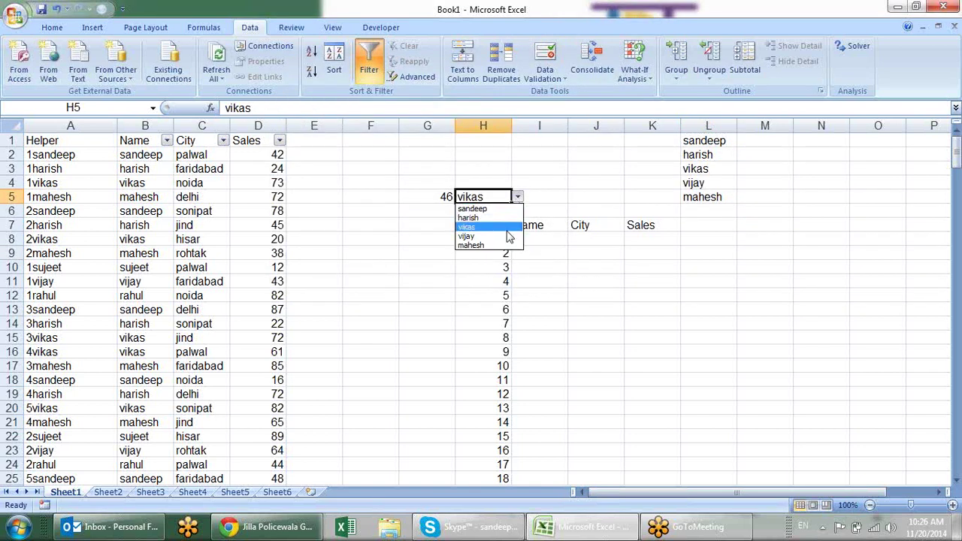
pyautogui.click(505, 237)
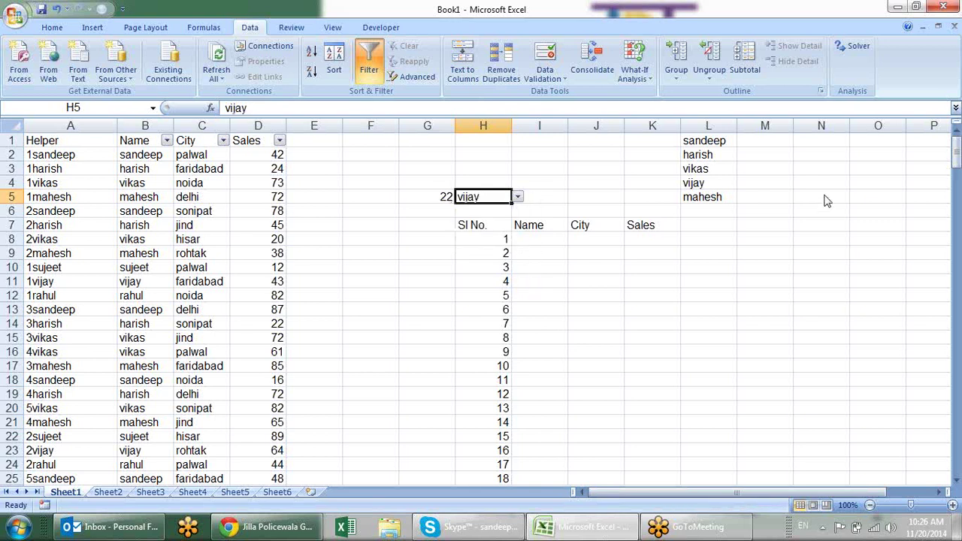
pyautogui.click(714, 211)
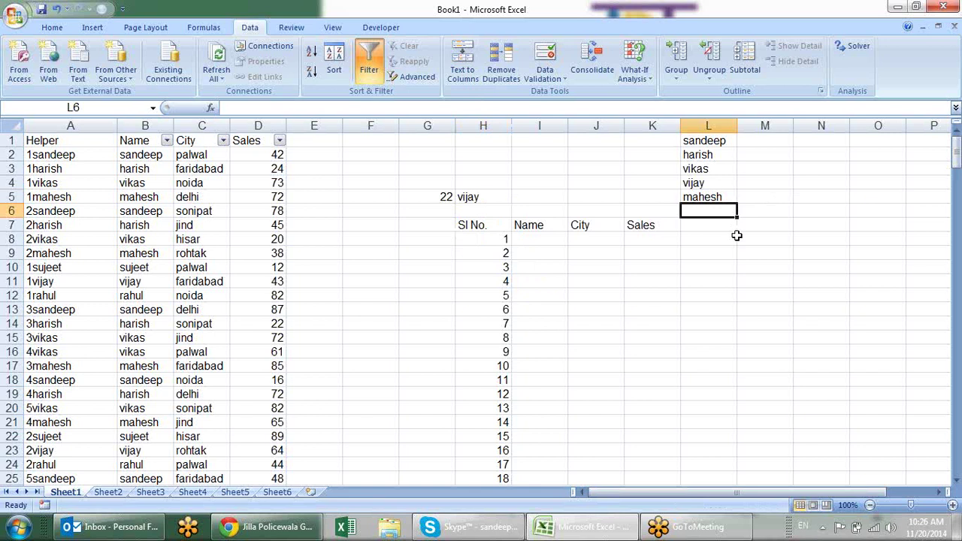
pyautogui.write('vishwa')
pyautogui.press('Return')
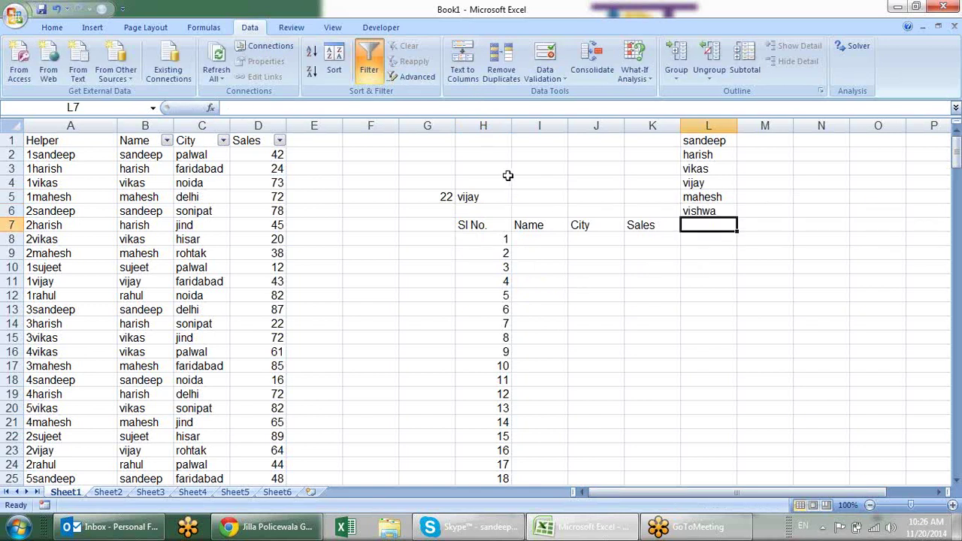
# Extend H5's data validation List source to L1:L6
pyautogui.click(481, 200)
pyautogui.click(533, 72)
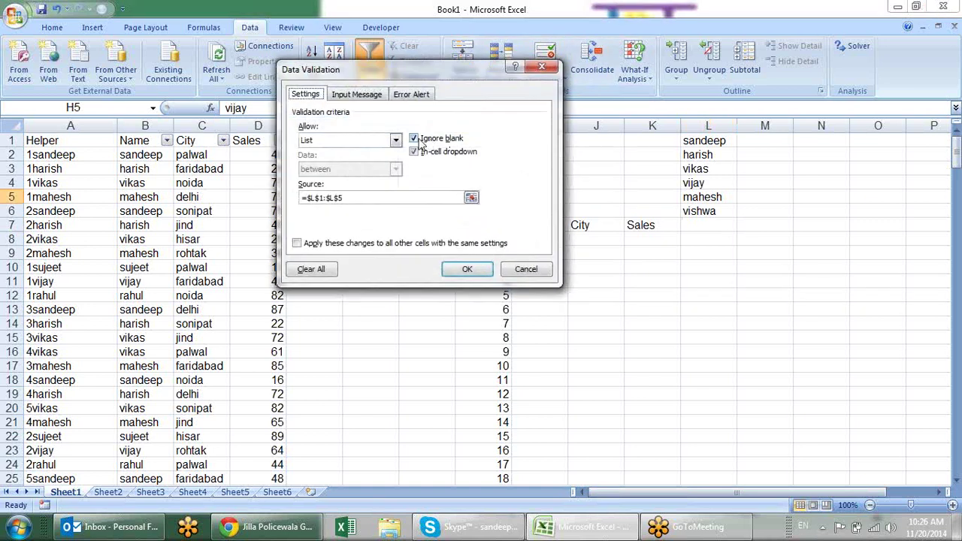
pyautogui.click(395, 141)
pyautogui.click(460, 188)
pyautogui.click(471, 197)
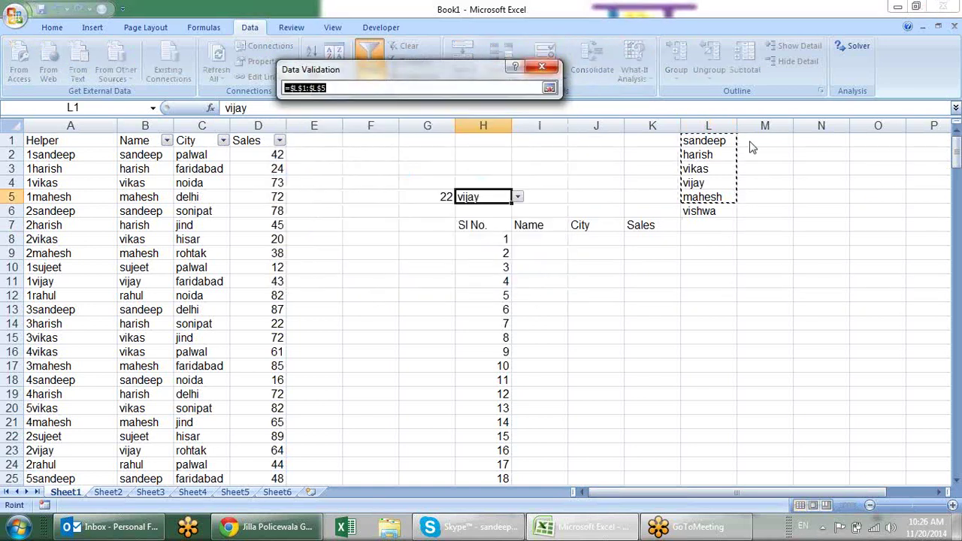
pyautogui.moveTo(708, 140); pyautogui.dragTo(709, 205)
pyautogui.click(467, 264)
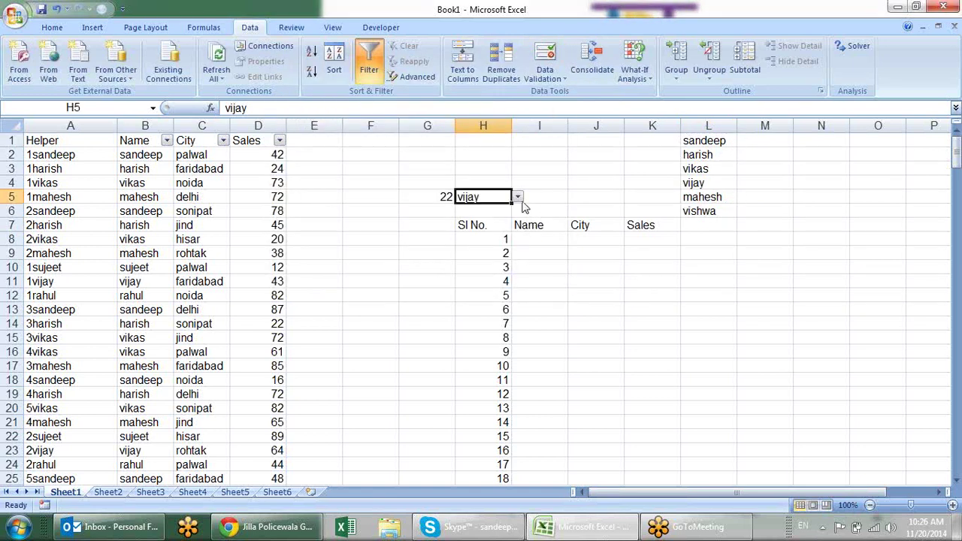
# Test vishwa in the H5 dropdown, then set H5 to harish
pyautogui.click(518, 197)
pyautogui.click(503, 255)
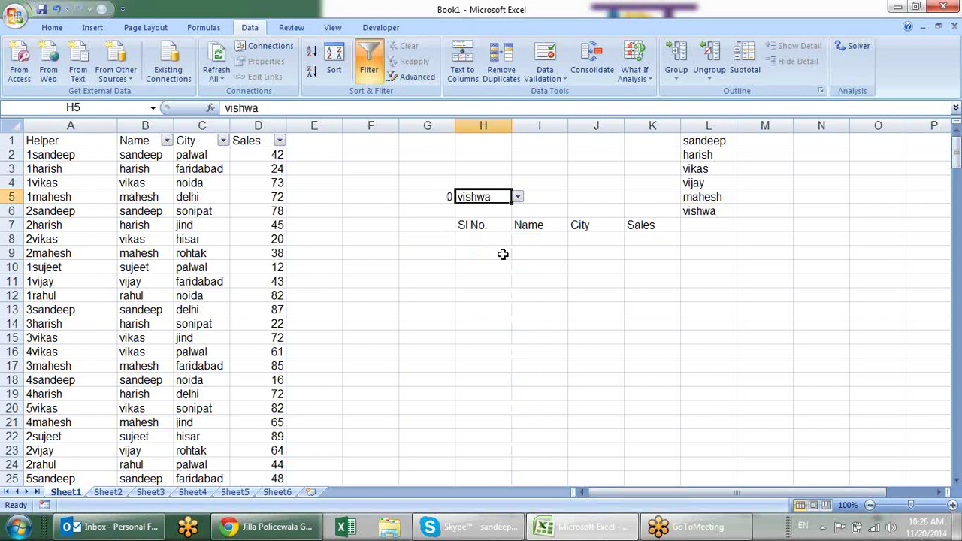
pyautogui.click(497, 251)
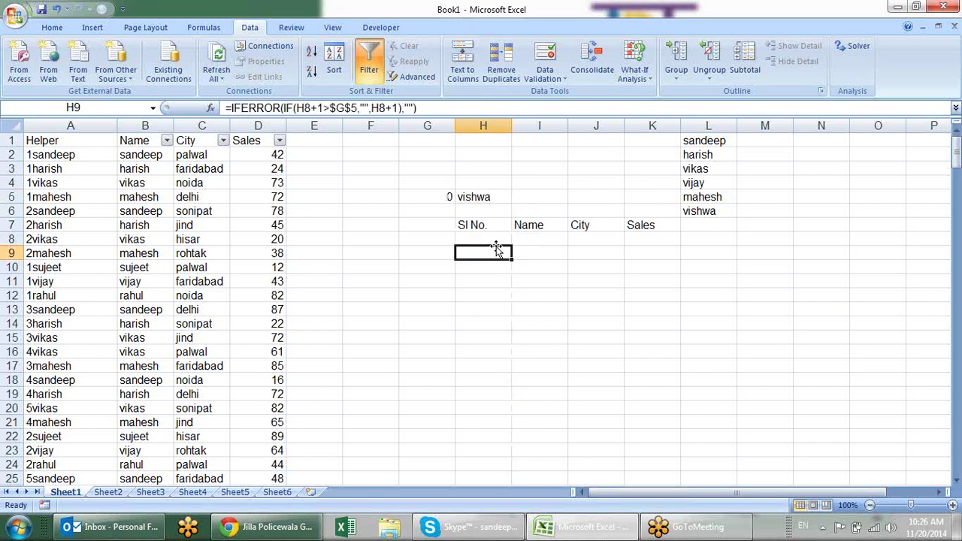
pyautogui.click(486, 196)
pyautogui.click(517, 197)
pyautogui.click(513, 217)
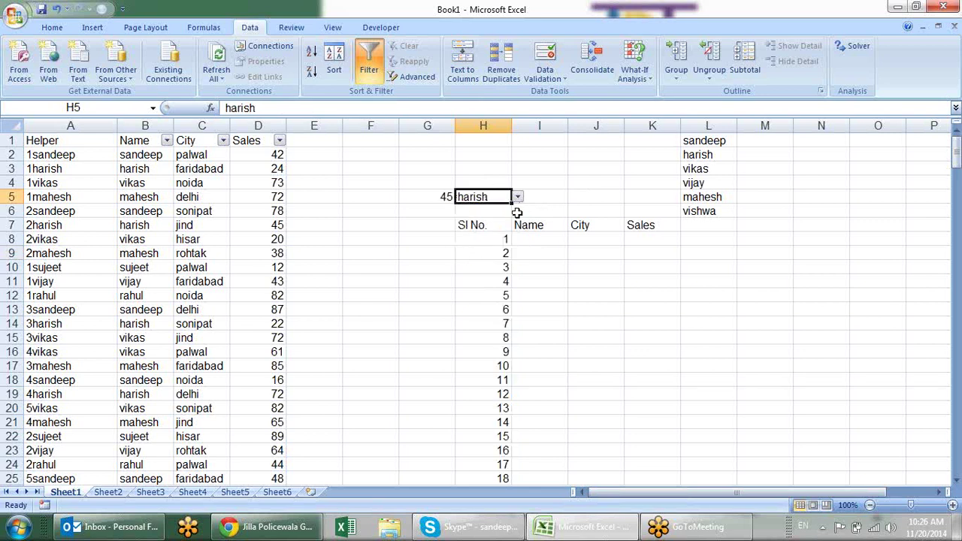
pyautogui.click(531, 240)
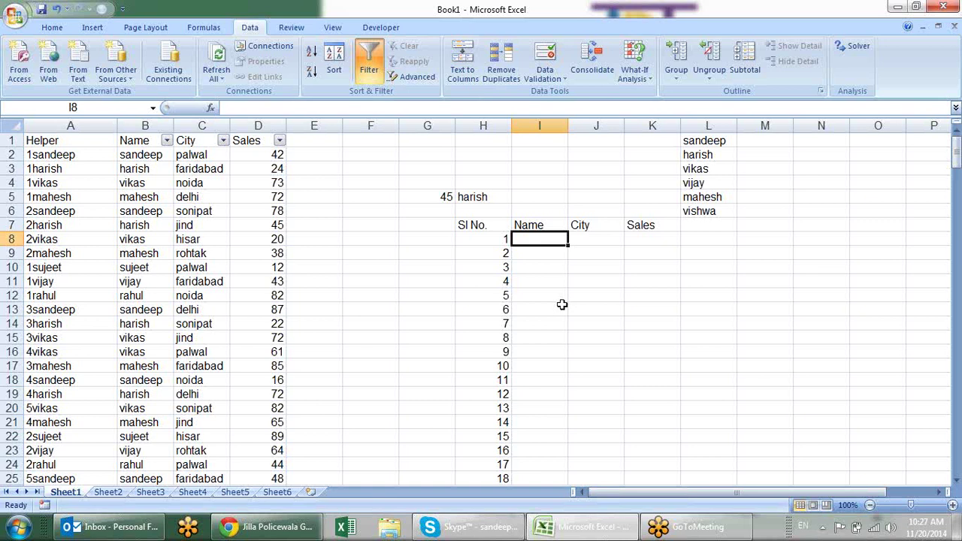
# Start a VLOOKUP in I8 with the lookup key $H8&$H$5
pyautogui.write('=vl')
pyautogui.press('Tab')
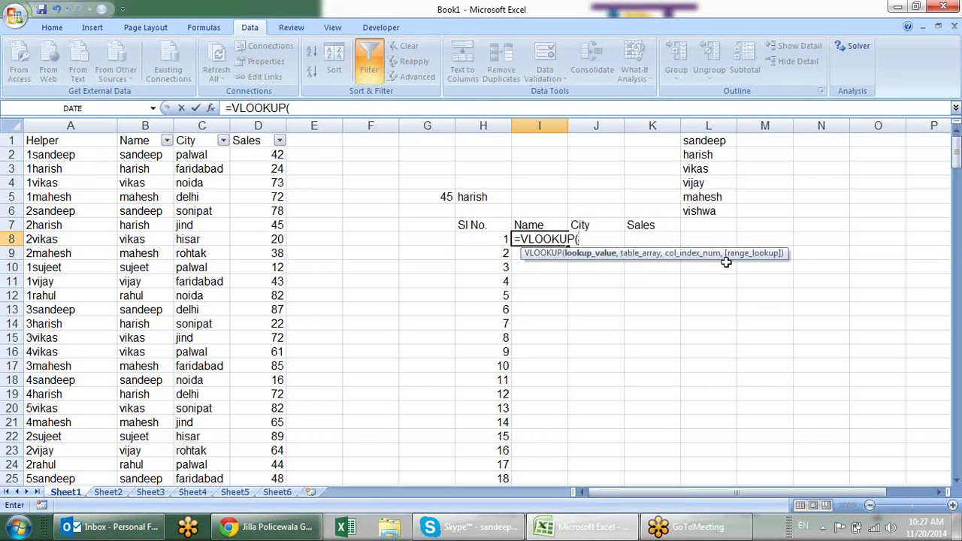
pyautogui.click(470, 240)
pyautogui.write('&^')
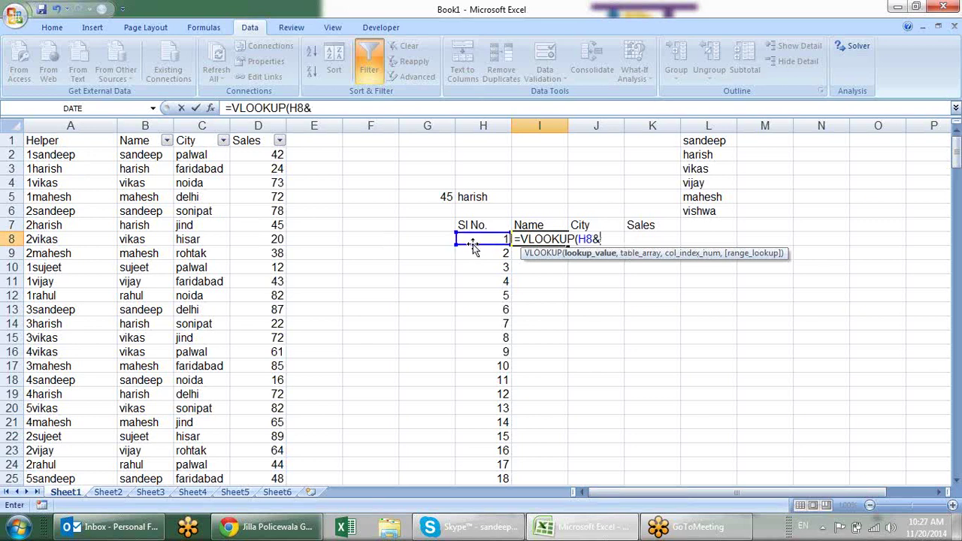
pyautogui.click(476, 197)
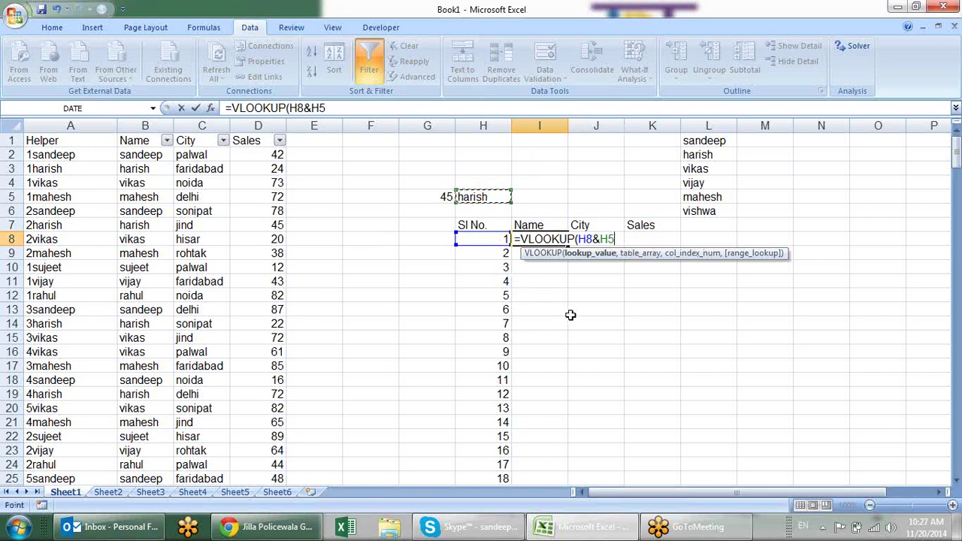
pyautogui.press('F4')
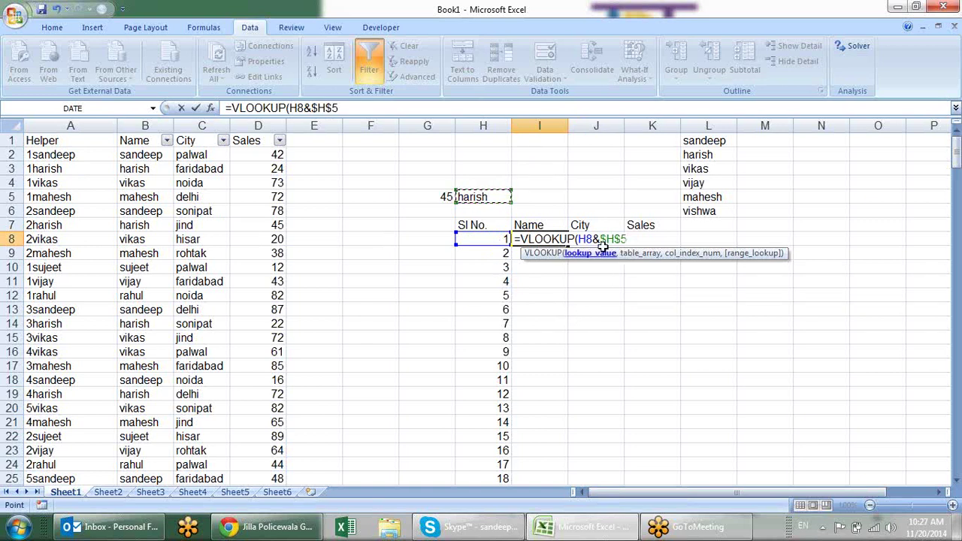
pyautogui.click(586, 239)
pyautogui.press('F4')
pyautogui.press('F4')
pyautogui.press('F4')
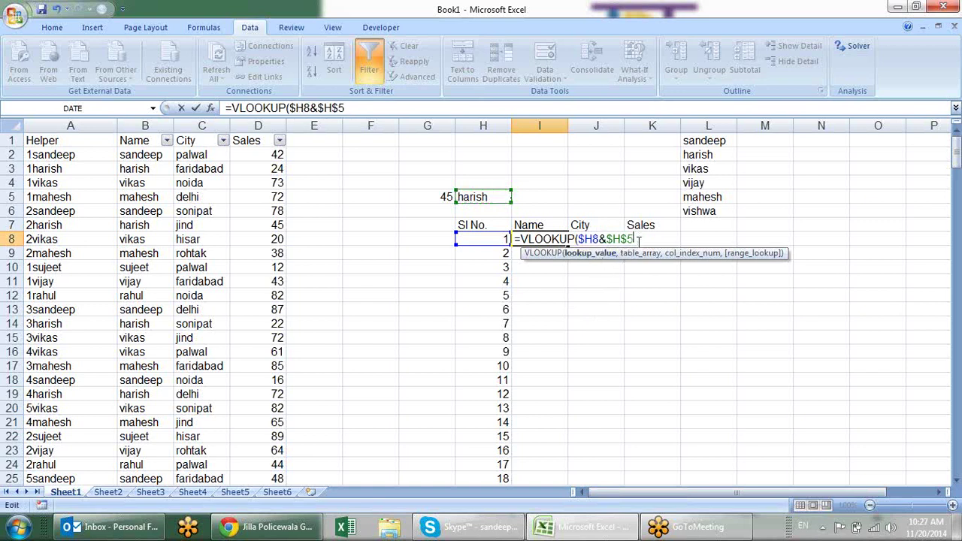
# Add the absolute range $A:$D as the lookup table argument
pyautogui.write(',')
pyautogui.moveTo(70, 124)
pyautogui.mouseDown()
pyautogui.moveTo(219, 120)
pyautogui.moveTo(254, 136)
pyautogui.mouseUp()
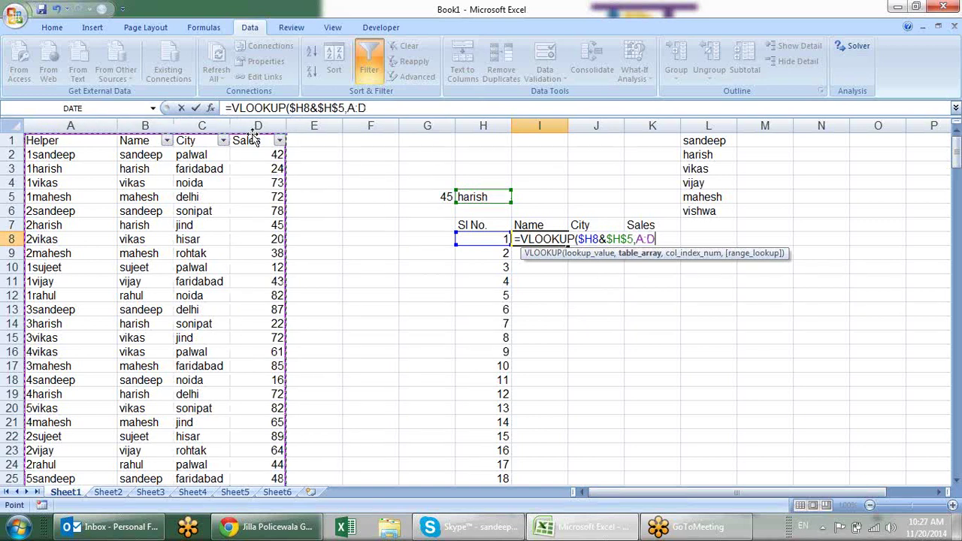
pyautogui.press('F4')
pyautogui.write('$D,2')
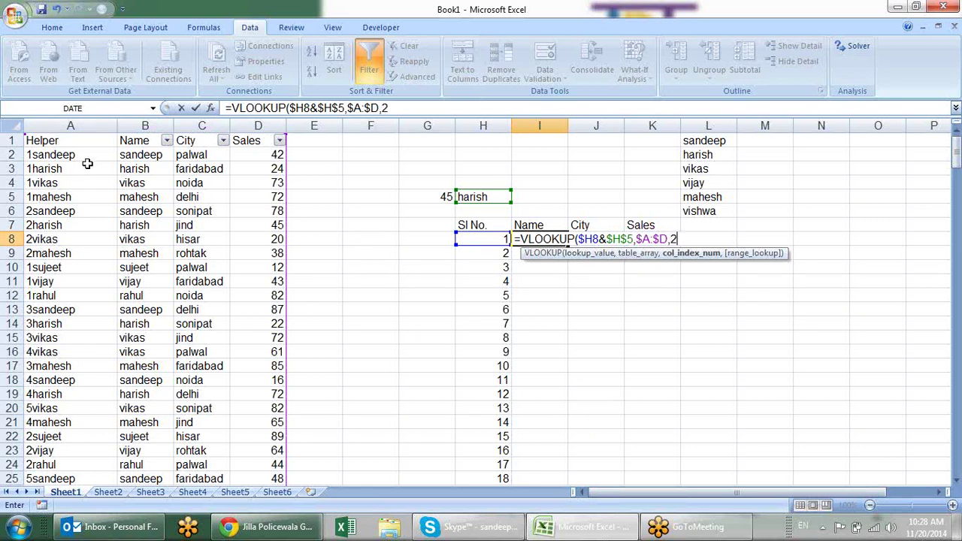
# Finish I8 with column 2 and exact match, then copy it across to K8
pyautogui.write(',0)')
pyautogui.press('Return')
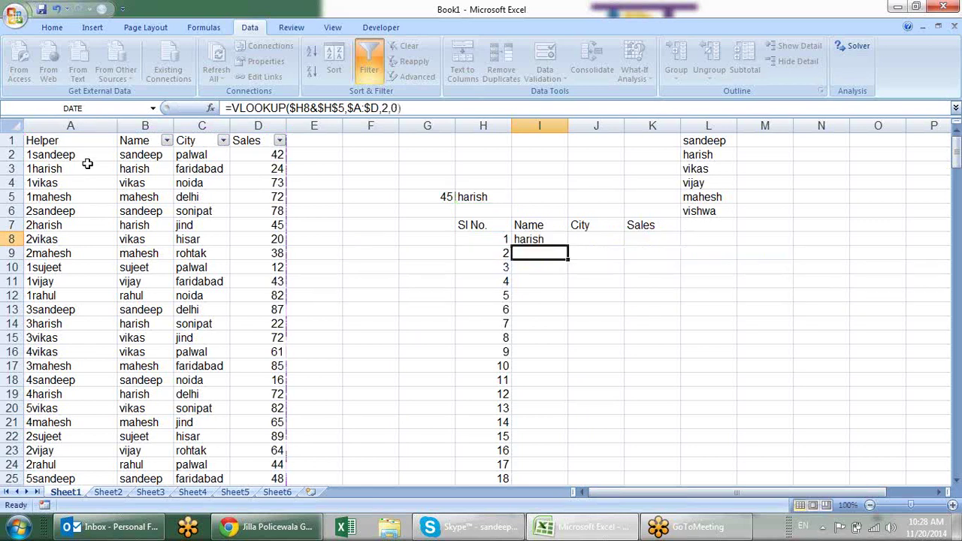
pyautogui.click(541, 237)
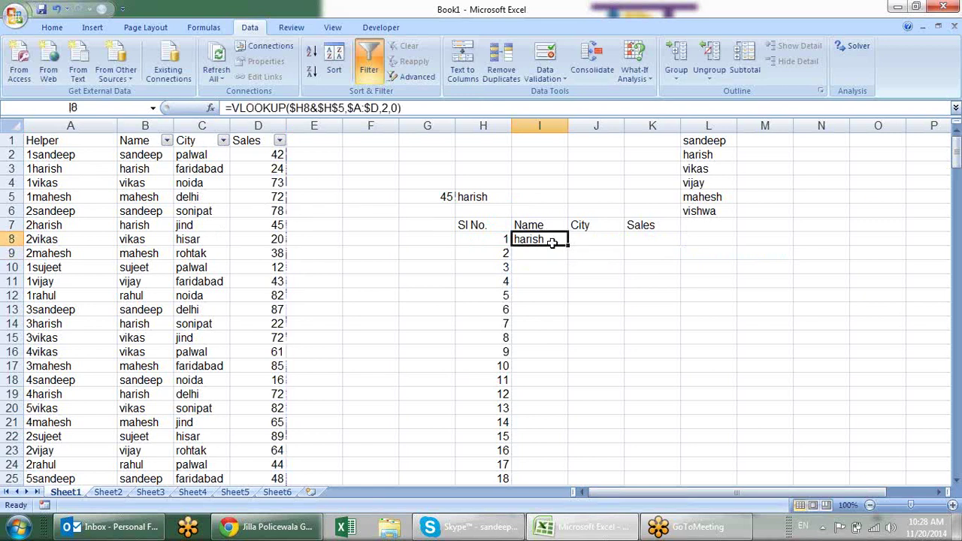
pyautogui.moveTo(569, 246); pyautogui.dragTo(681, 256)
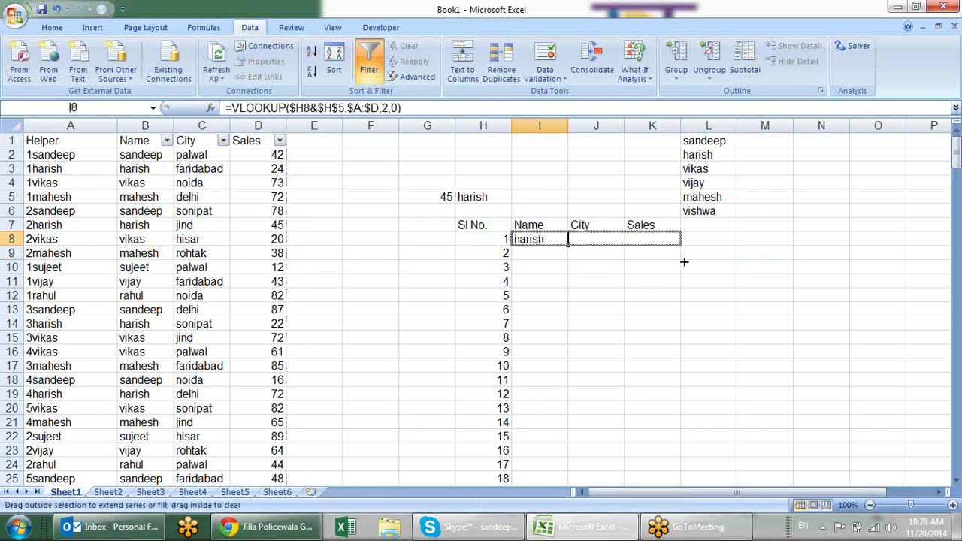
pyautogui.press('F2')
pyautogui.press('Escape')
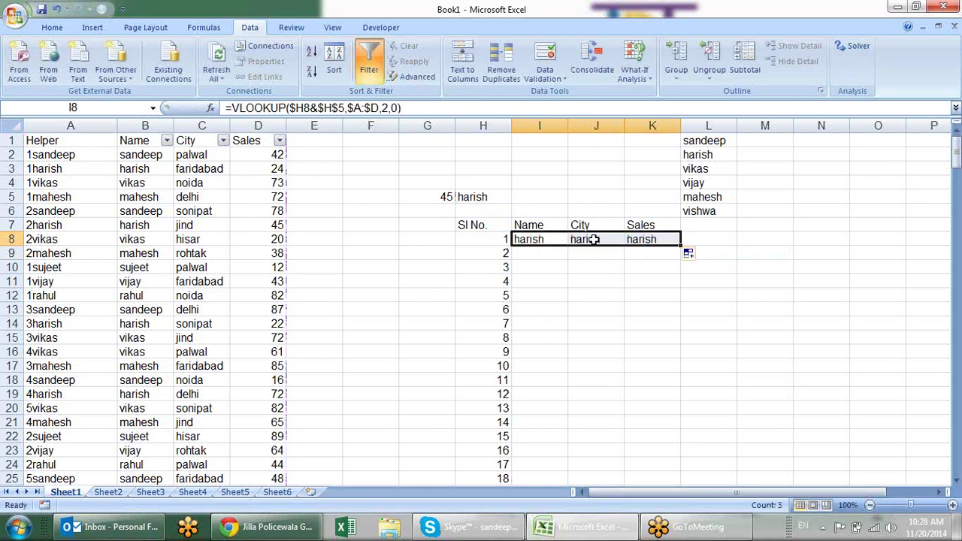
# Change J8's column index to 3 so City returns faridabad
pyautogui.doubleClick(602, 242)
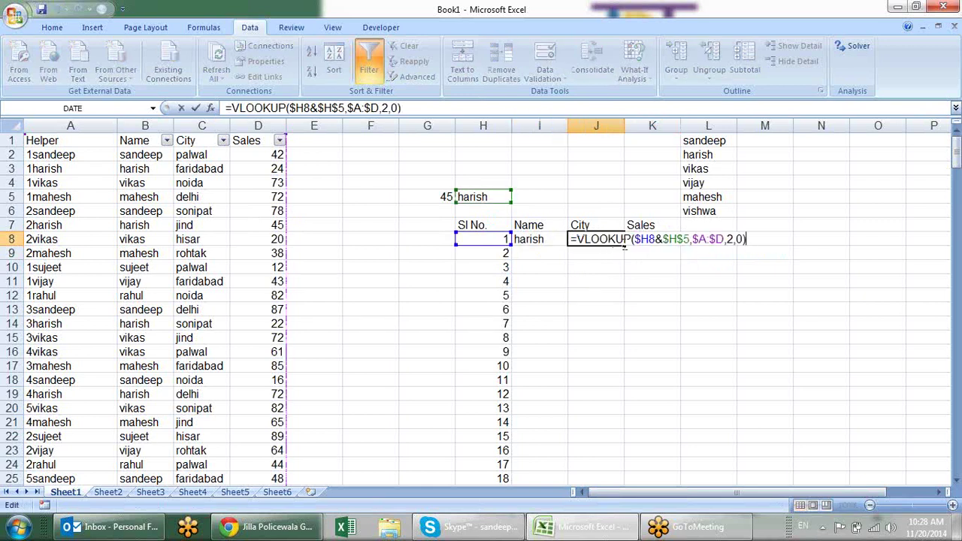
pyautogui.click(732, 239)
pyautogui.press('BackSpace')
pyautogui.write('3')
pyautogui.press('Return')
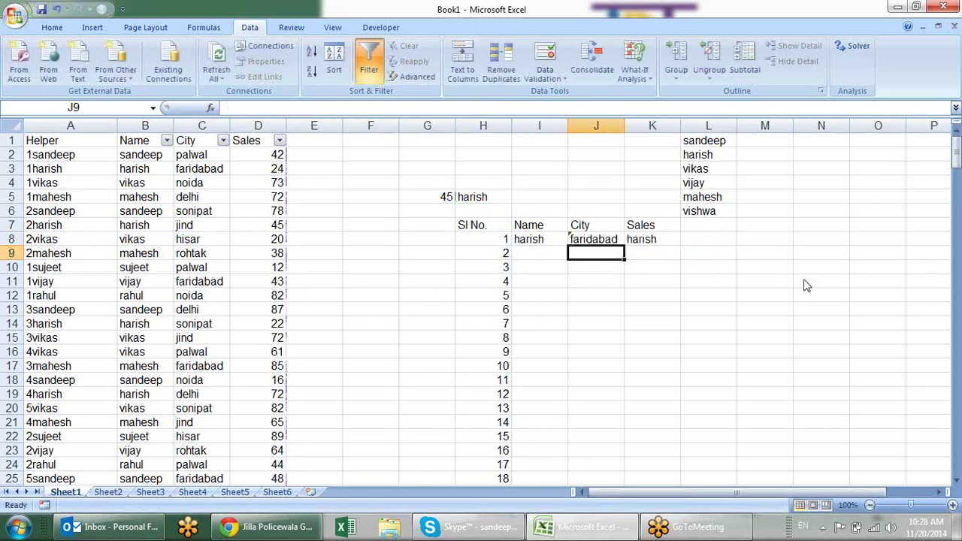
# Open K8's Sales lookup with the cursor at its column index
pyautogui.doubleClick(666, 239)
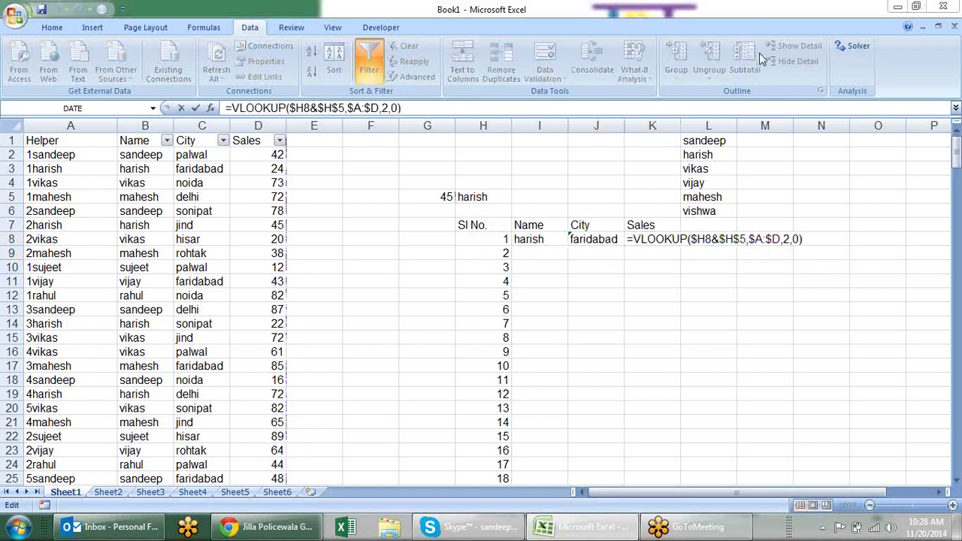
pyautogui.click(789, 239)
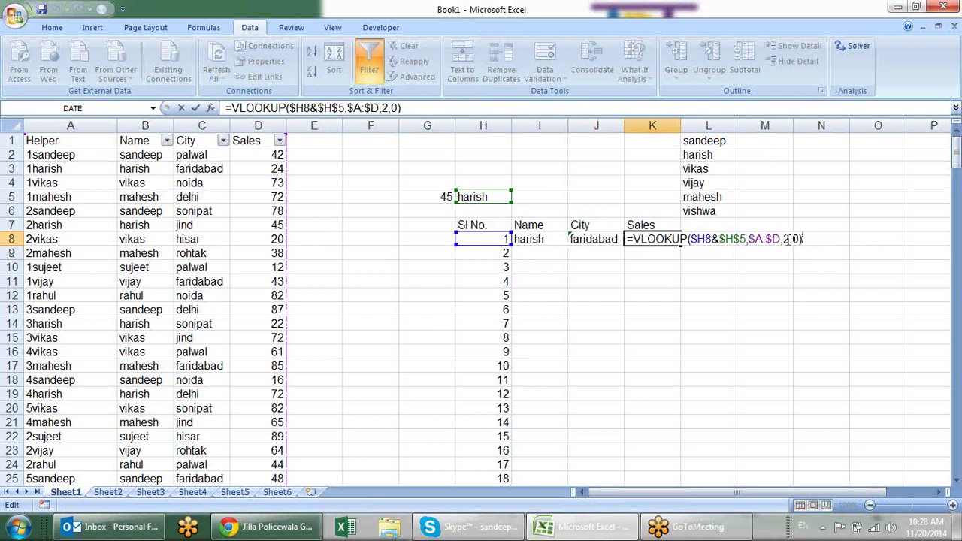
pyautogui.click(786, 239)
# Set K8's column index to 4 so Sales returns 24, then fill I8:K8 down
pyautogui.press('Delete')
pyautogui.write('4')
pyautogui.press('Return')
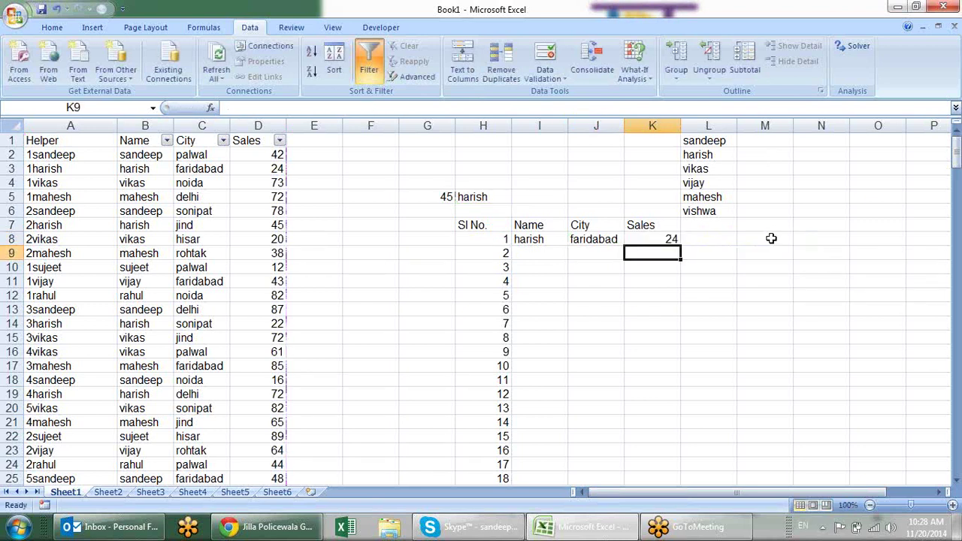
pyautogui.moveTo(651, 234); pyautogui.dragTo(672, 239)
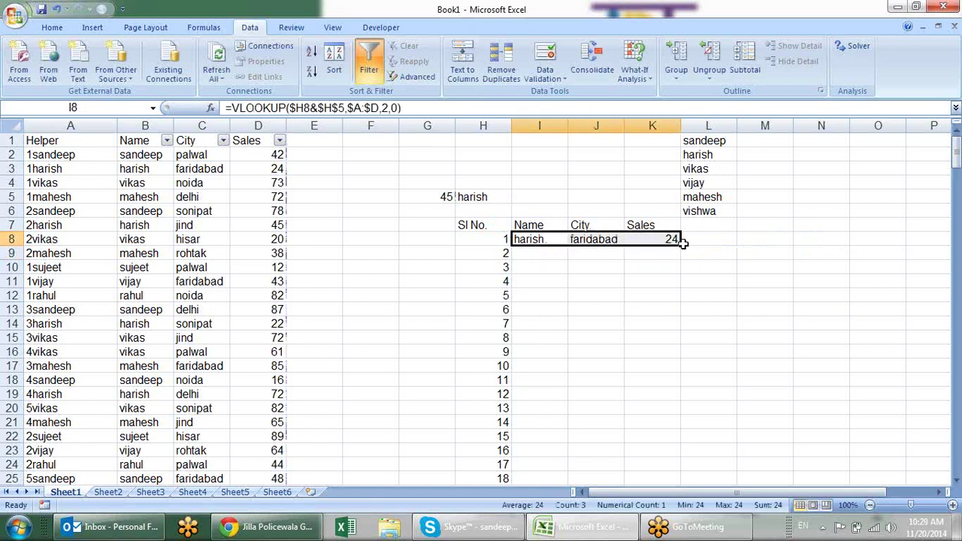
pyautogui.doubleClick(679, 244)
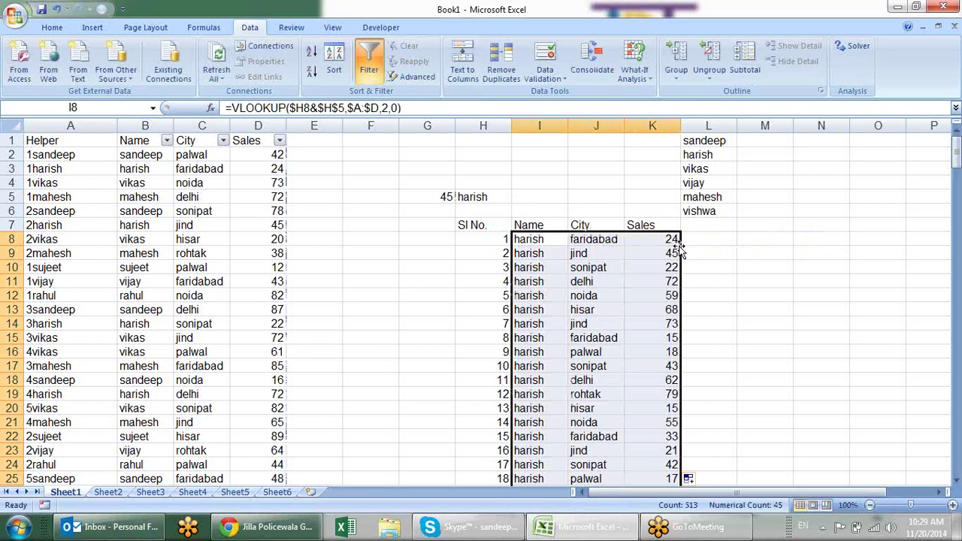
# Check the #N/A cells below harish's 45 entries, then reopen I8 for editing
pyautogui.scroll(-8, 679, 253)
pyautogui.scroll(-8, 678, 253)
pyautogui.click(530, 210)
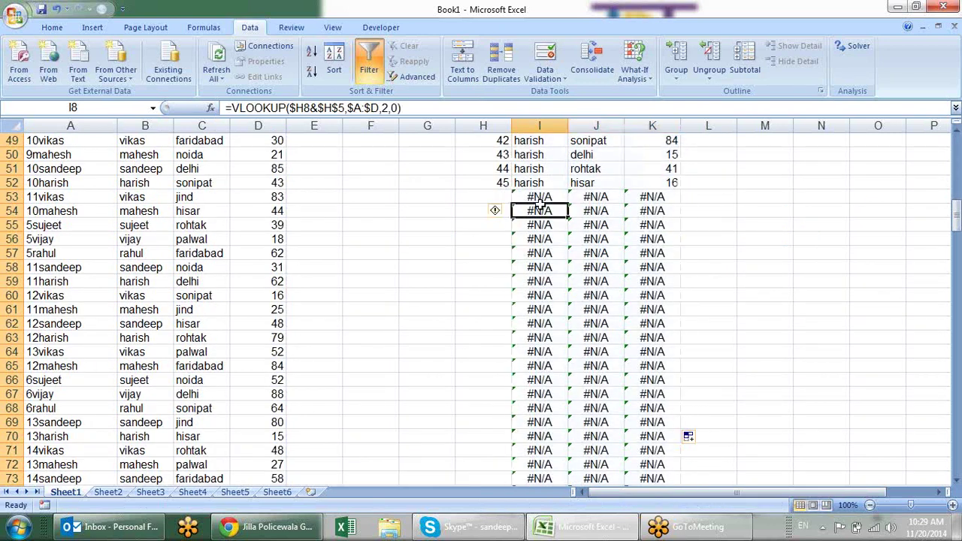
pyautogui.click(638, 211)
pyautogui.click(645, 267)
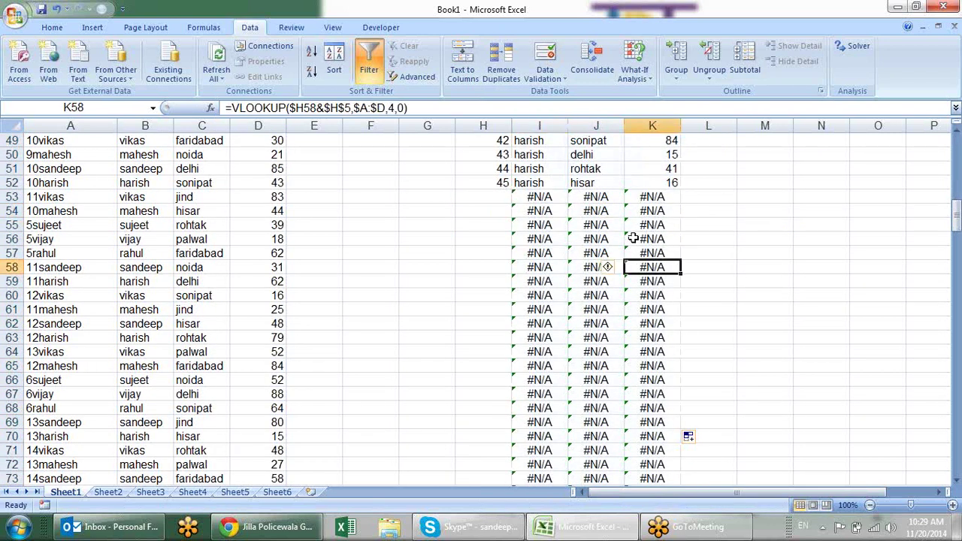
pyautogui.scroll(8, 633, 238)
pyautogui.scroll(8, 634, 238)
pyautogui.click(557, 239)
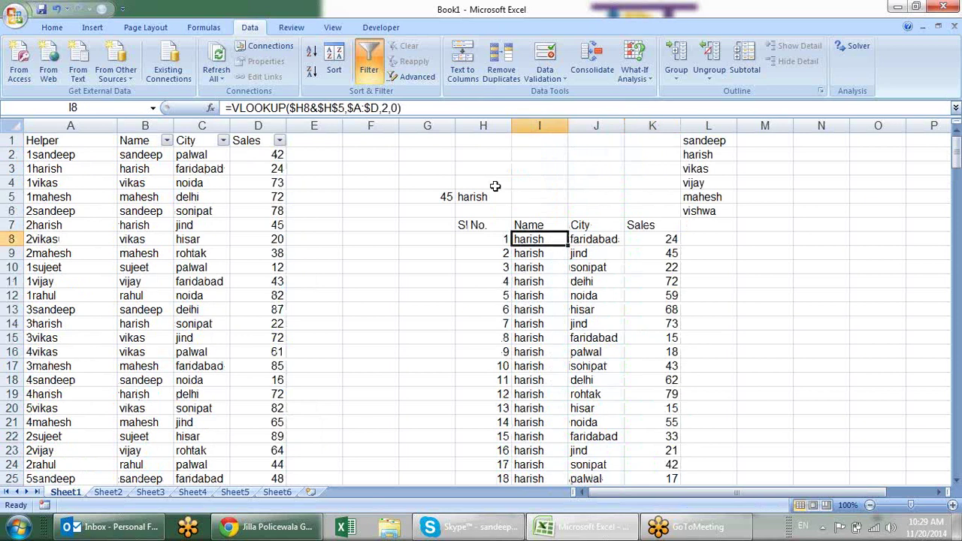
pyautogui.press('F2')
# Wrap the Name lookup in I8 in IFERROR returning ""
pyautogui.click(520, 239)
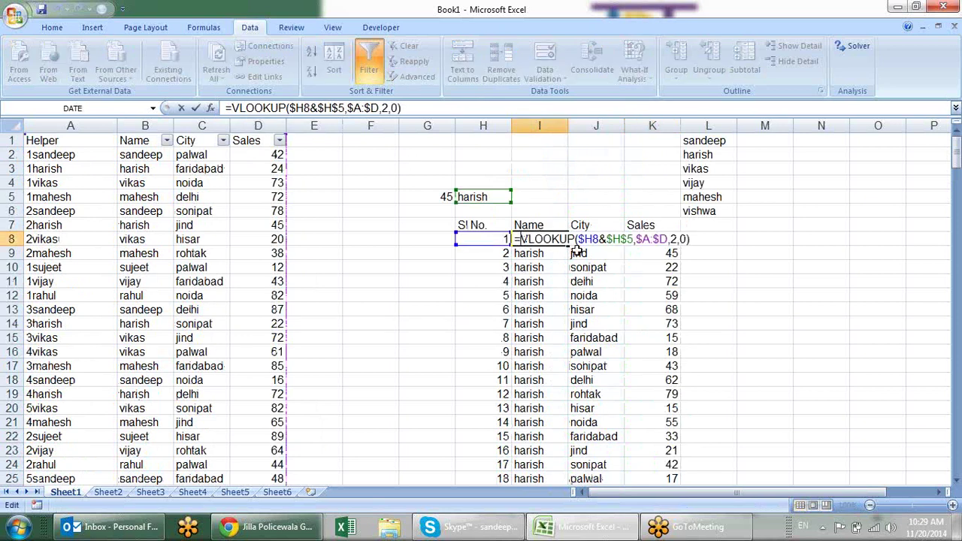
pyautogui.write('if')
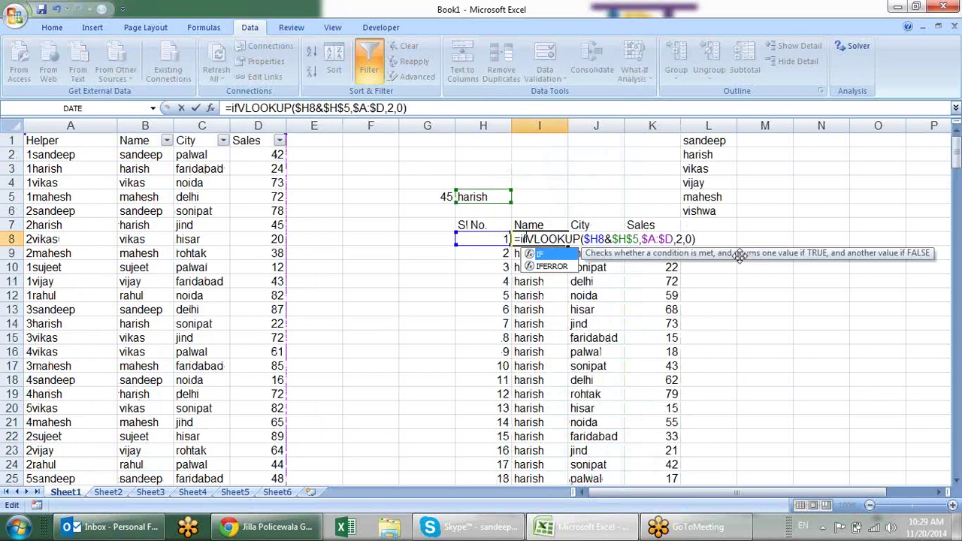
pyautogui.press('Down')
pyautogui.press('Tab')
pyautogui.press('End')
pyautogui.write(',"")')
pyautogui.press('Return')
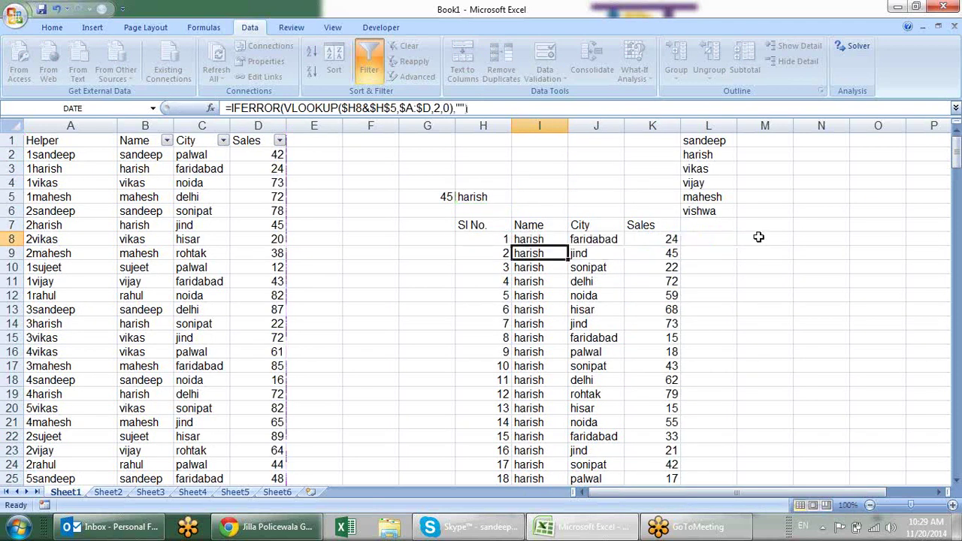
# Wrap the City lookup in J8 in IFERROR returning ""
pyautogui.click(603, 239)
pyautogui.press('F2')
pyautogui.click(577, 239)
pyautogui.write('iVLOOKUP($H8&$H$5,$A:$D,3,0')
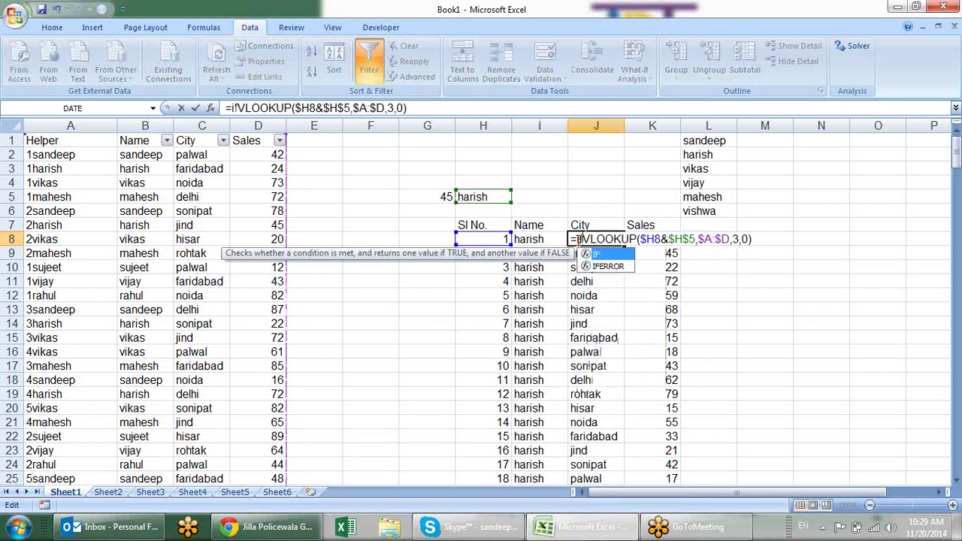
pyautogui.press('Down')
pyautogui.press('Tab')
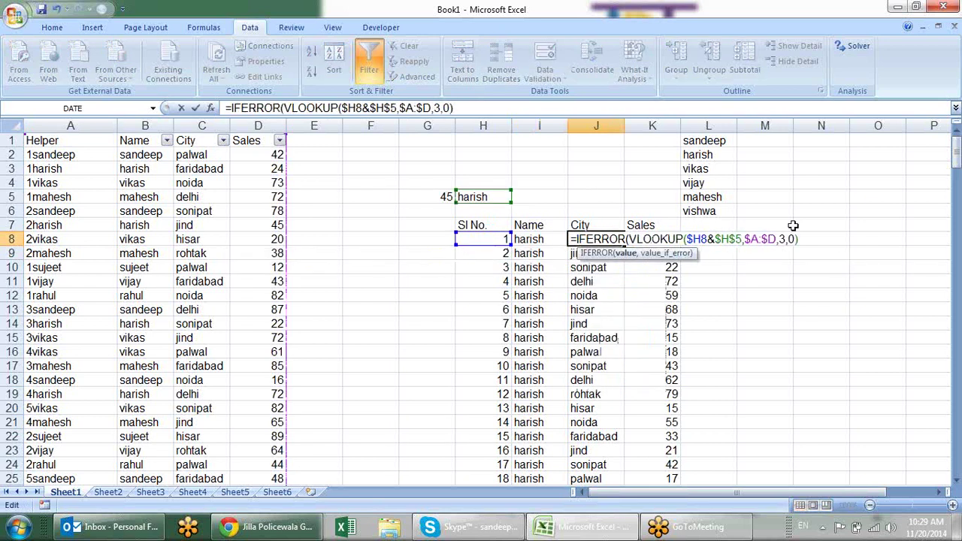
pyautogui.write(',"")')
pyautogui.press('Return')
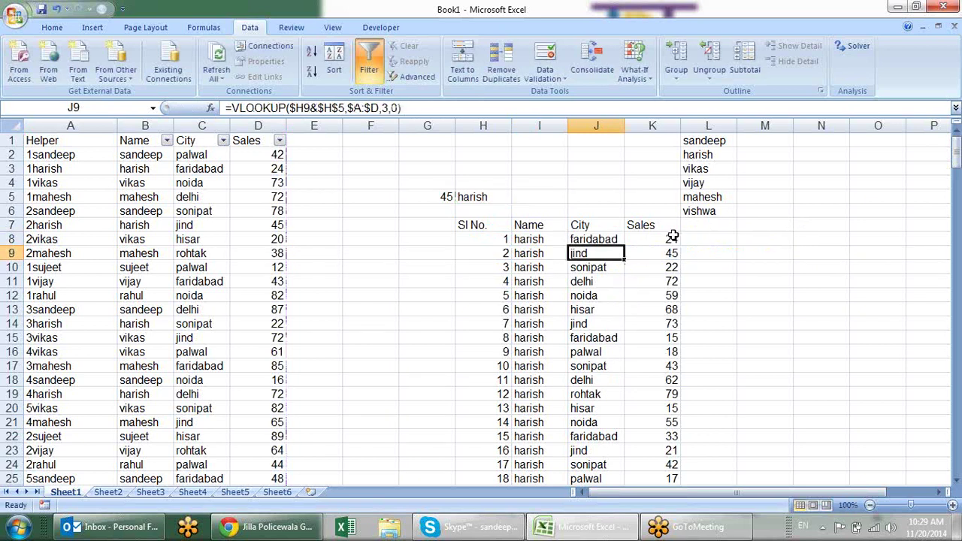
# Wrap K8's Sales lookup in IFERROR returning "" and refill I8:K8 down the table
pyautogui.doubleClick(668, 239)
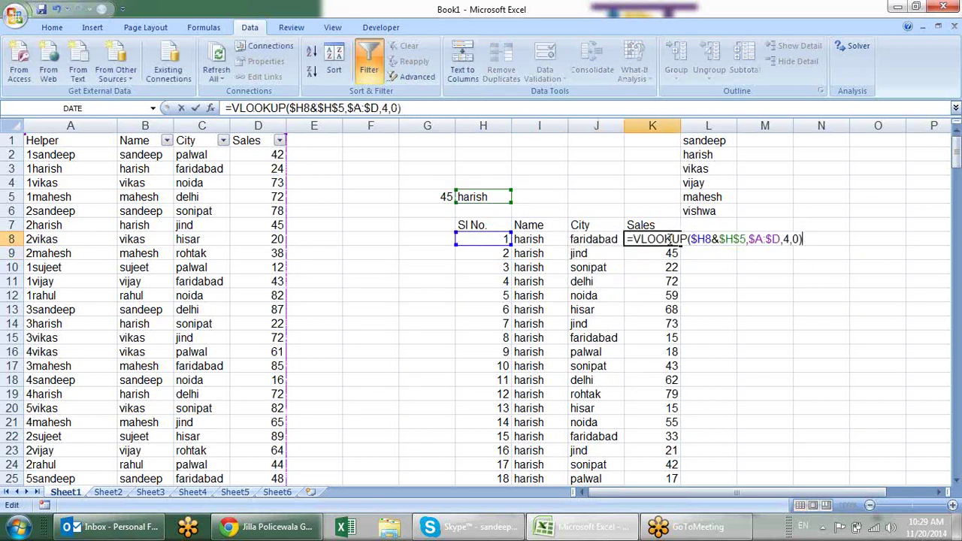
pyautogui.click(633, 239)
pyautogui.write('if')
pyautogui.press('Down')
pyautogui.press('Tab')
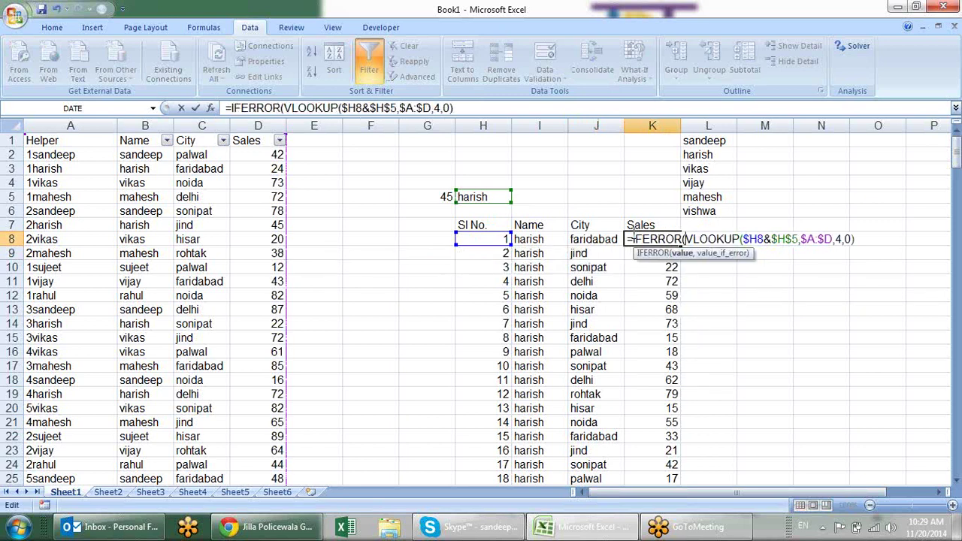
pyautogui.click(865, 239)
pyautogui.write(',"")')
pyautogui.press('Return')
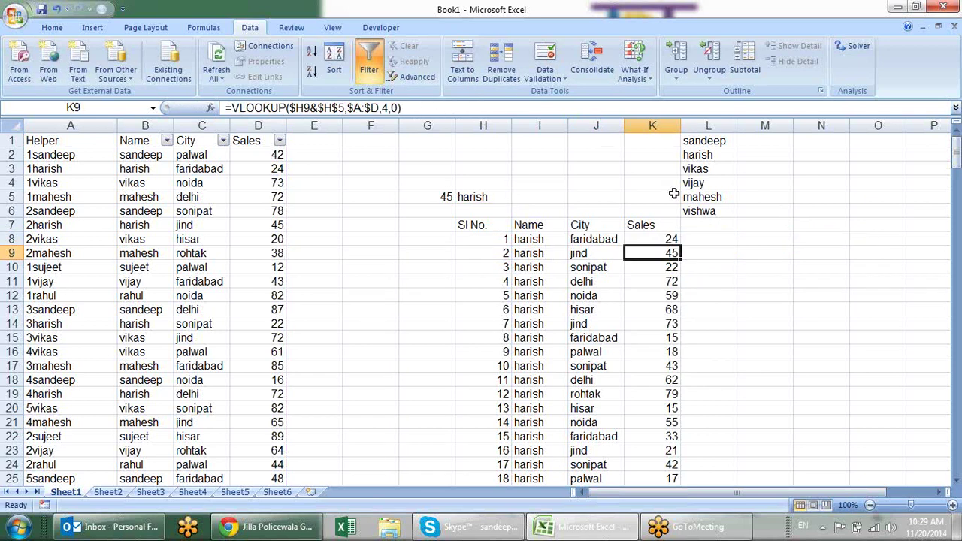
pyautogui.moveTo(562, 238); pyautogui.dragTo(675, 239)
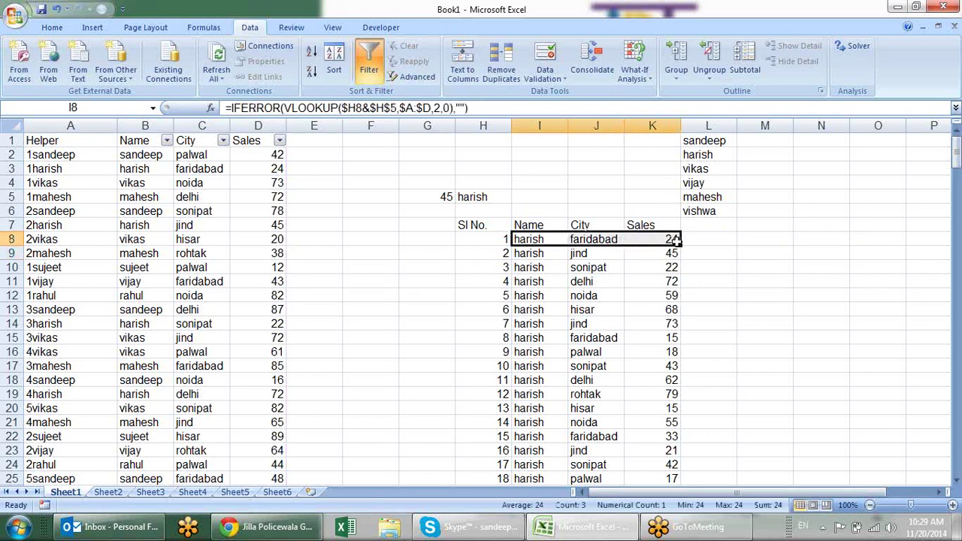
pyautogui.doubleClick(680, 246)
# Try vikas, mahesh and vishwa in H5's name drop-down
pyautogui.click(749, 249)
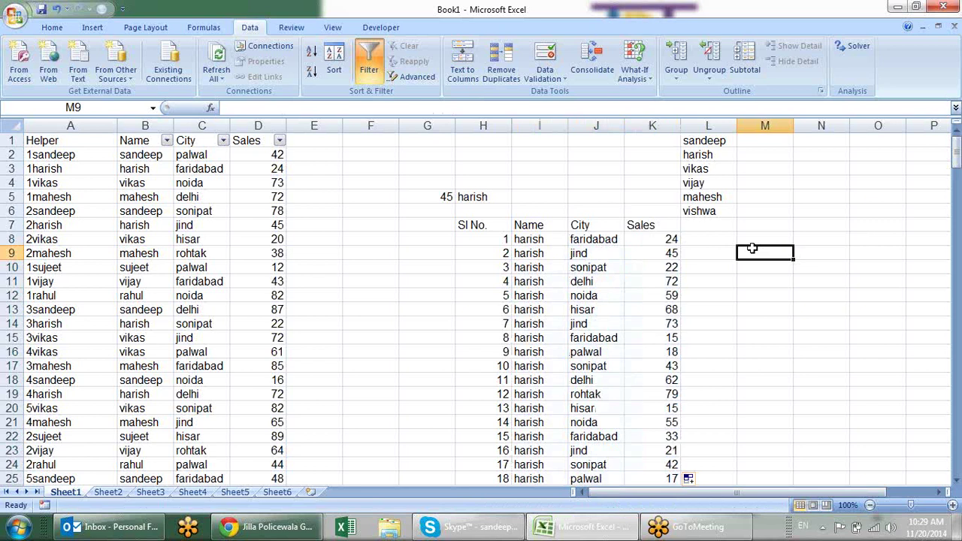
pyautogui.scroll(-7, 672, 221)
pyautogui.scroll(-10, 679, 228)
pyautogui.scroll(1, 679, 228)
pyautogui.scroll(2, 679, 228)
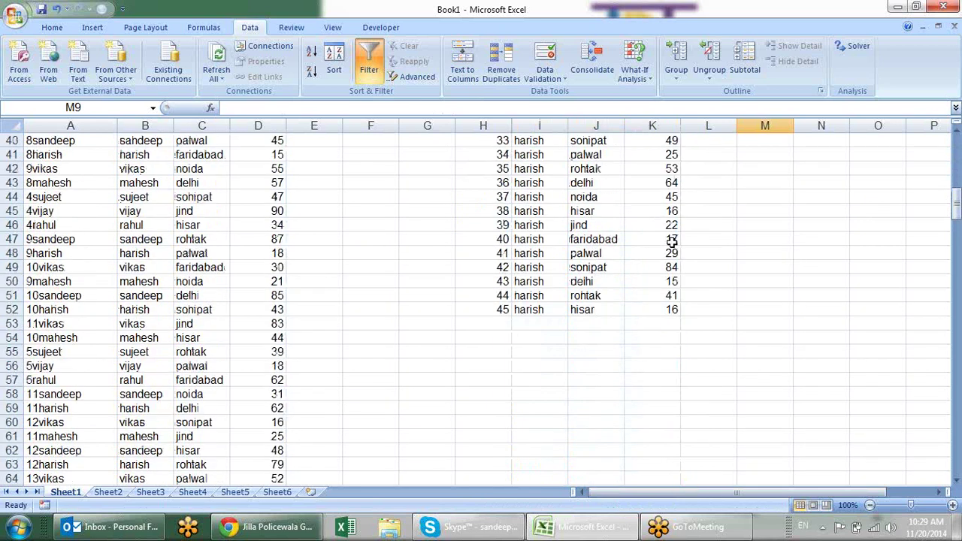
pyautogui.scroll(11, 678, 228)
pyautogui.scroll(3, 679, 228)
pyautogui.click(485, 197)
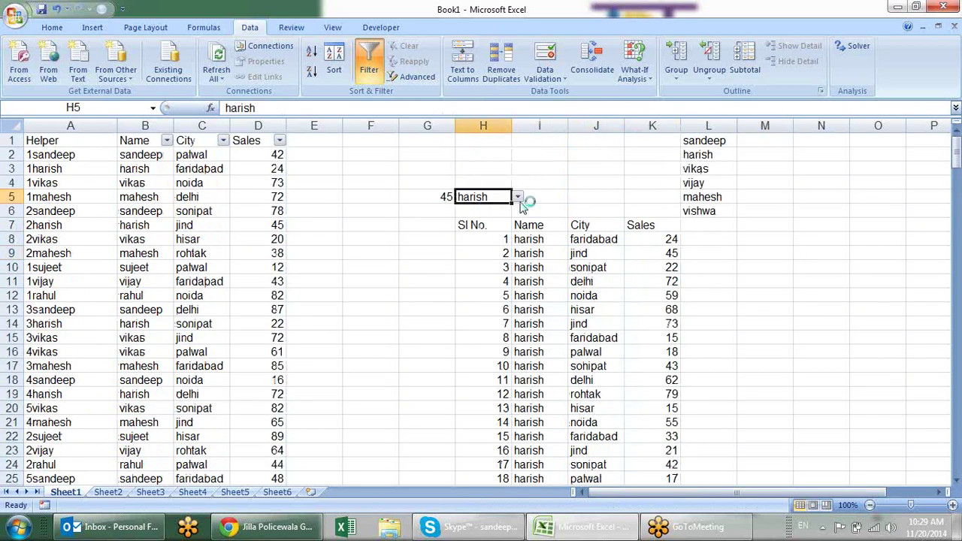
pyautogui.click(518, 197)
pyautogui.click(500, 227)
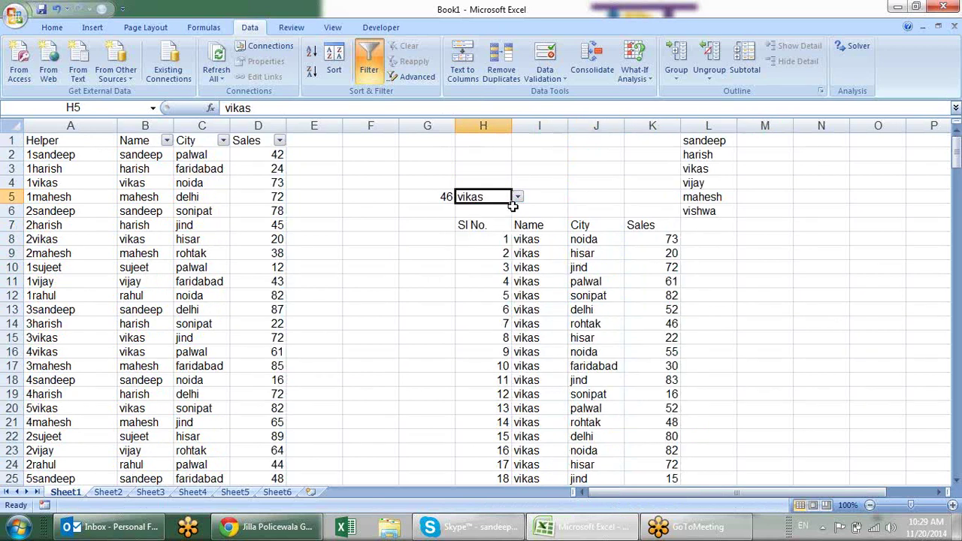
pyautogui.click(518, 197)
pyautogui.click(500, 245)
pyautogui.click(518, 197)
pyautogui.click(490, 256)
# Switch H5 through vikas and sandeep, ending on mahesh
pyautogui.click(518, 197)
pyautogui.click(494, 225)
pyautogui.click(518, 197)
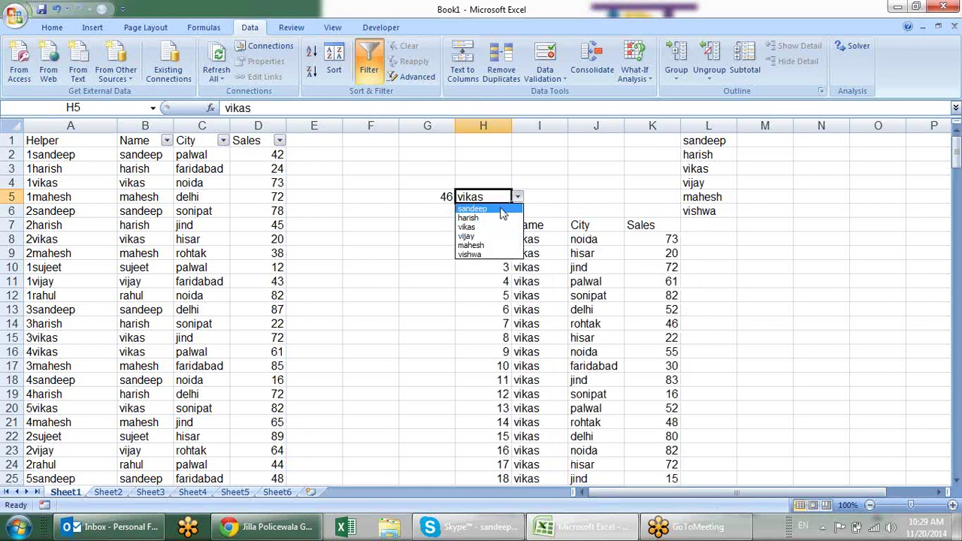
pyautogui.click(499, 204)
pyautogui.click(518, 196)
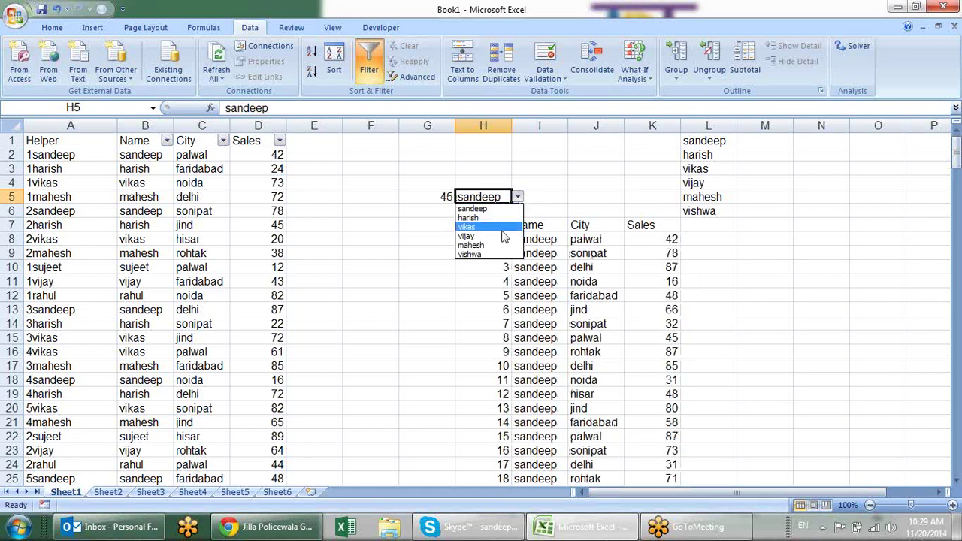
pyautogui.click(501, 226)
pyautogui.click(518, 197)
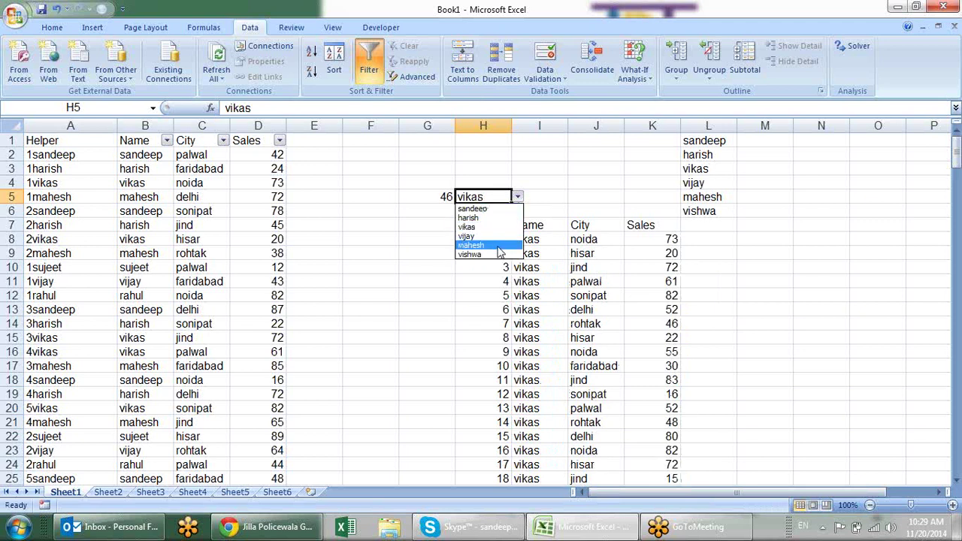
pyautogui.click(497, 243)
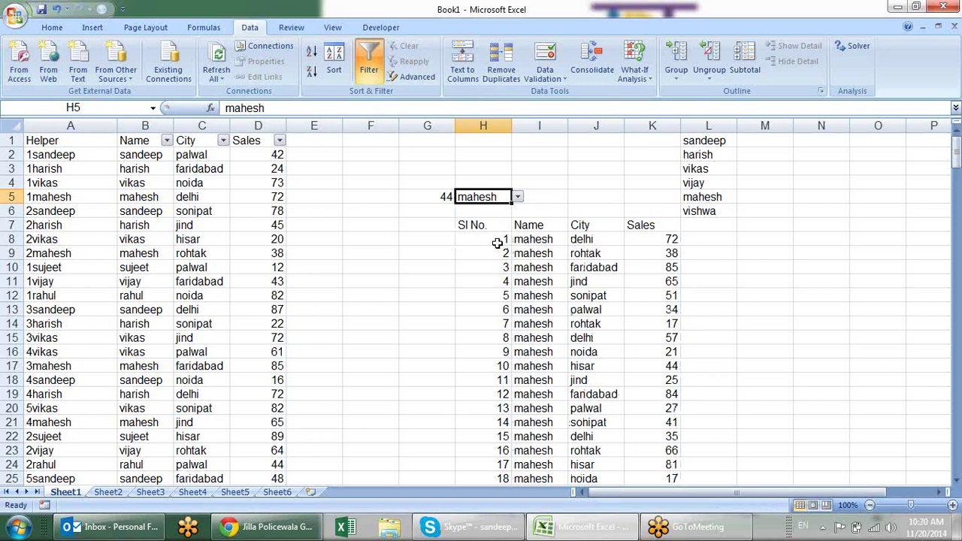
# Go to Sheet2 and cancel a partial entry typed in A1
pyautogui.click(374, 221)
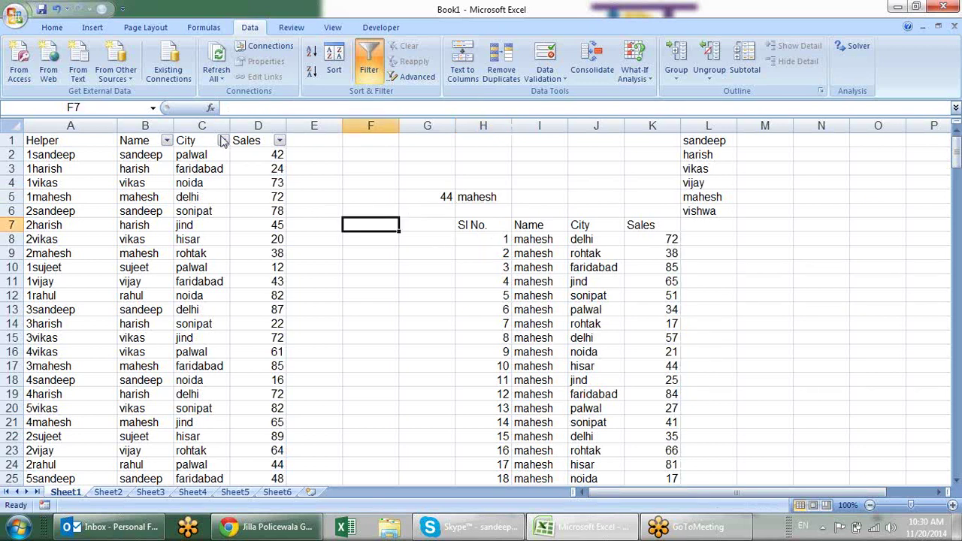
pyautogui.click(152, 142)
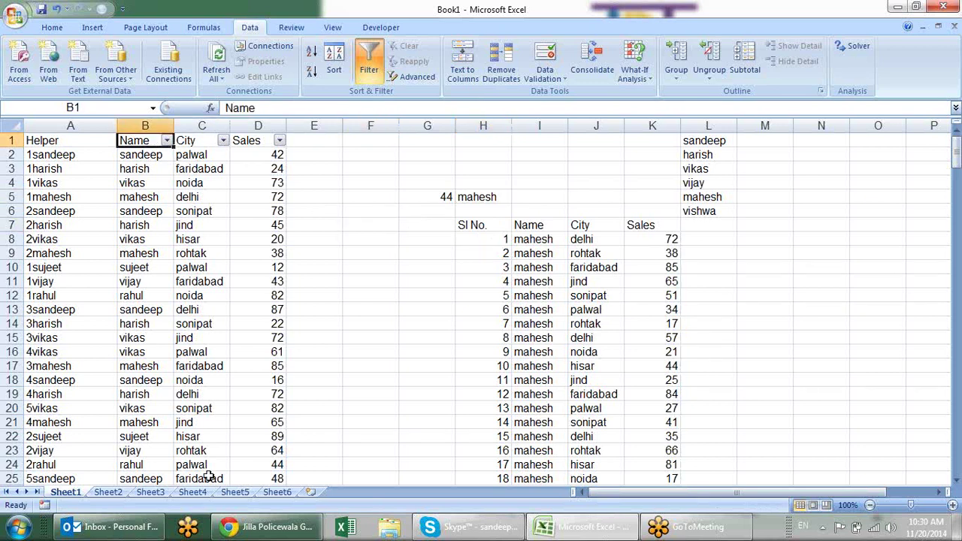
pyautogui.click(108, 493)
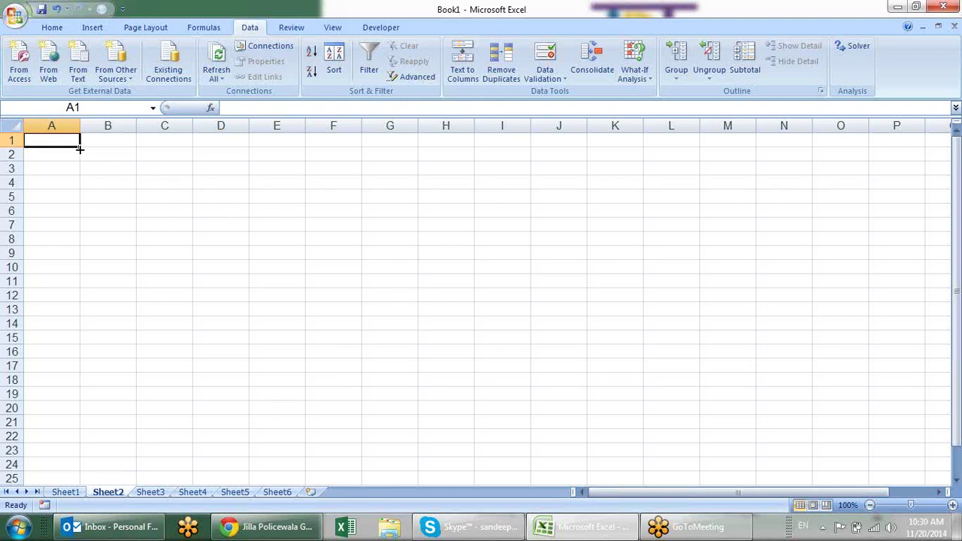
pyautogui.write('Na')
pyautogui.press('Escape')
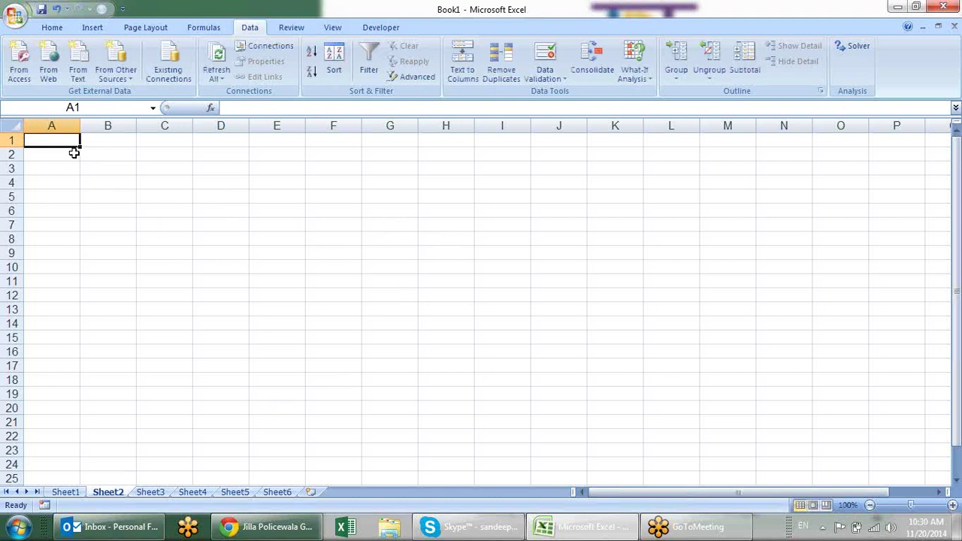
# Copy Sheet1's Name, City and Sales columns and paste them into Sheet2 at A1
pyautogui.click(66, 491)
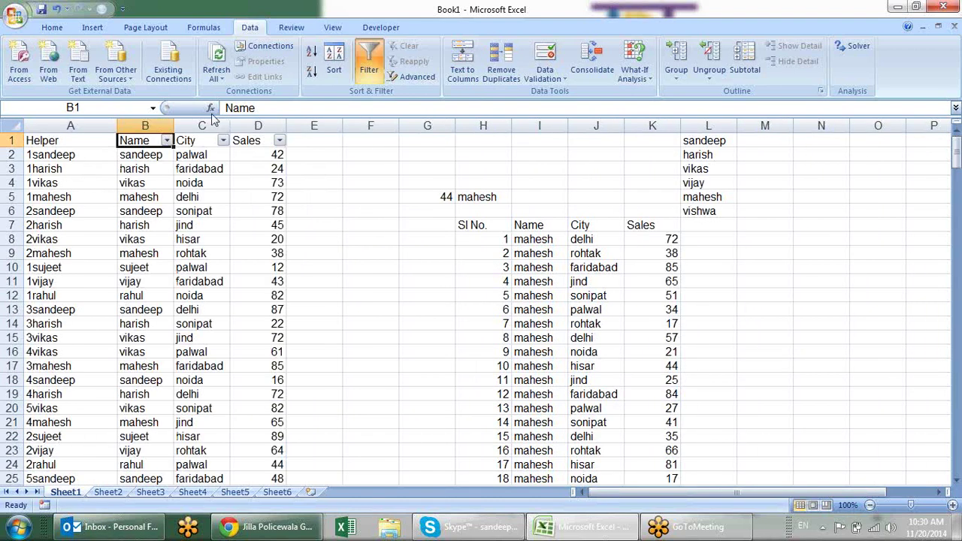
pyautogui.moveTo(154, 124); pyautogui.dragTo(250, 119)
pyautogui.hotkey('ctrl', 'c')
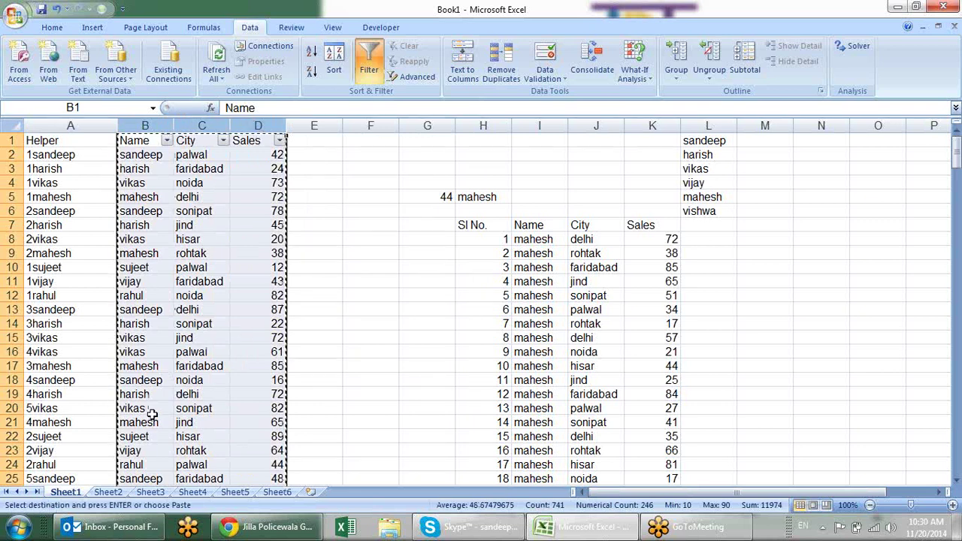
pyautogui.click(120, 492)
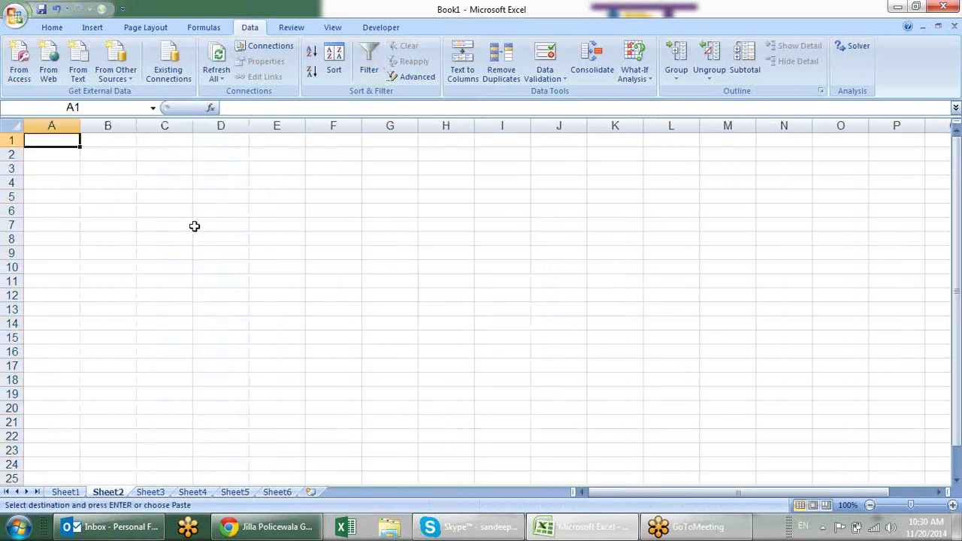
pyautogui.hotkey('ctrl', 'v')
pyautogui.click(269, 189)
pyautogui.press('Escape')
pyautogui.click(228, 158)
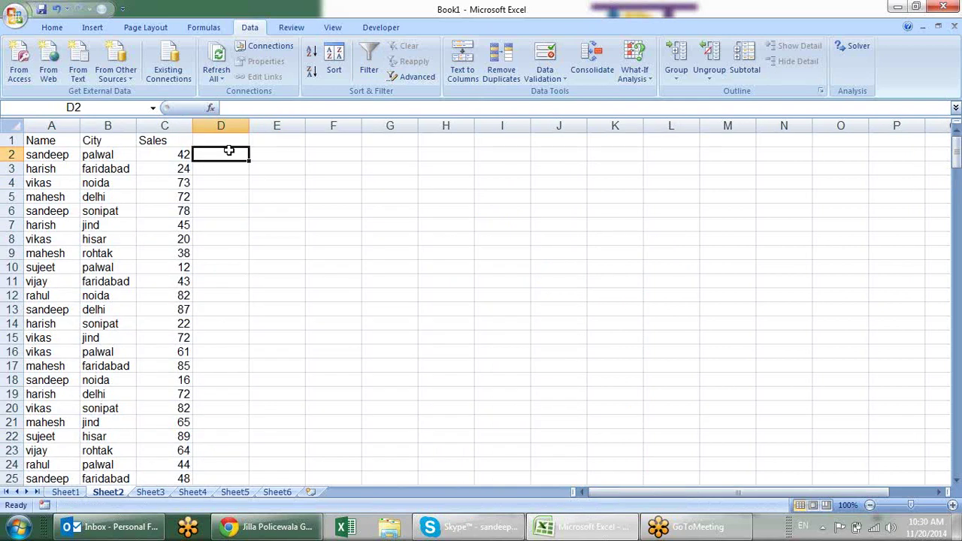
# Head column D with INC and try entering 10-20 in G5, which Excel reads as a date
pyautogui.click(231, 145)
pyautogui.write('INC')
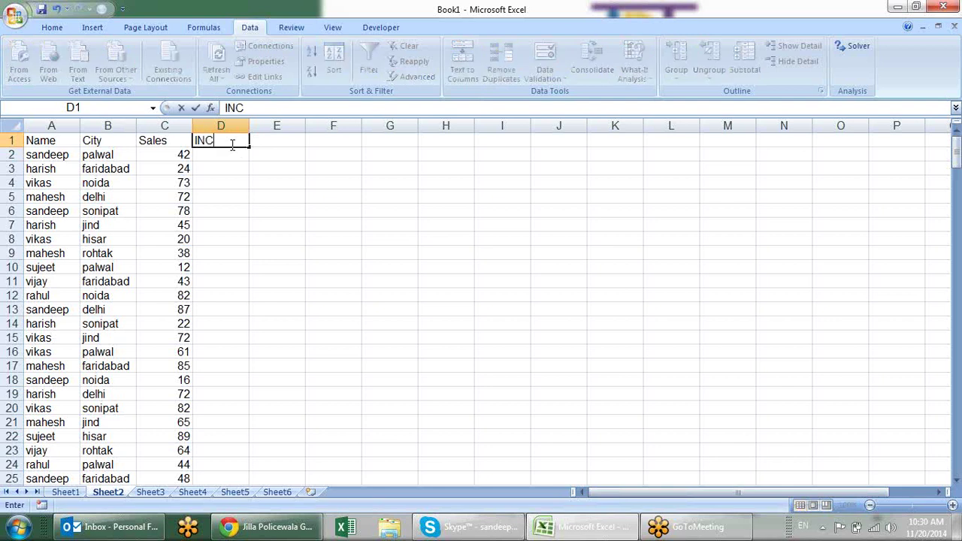
pyautogui.press('Return')
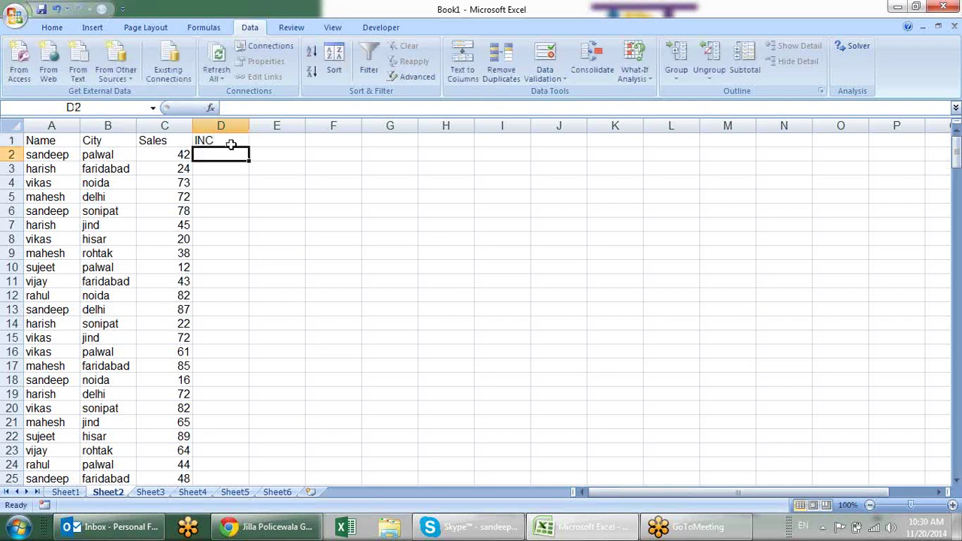
pyautogui.click(403, 199)
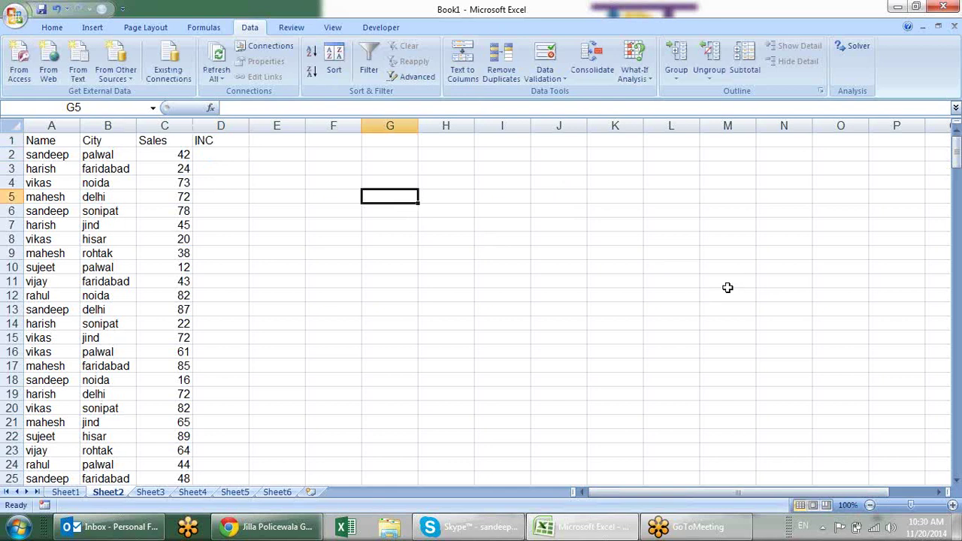
pyautogui.write('10*20')
pyautogui.press('BackSpace')
pyautogui.press('BackSpace')
pyautogui.press('BackSpace')
pyautogui.write('-20')
pyautogui.press('Tab')
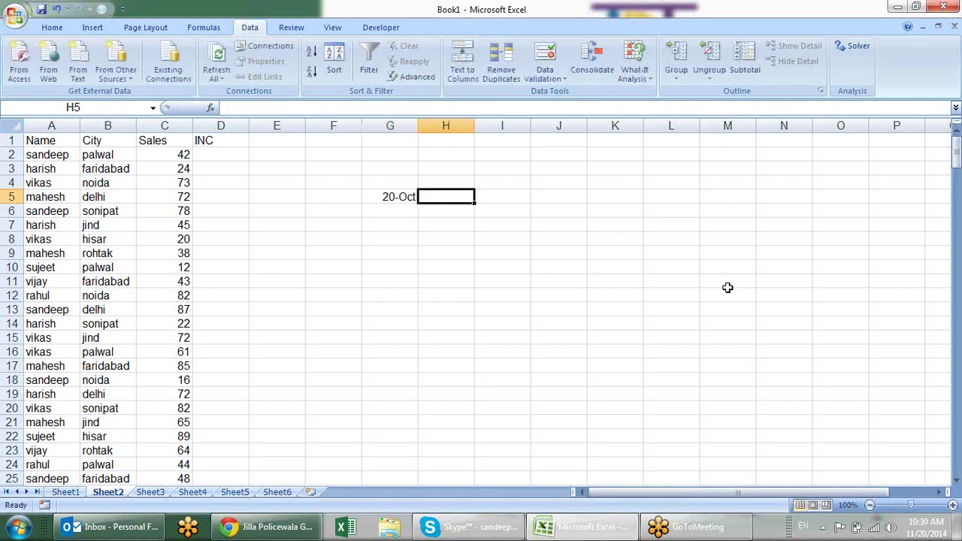
pyautogui.press('Left')
pyautogui.press('F2')
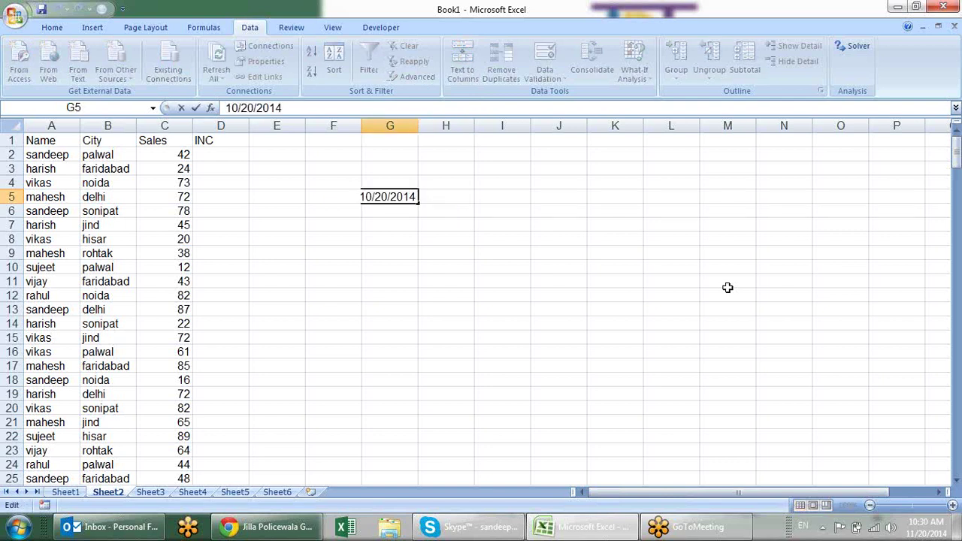
pyautogui.press('Escape')
# Format G5:G10 as Text so the band labels stay as typed
pyautogui.moveTo(394, 267); pyautogui.dragTo(406, 199)
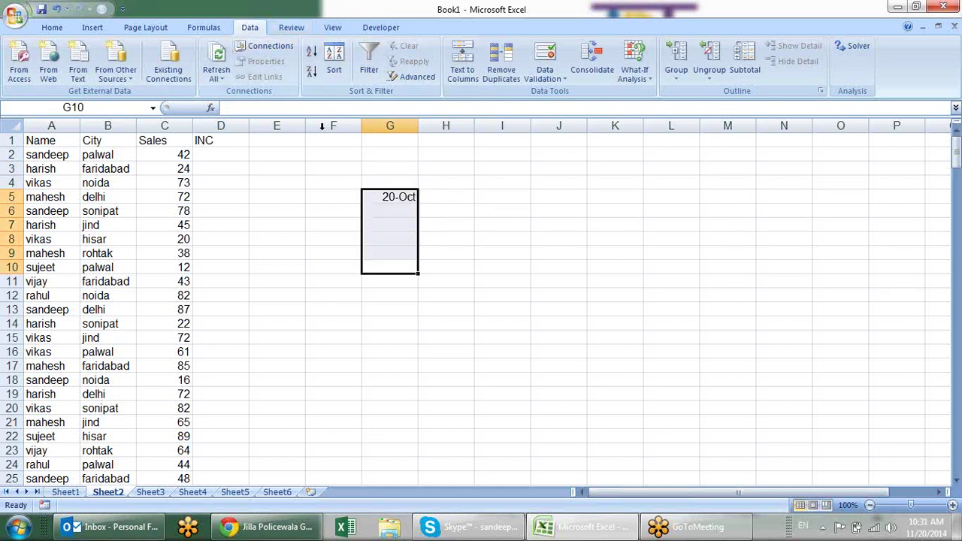
pyautogui.click(51, 27)
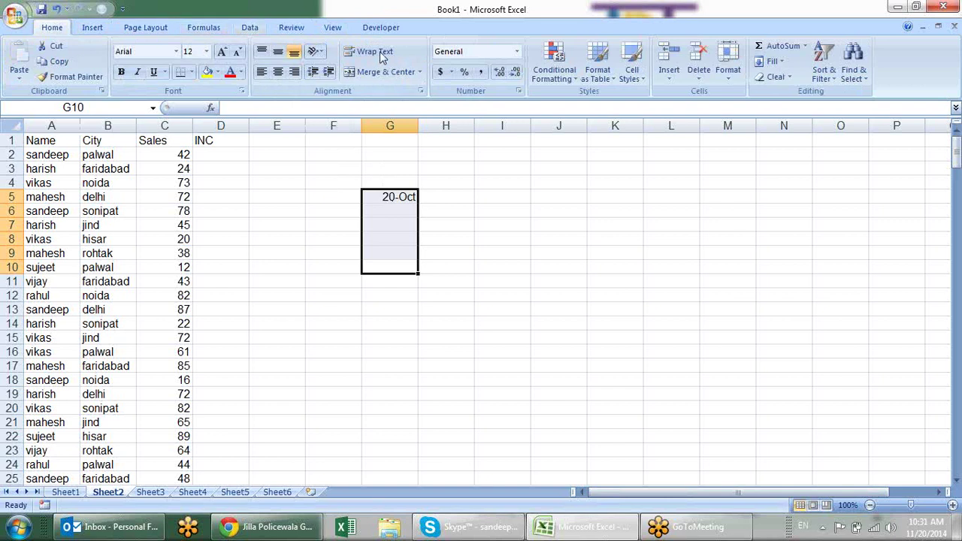
pyautogui.click(517, 52)
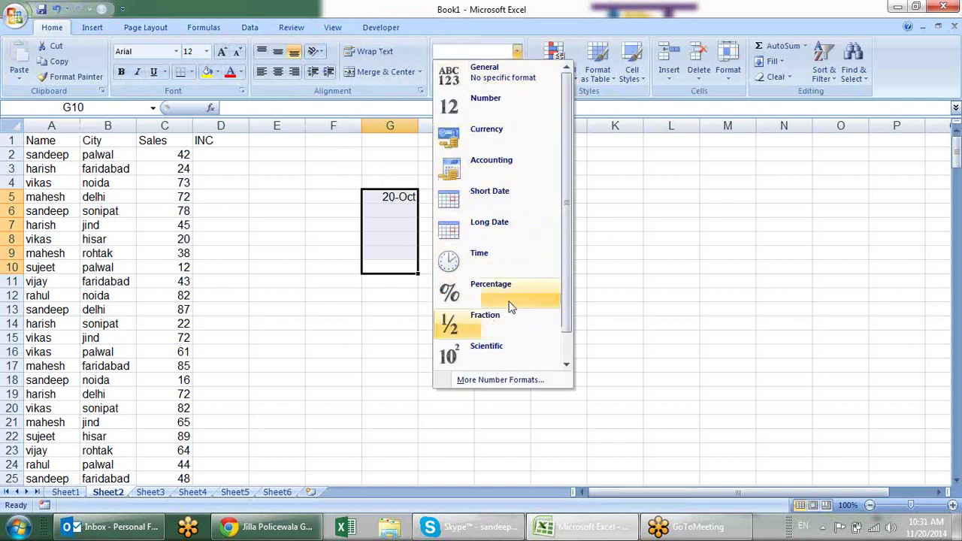
pyautogui.scroll(-1, 563, 192)
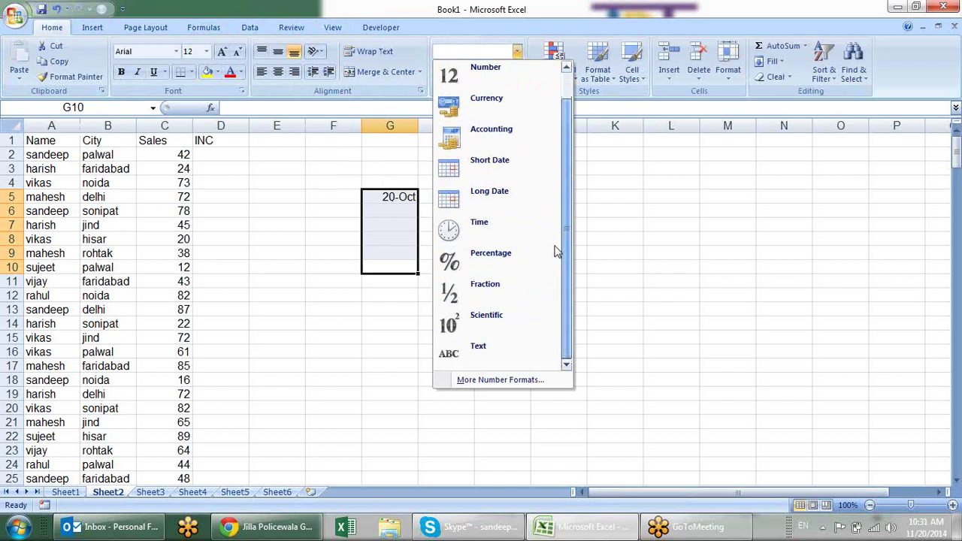
pyautogui.click(504, 353)
# Enter the first band 10-20 in G5 with incentive 0 in H5
pyautogui.moveTo(394, 197); pyautogui.dragTo(394, 212)
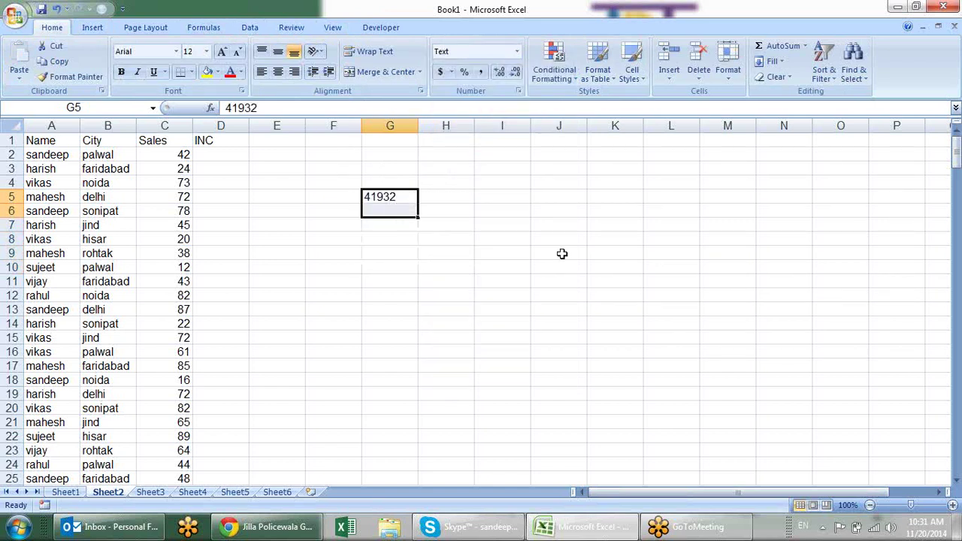
pyautogui.click(406, 193)
pyautogui.write('10-20')
pyautogui.press('Return')
pyautogui.press('Up')
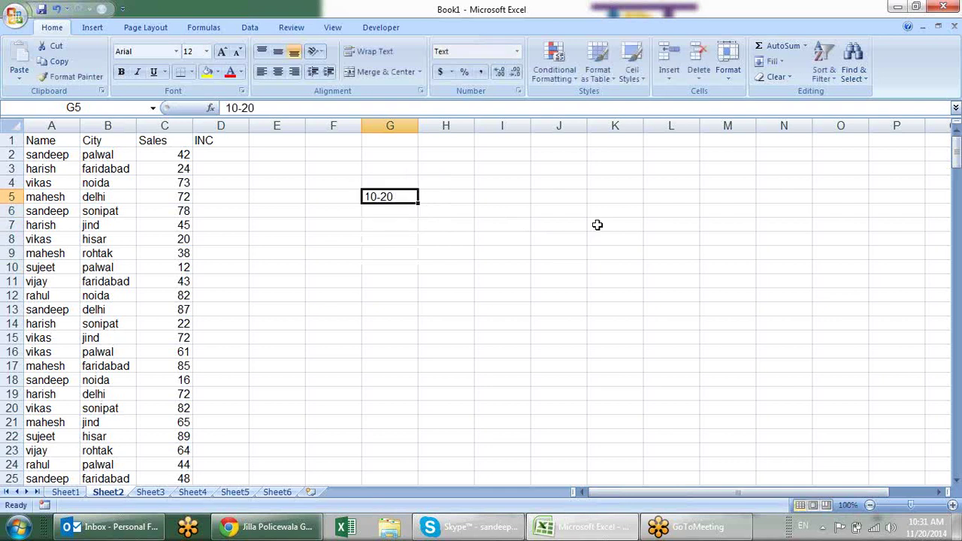
pyautogui.press('Right')
pyautogui.write('0')
pyautogui.press('Return')
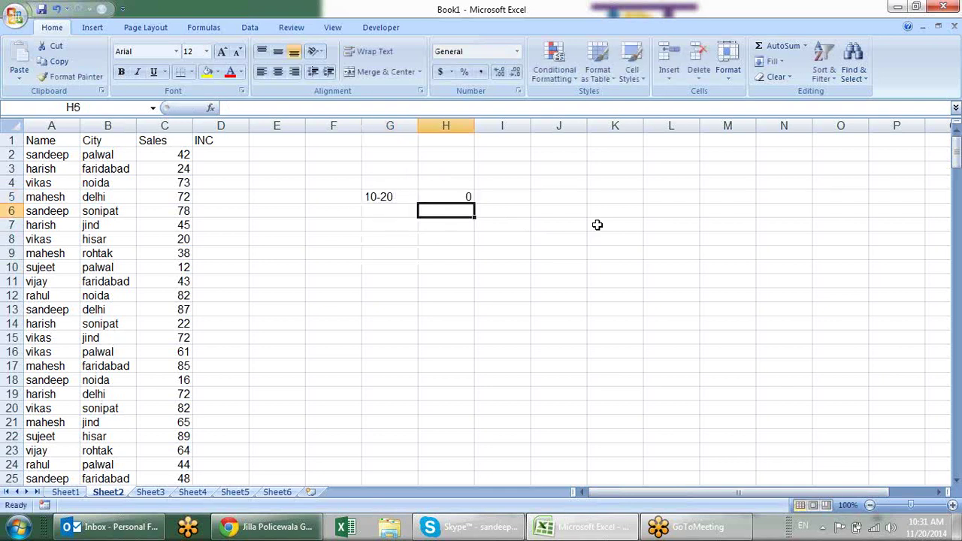
# Add bands 20-40 paying 500 and 40-60 paying 1000
pyautogui.press('Left')
pyautogui.write('20')
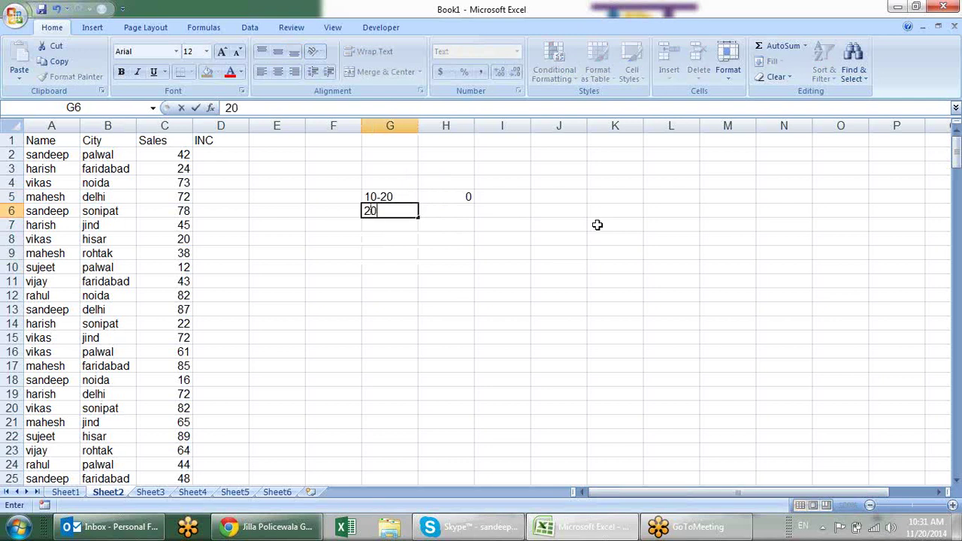
pyautogui.write('-4')
pyautogui.write('0')
pyautogui.press('Tab')
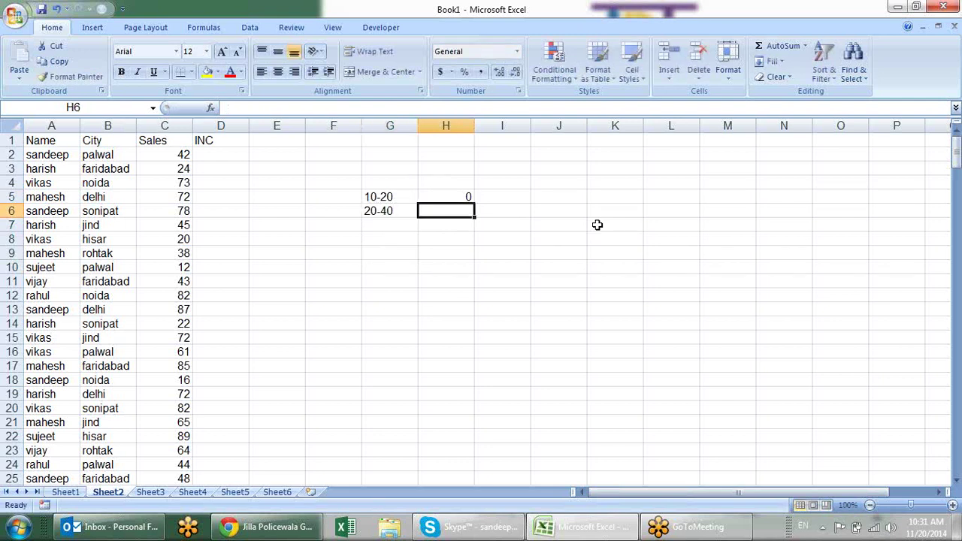
pyautogui.write('500')
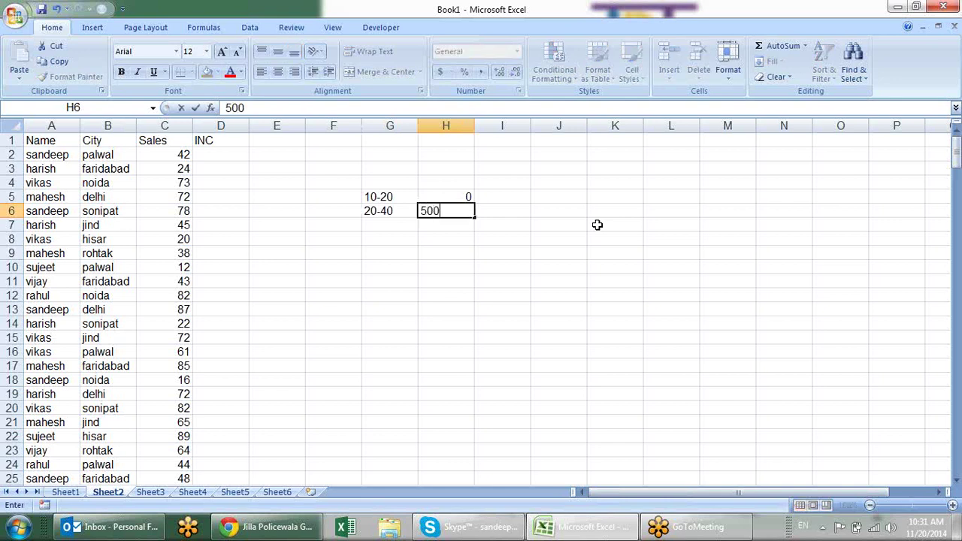
pyautogui.press('Return')
pyautogui.write('40-60')
pyautogui.press('Tab')
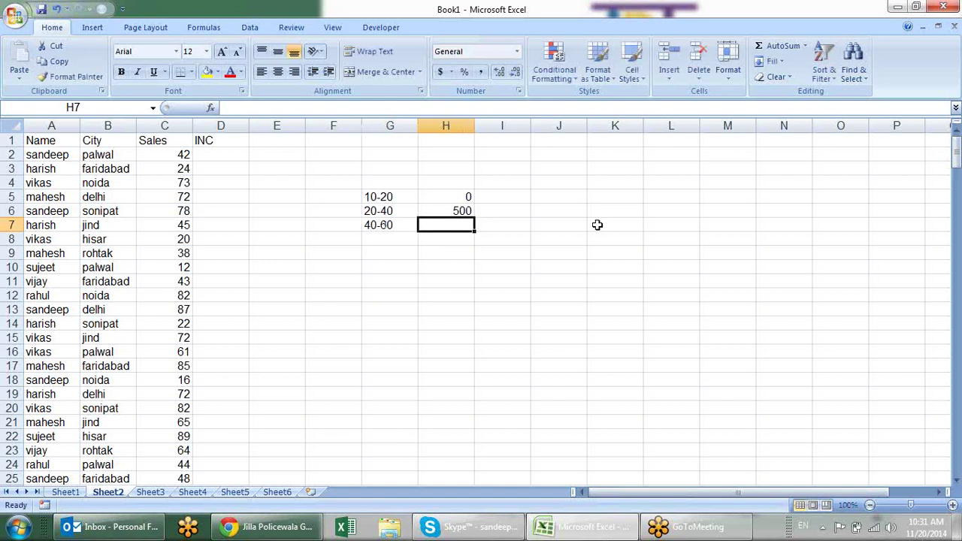
pyautogui.write('10000')
pyautogui.press('BackSpace')
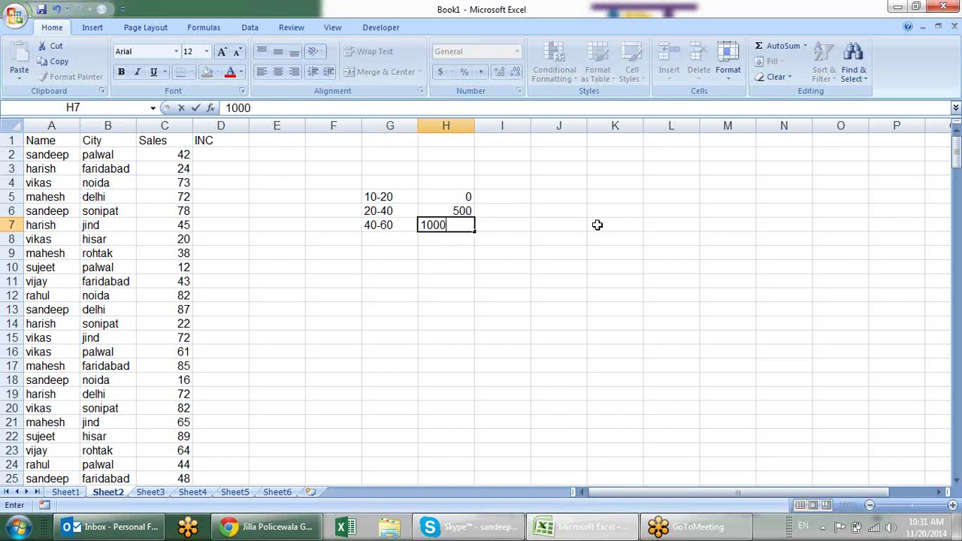
pyautogui.press('Return')
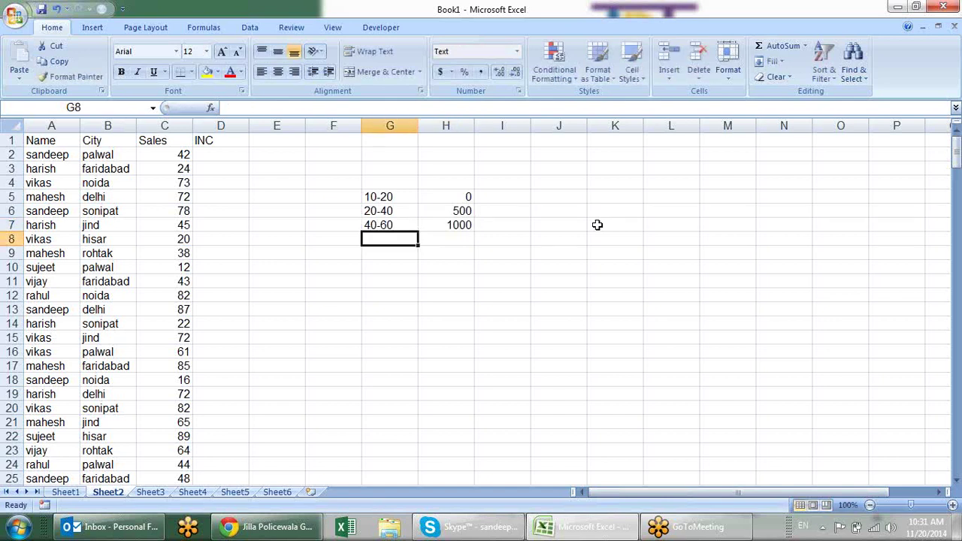
# Add bands 60-80 paying 1500 and >80 paying 2000
pyautogui.write('60-80')
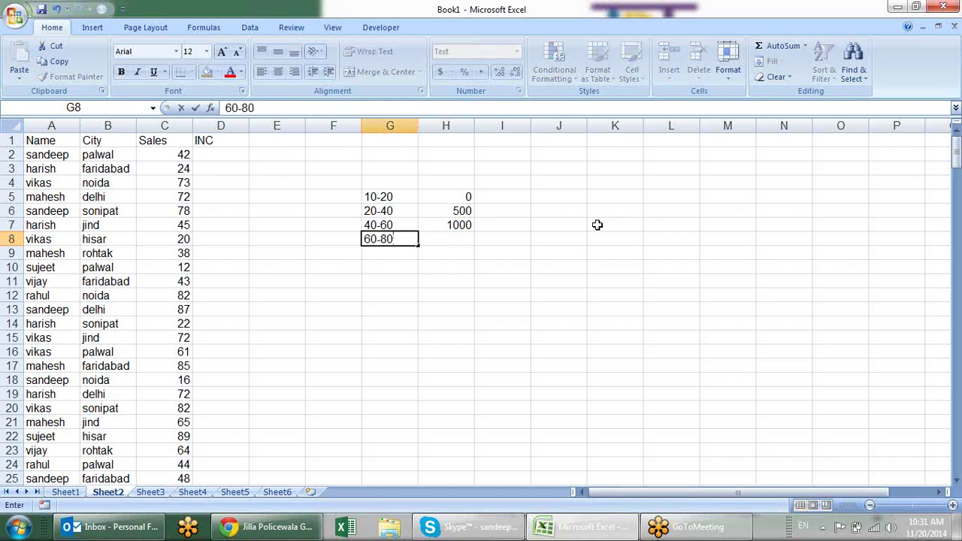
pyautogui.press('Return')
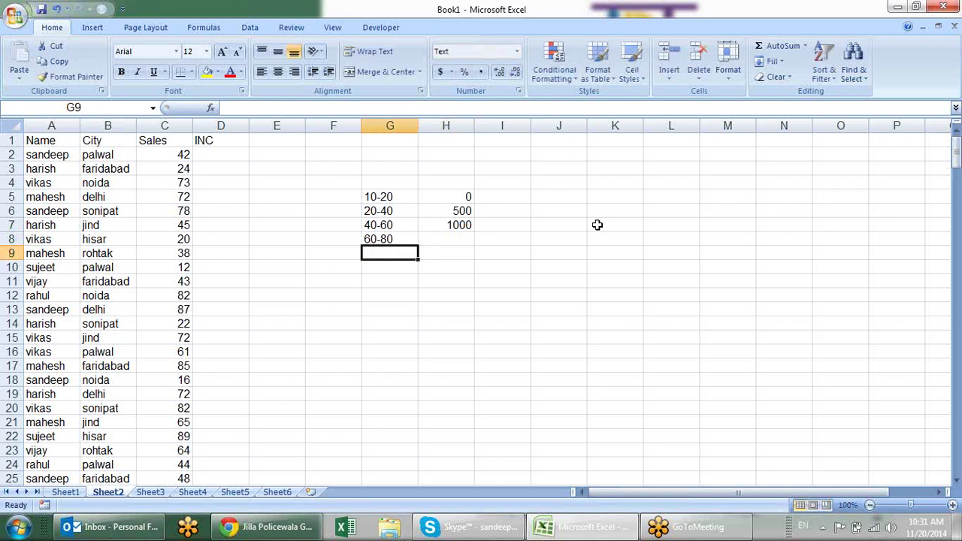
pyautogui.press('Up')
pyautogui.press('Right')
pyautogui.write('15000')
pyautogui.press('BackSpace')
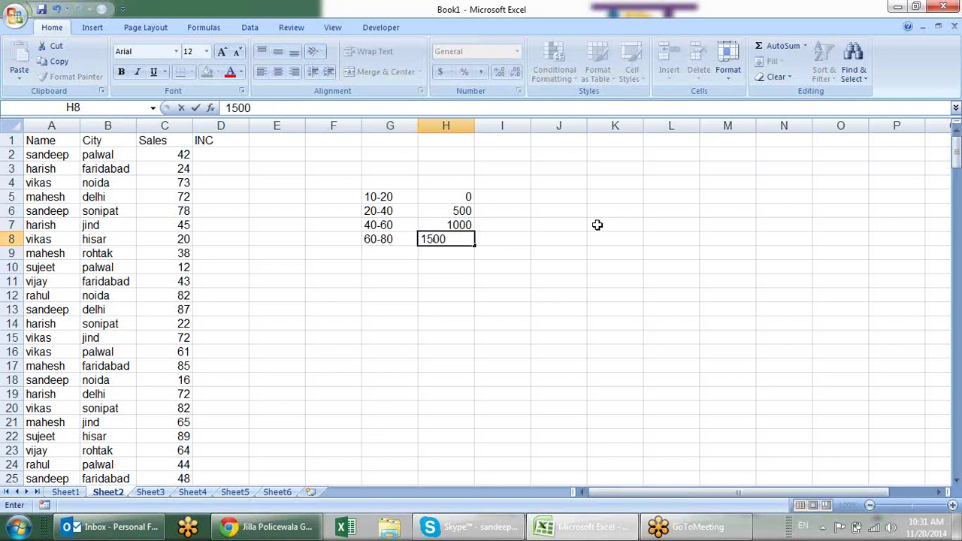
pyautogui.press('Return')
pyautogui.press('Left')
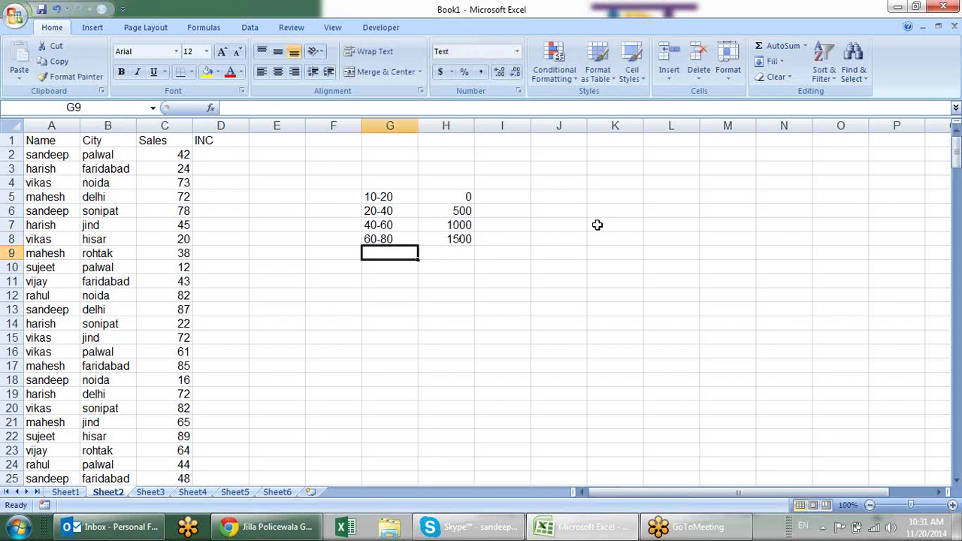
pyautogui.write('>80')
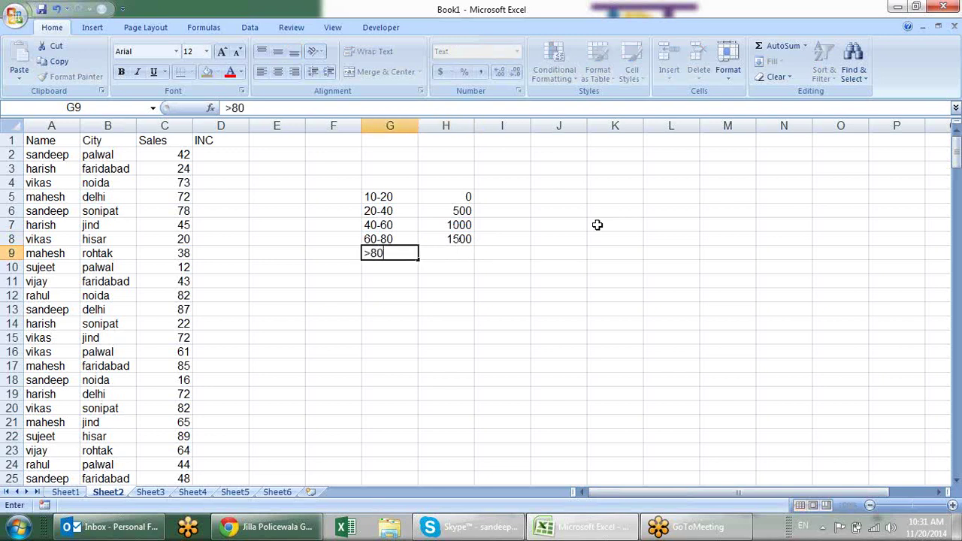
pyautogui.press('Tab')
pyautogui.write('2000')
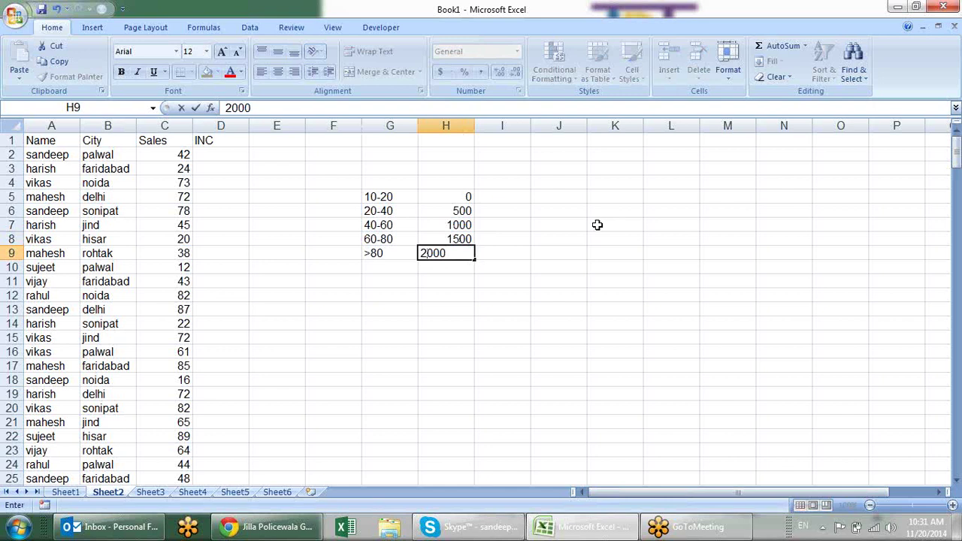
pyautogui.press('Return')
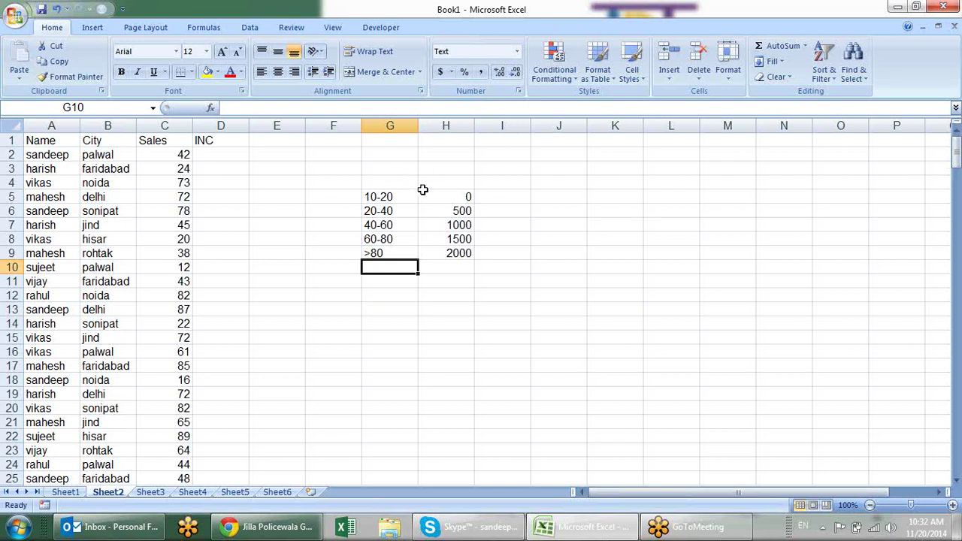
# Copy the incentive amounts H5:H9 into H12:H16
pyautogui.moveTo(442, 194); pyautogui.dragTo(458, 256)
pyautogui.hotkey('ctrl', 'c')
pyautogui.click(463, 294)
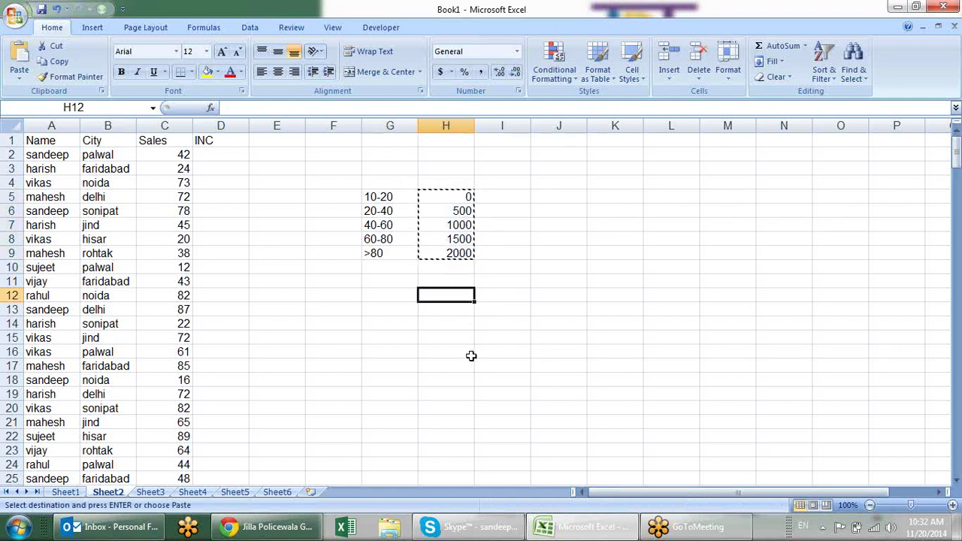
pyautogui.hotkey('ctrl', 'v')
pyautogui.click(522, 353)
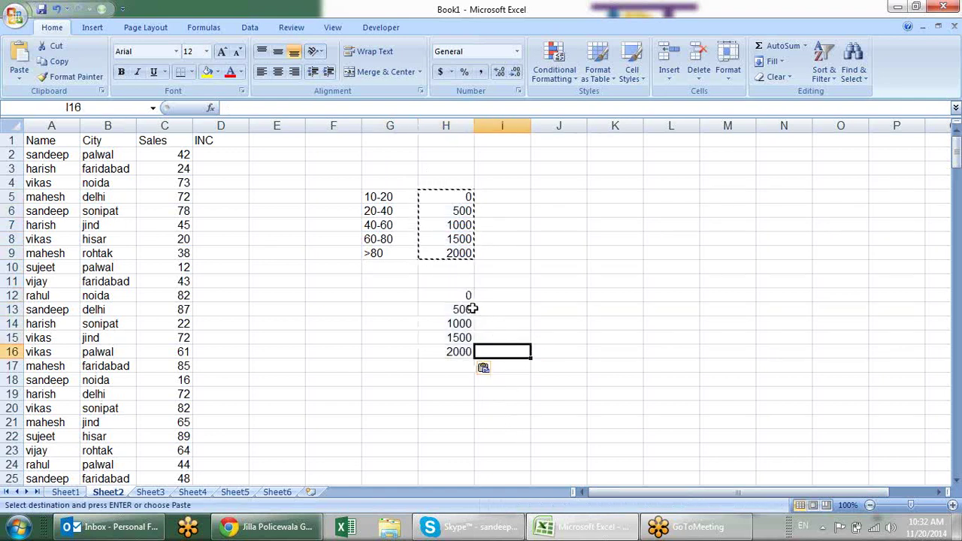
pyautogui.press('Escape')
# Enter thresholds 20, 40, 60, 80 starting at G12
pyautogui.click(416, 296)
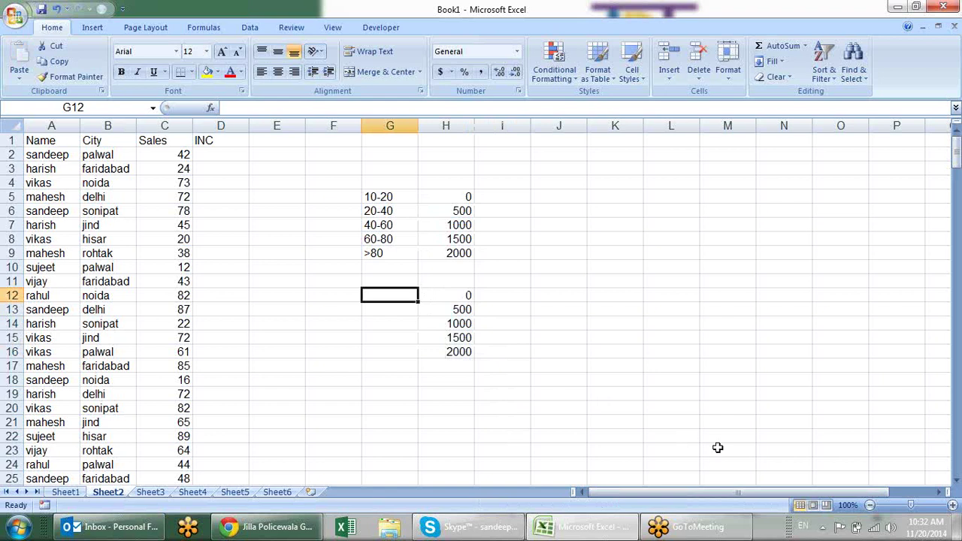
pyautogui.write('20')
pyautogui.press('Return')
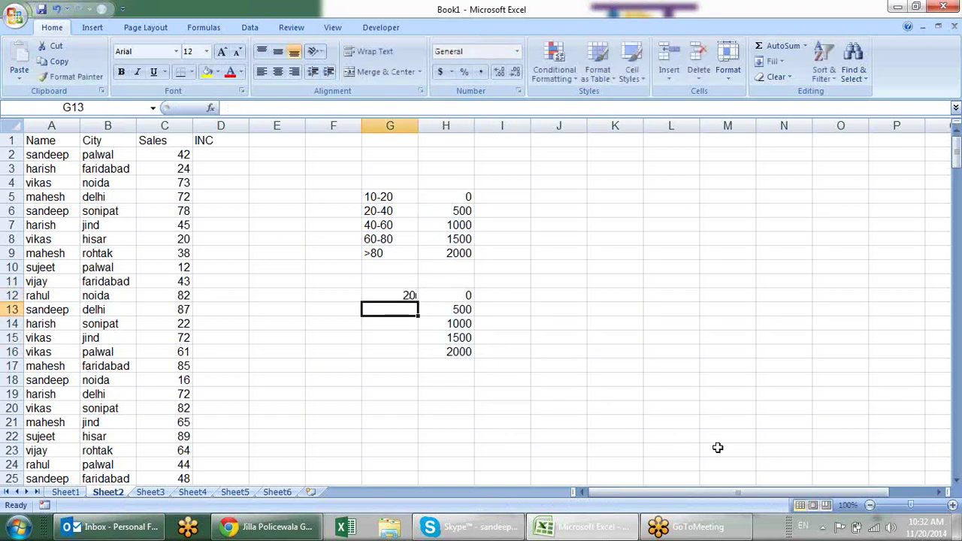
pyautogui.write('40')
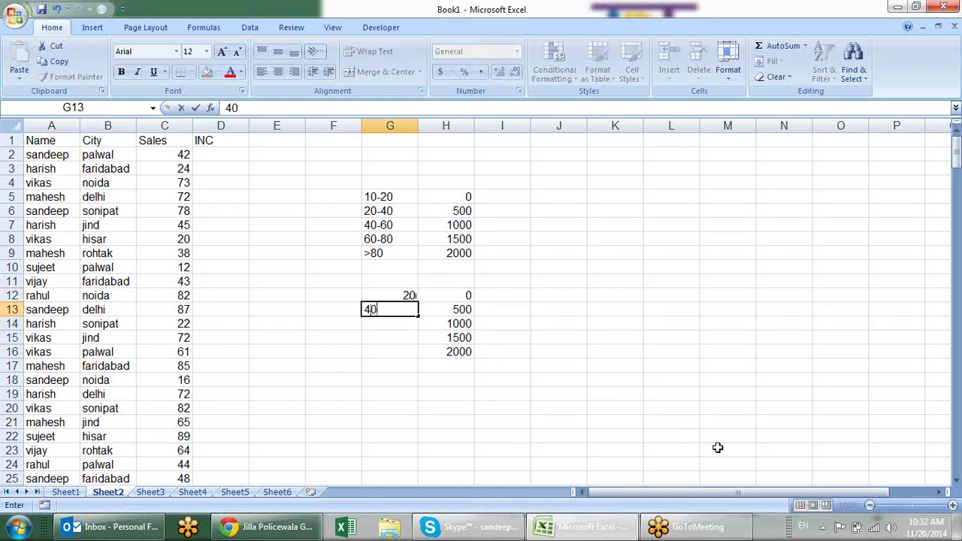
pyautogui.press('Return')
pyautogui.write('60')
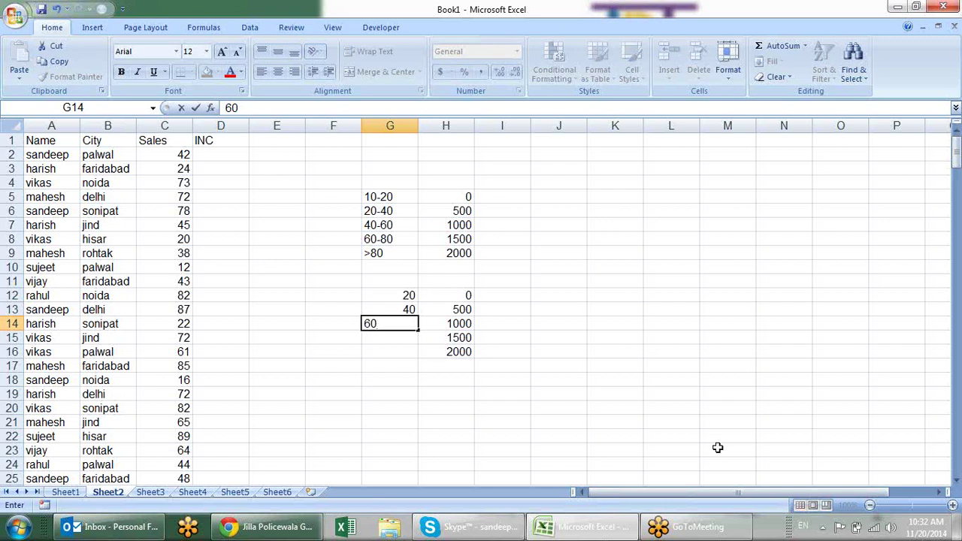
pyautogui.press('Return')
pyautogui.write('80')
pyautogui.press('Return')
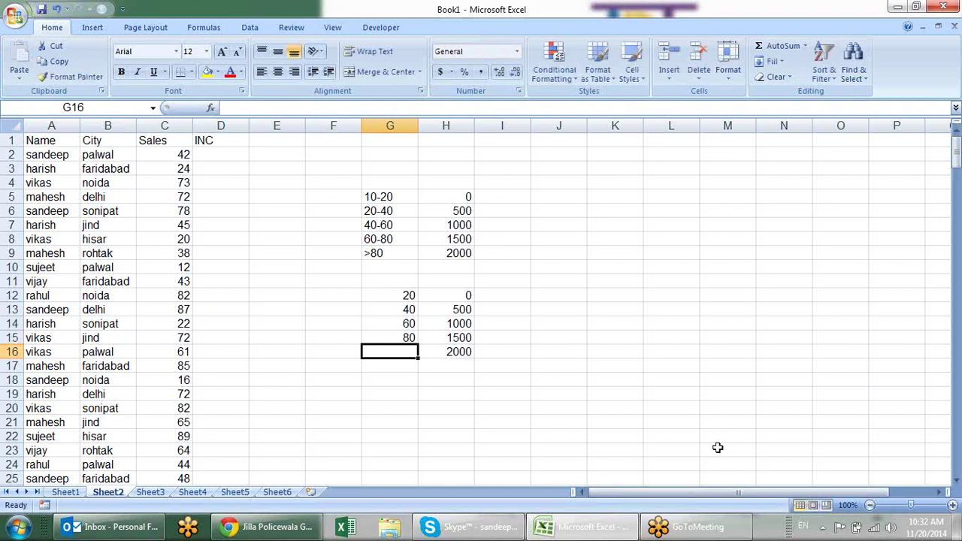
# Re-enter thresholds 20, 40, 60, 80 in G13:G16 and put 0 in G12
pyautogui.press('Up')
pyautogui.press('Up')
pyautogui.press('Up')
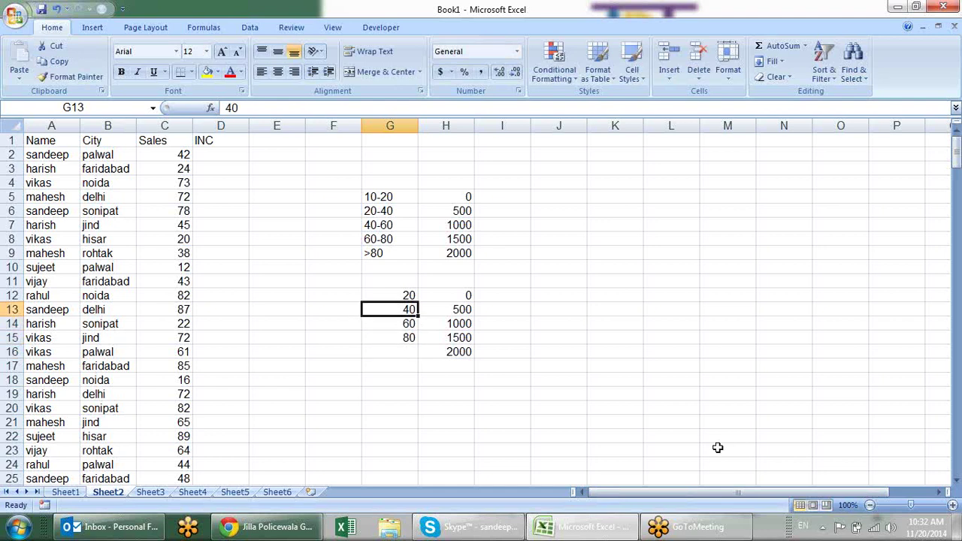
pyautogui.write('20')
pyautogui.press('Return')
pyautogui.write('40')
pyautogui.press('Return')
pyautogui.write('60')
pyautogui.press('Return')
pyautogui.write('80')
pyautogui.press('Return')
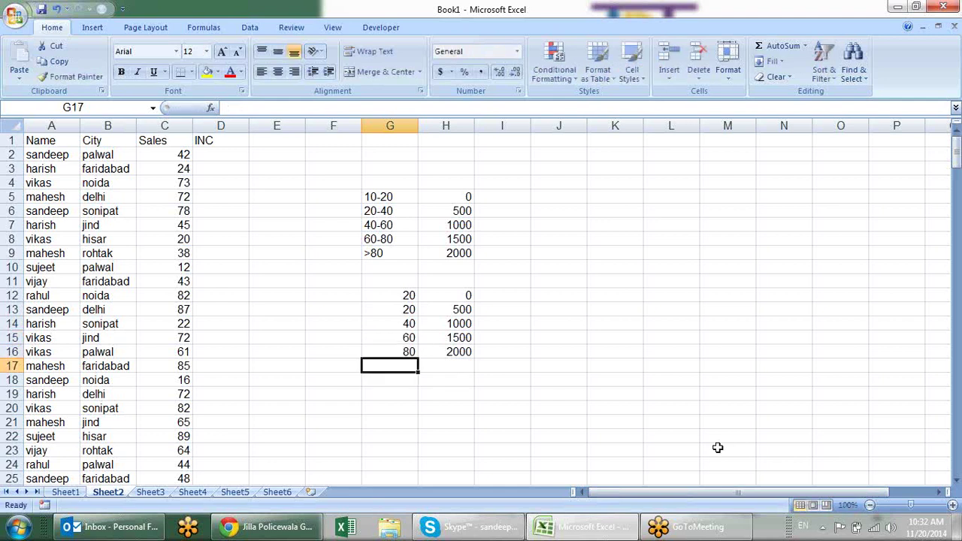
pyautogui.press('Up')
pyautogui.press('Up')
pyautogui.press('Up')
pyautogui.press('Up')
pyautogui.press('Up')
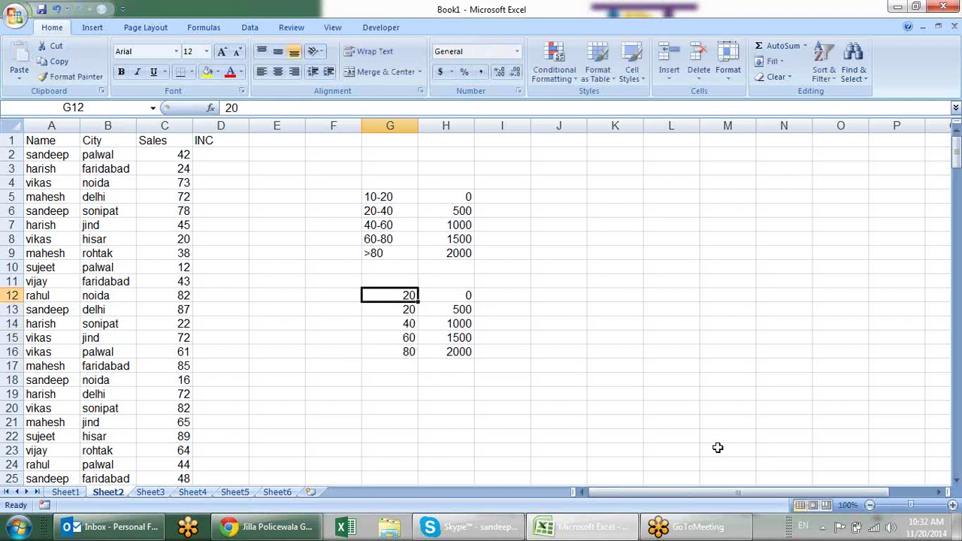
pyautogui.write('0')
pyautogui.press('Return')
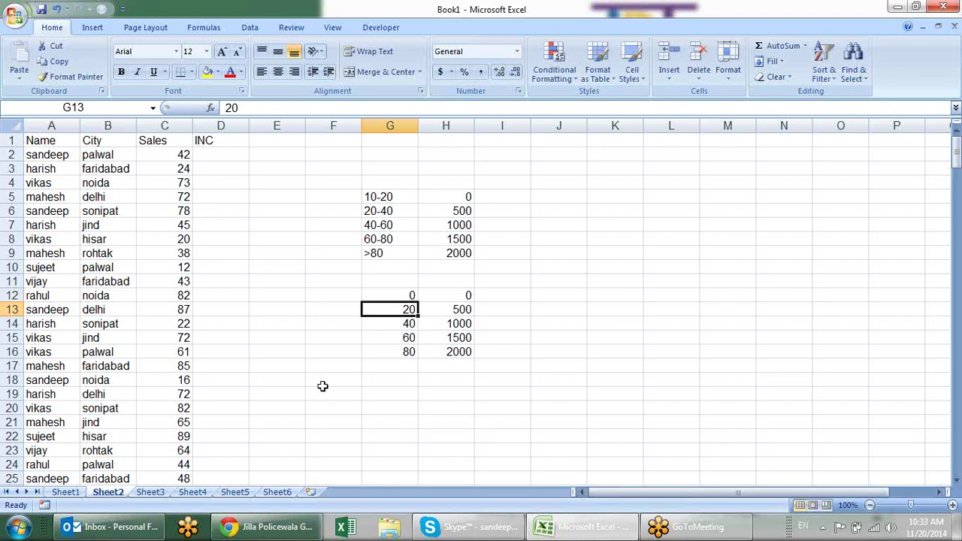
# Clear the 0 row in G12:H12
pyautogui.moveTo(398, 296); pyautogui.dragTo(466, 295)
pyautogui.press('Delete')
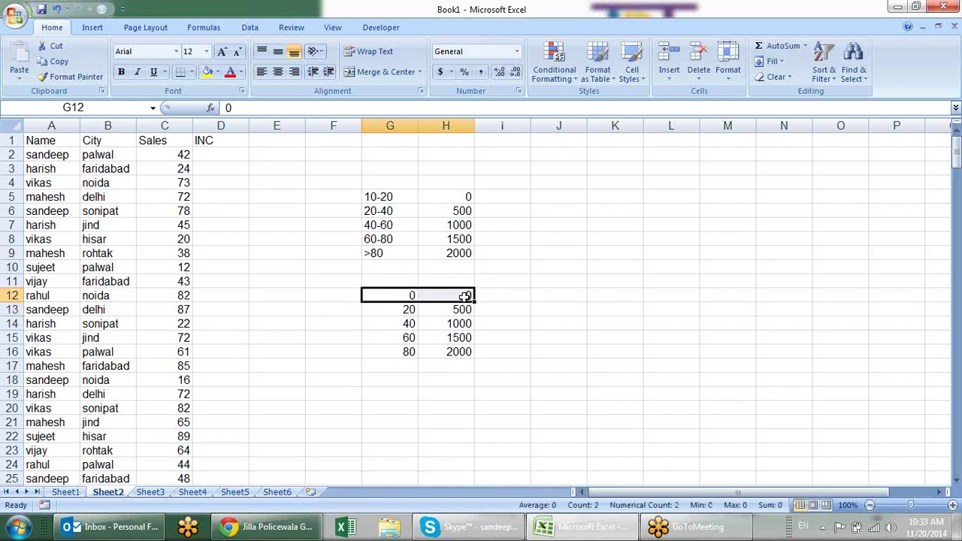
pyautogui.click(522, 322)
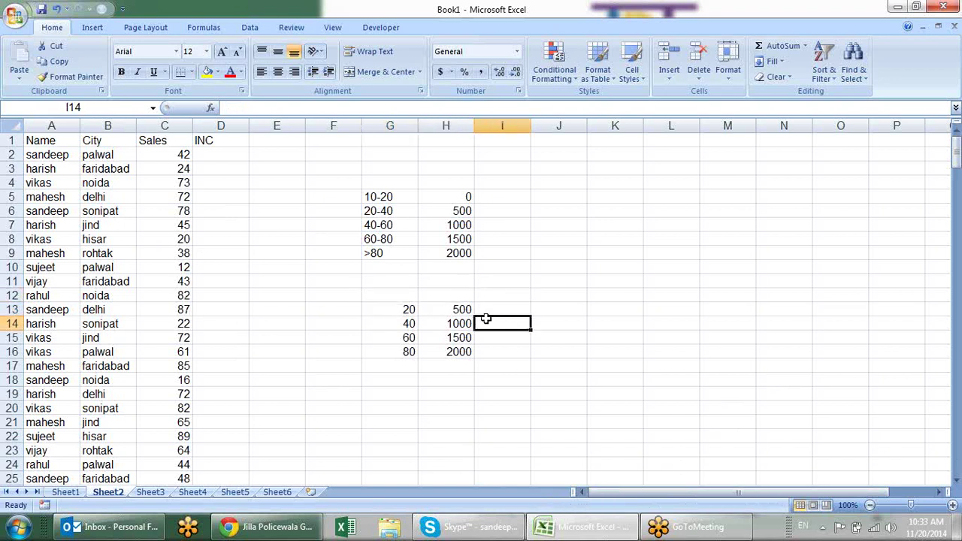
pyautogui.click(215, 154)
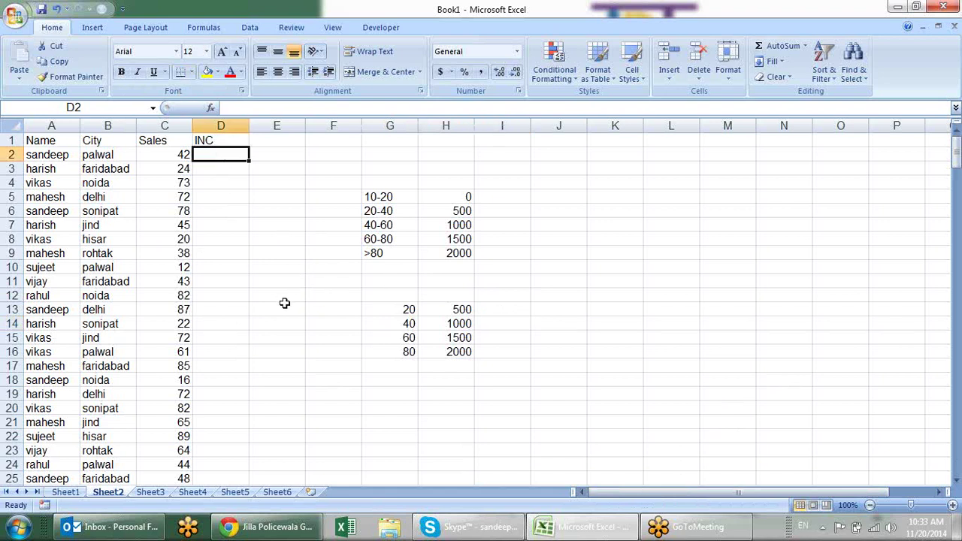
# Enter =VLOOKUP(C2,$G$13:$H$16,2,1) in D2
pyautogui.write('=vl')
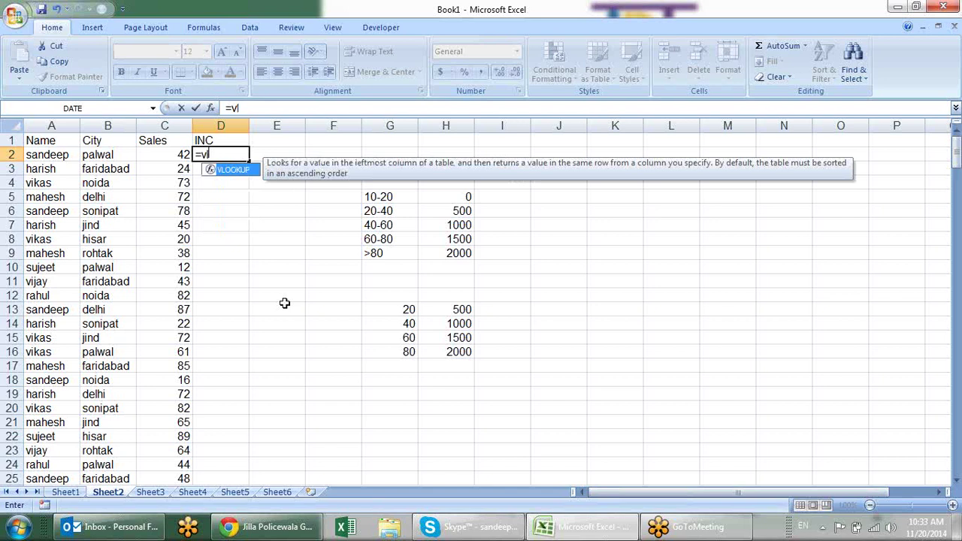
pyautogui.press('Tab')
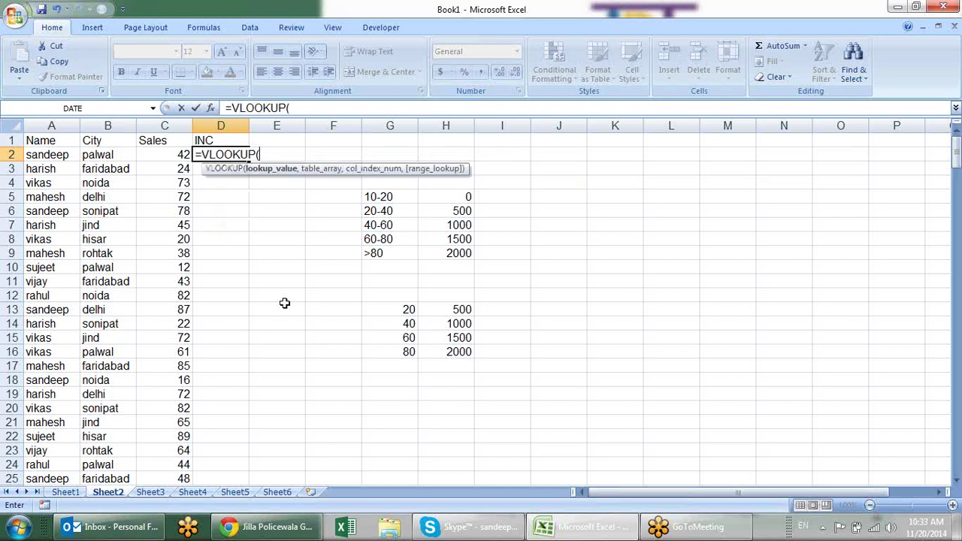
pyautogui.click(179, 156)
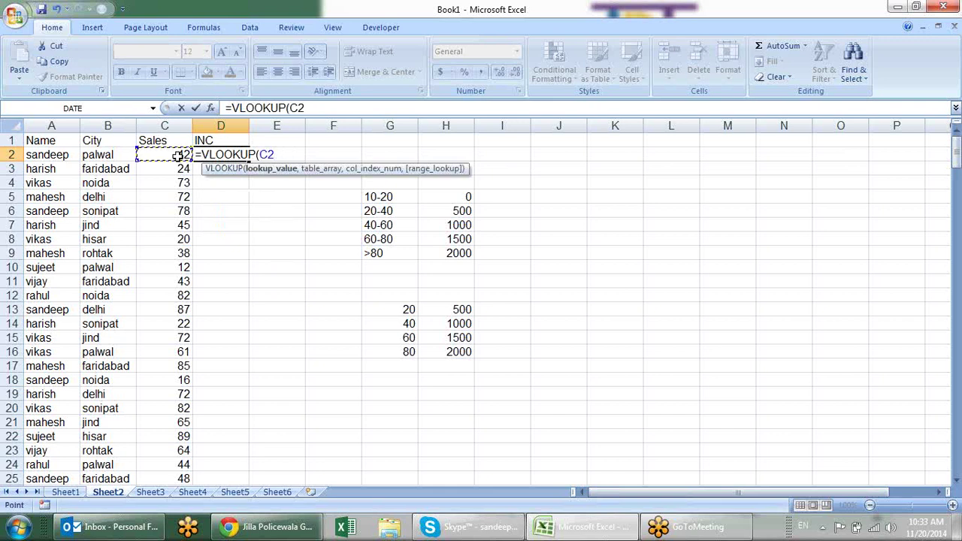
pyautogui.write(',')
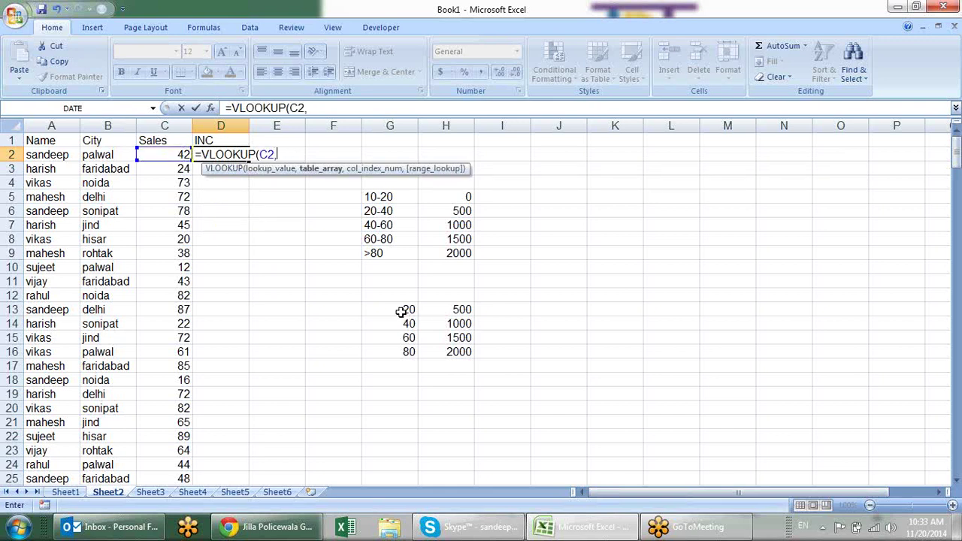
pyautogui.moveTo(404, 309); pyautogui.dragTo(445, 352)
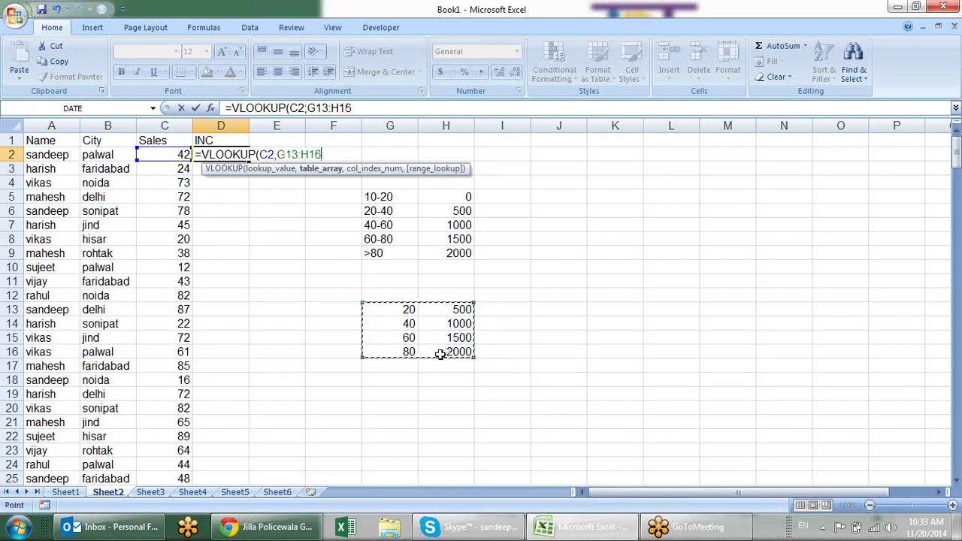
pyautogui.press('F4')
pyautogui.write('$H$16,')
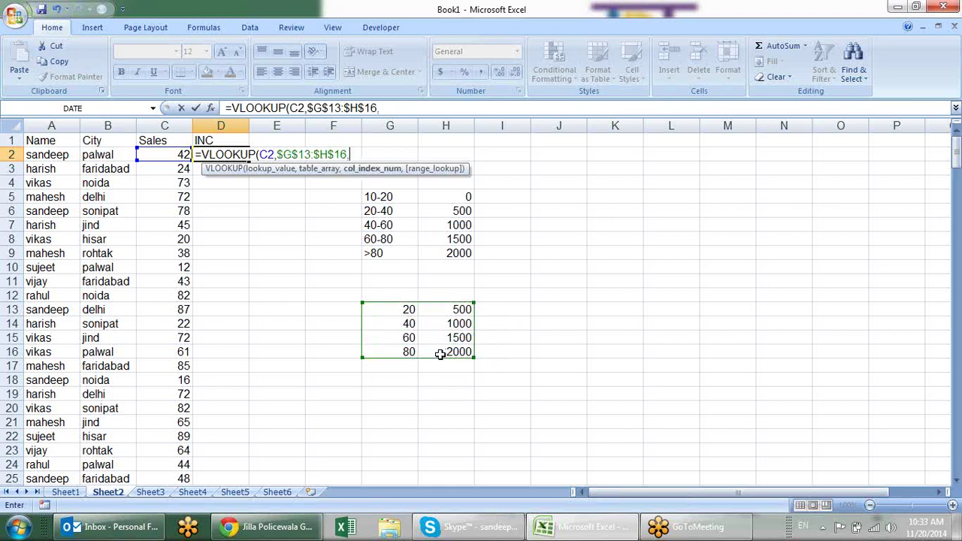
pyautogui.write('2,')
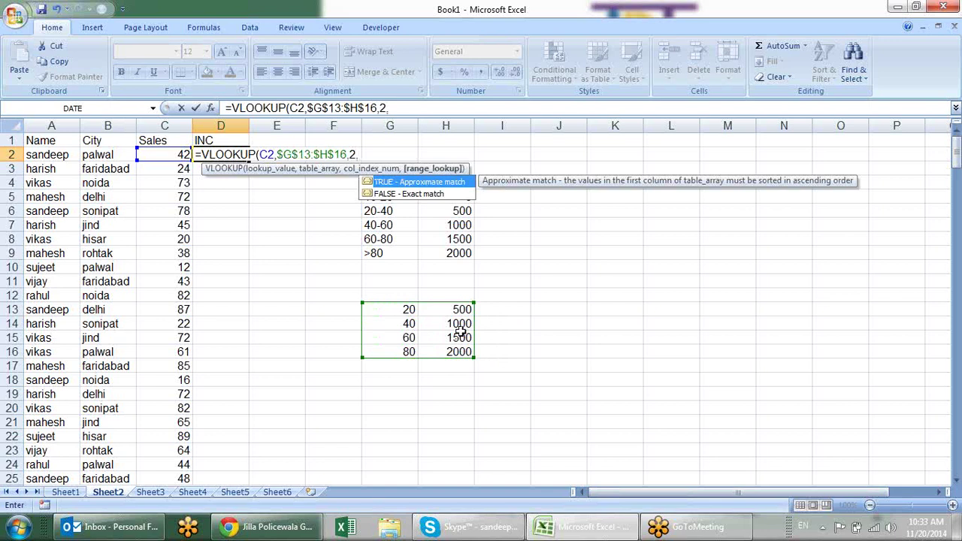
pyautogui.write('1)')
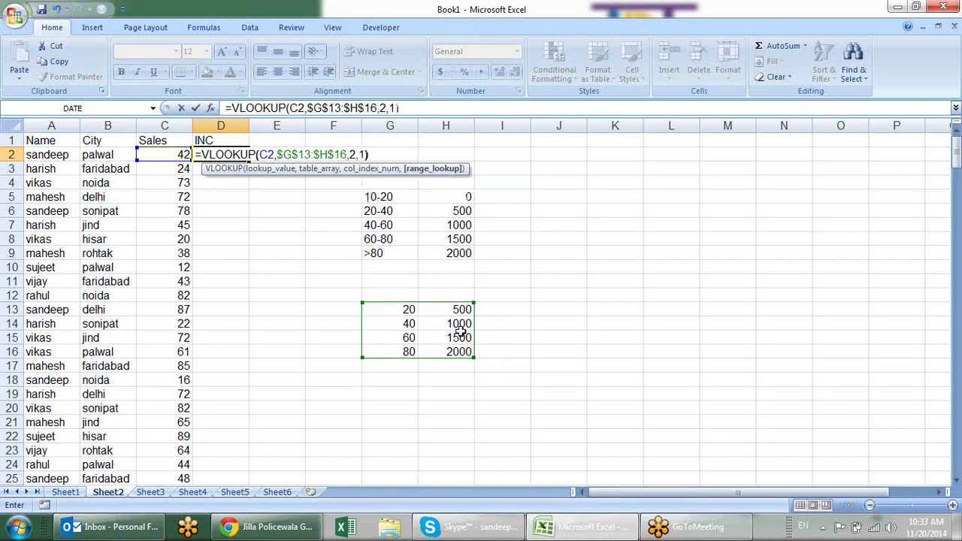
pyautogui.press('Return')
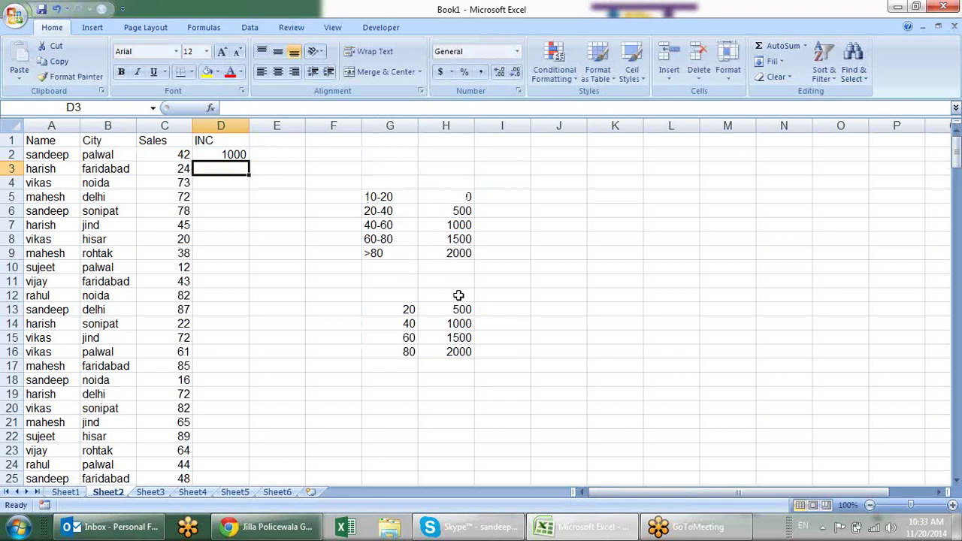
# Fill the VLOOKUP formula down to D25 and check the #N/A result in D10
pyautogui.click(237, 154)
pyautogui.doubleClick(249, 161)
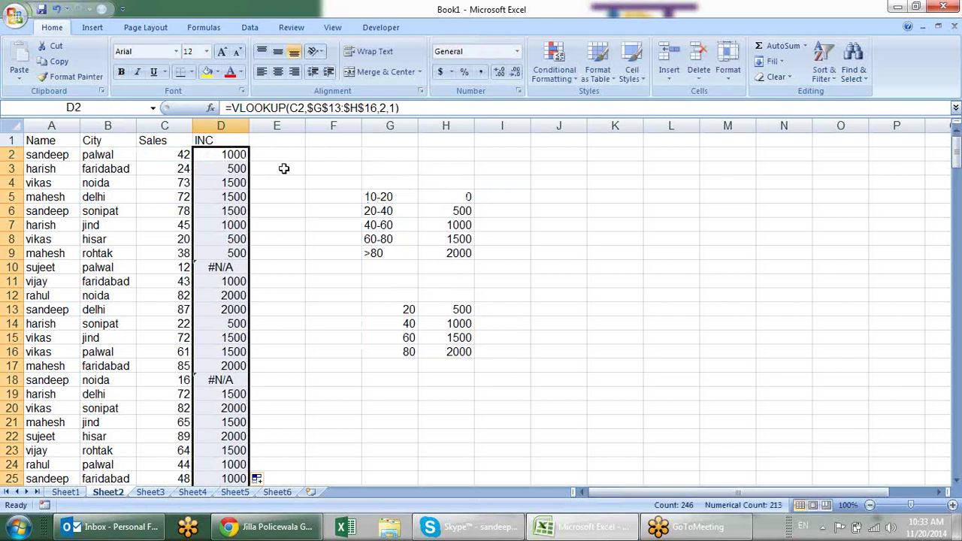
pyautogui.click(226, 269)
pyautogui.click(233, 154)
# Wrap D2 as =IFERROR(VLOOKUP(C2,$G$13:$H$16,2,1),0) and fill it down to D25
pyautogui.doubleClick(230, 156)
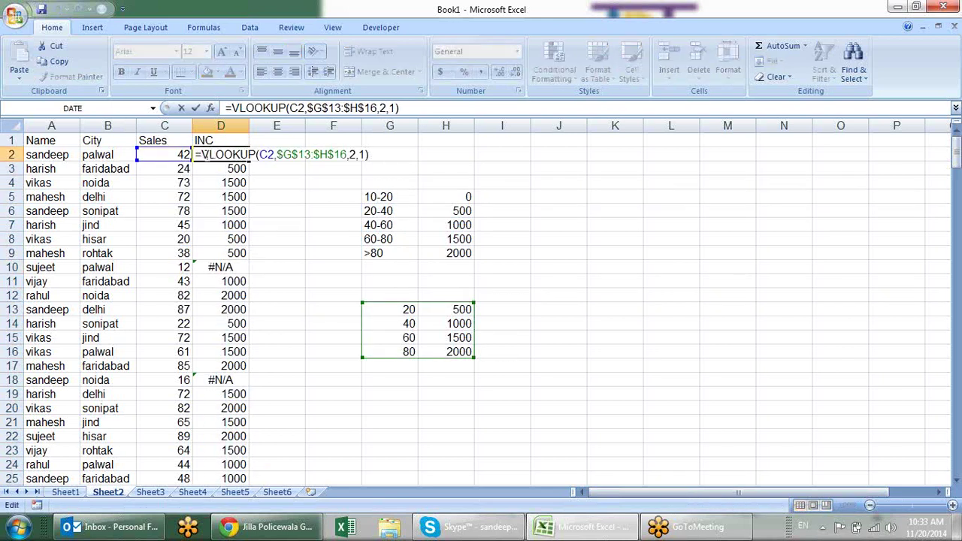
pyautogui.write('if')
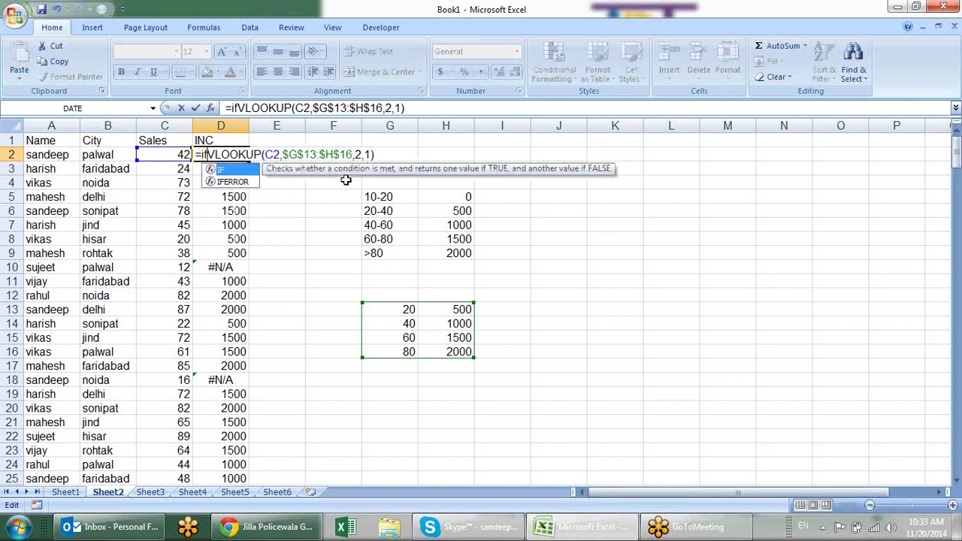
pyautogui.press('Down')
pyautogui.press('Tab')
pyautogui.click(443, 154)
pyautogui.write(',0')
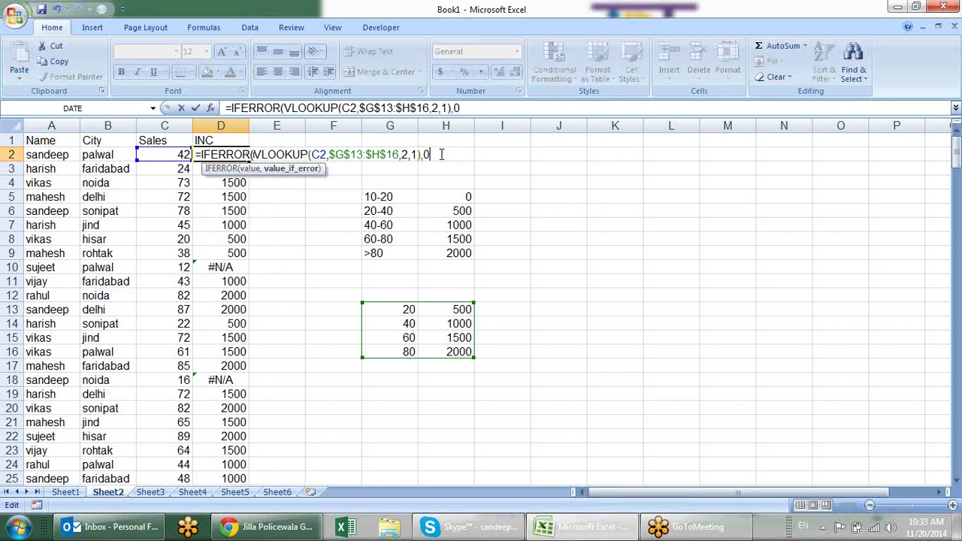
pyautogui.write(')')
pyautogui.press('Return')
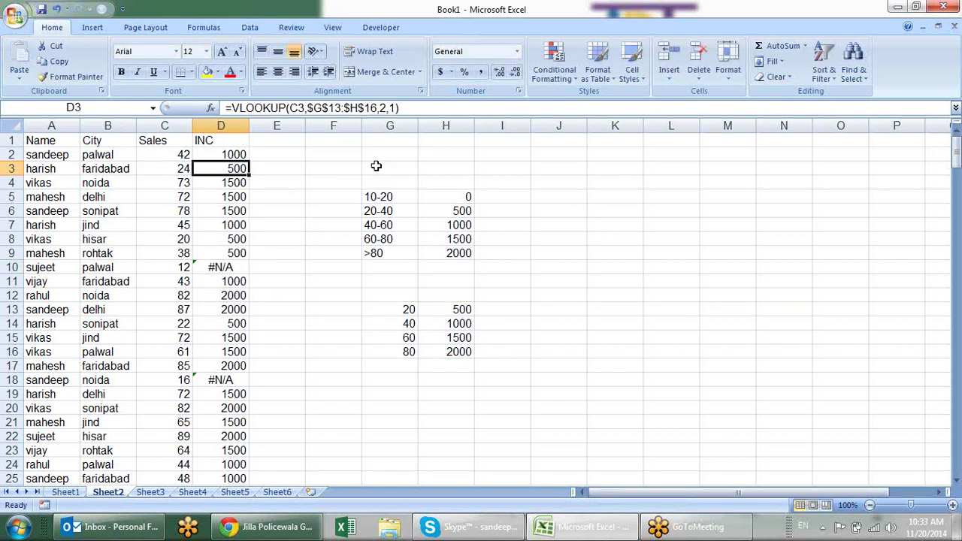
pyautogui.click(248, 154)
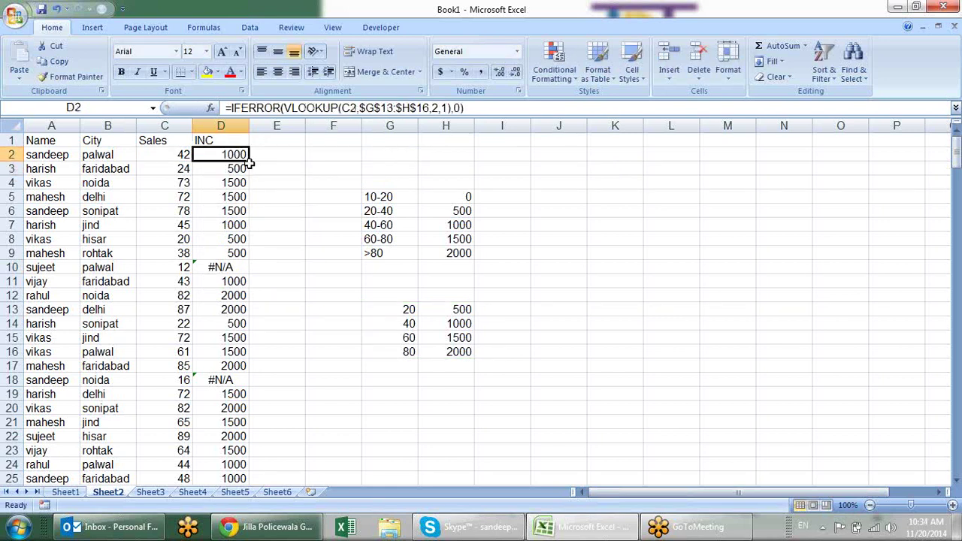
pyautogui.doubleClick(248, 155)
pyautogui.click(291, 172)
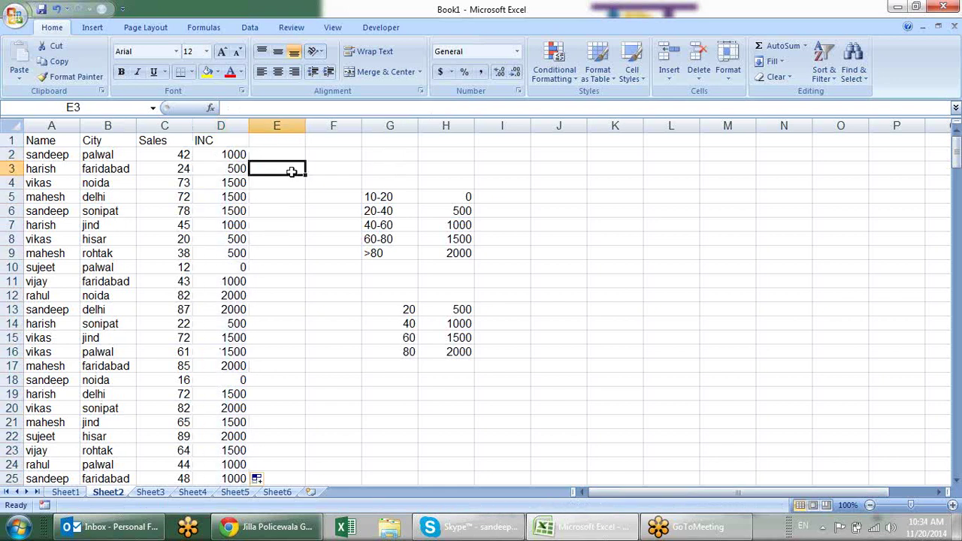
# Review the incentive table values and the INC lookup formulas in D2, D3, D6 and D20
pyautogui.click(433, 224)
pyautogui.click(430, 209)
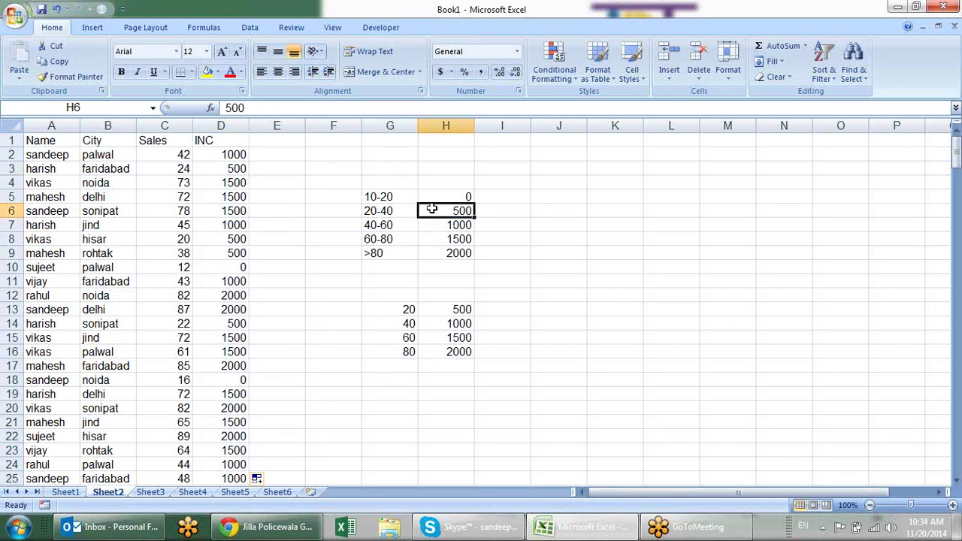
pyautogui.click(243, 169)
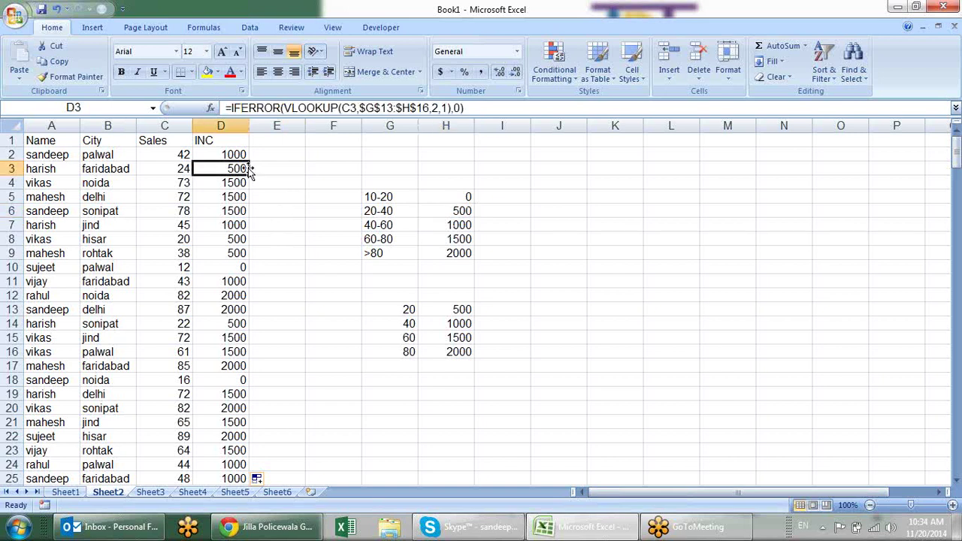
pyautogui.click(404, 227)
pyautogui.click(441, 222)
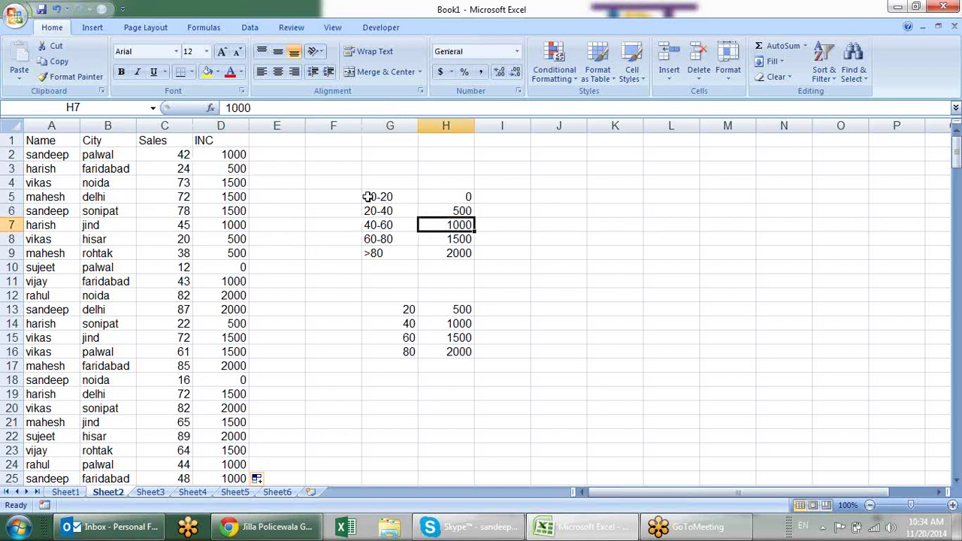
pyautogui.click(236, 154)
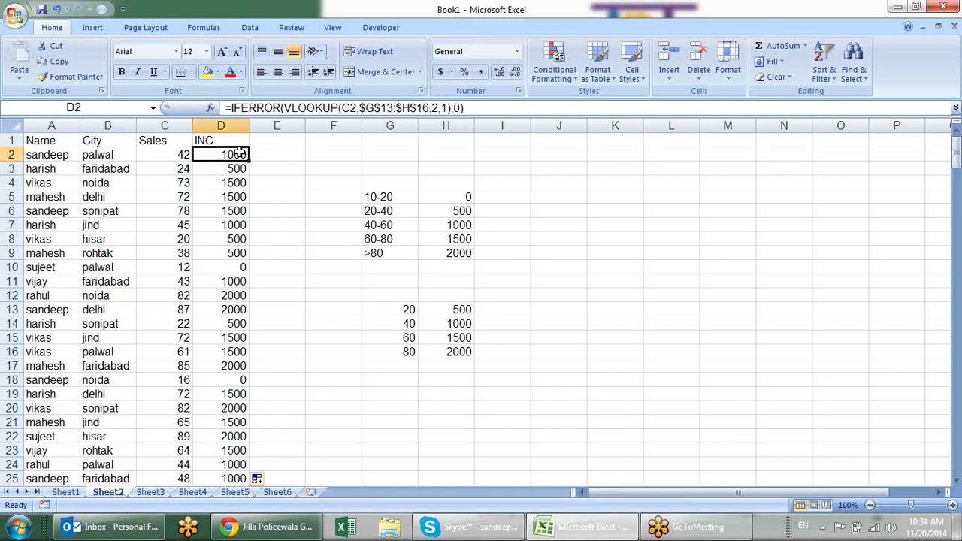
pyautogui.click(468, 240)
pyautogui.click(239, 212)
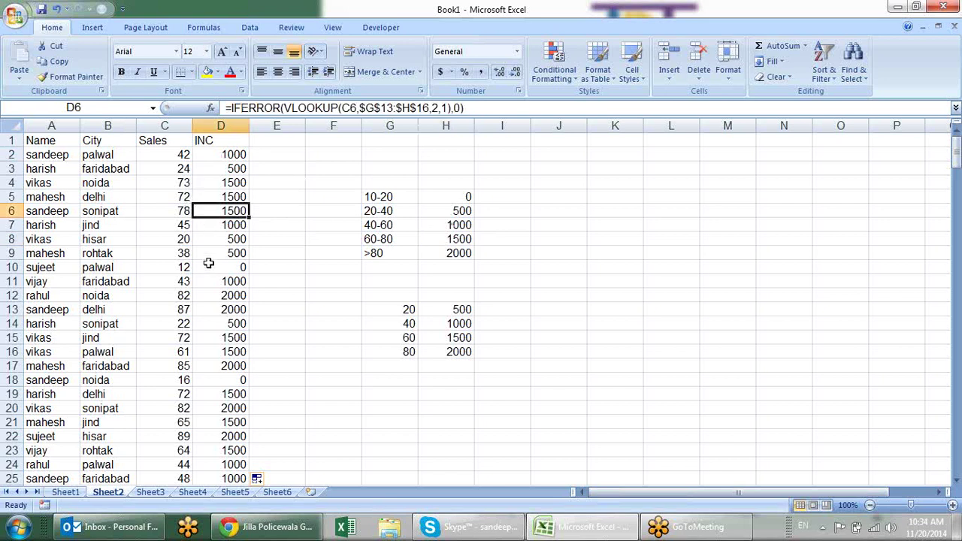
pyautogui.click(228, 407)
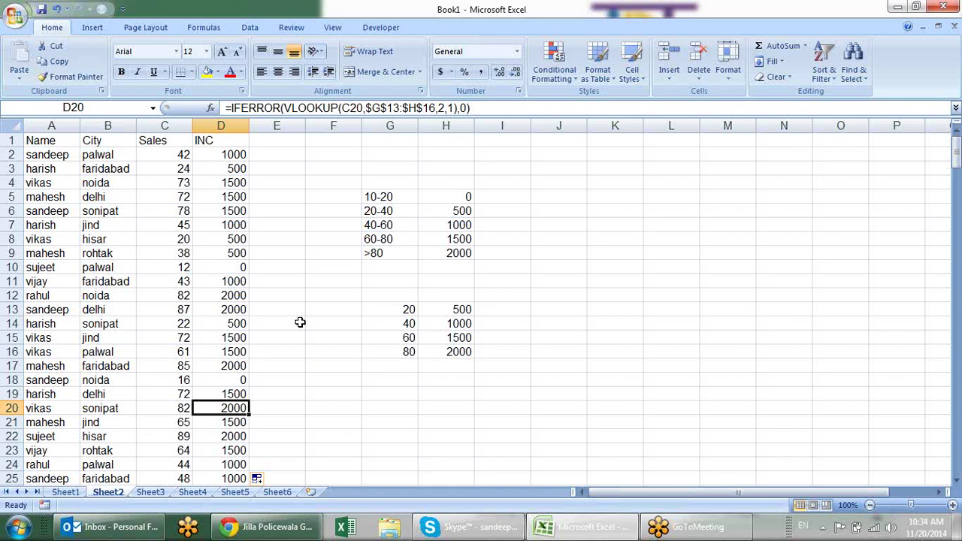
# Change the first Sales value in C2 from 42 to 40
pyautogui.click(174, 158)
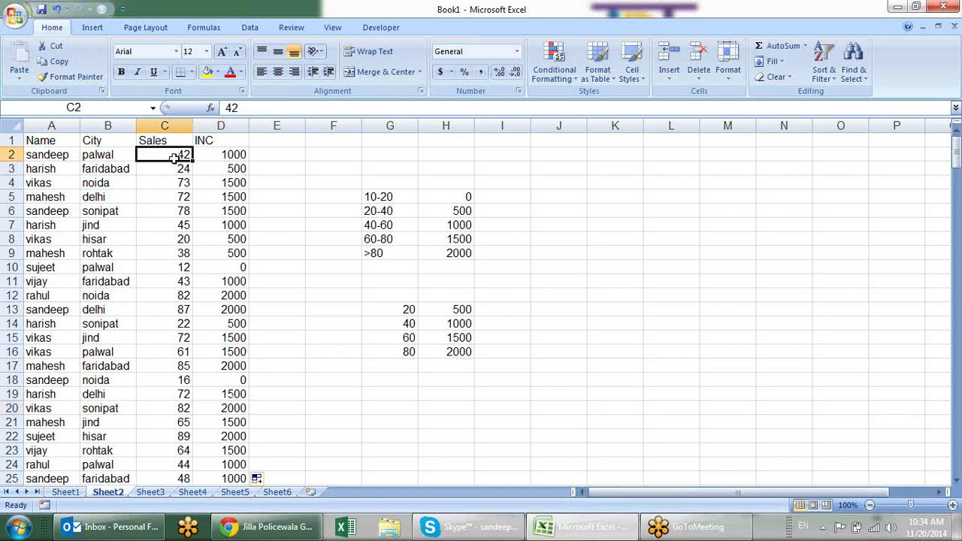
pyautogui.write('1')
pyautogui.press('BackSpace')
pyautogui.write('40')
pyautogui.press('Return')
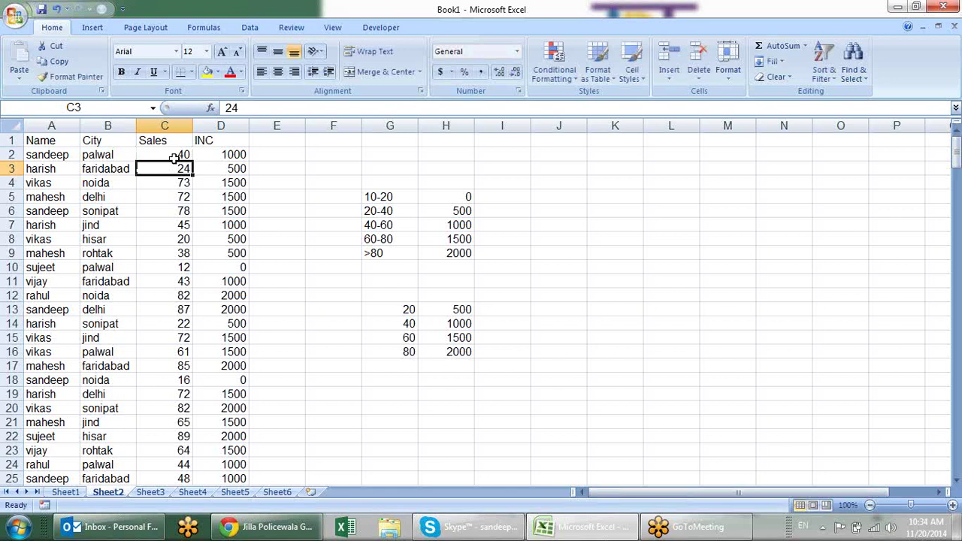
# Change thresholds G13:G16 to 21, 41, 61 and 81
pyautogui.click(400, 326)
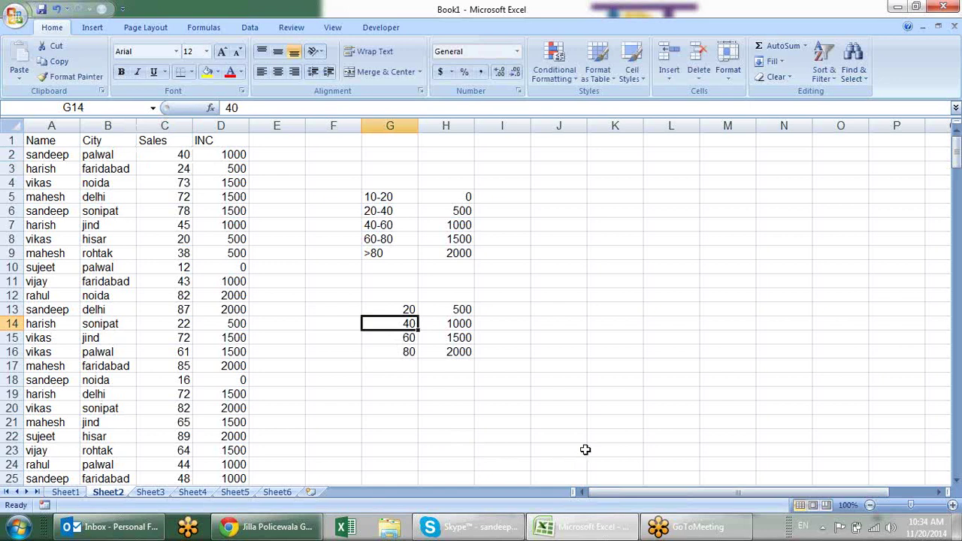
pyautogui.write('41')
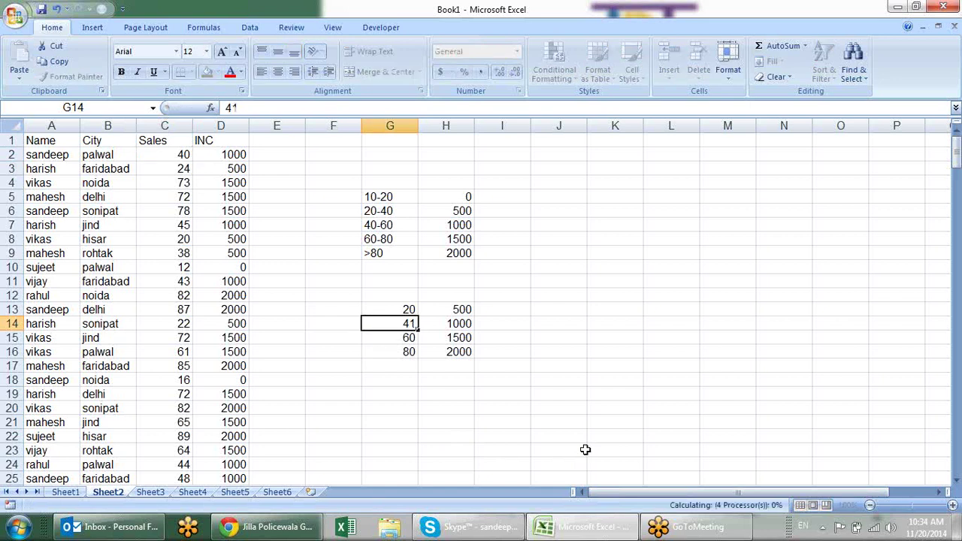
pyautogui.press('Return')
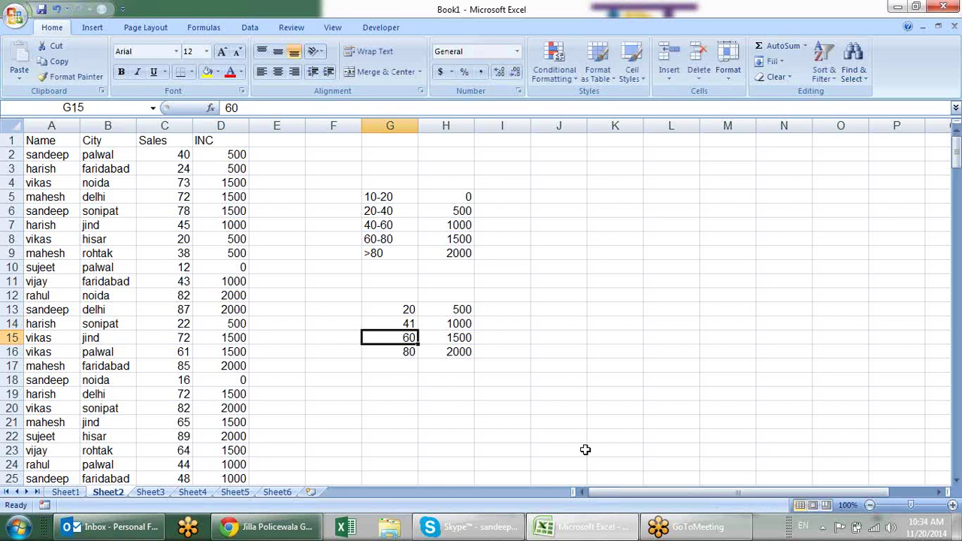
pyautogui.press('Up')
pyautogui.press('Up')
pyautogui.write('21')
pyautogui.press('Return')
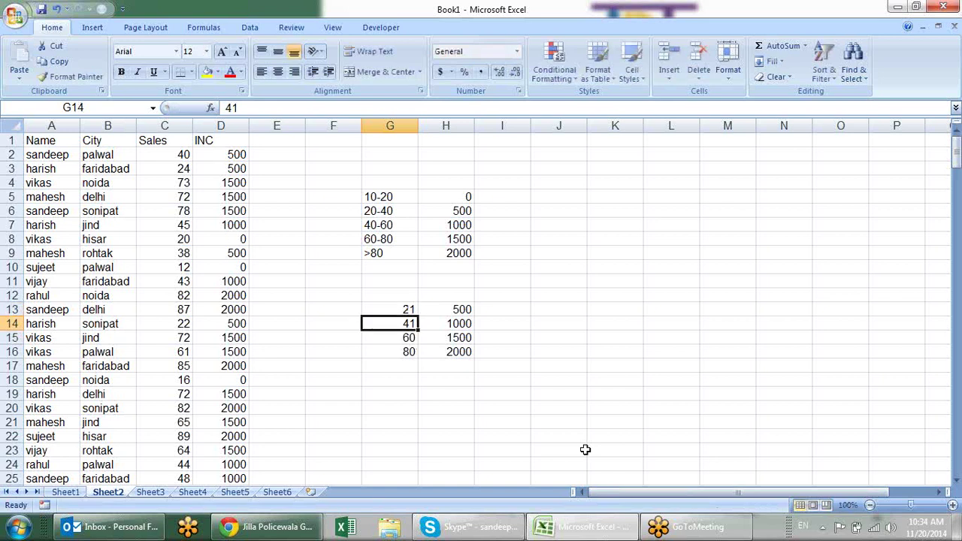
pyautogui.press('Return')
pyautogui.write('61')
pyautogui.press('Return')
pyautogui.write('81')
pyautogui.press('Return')
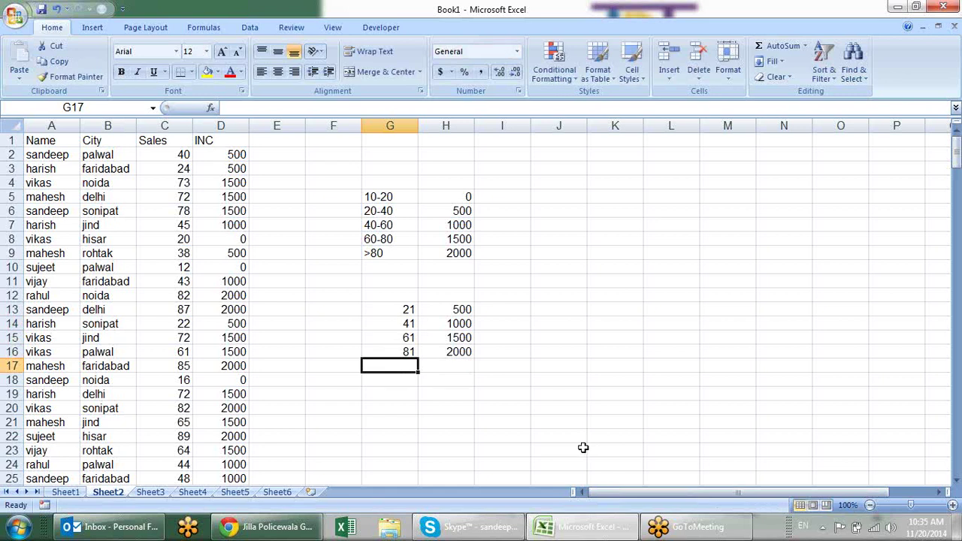
# Enter Sales values 20, 40, 60, 80 and 90 in C2:C6
pyautogui.click(185, 168)
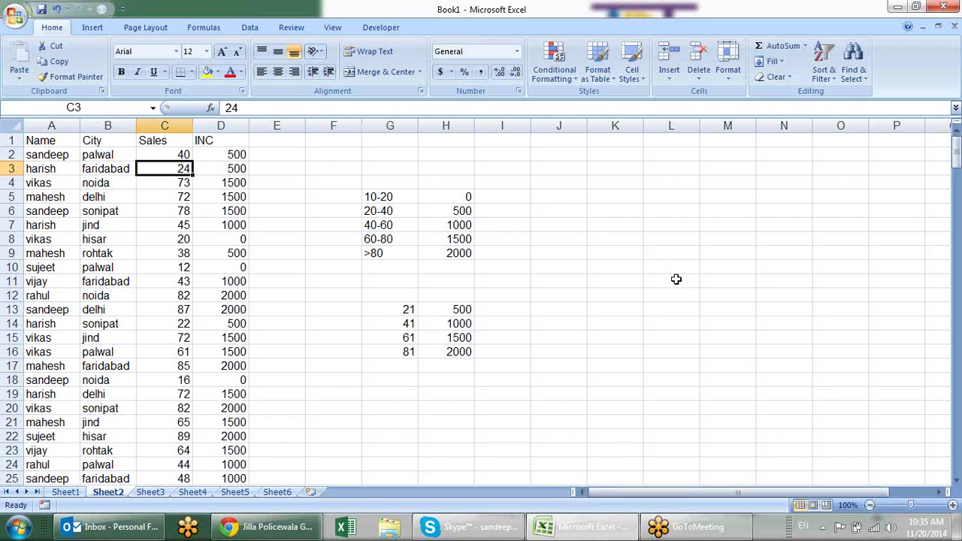
pyautogui.press('Up')
pyautogui.write('20')
pyautogui.press('Return')
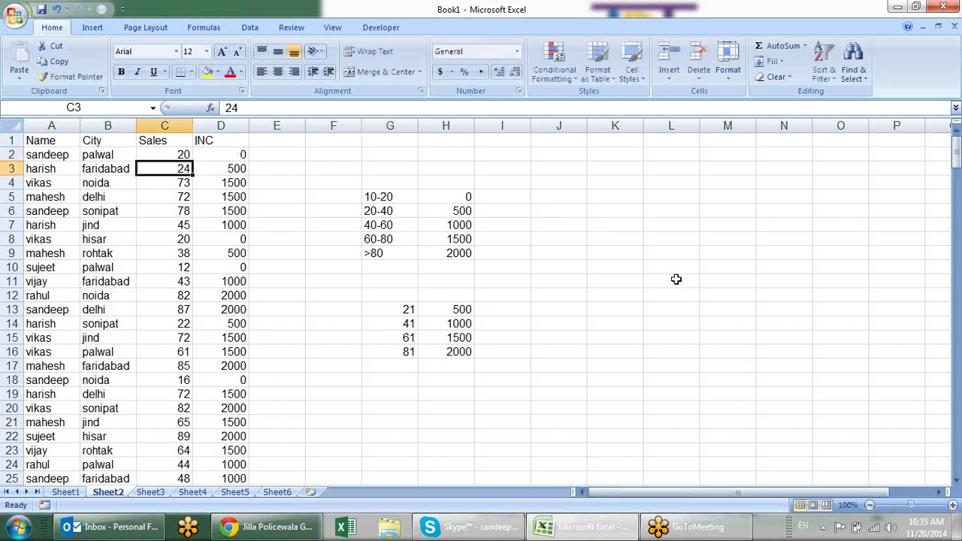
pyautogui.write('40')
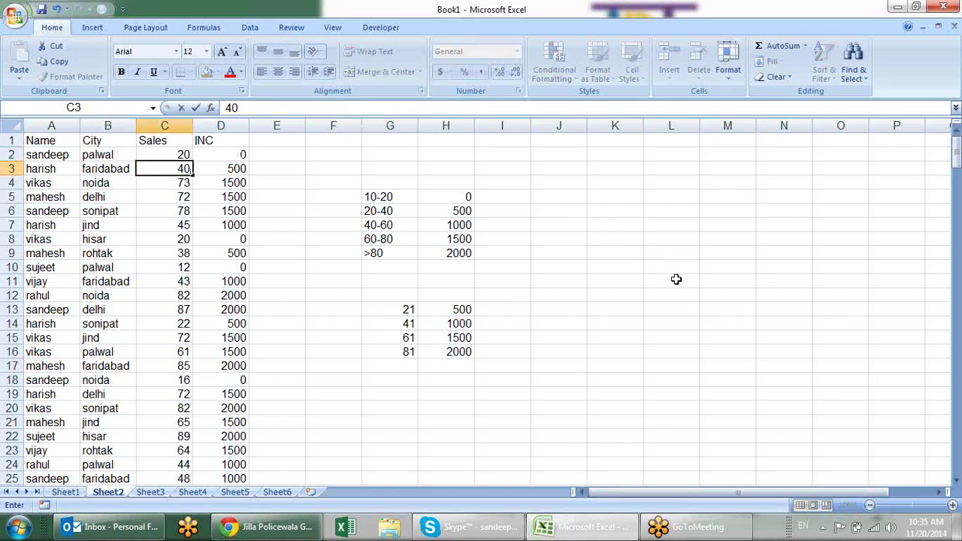
pyautogui.press('Return')
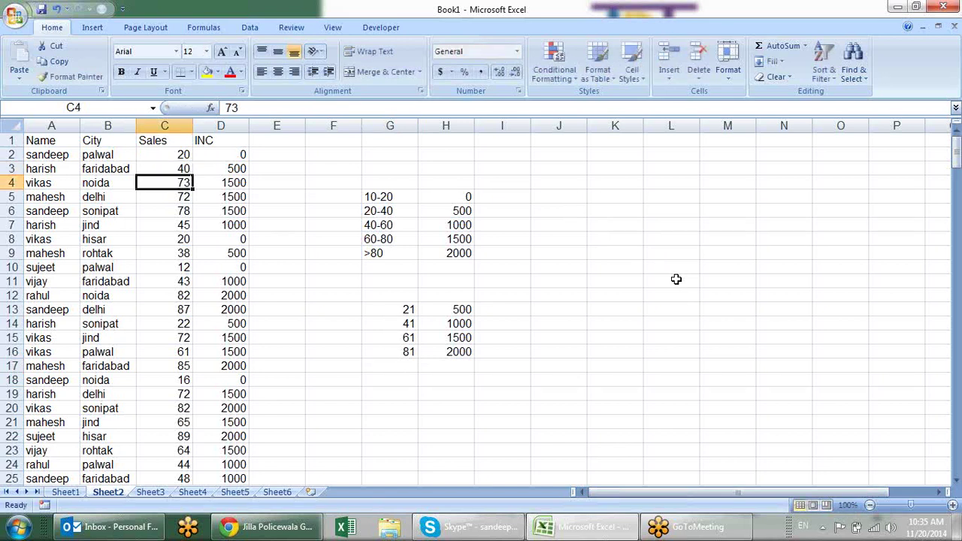
pyautogui.write('60')
pyautogui.press('Return')
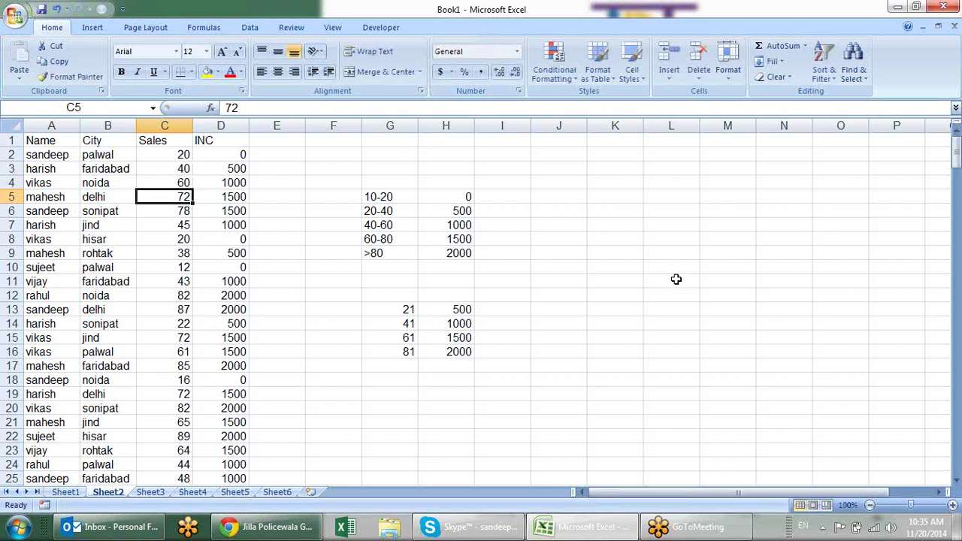
pyautogui.write('80')
pyautogui.press('Return')
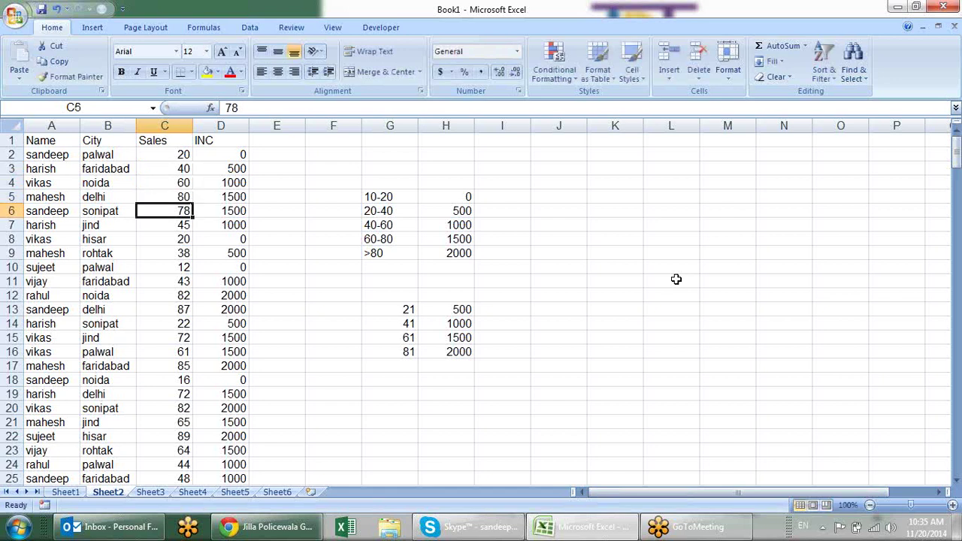
pyautogui.write('90')
pyautogui.press('Return')
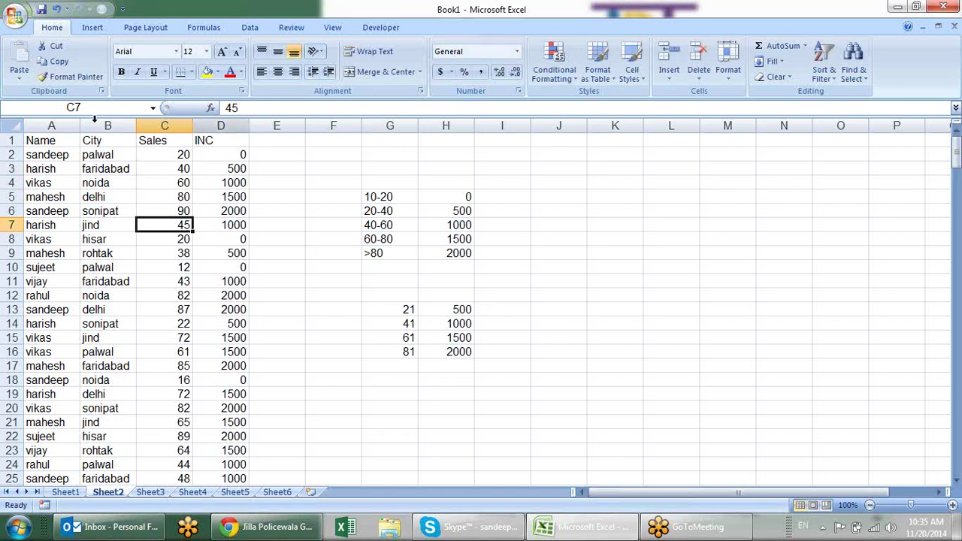
pyautogui.click(181, 171)
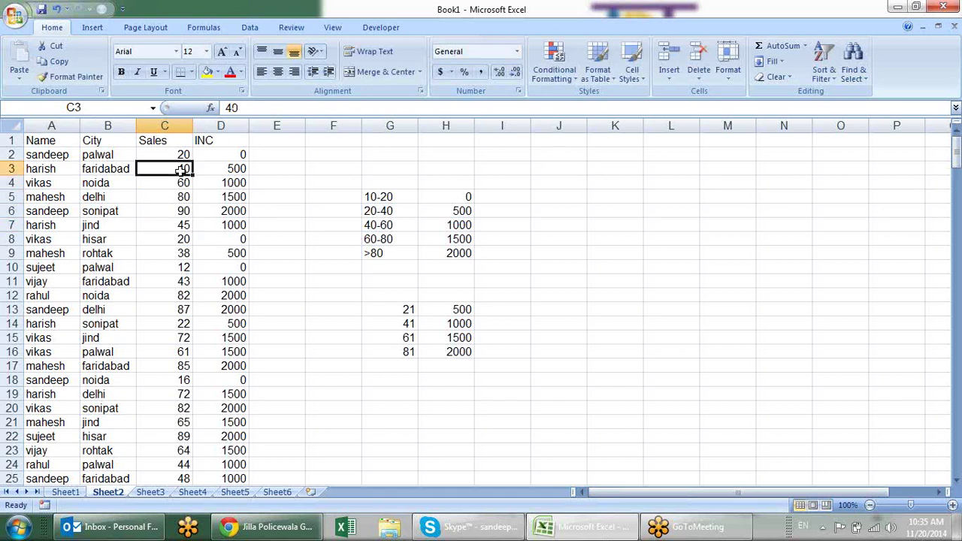
pyautogui.click(408, 323)
pyautogui.click(407, 305)
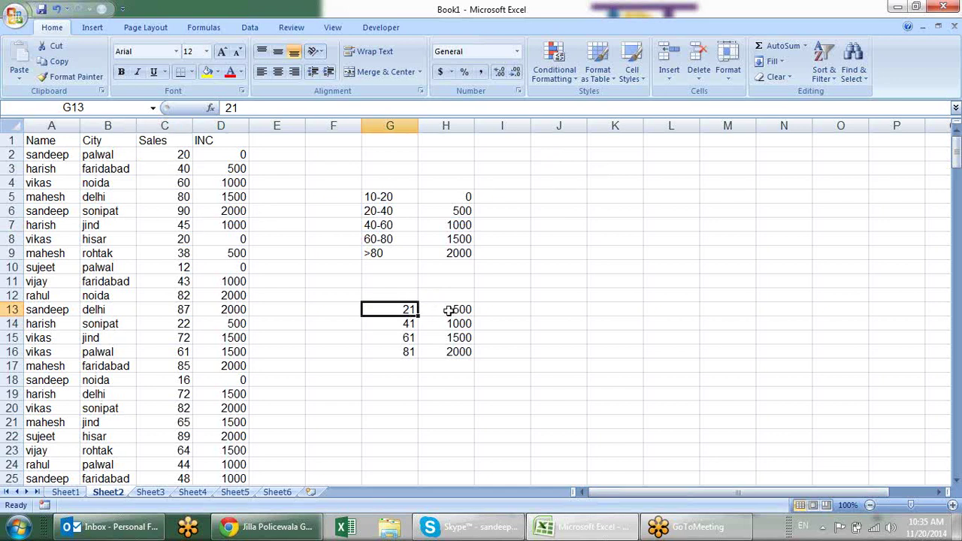
pyautogui.moveTo(399, 311); pyautogui.dragTo(467, 351)
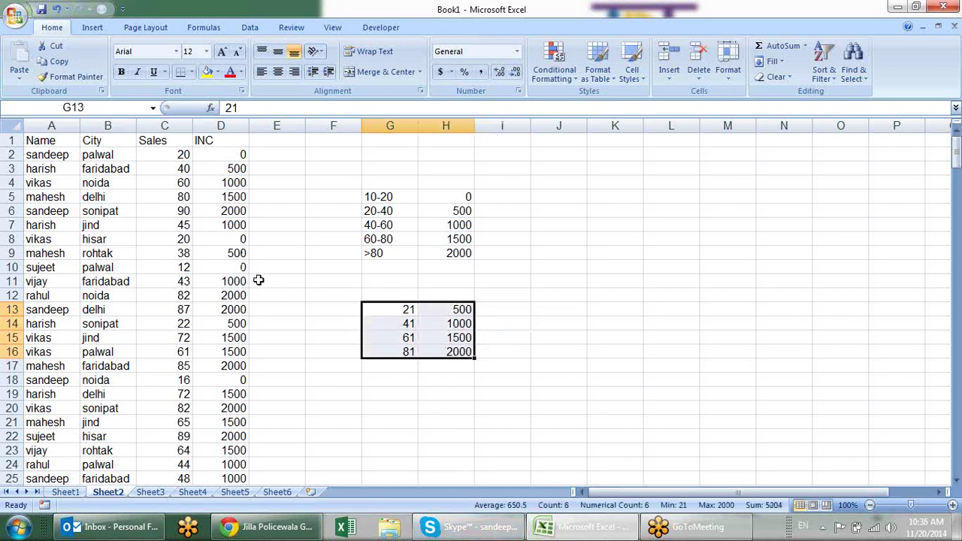
pyautogui.doubleClick(240, 171)
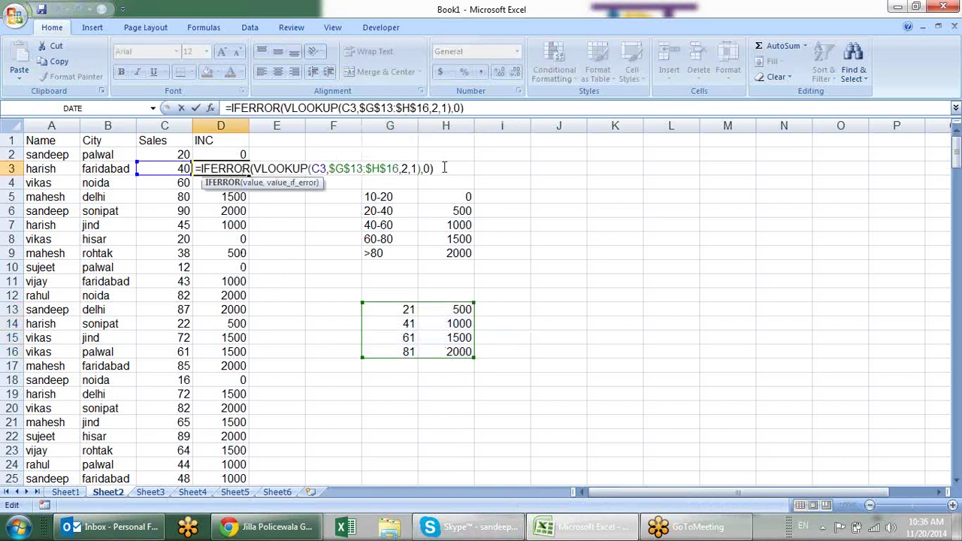
pyautogui.press('Escape')
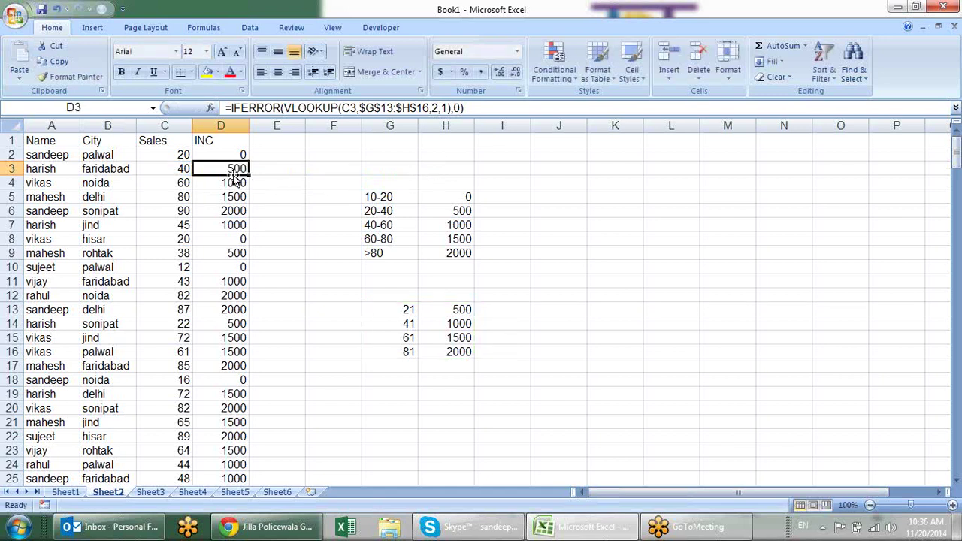
pyautogui.click(276, 133)
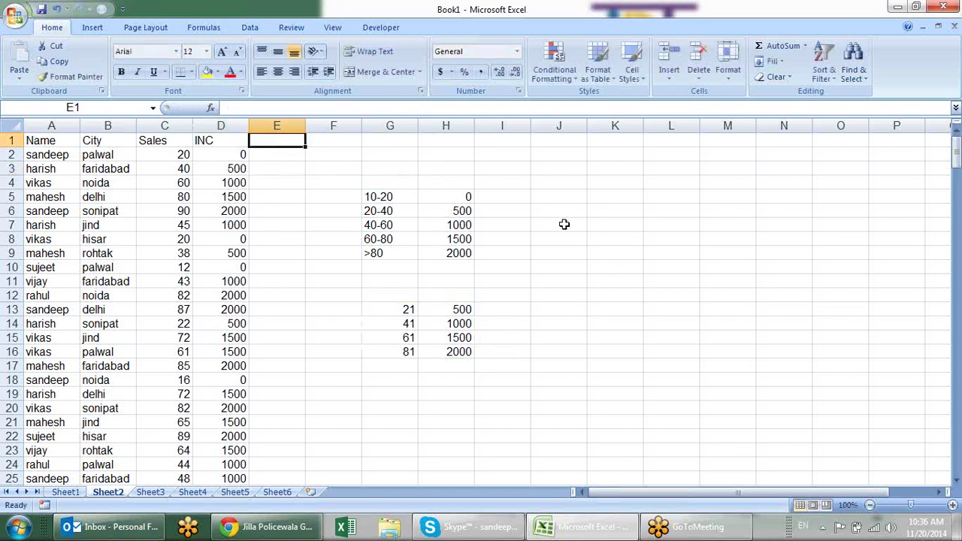
# Enter the header INC in E1 for the second incentive column
pyautogui.press('BackSpace')
pyautogui.write('INC')
pyautogui.press('Return')
pyautogui.press('Return')
# Enter =LOOKUP(C2,$G$13:$G$16,$H$13:$H$16) in E2
pyautogui.press('Up')
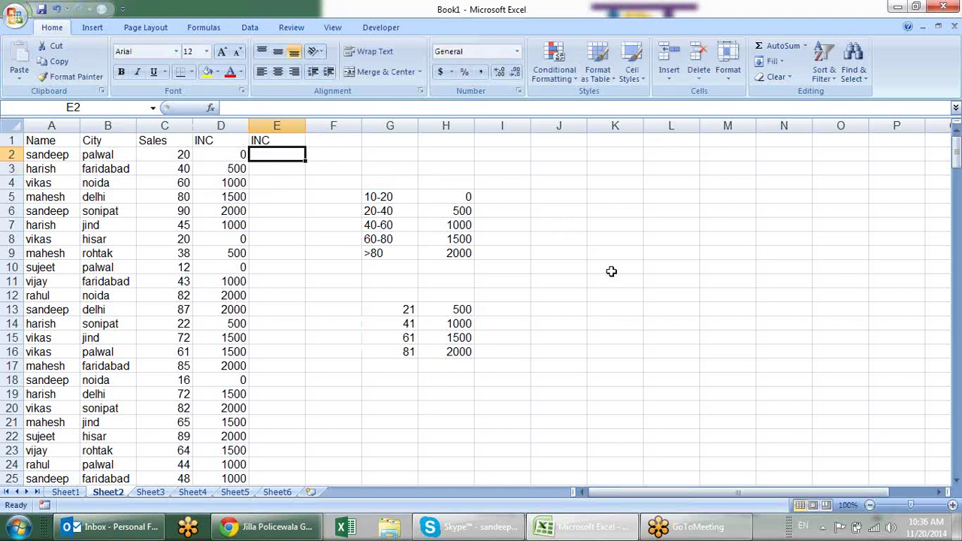
pyautogui.write('lo')
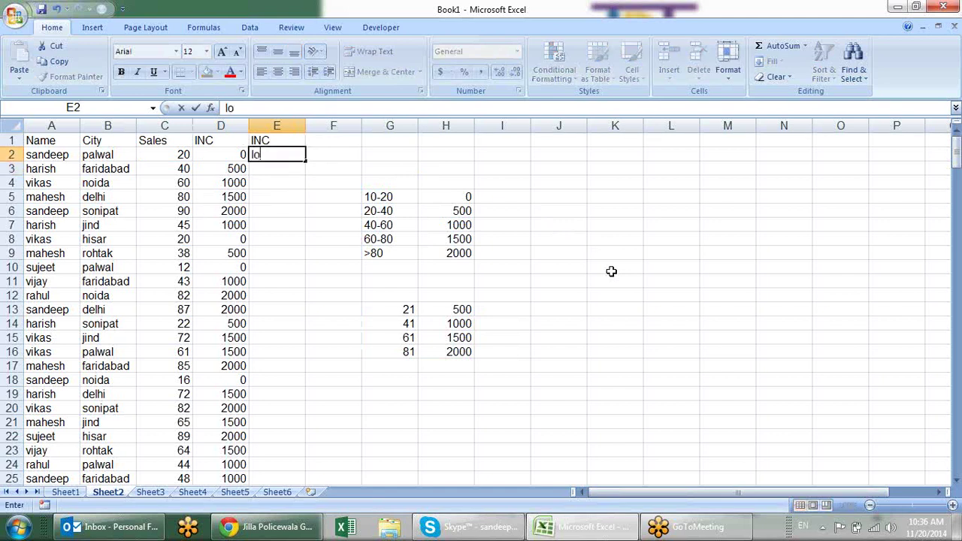
pyautogui.write('=')
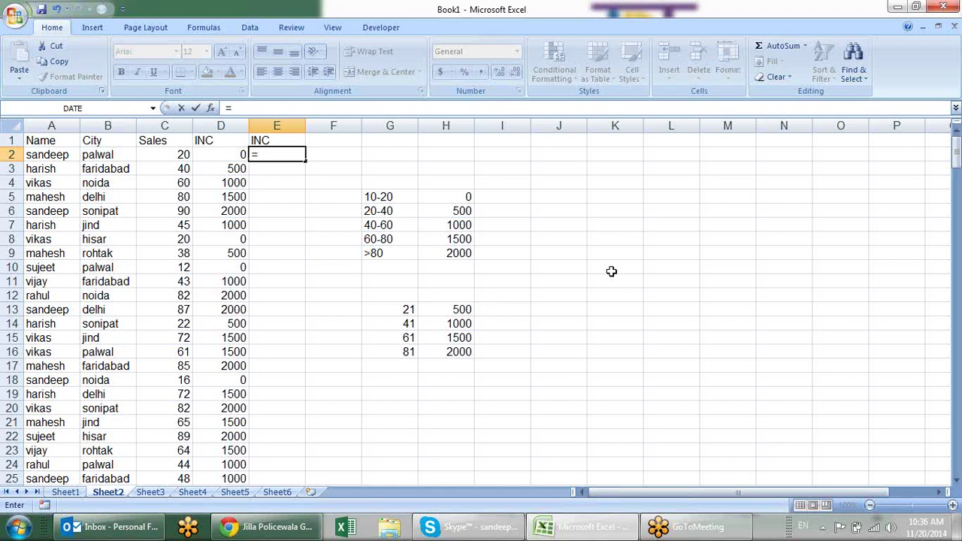
pyautogui.write('lo')
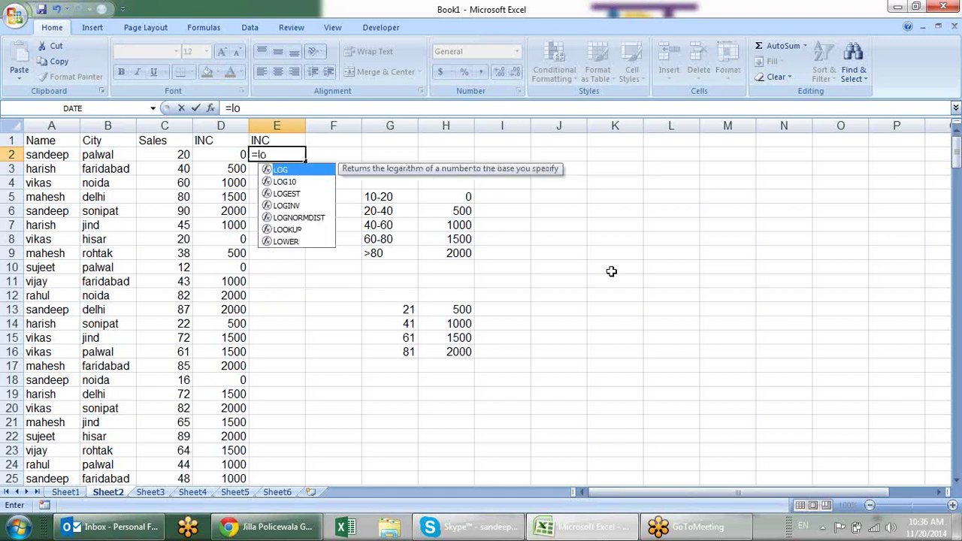
pyautogui.write('o')
pyautogui.press('Tab')
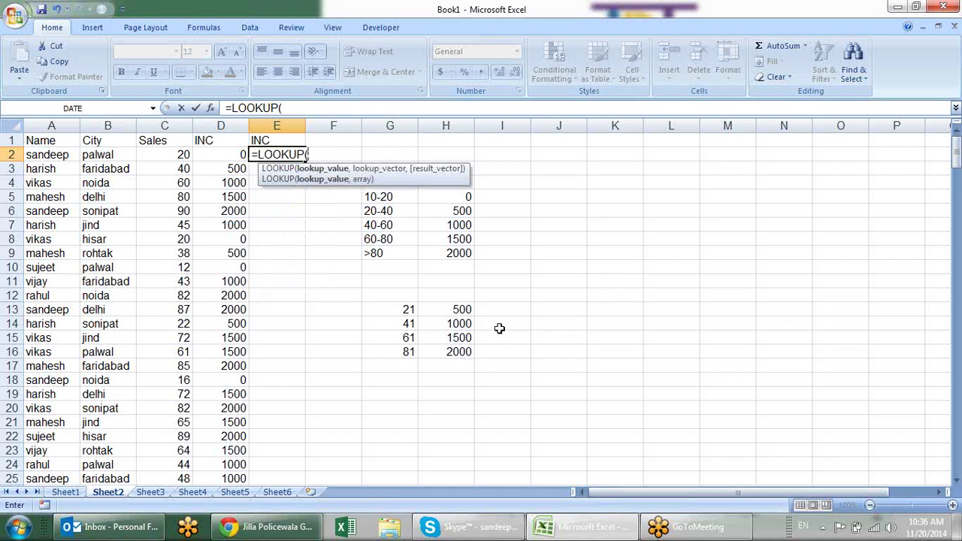
pyautogui.click(185, 153)
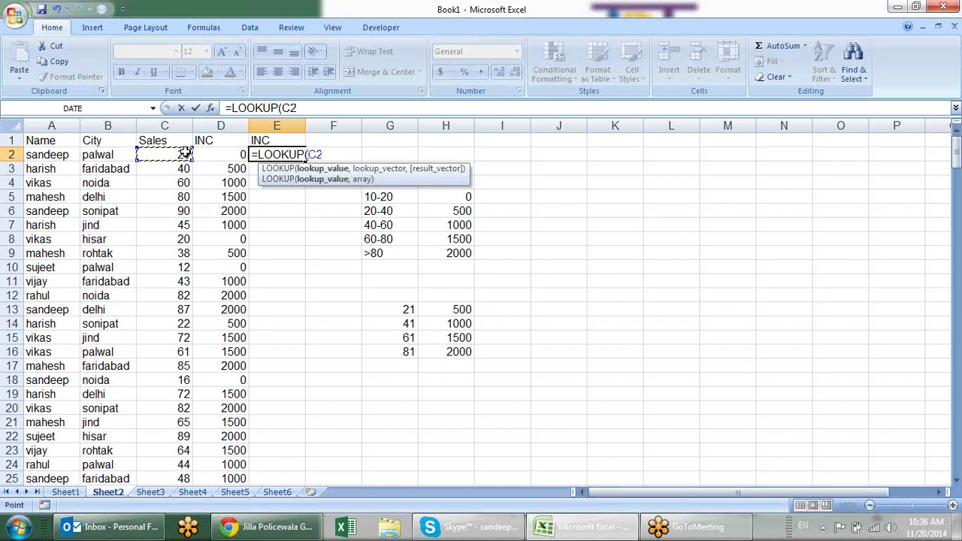
pyautogui.write(',')
pyautogui.moveTo(408, 308)
pyautogui.mouseDown()
pyautogui.moveTo(443, 336)
pyautogui.moveTo(409, 350)
pyautogui.mouseUp()
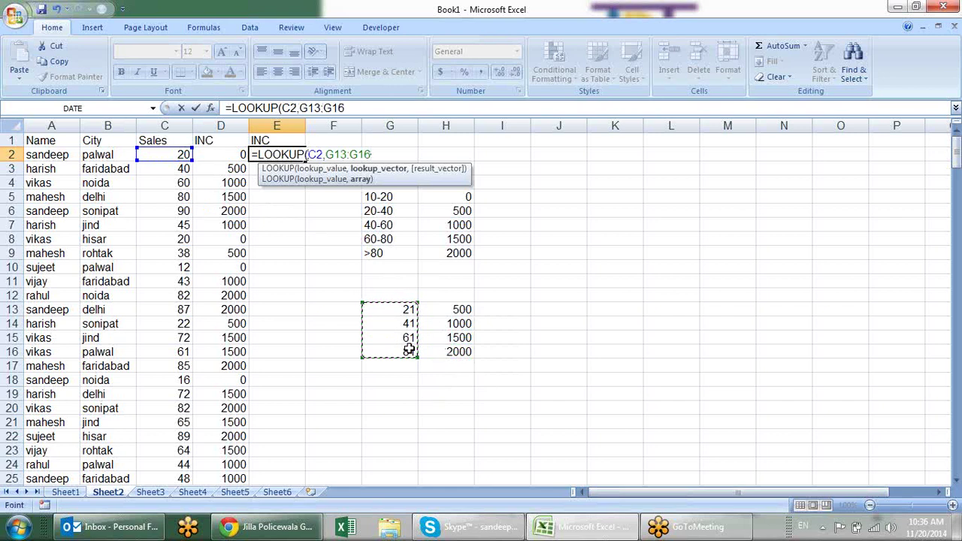
pyautogui.press('F4')
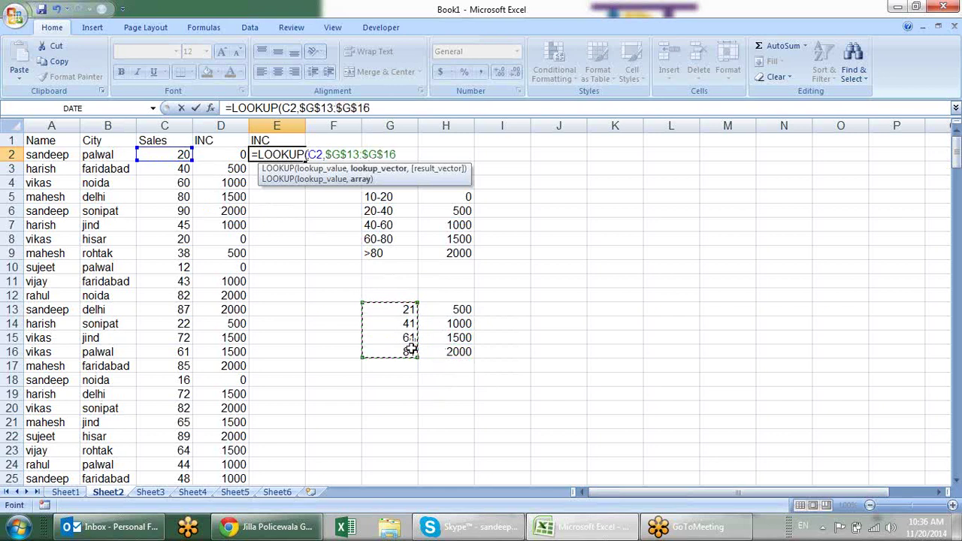
pyautogui.write(',')
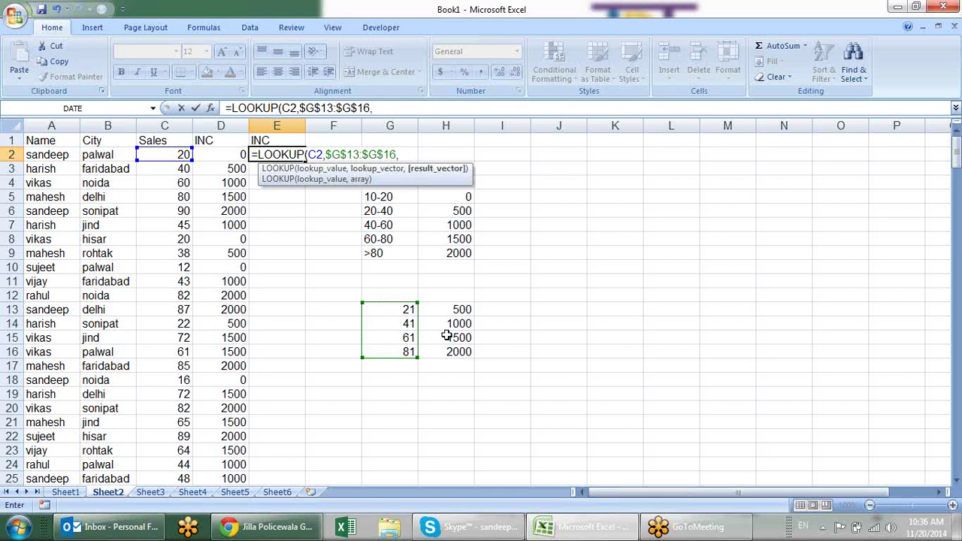
pyautogui.moveTo(458, 310); pyautogui.dragTo(460, 344)
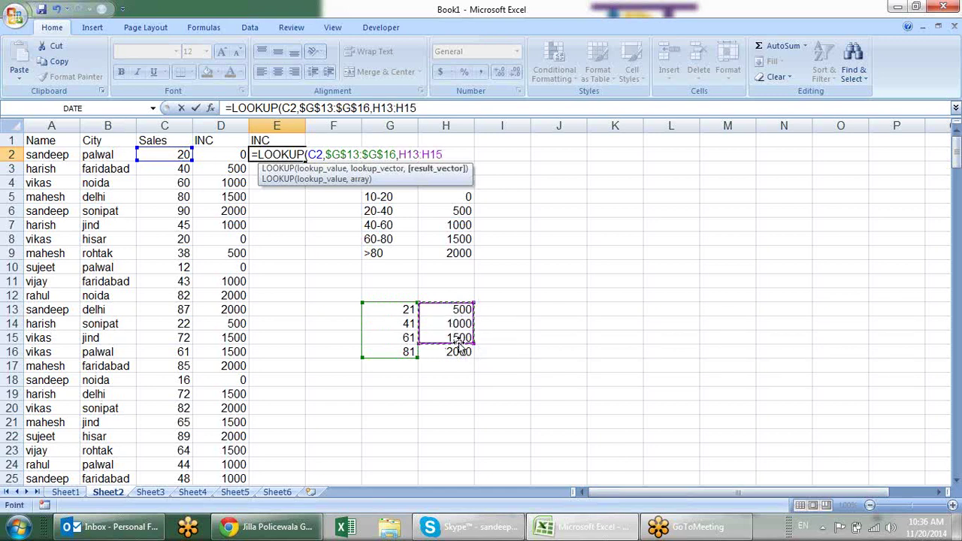
pyautogui.press('F4')
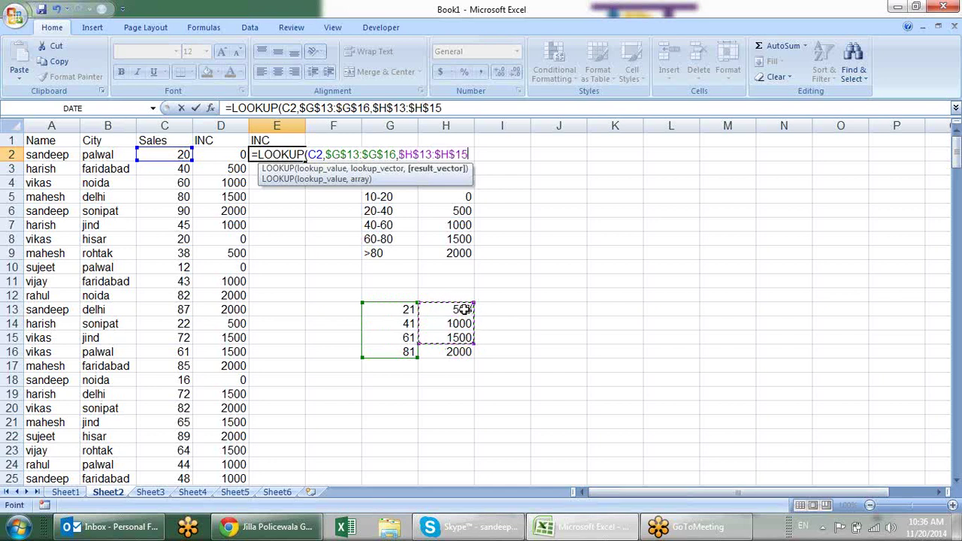
pyautogui.moveTo(461, 311); pyautogui.dragTo(464, 348)
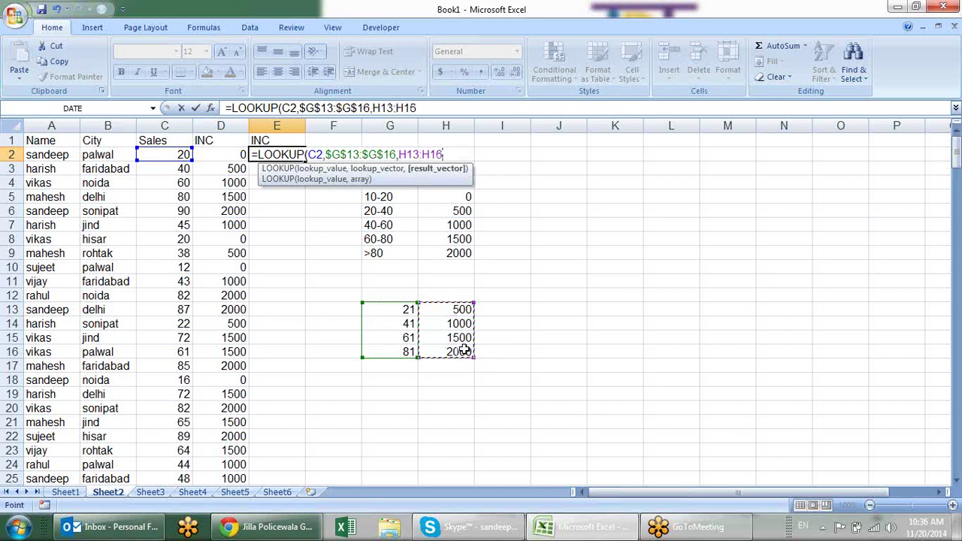
pyautogui.press('F4')
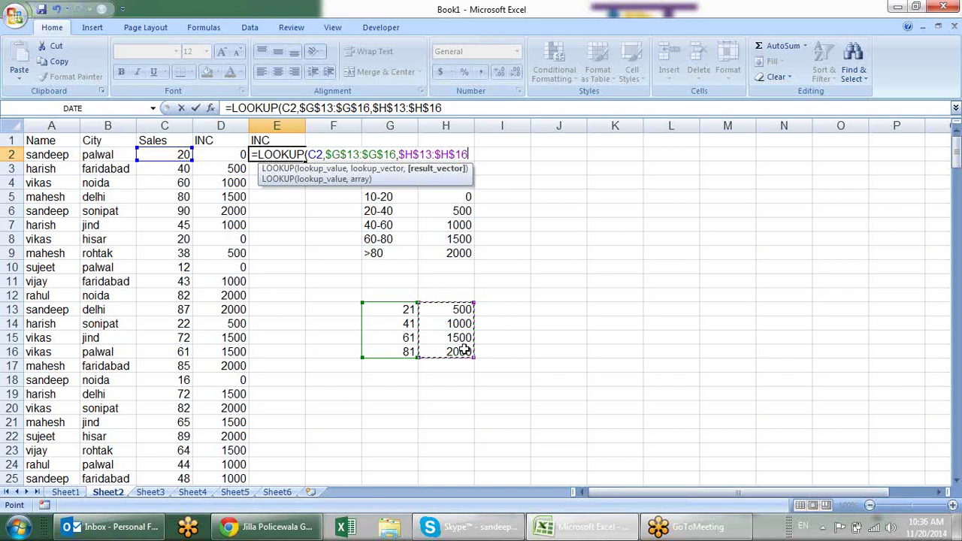
pyautogui.write(')')
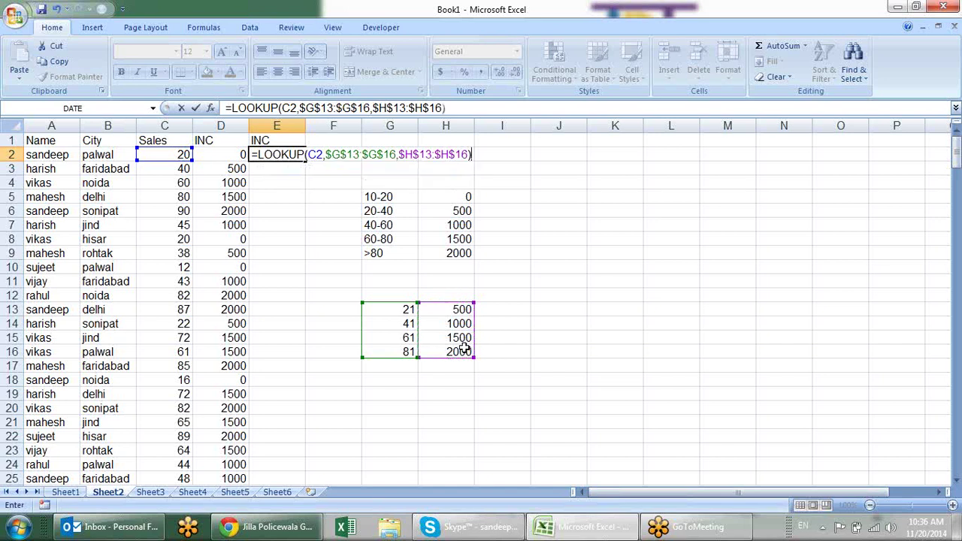
pyautogui.press('Return')
# Fill E2's LOOKUP formula down column E
pyautogui.click(296, 154)
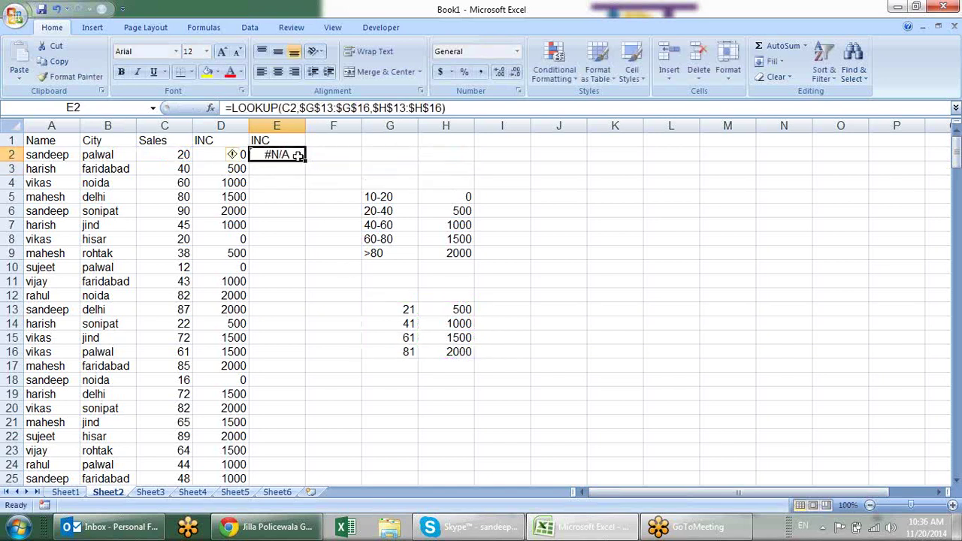
pyautogui.doubleClick(306, 160)
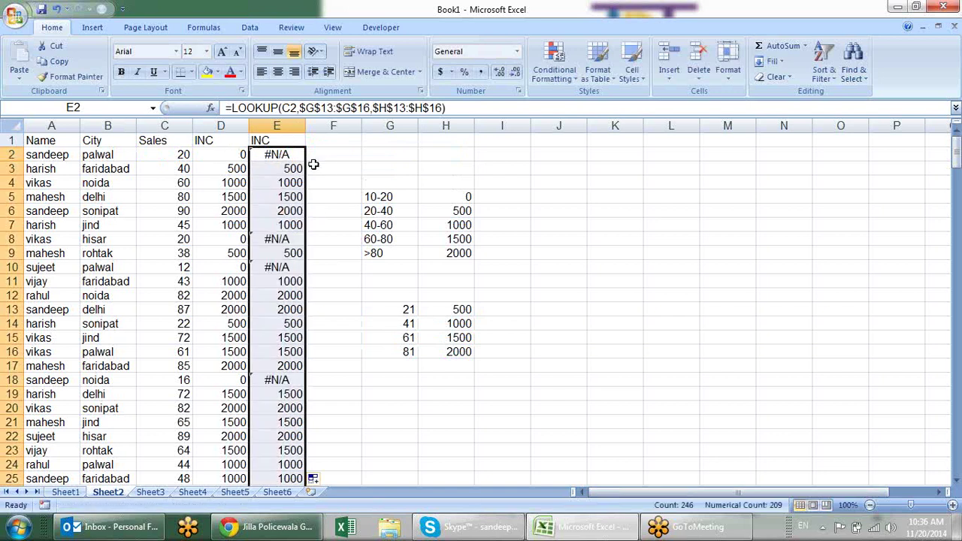
pyautogui.click(314, 170)
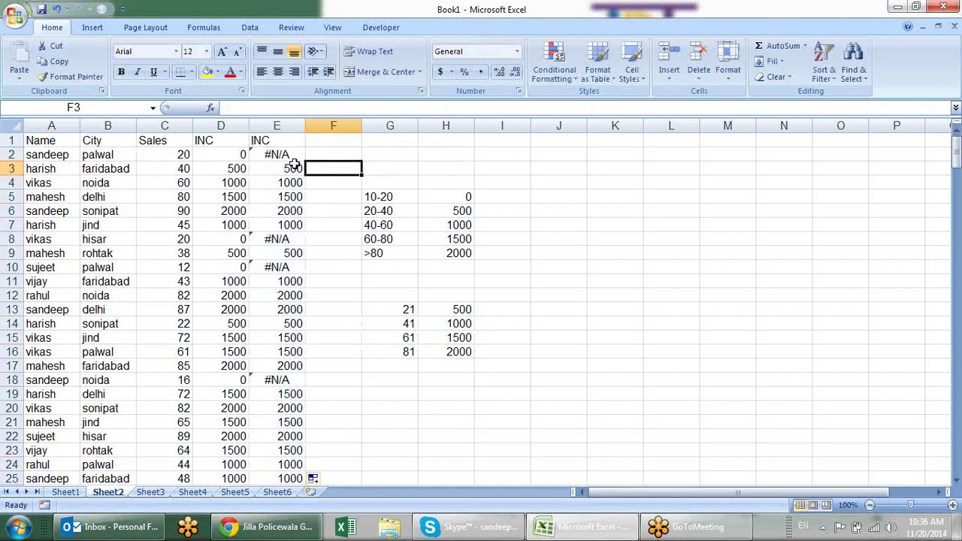
# Change E2 to =IFERROR(LOOKUP(C2,$G$13:$G$16,$H$13:$H$16),0) so errors return 0
pyautogui.click(291, 156)
pyautogui.press('F2')
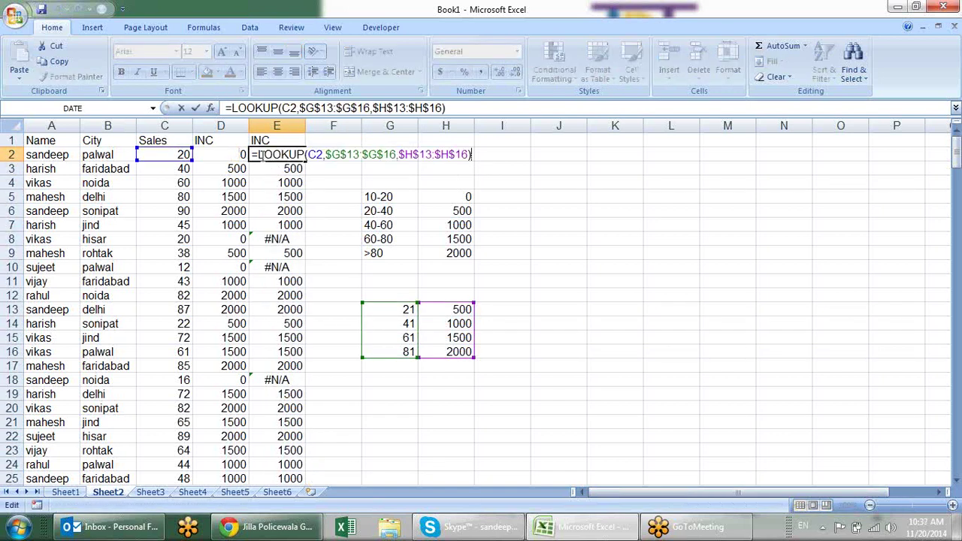
pyautogui.click(254, 154)
pyautogui.write('if')
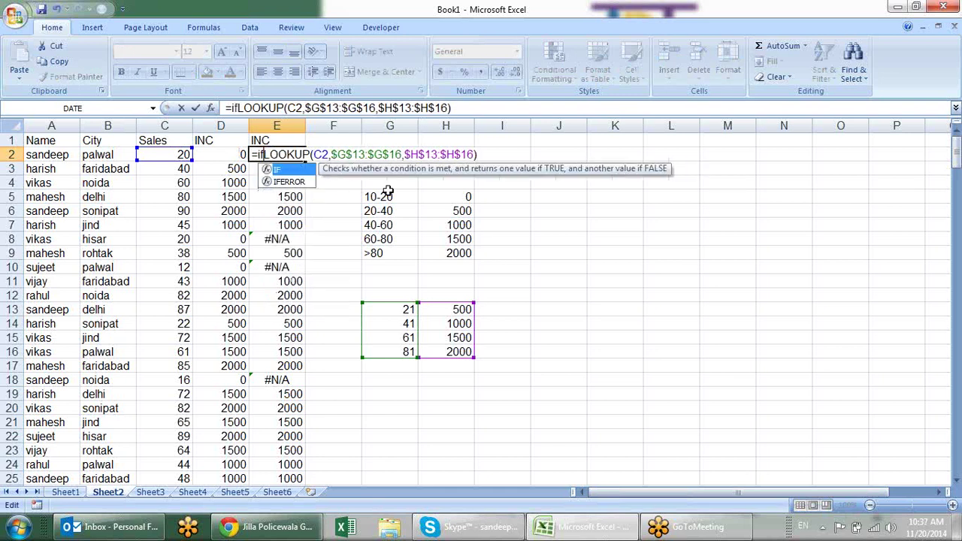
pyautogui.press('Down')
pyautogui.press('Tab')
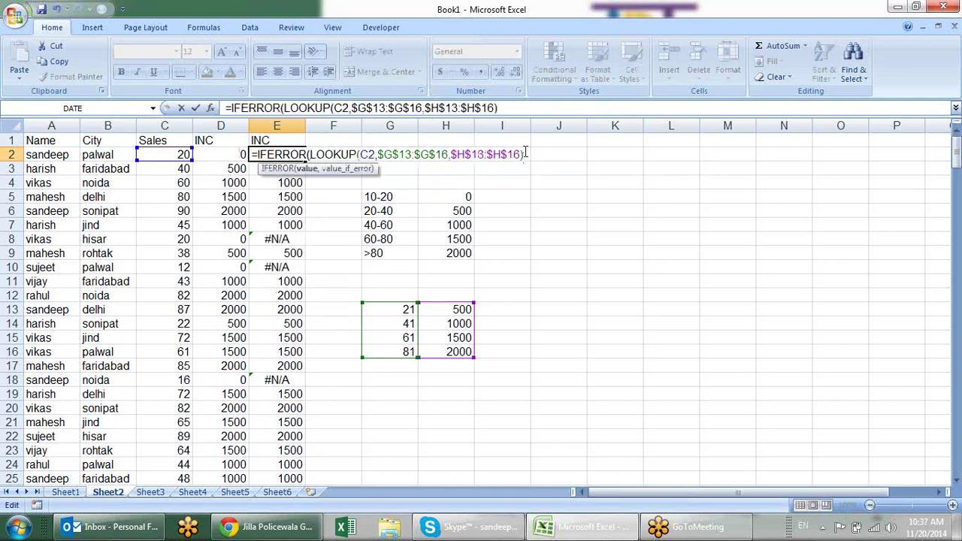
pyautogui.write(',"')
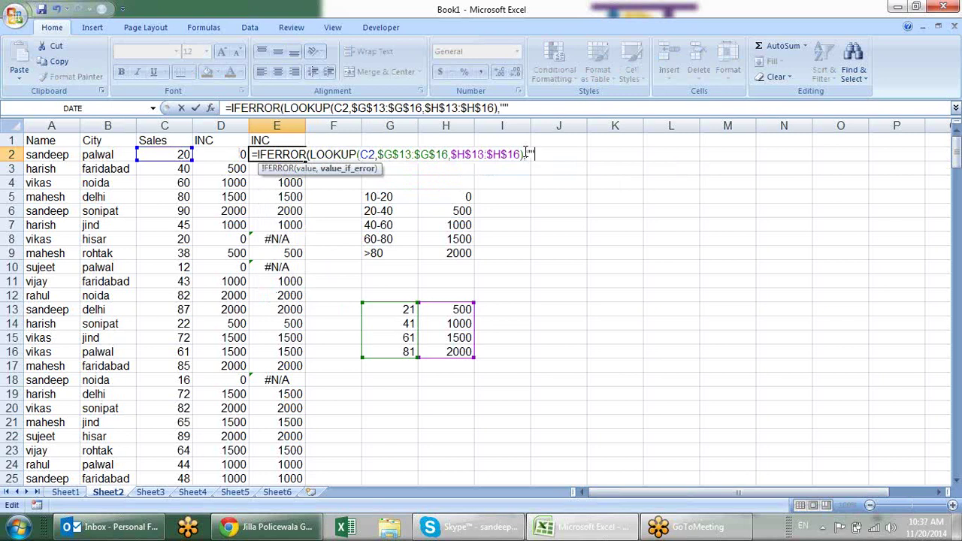
pyautogui.press('Return')
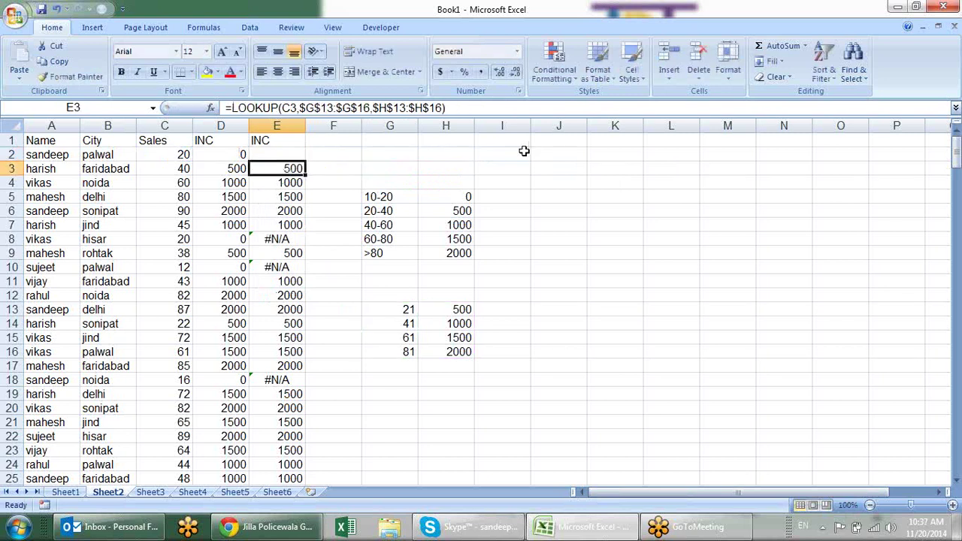
pyautogui.click(269, 156)
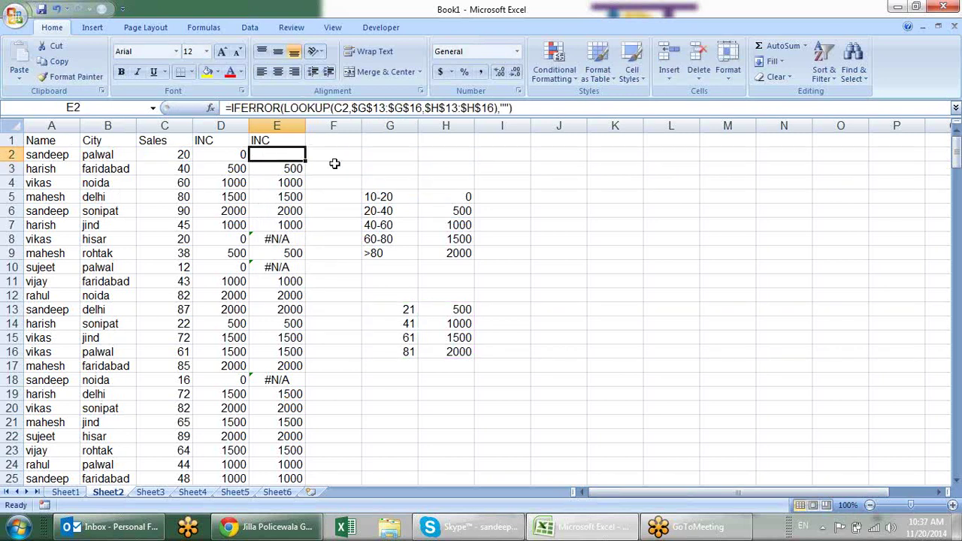
pyautogui.press('F2')
pyautogui.click(536, 153)
pyautogui.press('BackSpace')
pyautogui.press('BackSpace')
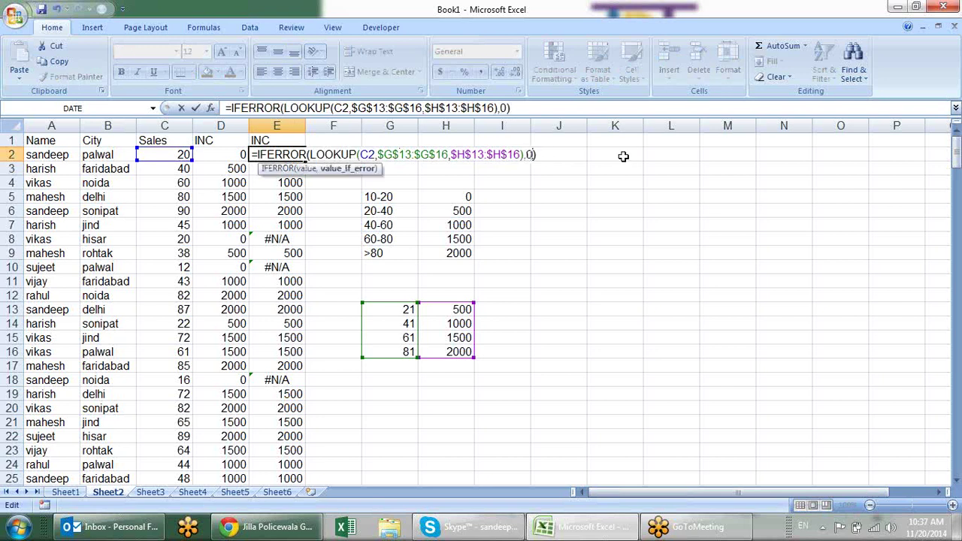
pyautogui.press('Return')
# Fill the IFERROR LOOKUP formula from E2 down to row 25
pyautogui.click(297, 154)
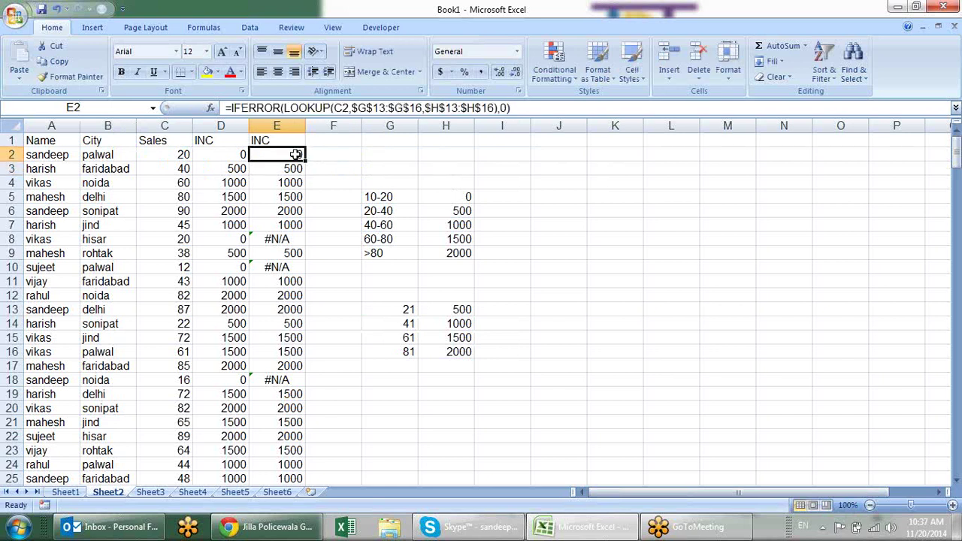
pyautogui.doubleClick(305, 161)
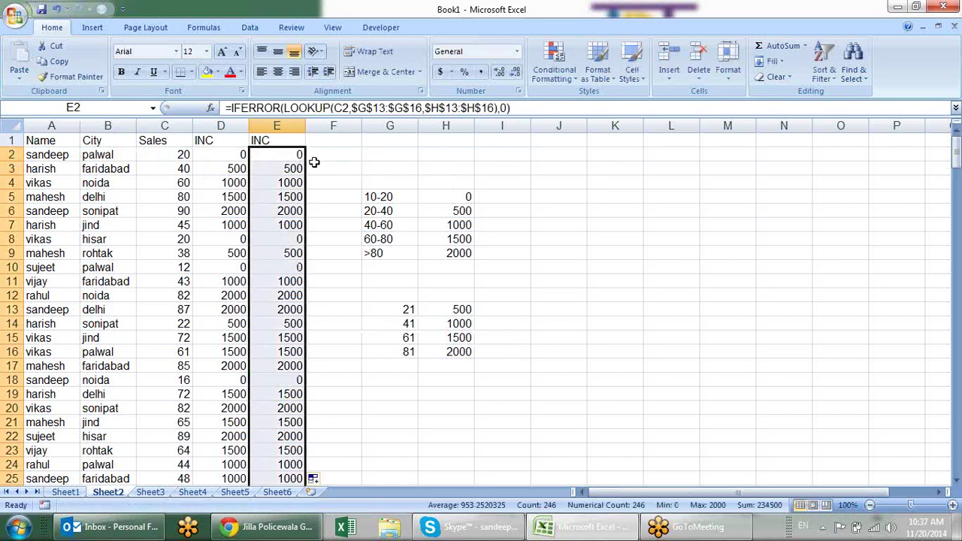
pyautogui.click(421, 153)
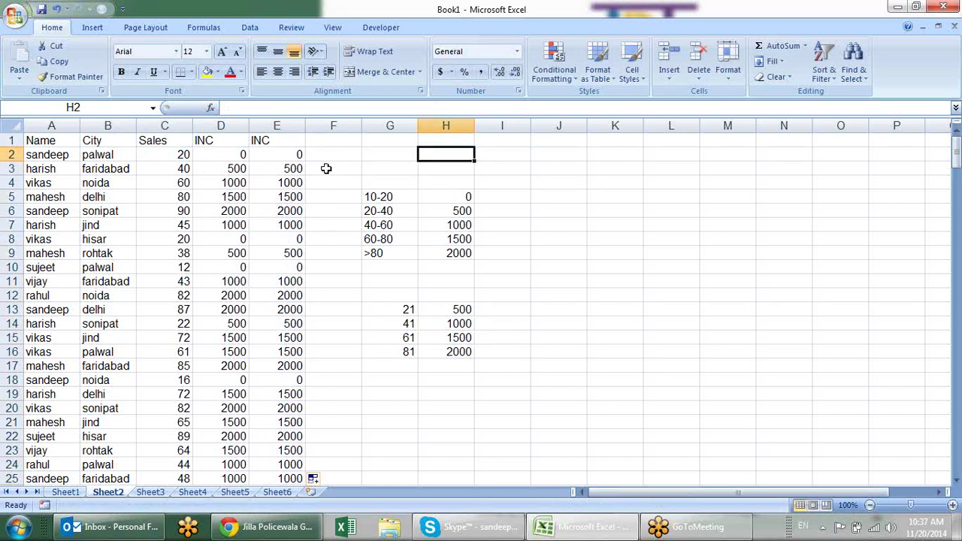
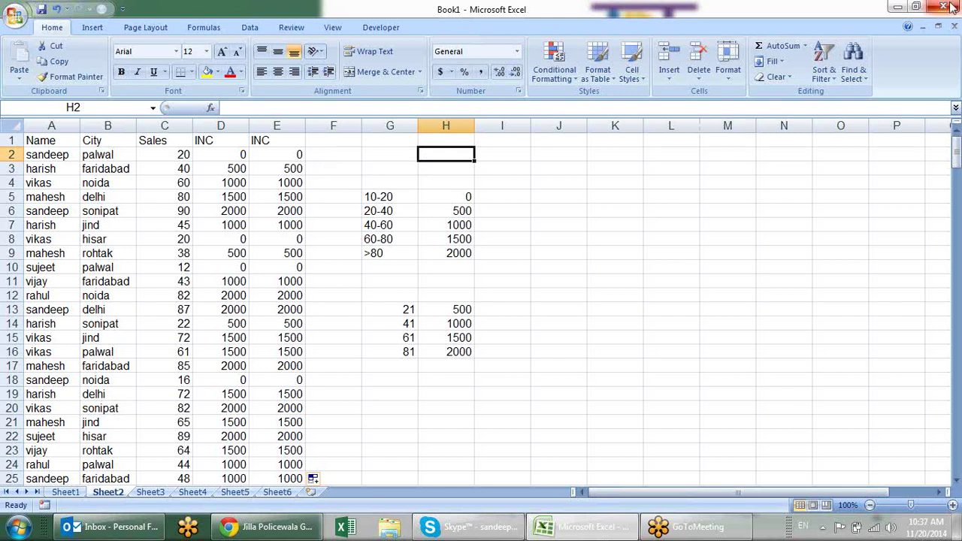
# Inspect the VLOOKUP and IFERROR formulas in cells D3, E3 and E4
pyautogui.click(955, 26)
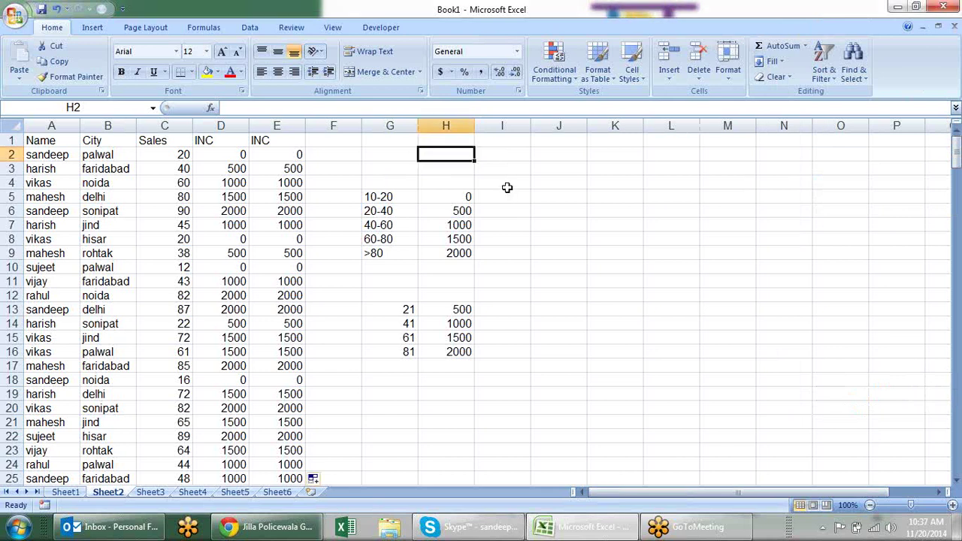
pyautogui.click(289, 182)
pyautogui.click(234, 170)
pyautogui.click(262, 170)
# On Sheet1, inspect the IFERROR formula in H9 beside the Helper data
pyautogui.click(66, 493)
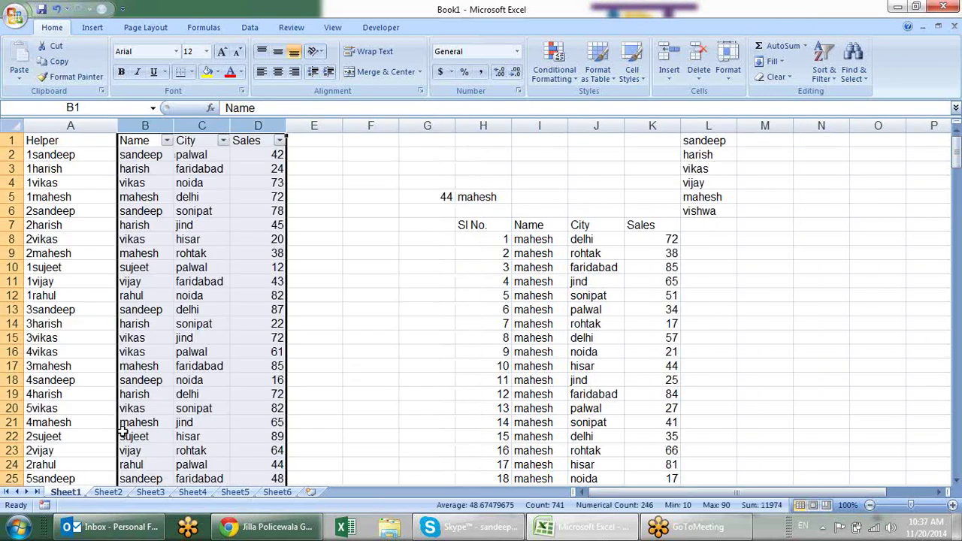
pyautogui.click(410, 291)
pyautogui.click(487, 252)
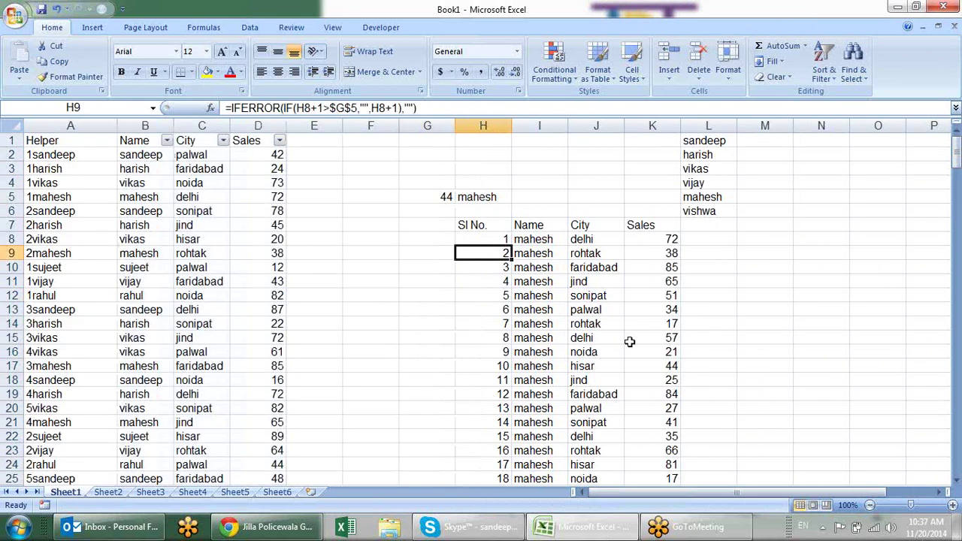
# Review Sheet2 through Sheet5, then return to Sheet1
pyautogui.click(159, 497)
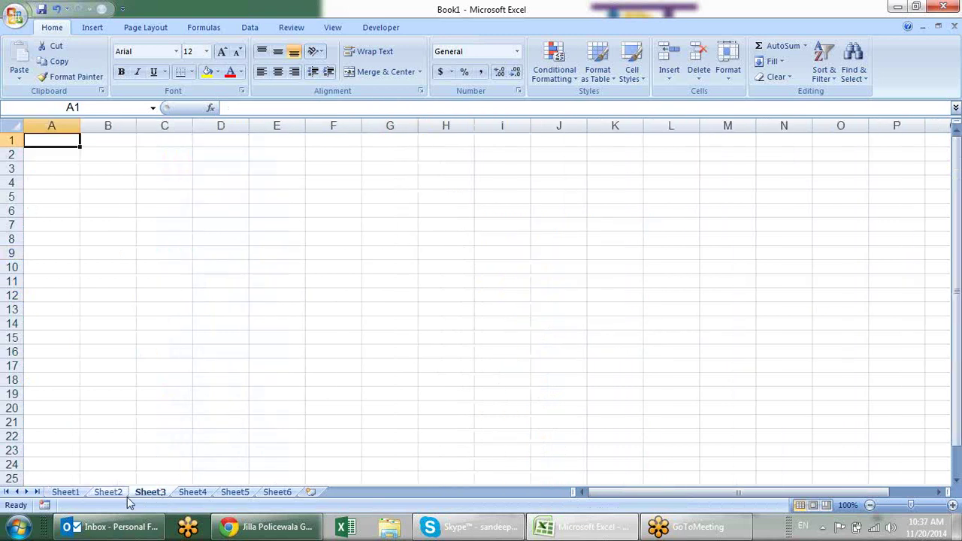
pyautogui.click(123, 498)
pyautogui.click(150, 494)
pyautogui.click(193, 494)
pyautogui.click(231, 494)
pyautogui.click(152, 496)
pyautogui.click(65, 492)
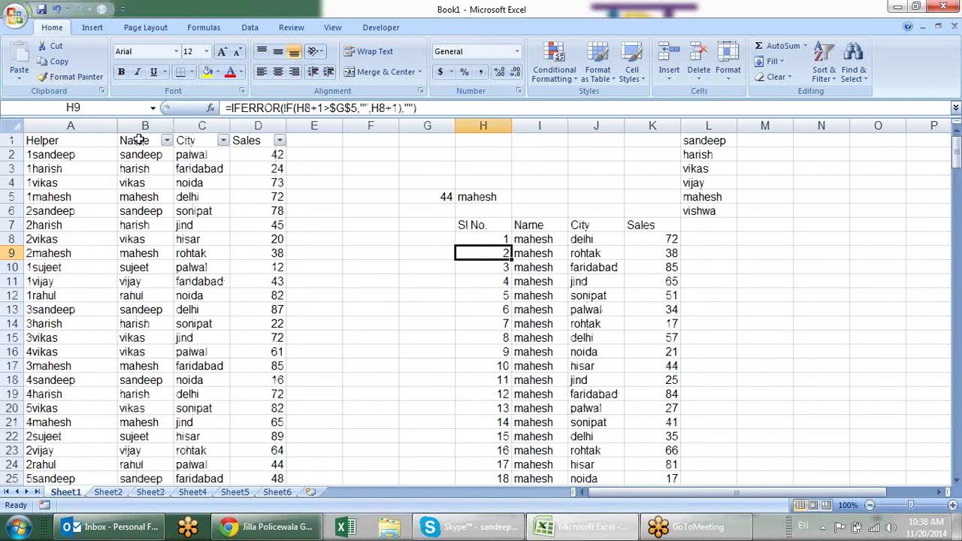
# Copy Sheet1's B1:D24 Name, City and Sales table into Sheet3 at A1
pyautogui.moveTo(140, 141); pyautogui.dragTo(279, 253)
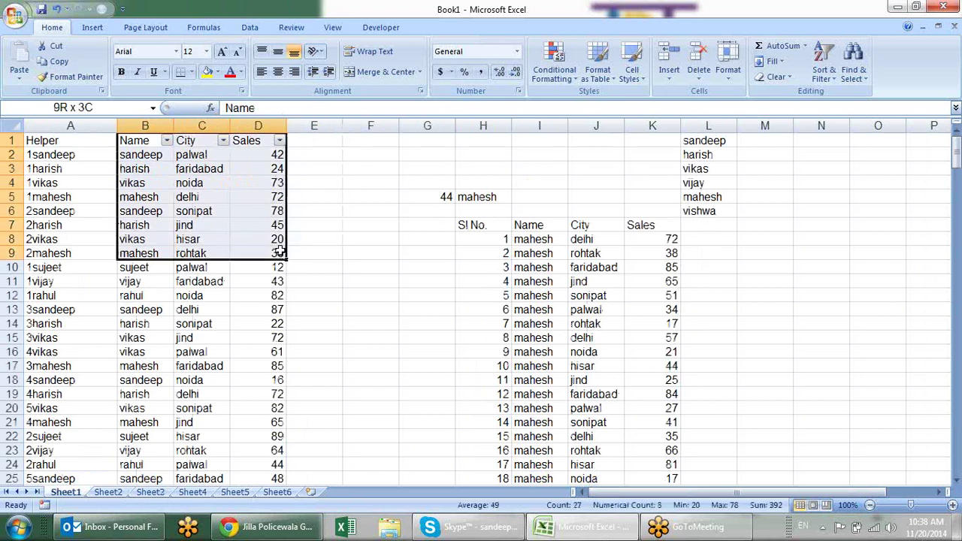
pyautogui.moveTo(280, 253); pyautogui.dragTo(261, 464)
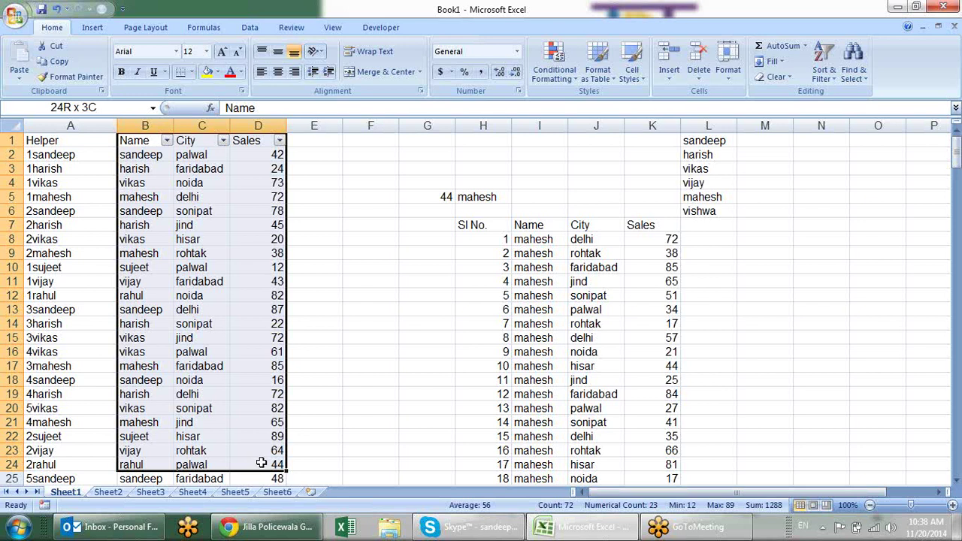
pyautogui.hotkey('ctrl', 'c')
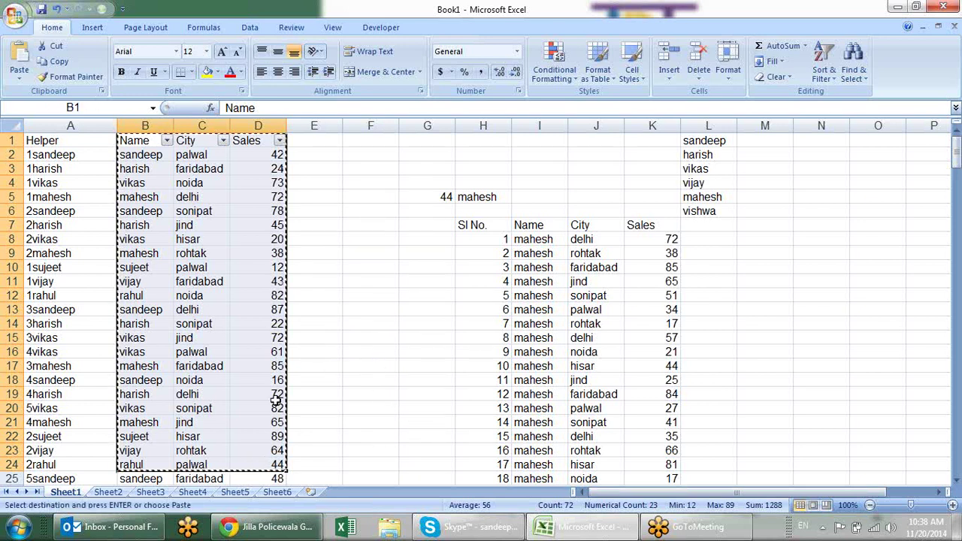
pyautogui.click(143, 493)
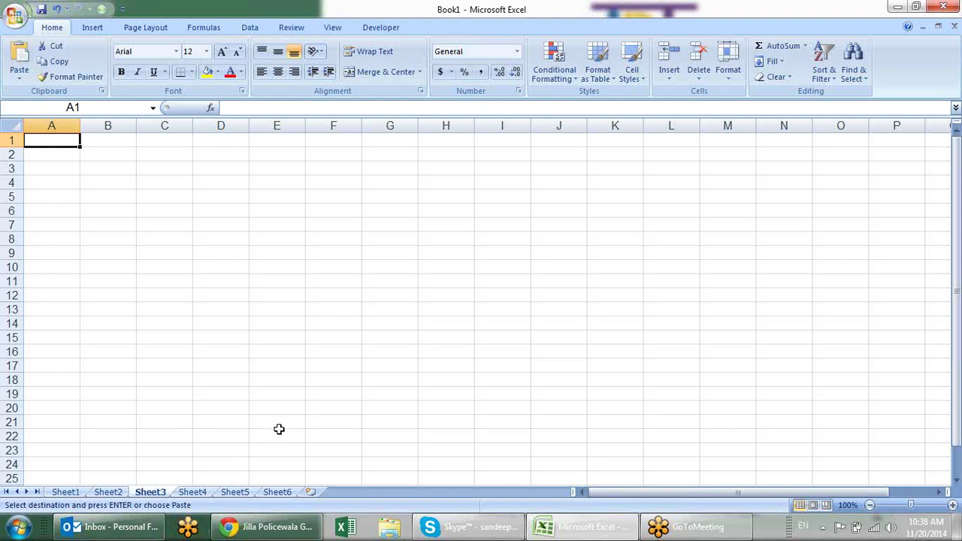
pyautogui.hotkey('ctrl', 'v')
pyautogui.click(309, 323)
# From the desktop's excel folder, open the abc.xlsm workbook
pyautogui.click(904, 5)
pyautogui.doubleClick(22, 37)
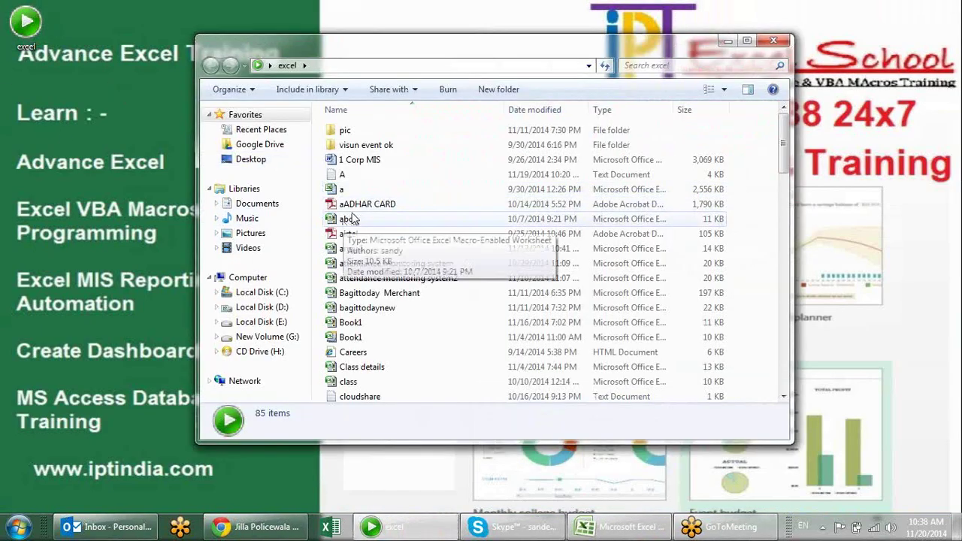
pyautogui.doubleClick(358, 221)
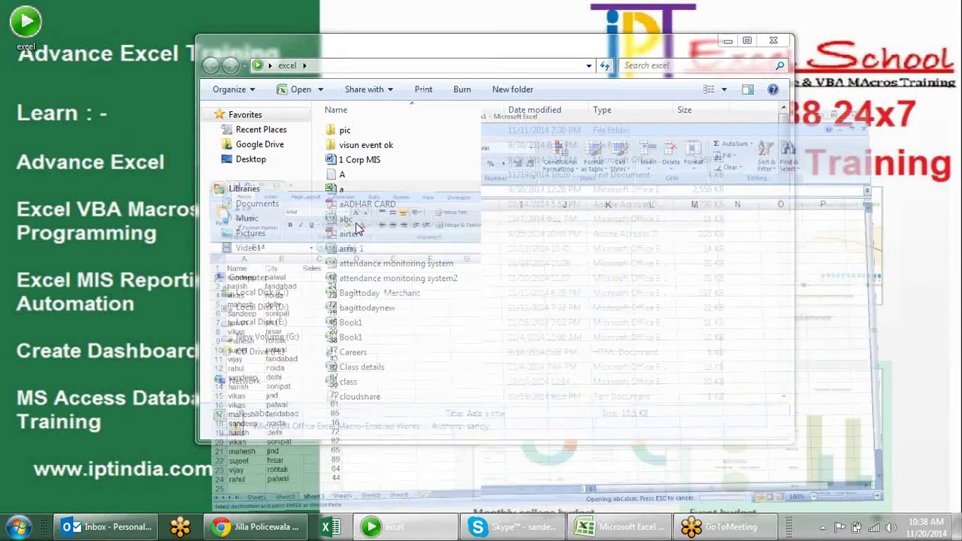
# Link Book1 Sheet3 cell F6 to abc.xlsm cell E4 and check its formula
pyautogui.click(107, 198)
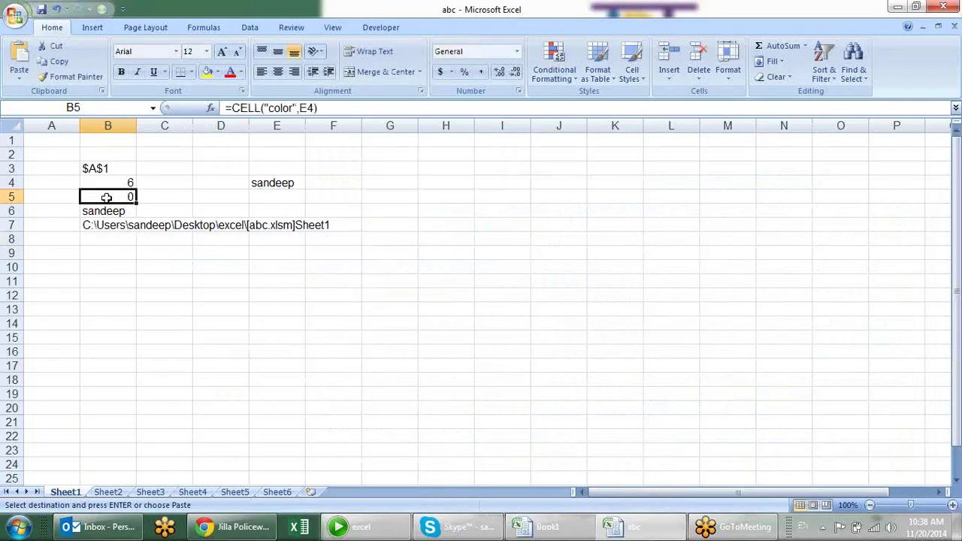
pyautogui.click(289, 182)
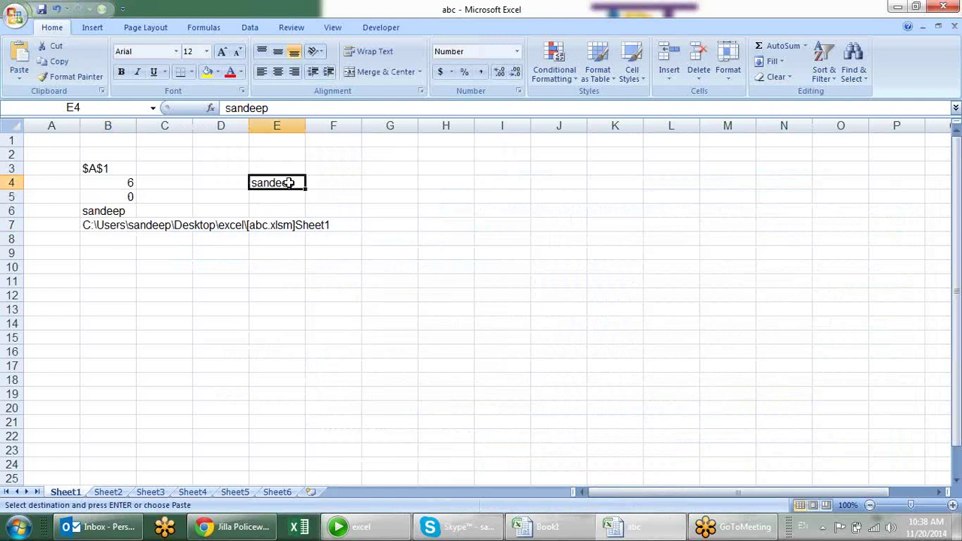
pyautogui.hotkey('ctrl', 'Tab')
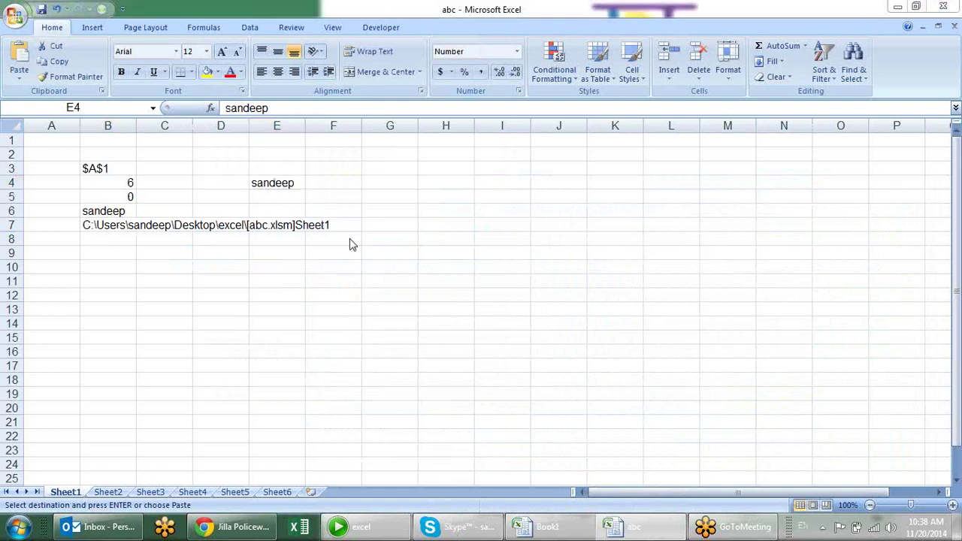
pyautogui.click(320, 214)
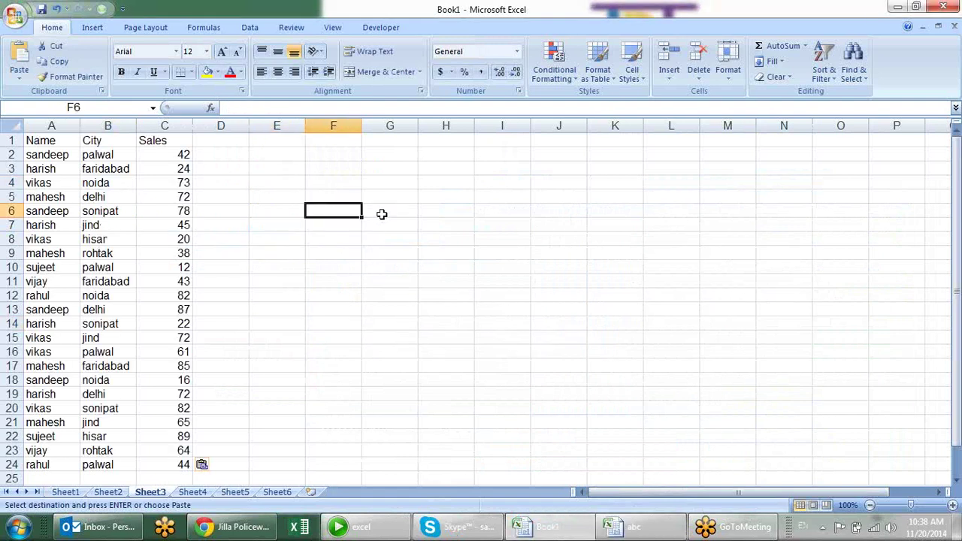
pyautogui.write('=')
pyautogui.hotkey('ctrl', 'Tab')
pyautogui.click(294, 180)
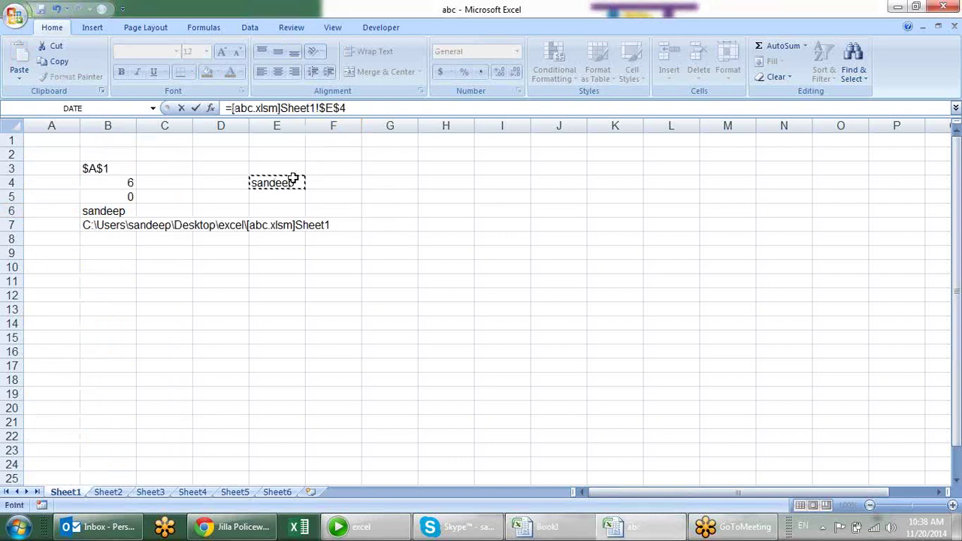
pyautogui.press('Return')
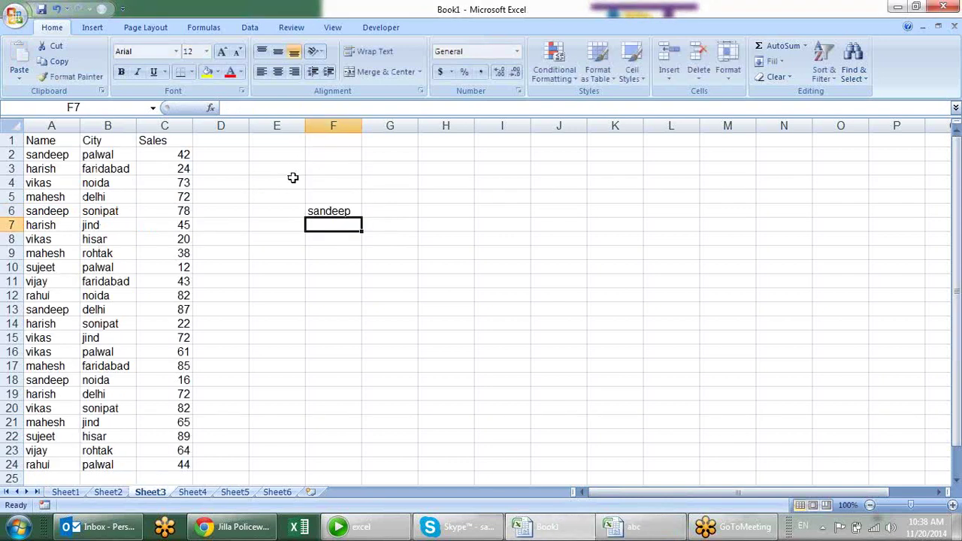
pyautogui.click(335, 213)
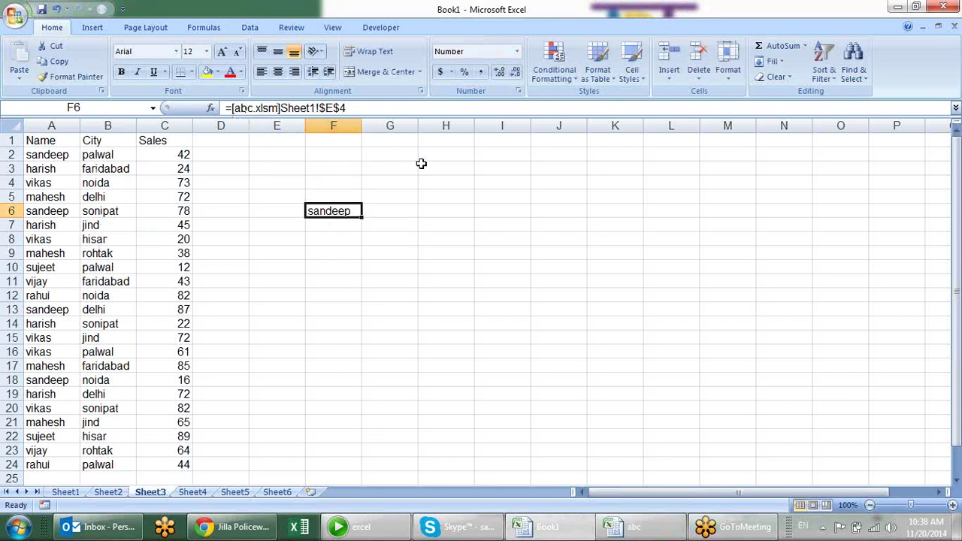
pyautogui.press('F2')
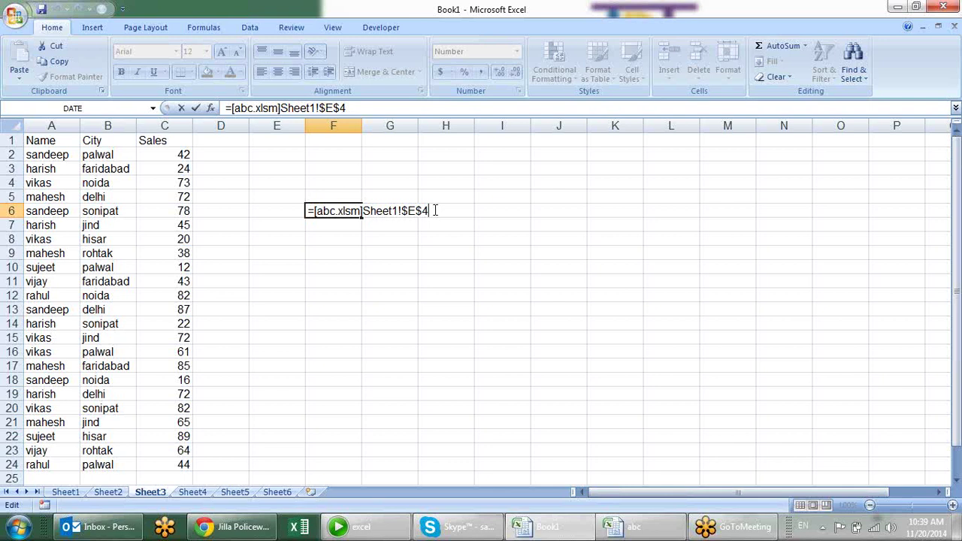
pyautogui.press('Return')
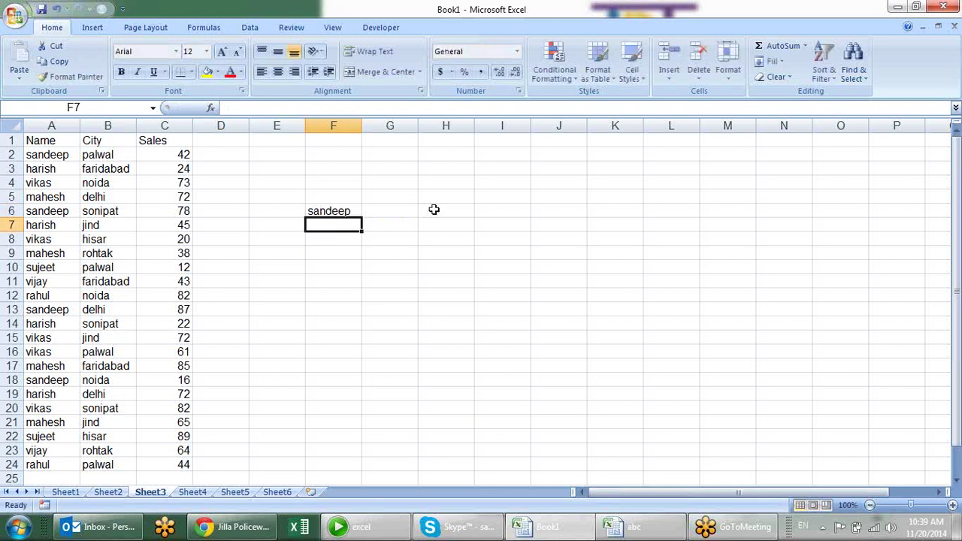
# Link F7 to abc.xlsm cell B6 via =[abc.xlsm]Sheet1!$B$6 and check it
pyautogui.write('=')
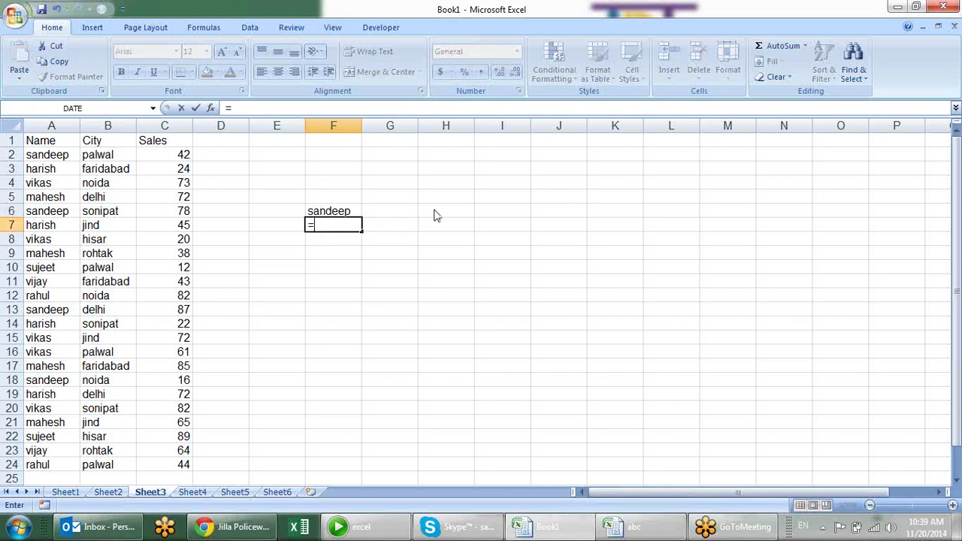
pyautogui.hotkey('ctrl', 'Tab')
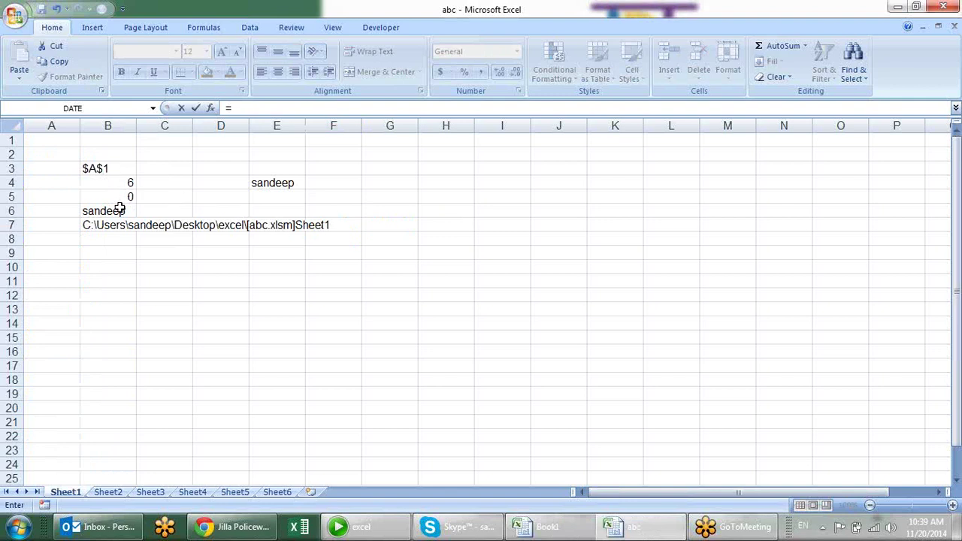
pyautogui.click(120, 210)
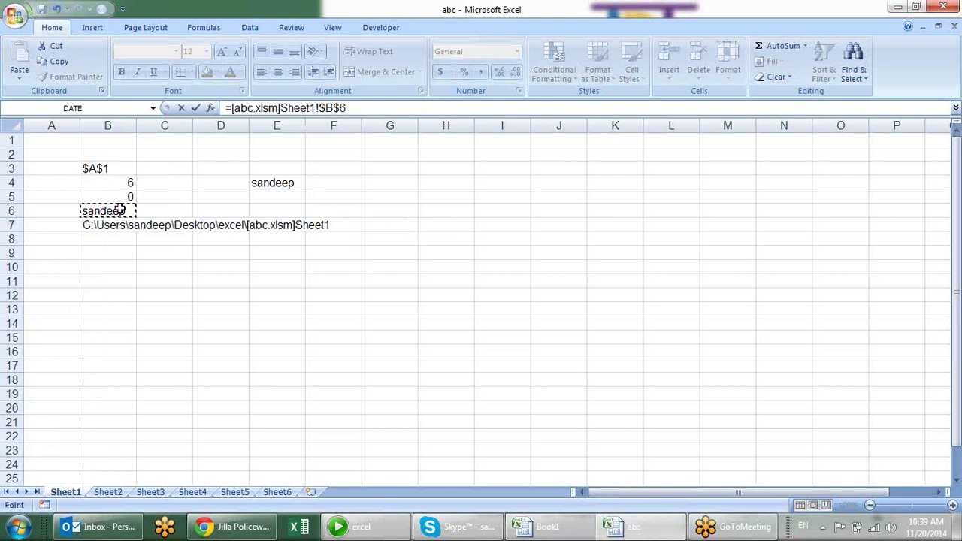
pyautogui.press('Return')
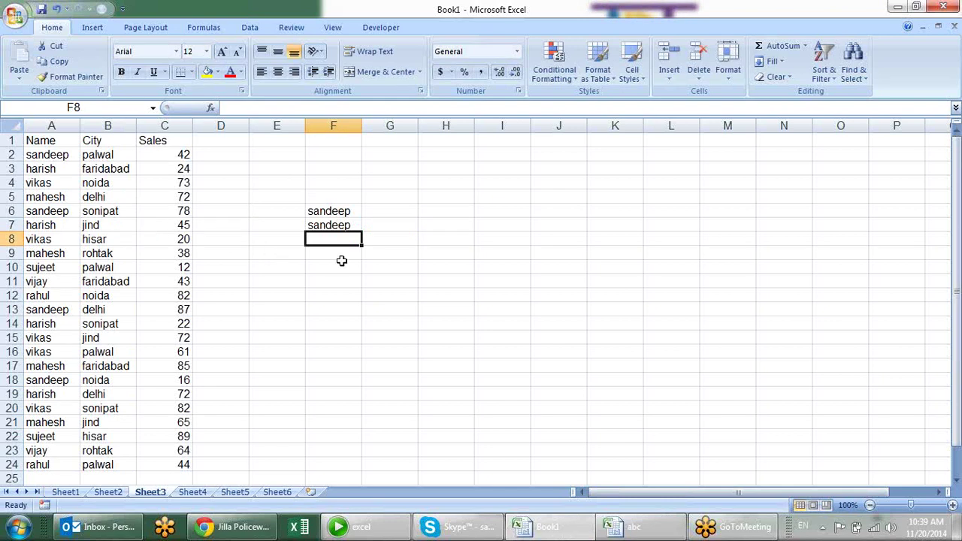
pyautogui.click(349, 224)
pyautogui.press('F2')
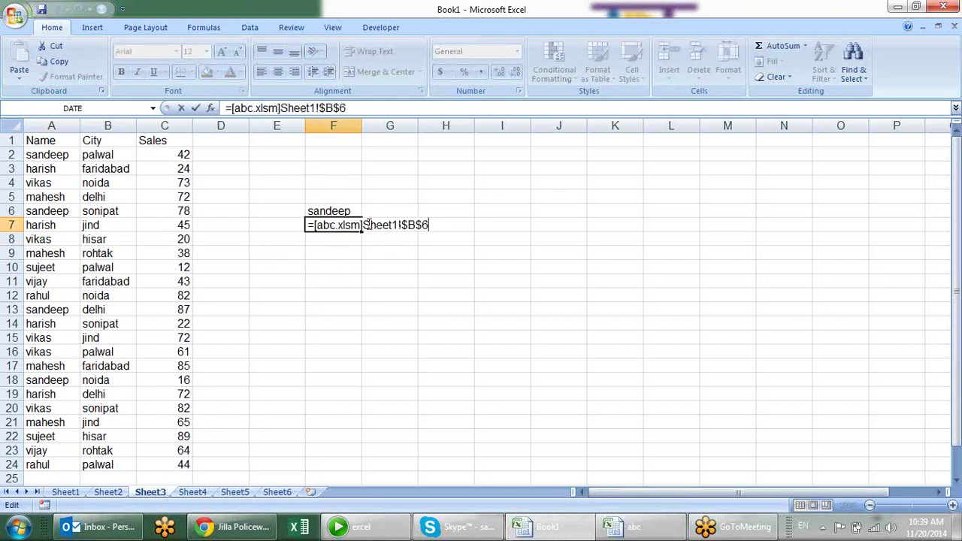
pyautogui.press('Escape')
pyautogui.click(569, 256)
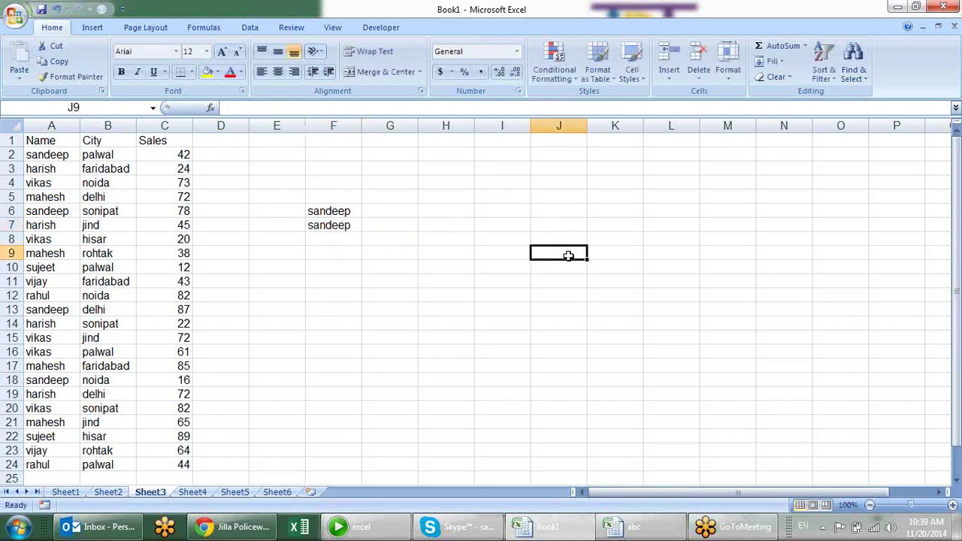
# Save the workbook as lookup2
pyautogui.hotkey('ctrl', 's')
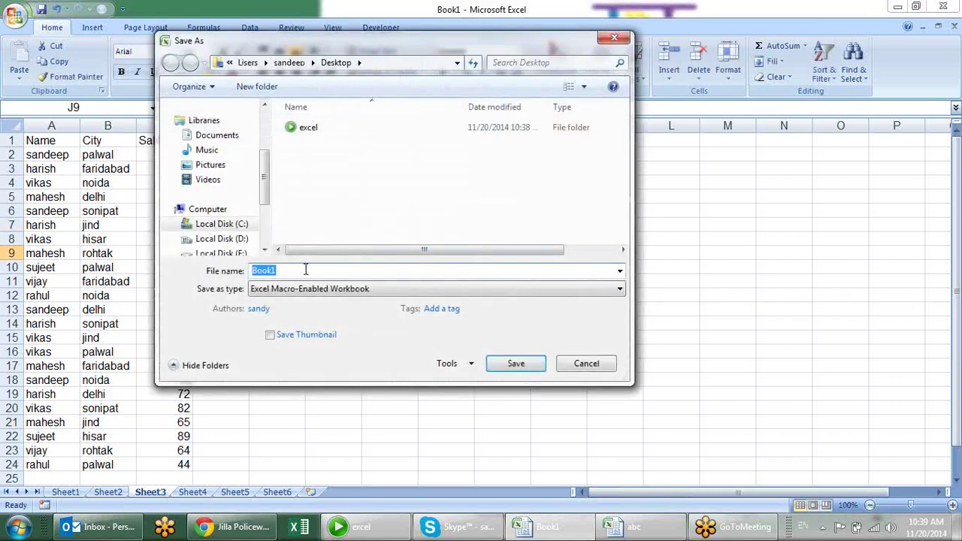
pyautogui.write('lo')
pyautogui.press('Return')
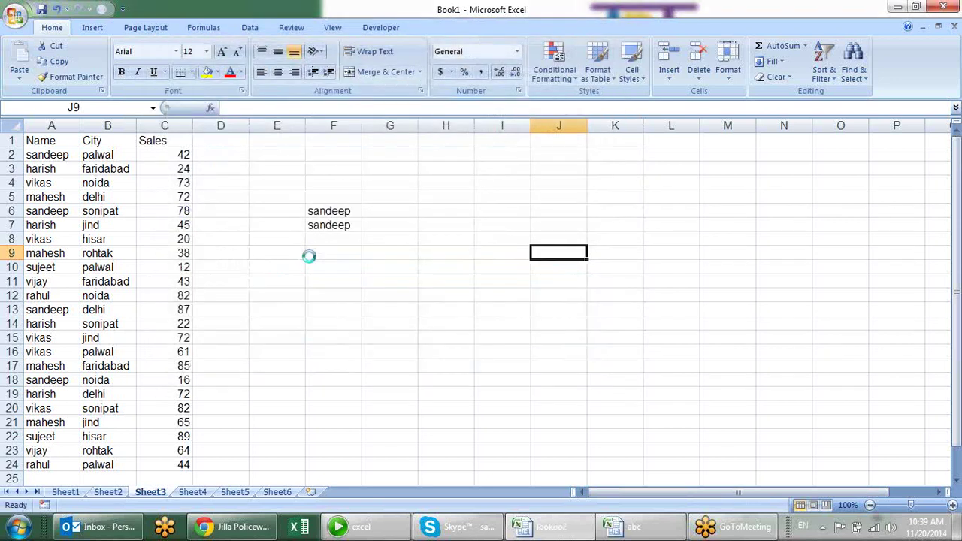
# Review F6's link formula to abc.xlsm without changing it
pyautogui.click(339, 211)
pyautogui.doubleClick(339, 210)
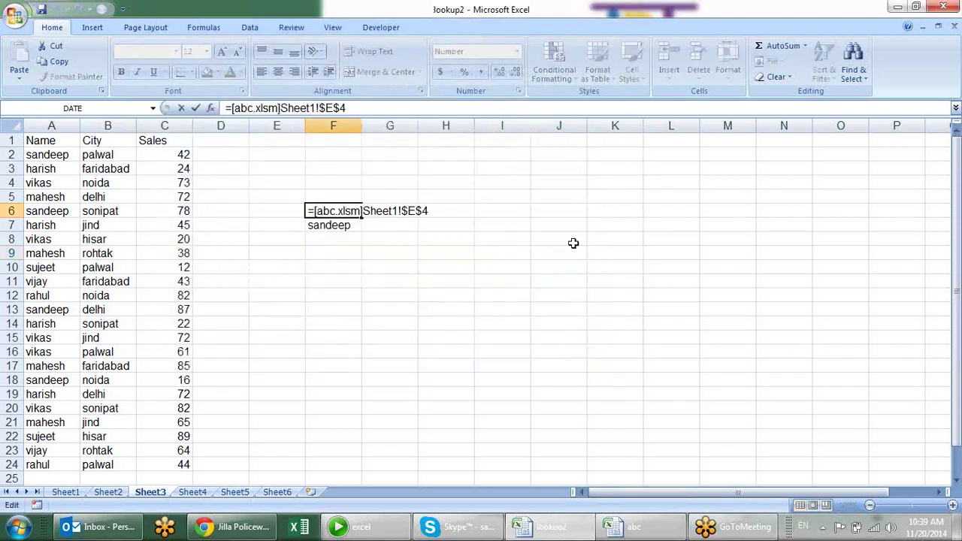
pyautogui.press('Return')
pyautogui.click(358, 211)
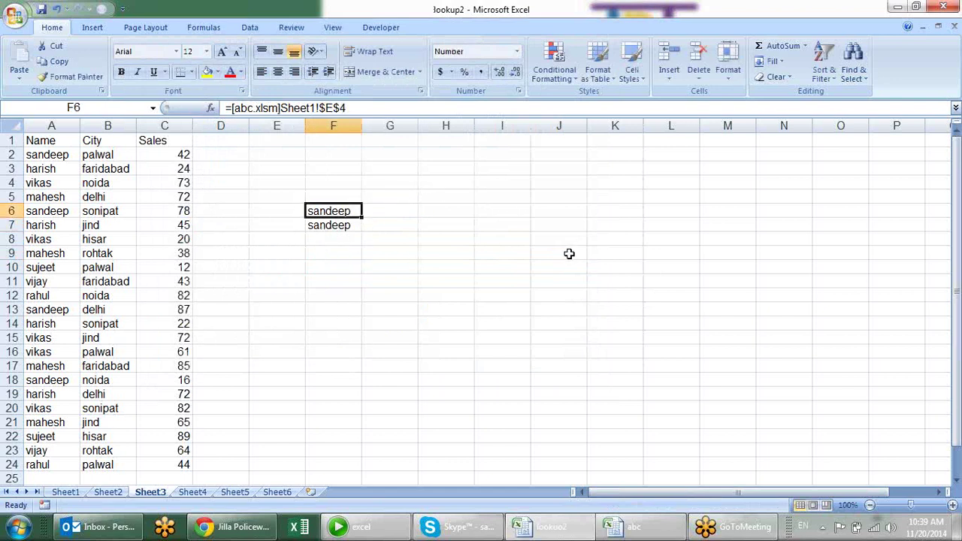
# Close the abc workbook without saving its changes
pyautogui.rightClick(612, 526)
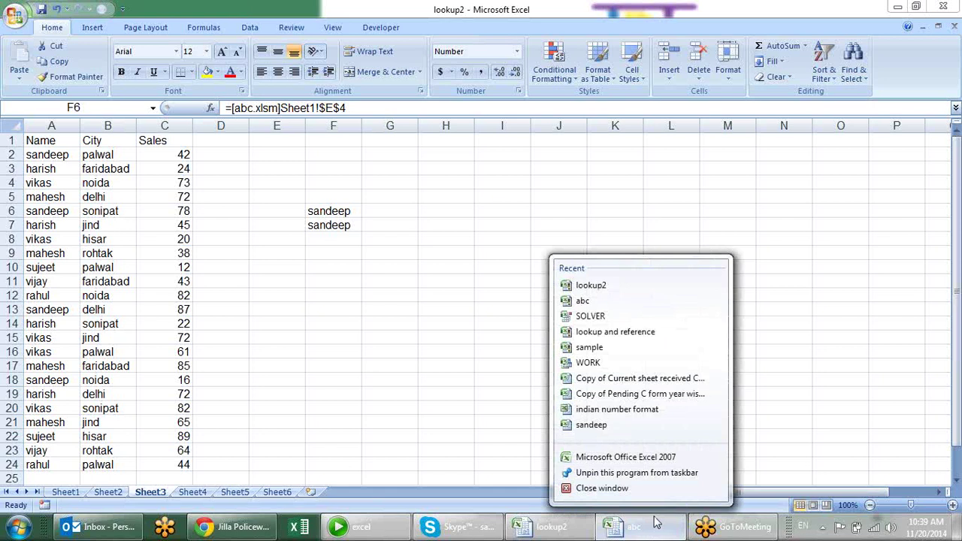
pyautogui.click(582, 487)
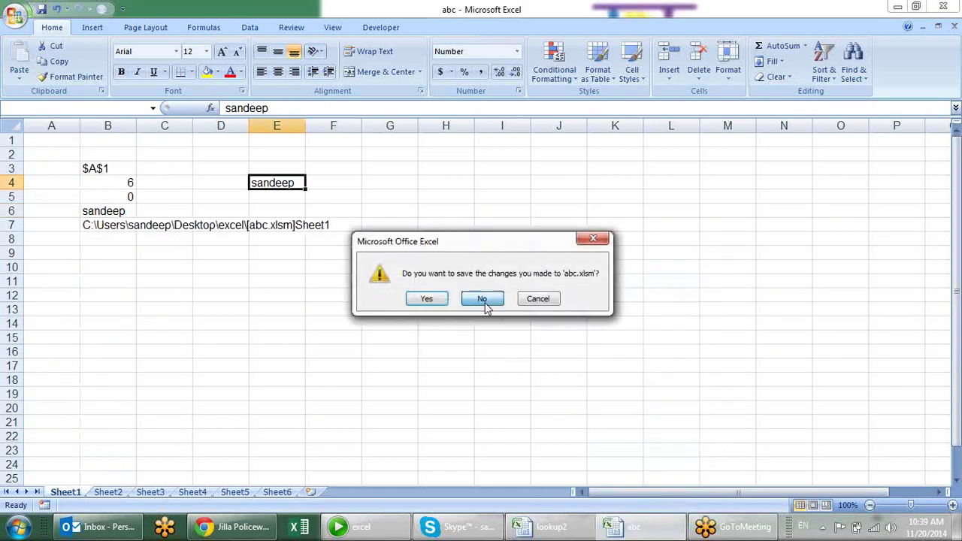
pyautogui.click(481, 298)
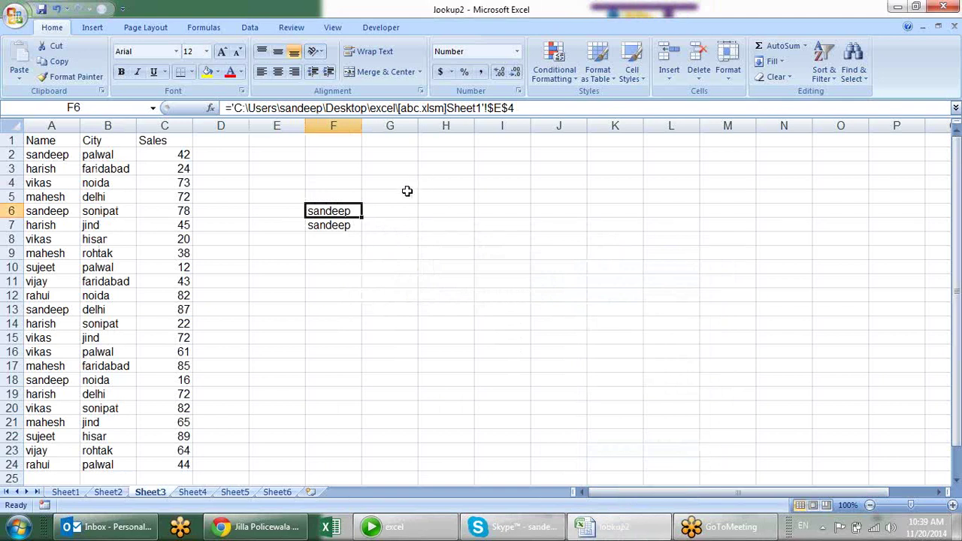
# Inspect F6's external reference with its full Desktop\excel path, leaving it unchanged
pyautogui.press('F2')
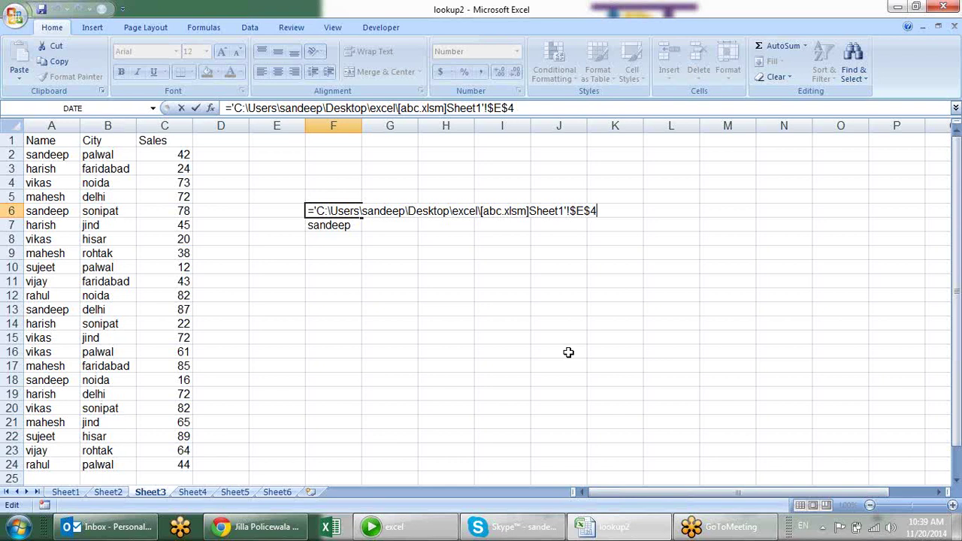
pyautogui.click(315, 212)
pyautogui.moveTo(316, 212); pyautogui.dragTo(478, 211)
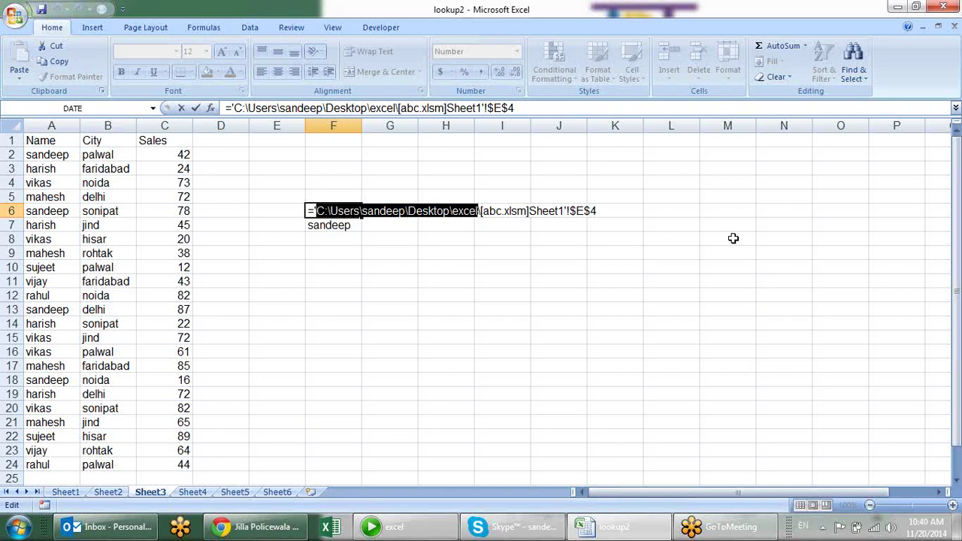
pyautogui.press('Escape')
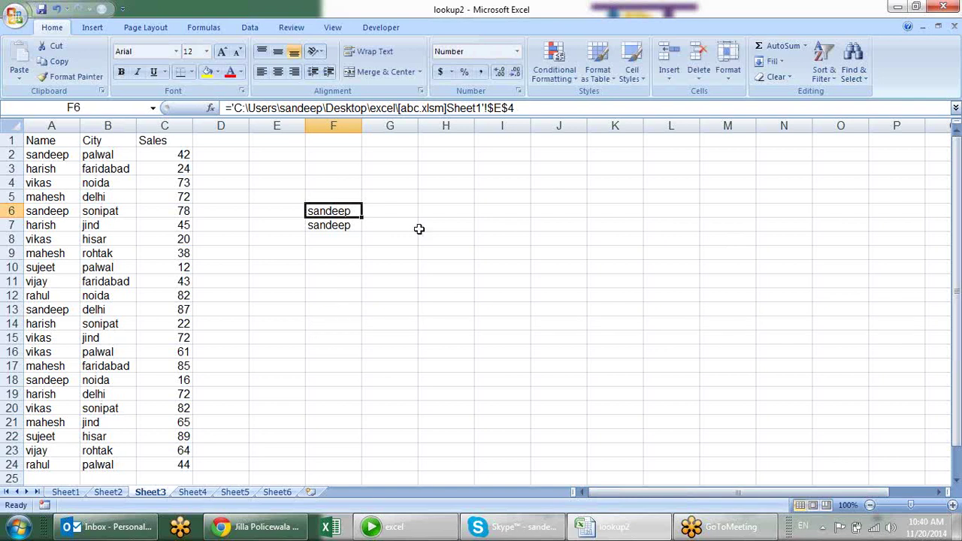
pyautogui.hotkey('alt', 'Tab')
pyautogui.hotkey('alt', 'Tab')
pyautogui.click(416, 238)
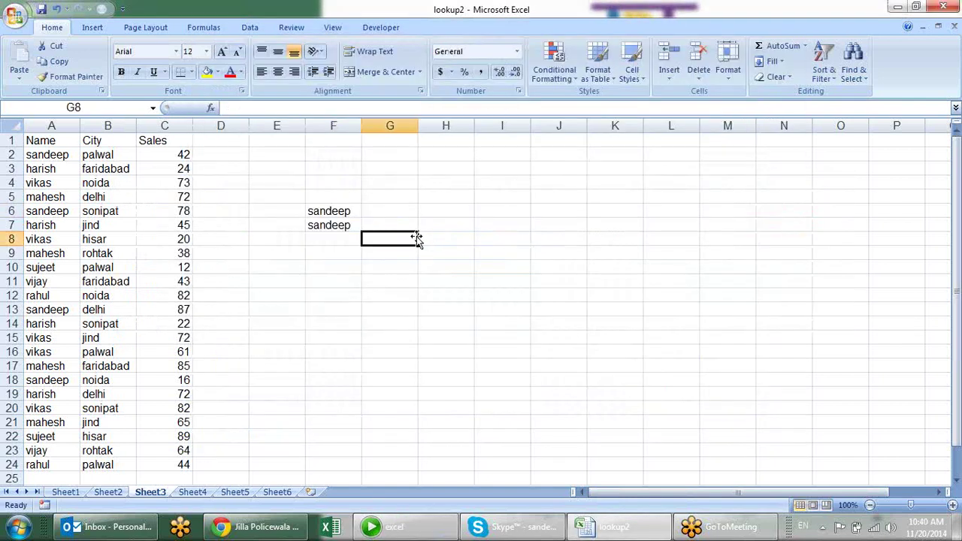
# Enter =INFO("directory") in G8, correcting the initial "dir" argument that returned #VALUE!
pyautogui.write('=inf')
pyautogui.press('Tab')
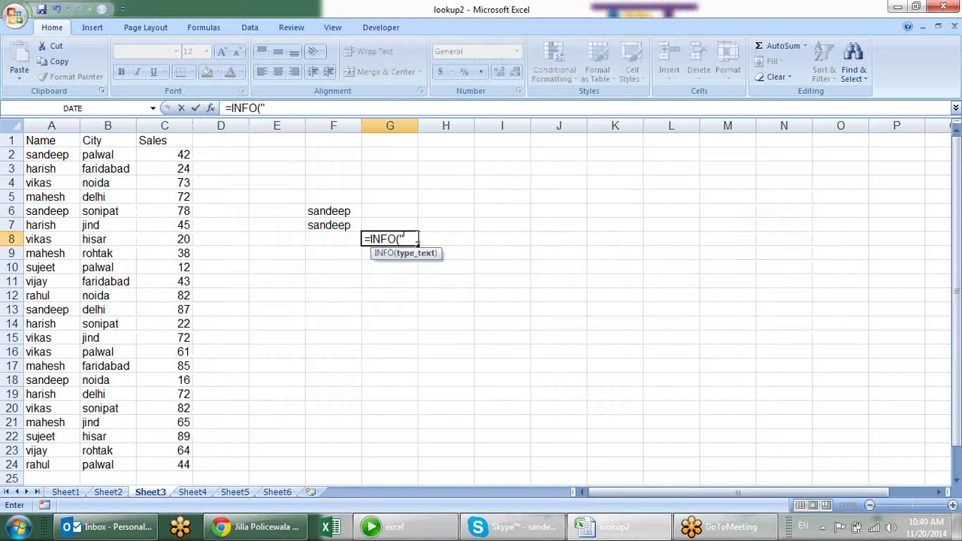
pyautogui.write('dir')
pyautogui.press('Return')
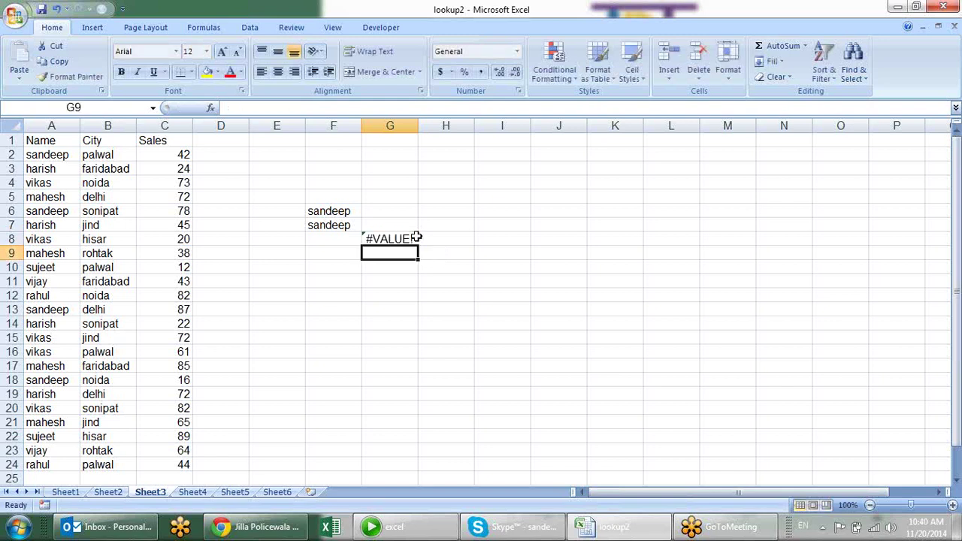
pyautogui.click(415, 238)
pyautogui.doubleClick(418, 239)
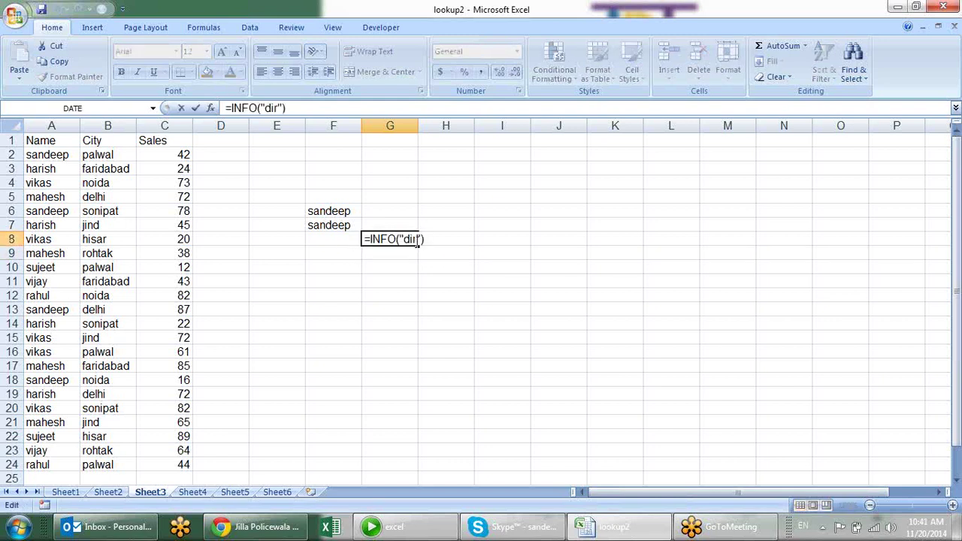
pyautogui.write('ectory')
pyautogui.press('Return')
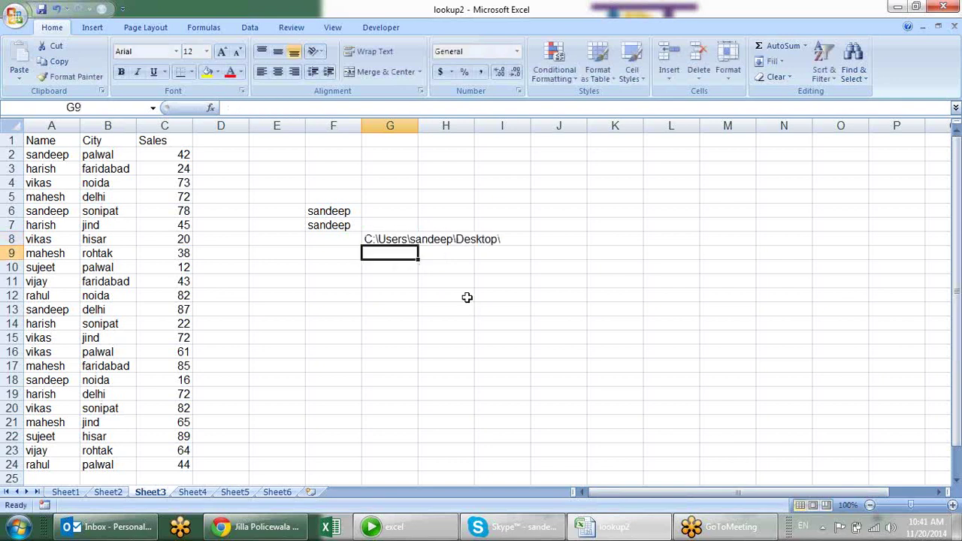
pyautogui.click(403, 240)
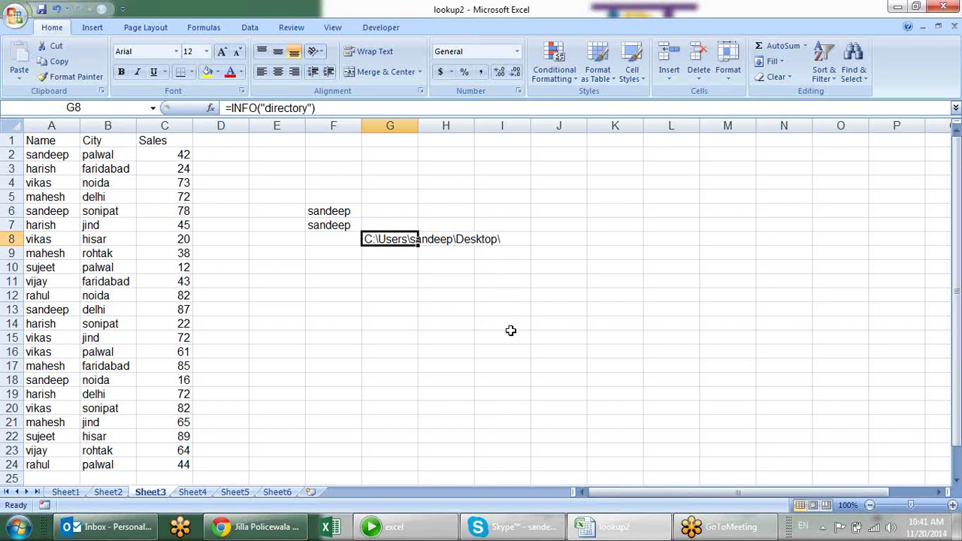
# Clear the test cells F5:J10
pyautogui.moveTo(319, 194); pyautogui.dragTo(564, 270)
pyautogui.press('Delete')
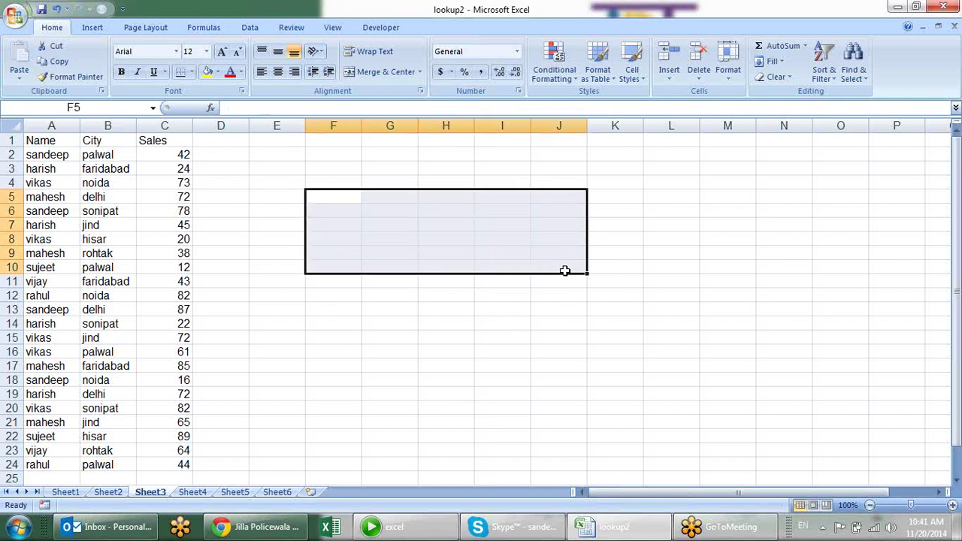
pyautogui.click(457, 291)
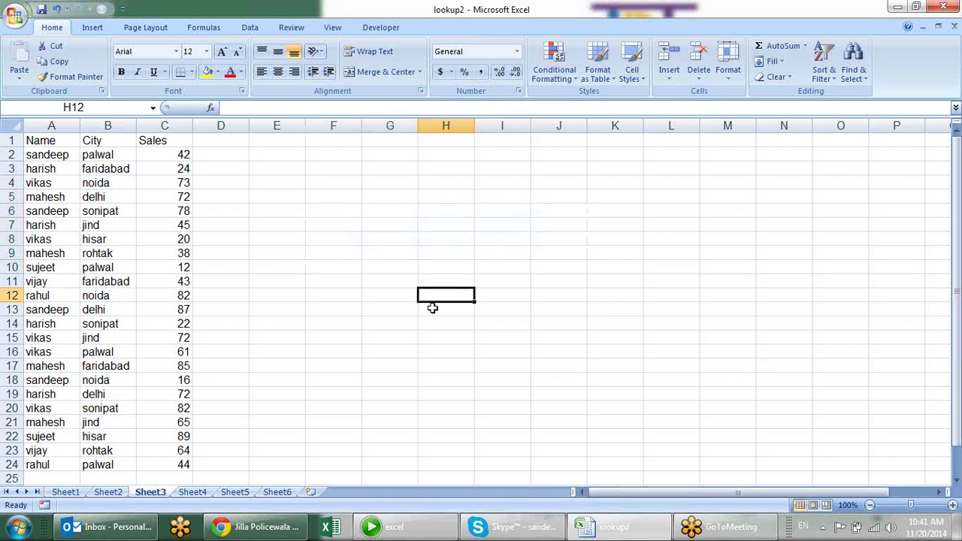
pyautogui.click(236, 171)
pyautogui.click(166, 210)
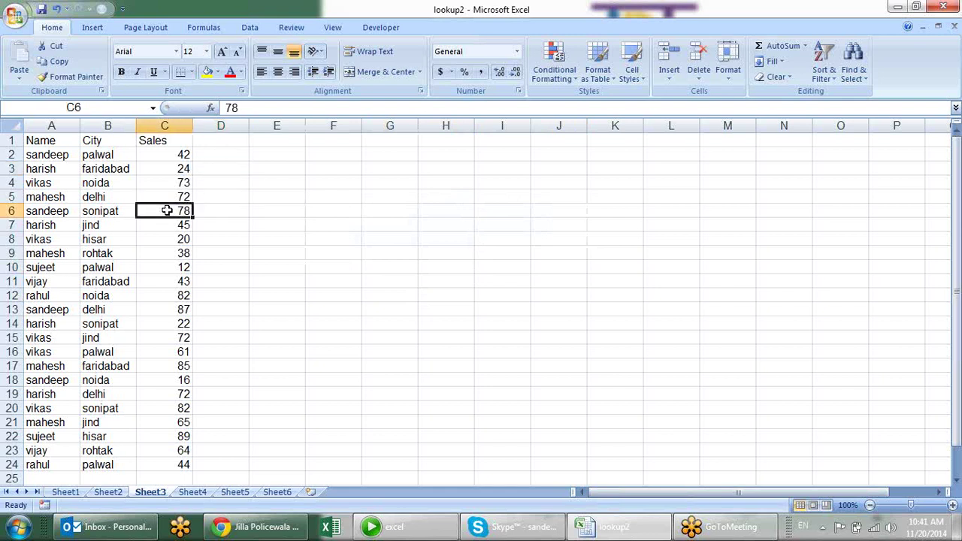
pyautogui.click(188, 282)
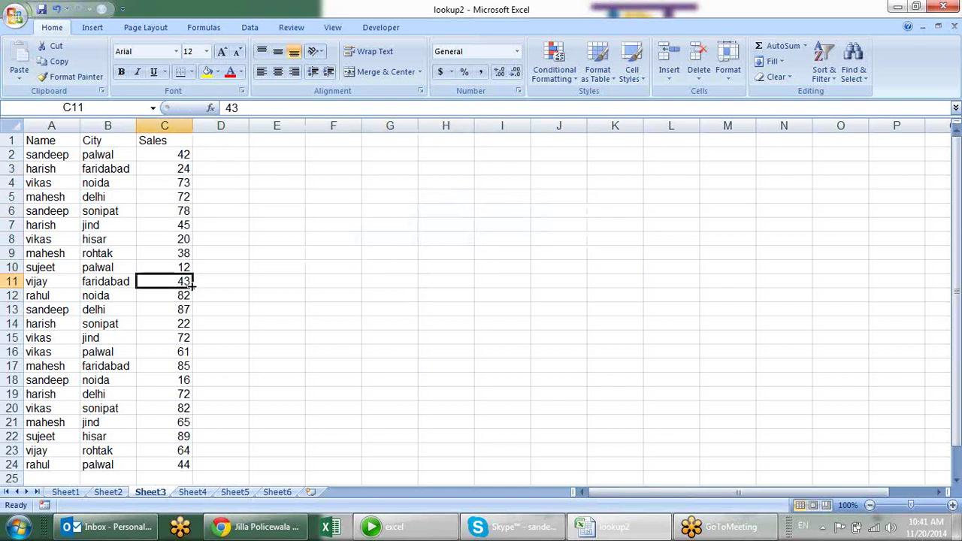
# Insert a new column A before Name with the header EID
pyautogui.click(70, 126)
pyautogui.rightClick(69, 127)
pyautogui.click(181, 207)
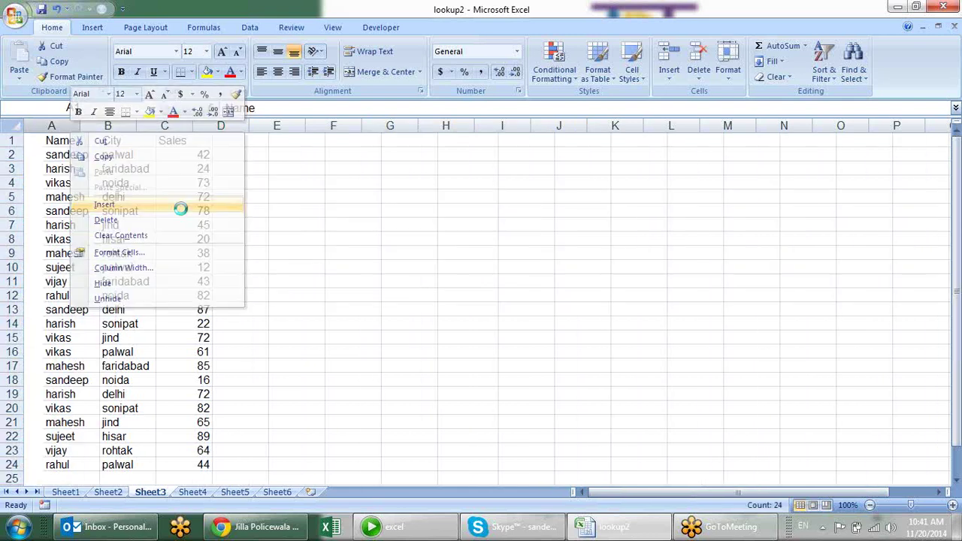
pyautogui.click(46, 140)
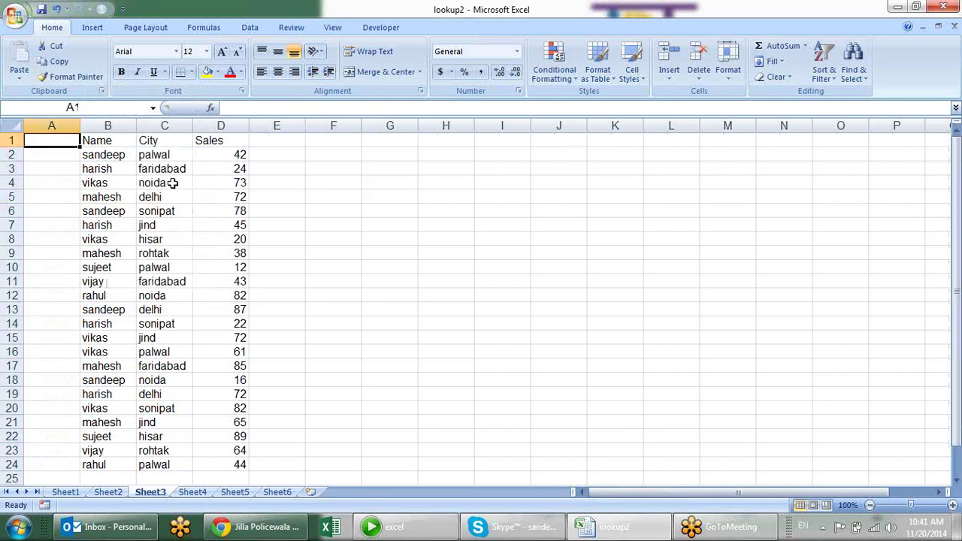
pyautogui.write('EID')
pyautogui.press('Return')
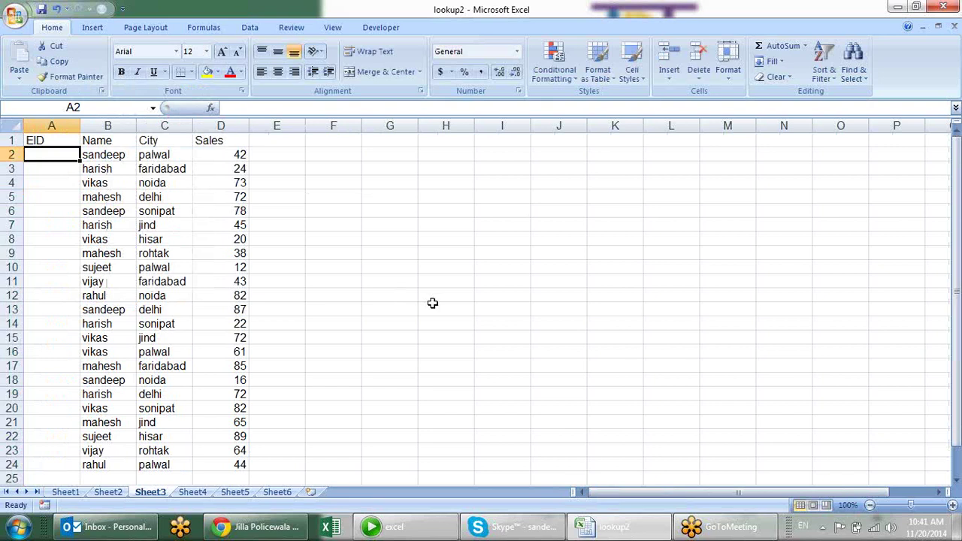
# Fill A2:A24 with IDs E001 through E023
pyautogui.write('E001')
pyautogui.press('Return')
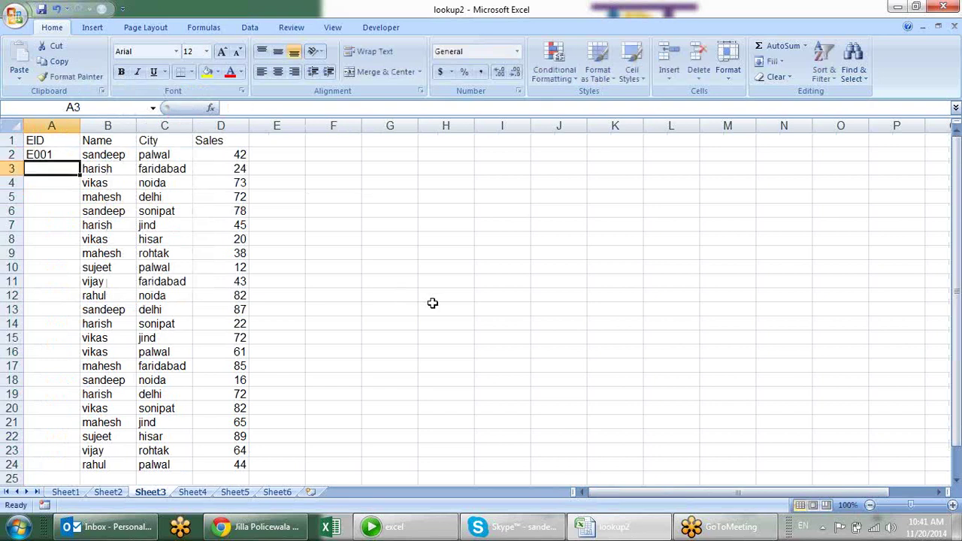
pyautogui.click(63, 154)
pyautogui.moveTo(78, 159); pyautogui.dragTo(80, 466)
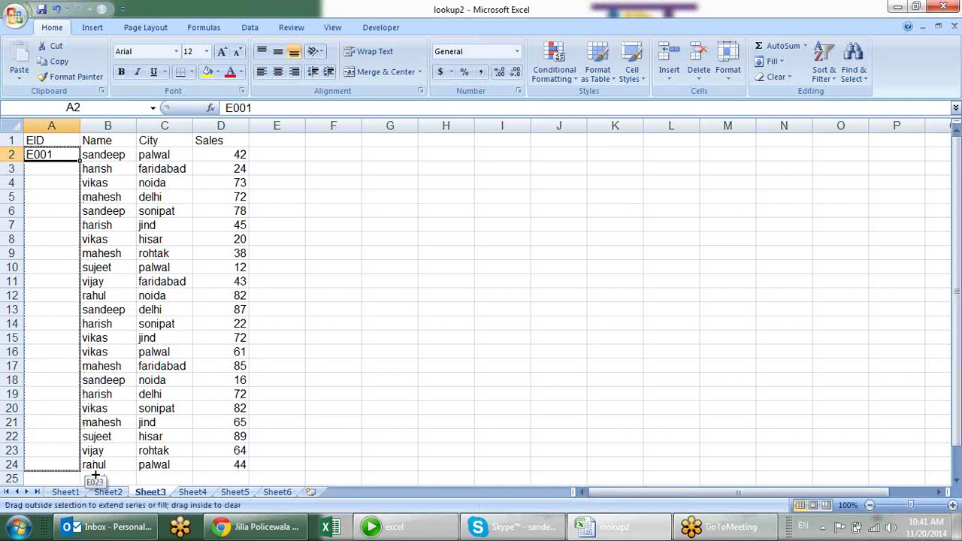
pyautogui.click(335, 350)
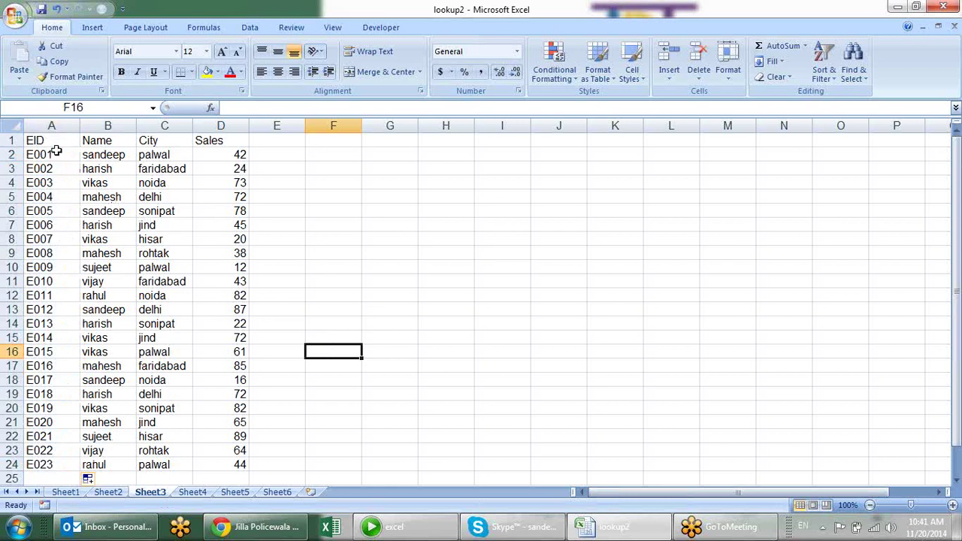
# Copy rows E006–E010 (A7:D11) into Sheet4 starting at A2
pyautogui.moveTo(50, 227); pyautogui.dragTo(239, 284)
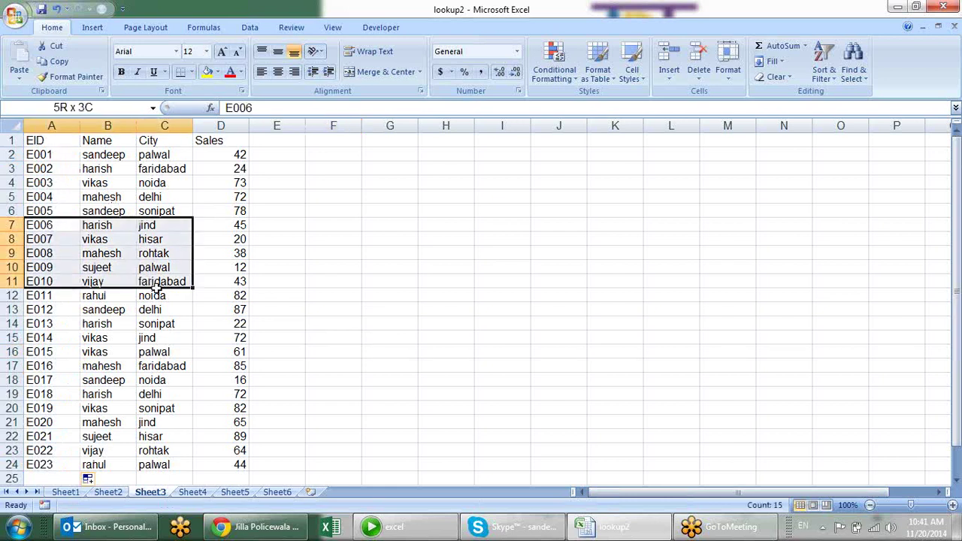
pyautogui.hotkey('ctrl', 'c')
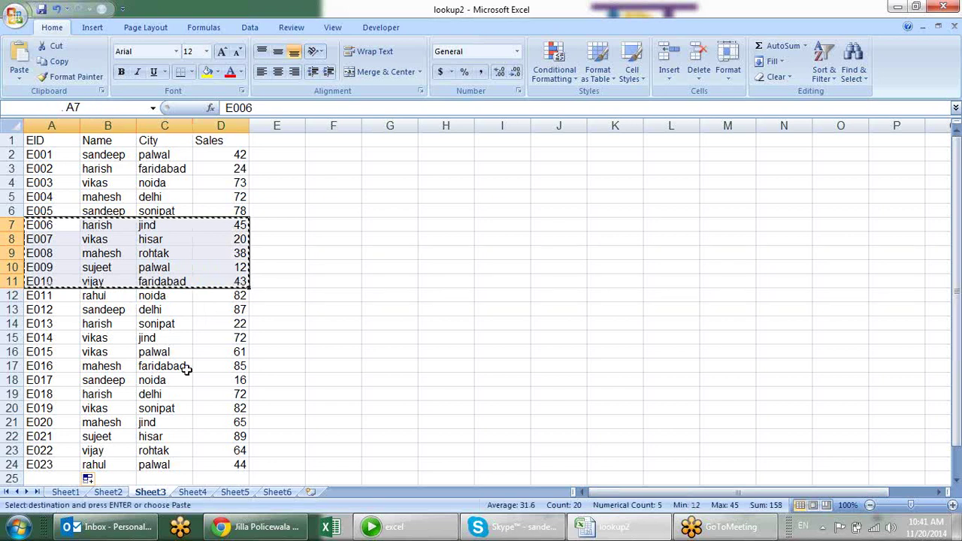
pyautogui.click(199, 492)
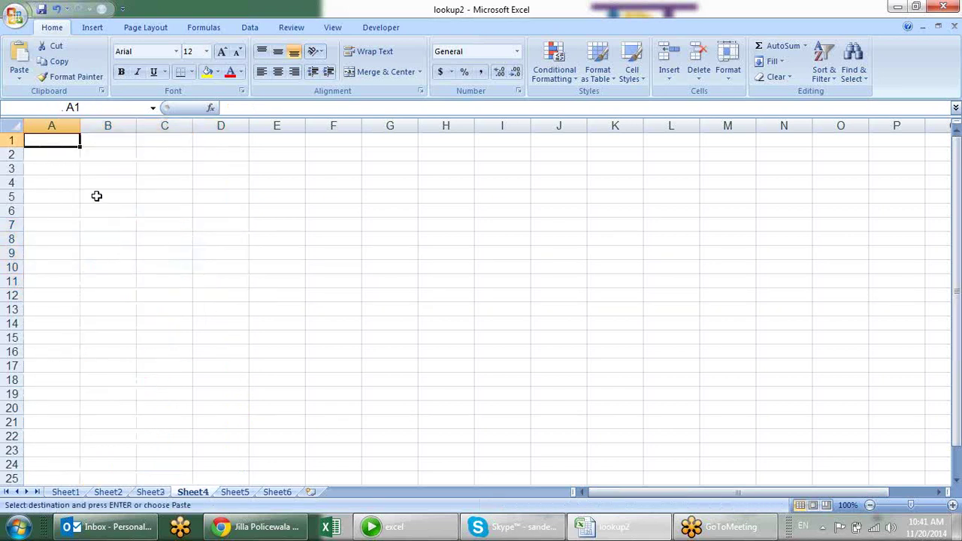
pyautogui.click(73, 153)
pyautogui.press('Return')
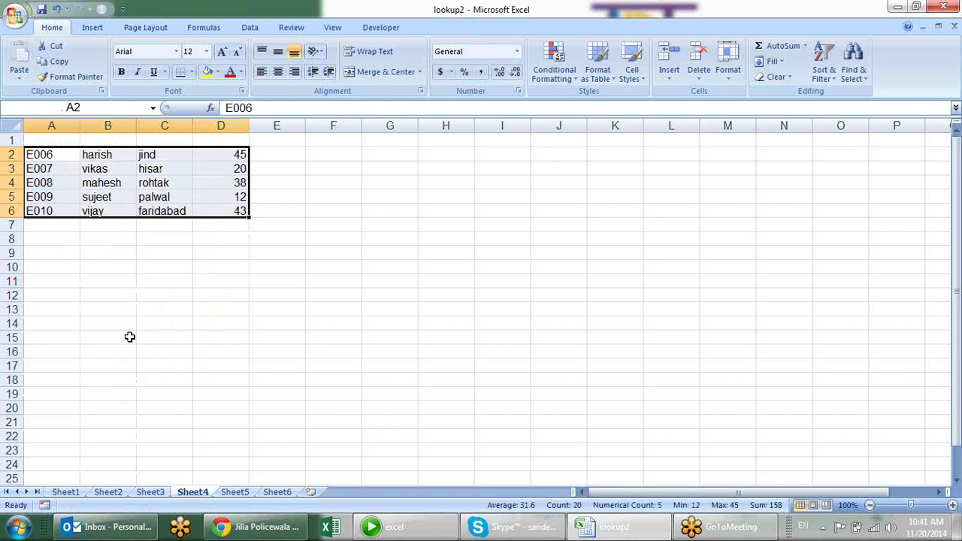
# Copy rows E011–E023 (A12:D24) into Sheet5 starting at A2
pyautogui.click(154, 493)
pyautogui.moveTo(71, 296); pyautogui.dragTo(239, 439)
pyautogui.hotkey('ctrl', 'c')
pyautogui.click(235, 492)
pyautogui.click(67, 152)
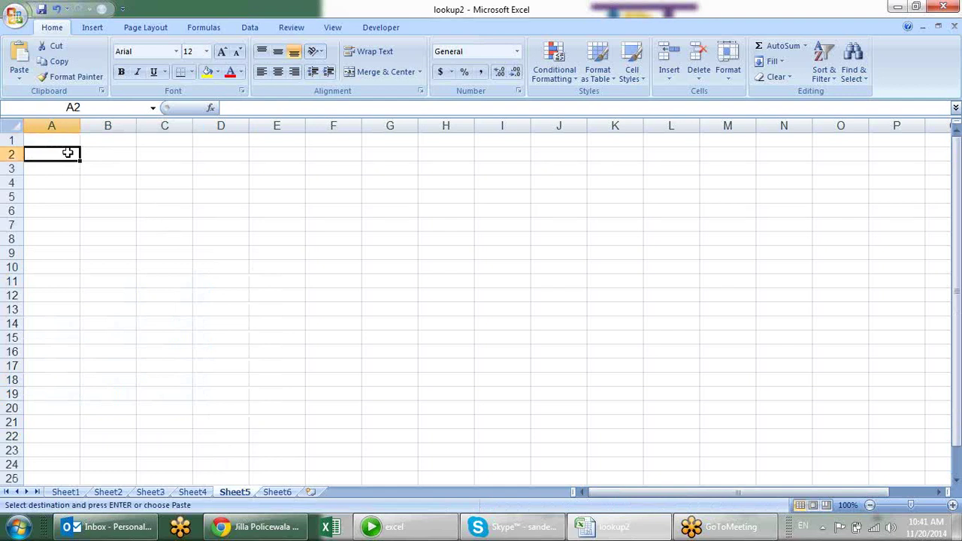
pyautogui.press('Return')
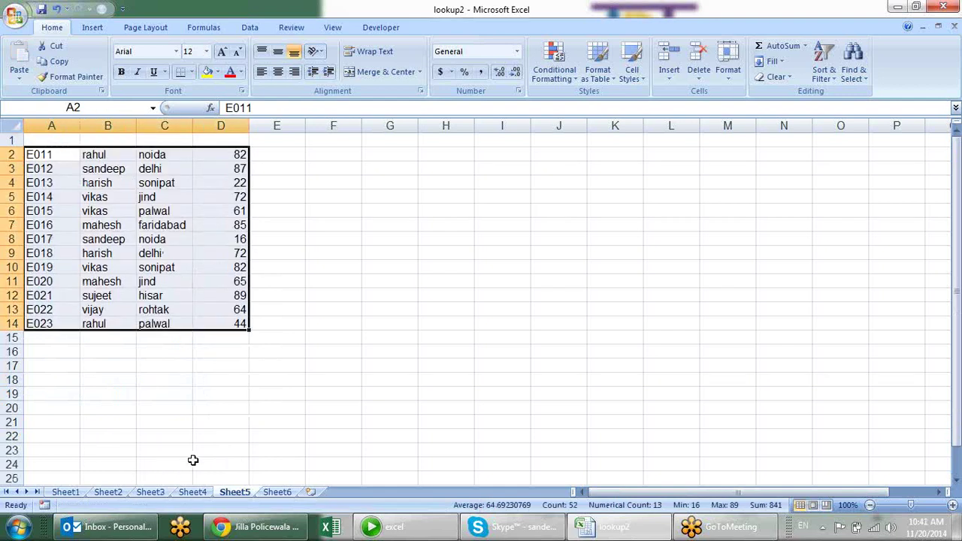
# Paste the EID, Name, City, Sales header row into A1 of Sheet4 and Sheet5
pyautogui.click(197, 492)
pyautogui.click(151, 491)
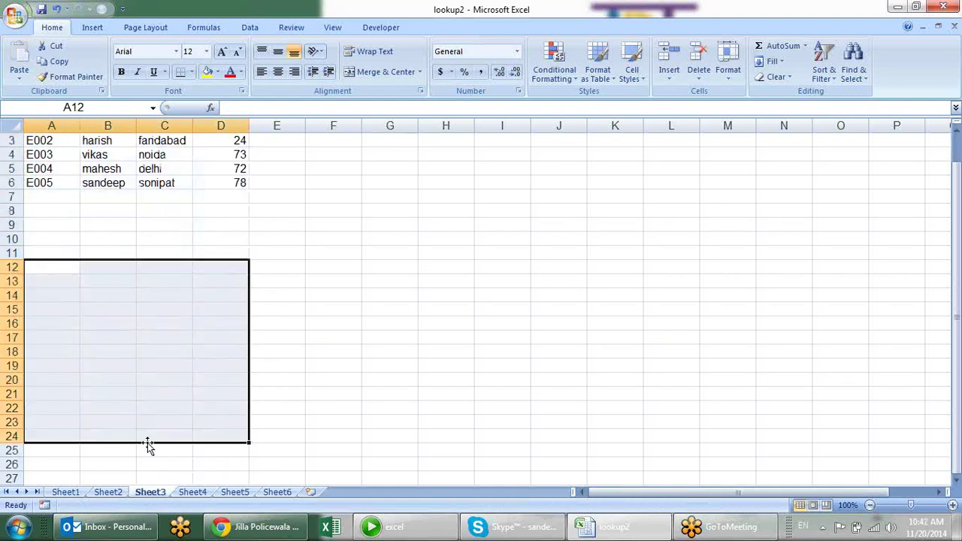
pyautogui.click(132, 200)
pyautogui.scroll(1, 126, 223)
pyautogui.moveTo(49, 138)
pyautogui.mouseDown()
pyautogui.moveTo(198, 152)
pyautogui.moveTo(221, 139)
pyautogui.mouseUp()
pyautogui.hotkey('ctrl', 'c')
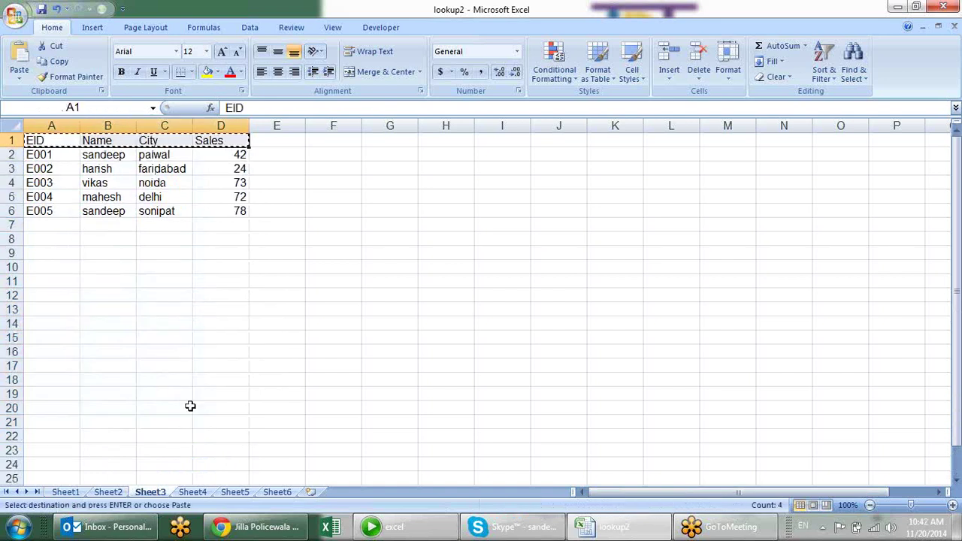
pyautogui.click(194, 492)
pyautogui.click(73, 135)
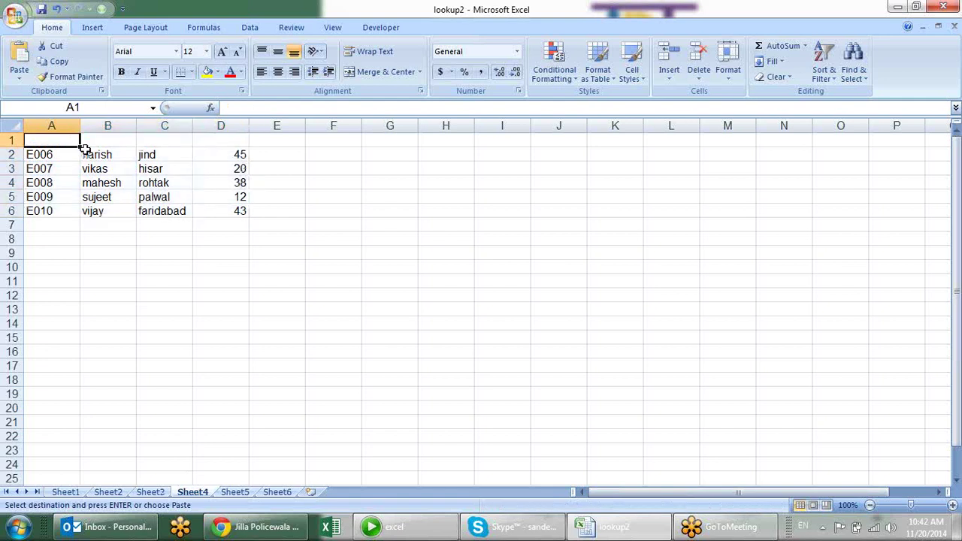
pyautogui.hotkey('ctrl', 'v')
pyautogui.click(232, 493)
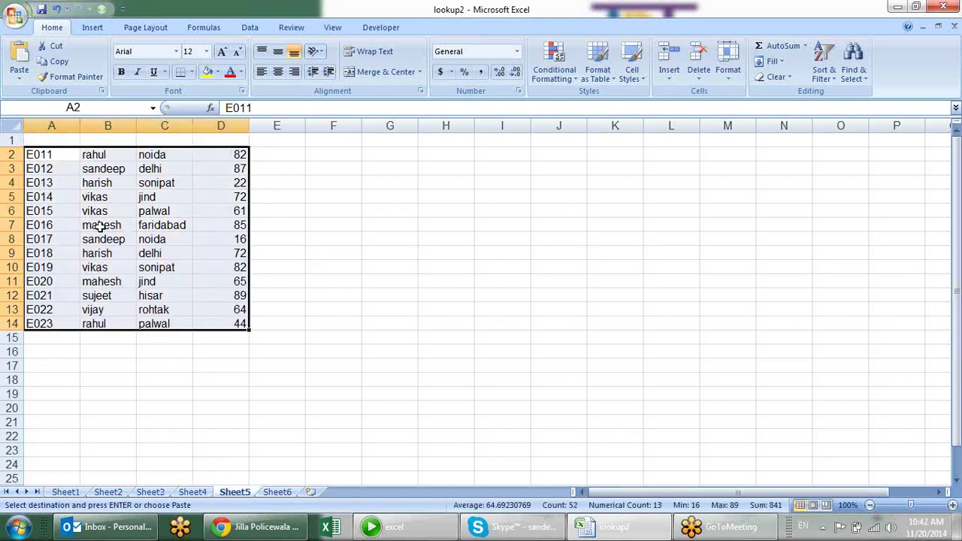
pyautogui.click(56, 138)
pyautogui.hotkey('ctrl', 'v')
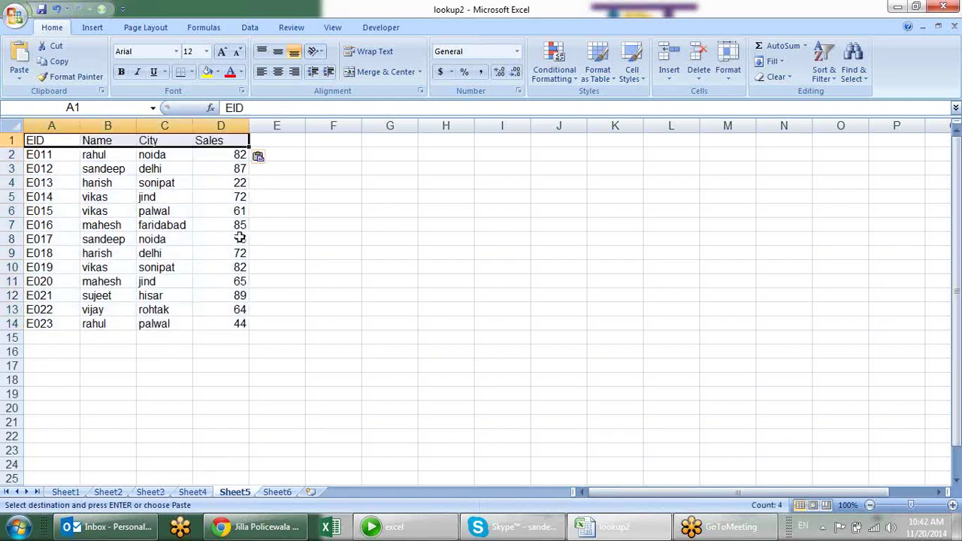
pyautogui.click(277, 222)
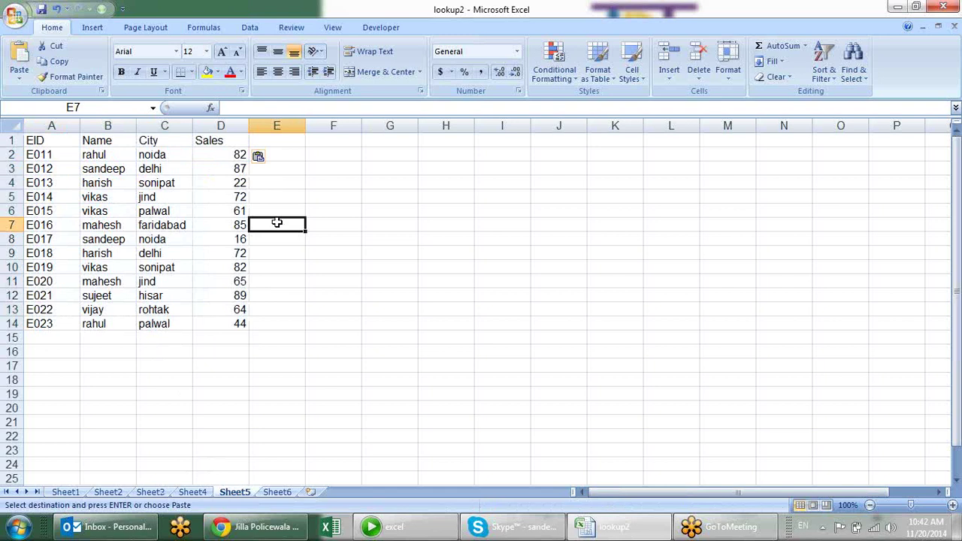
# Review the split data on Sheets 3–5 and copy the header row again
pyautogui.click(151, 495)
pyautogui.click(192, 493)
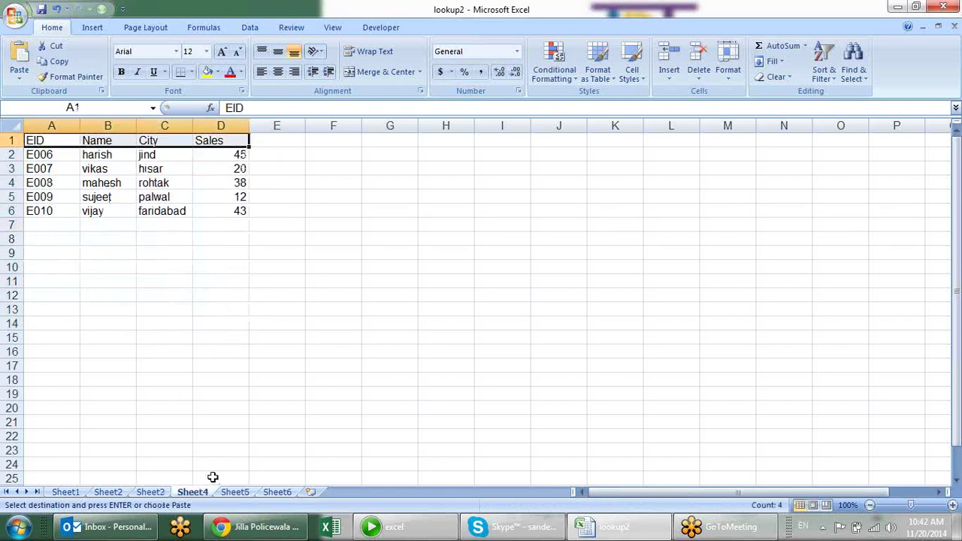
pyautogui.click(235, 493)
pyautogui.click(153, 492)
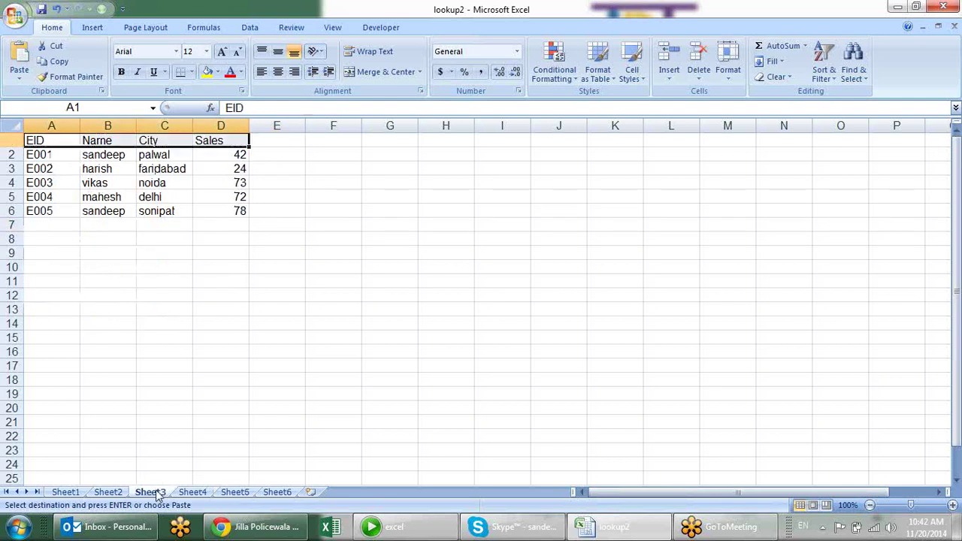
pyautogui.press('Escape')
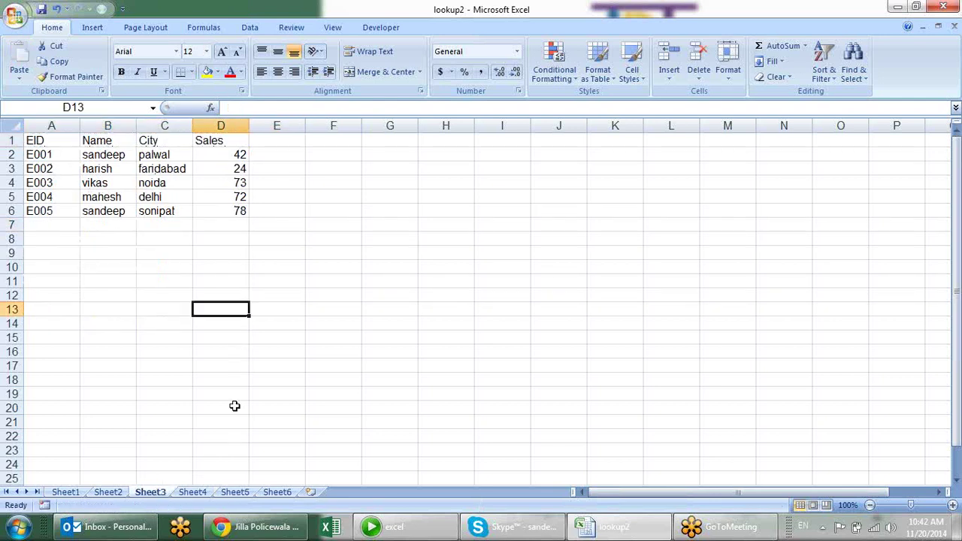
pyautogui.moveTo(62, 136); pyautogui.dragTo(225, 138)
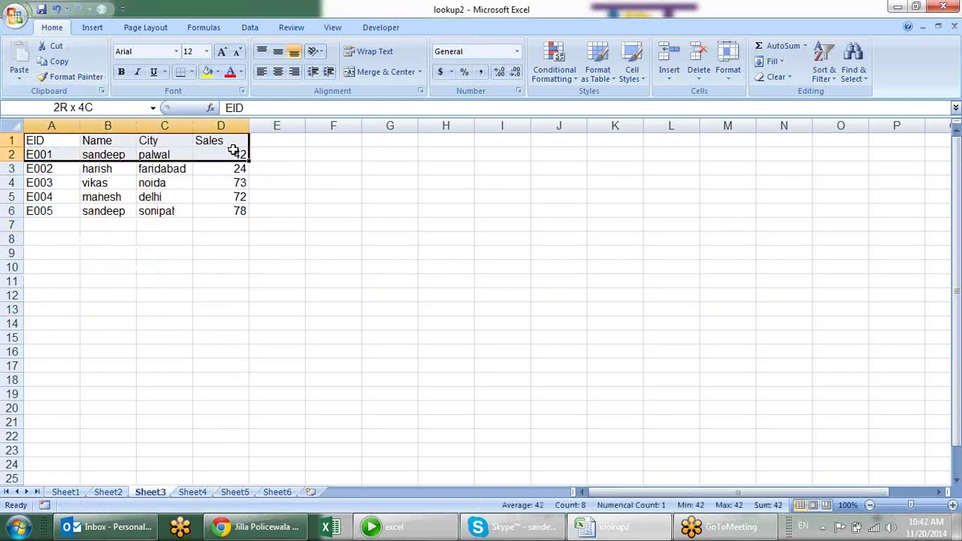
pyautogui.hotkey('ctrl', 'c')
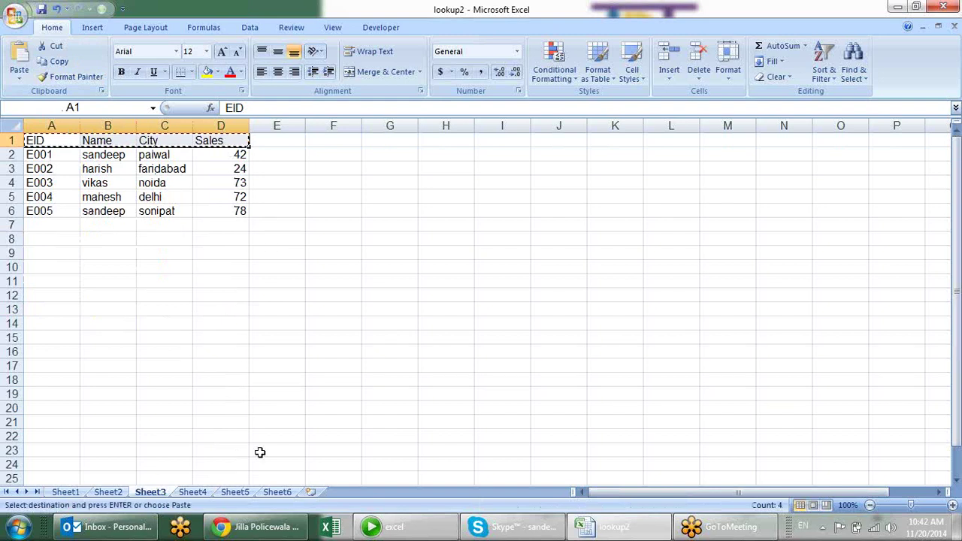
pyautogui.click(232, 494)
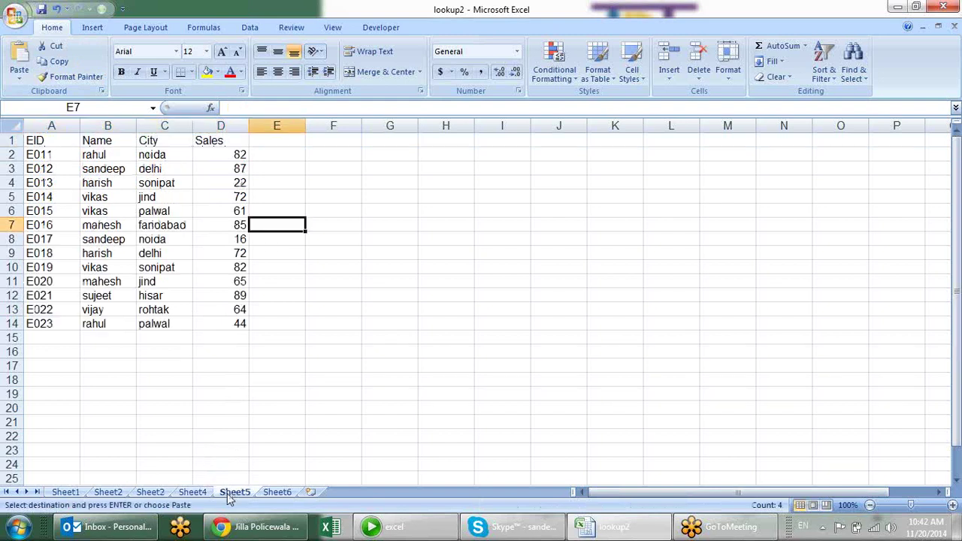
pyautogui.click(208, 494)
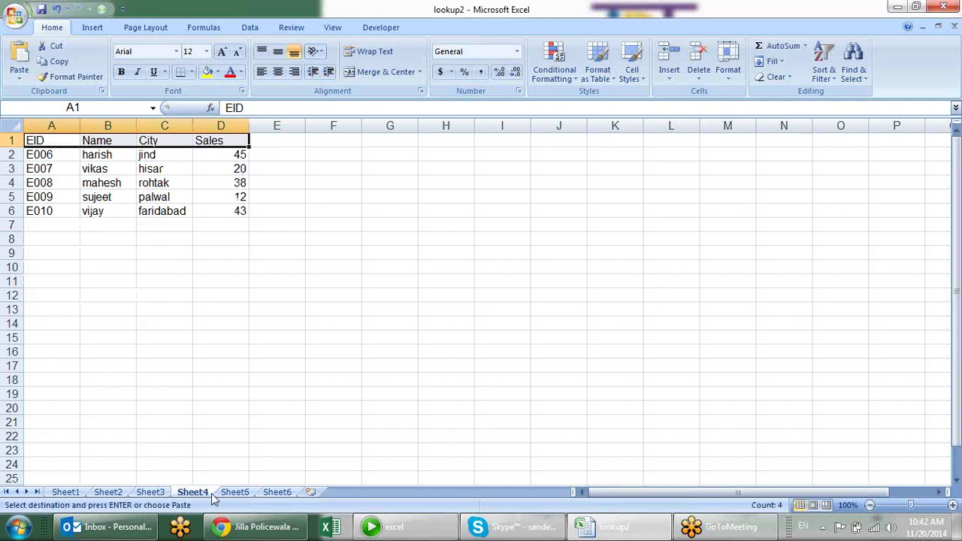
# Paste the EID, Name, City, Sales headers into row 1 of blank Sheet6
pyautogui.click(239, 494)
pyautogui.click(276, 493)
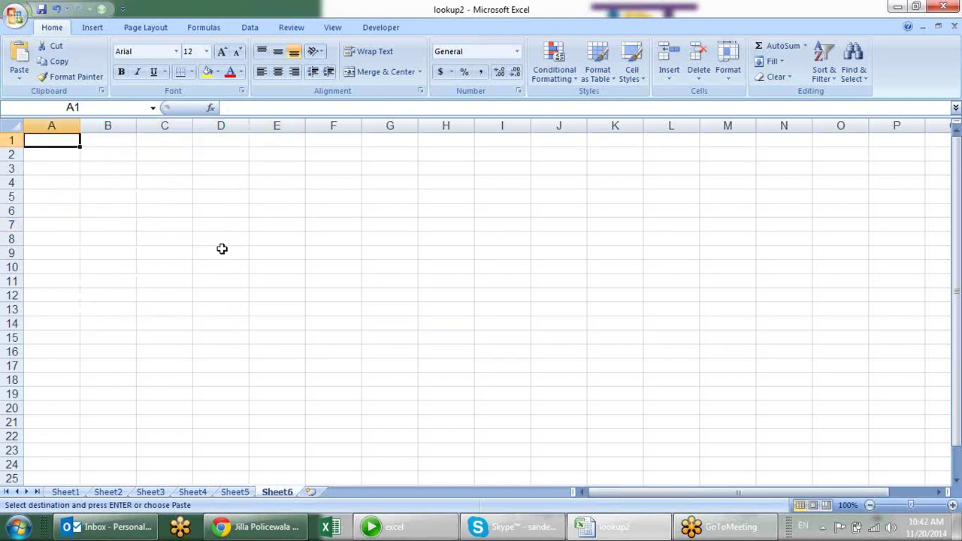
pyautogui.hotkey('ctrl', 'v')
pyautogui.click(190, 239)
# Enter E001, E022 and E006 in A2:A4 and start typing the next ID
pyautogui.click(75, 156)
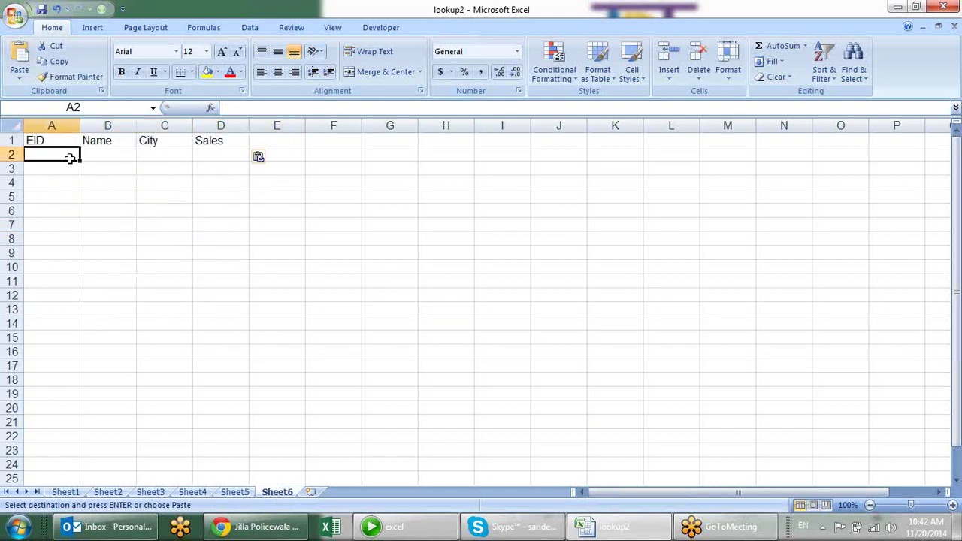
pyautogui.write('E')
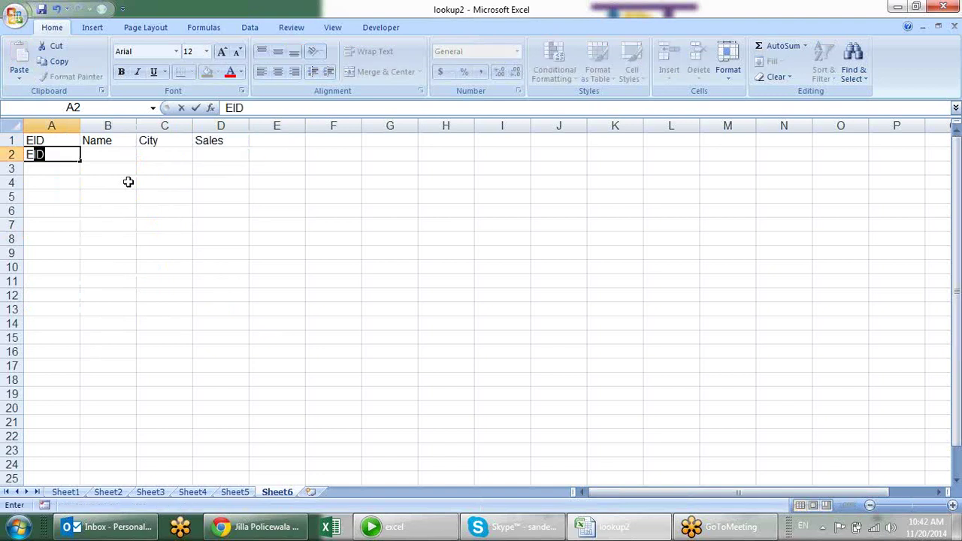
pyautogui.write('001')
pyautogui.press('Return')
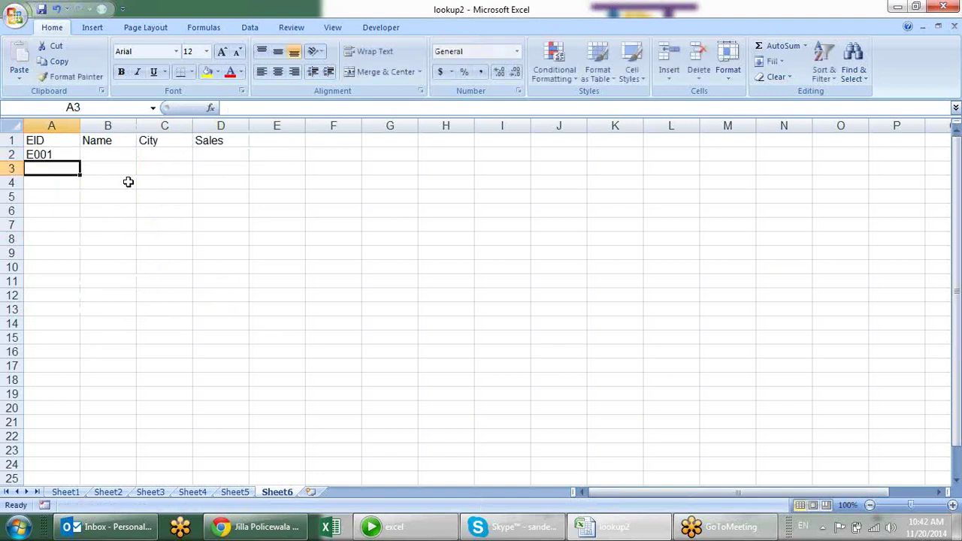
pyautogui.write('E')
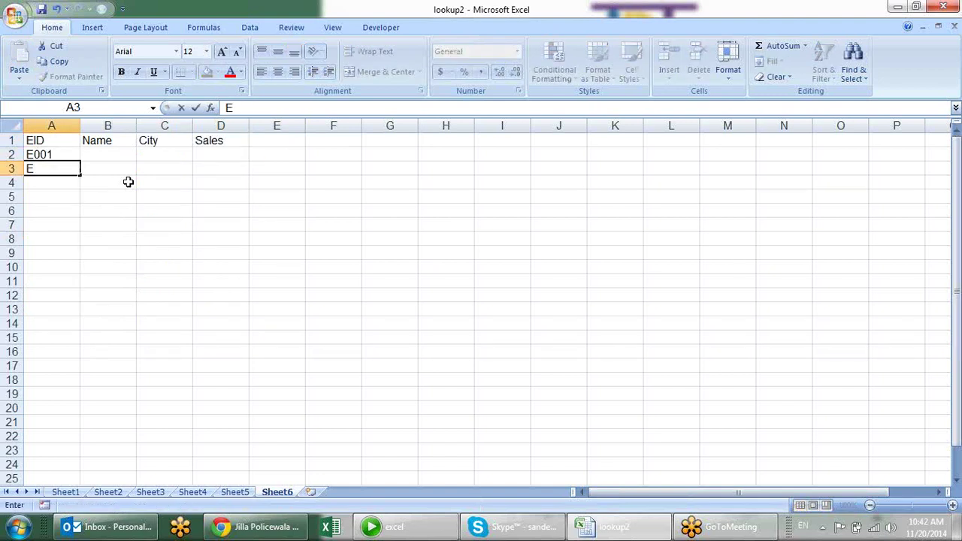
pyautogui.write('022')
pyautogui.press('Return')
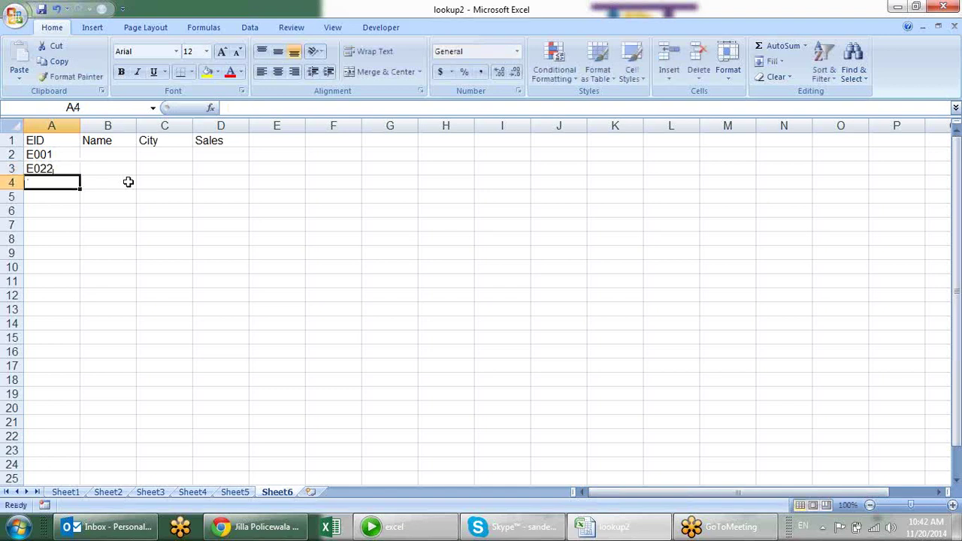
pyautogui.write('E')
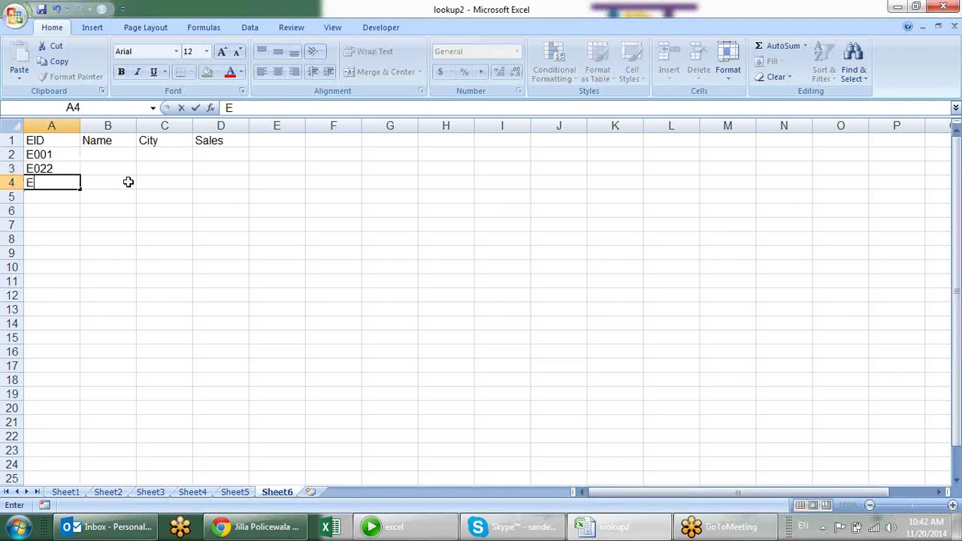
pyautogui.write('00')
pyautogui.write('6')
pyautogui.press('Return')
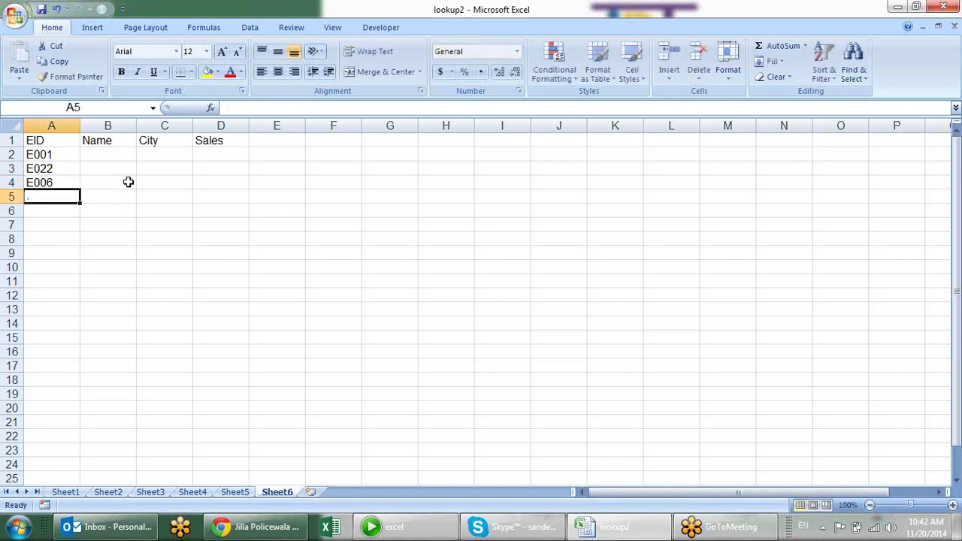
pyautogui.write('E00')
pyautogui.press('BackSpace')
# Enter E019 in A5 and begin a VLOOKUP in B2 using A2 as the lookup value
pyautogui.write('19')
pyautogui.press('Return')
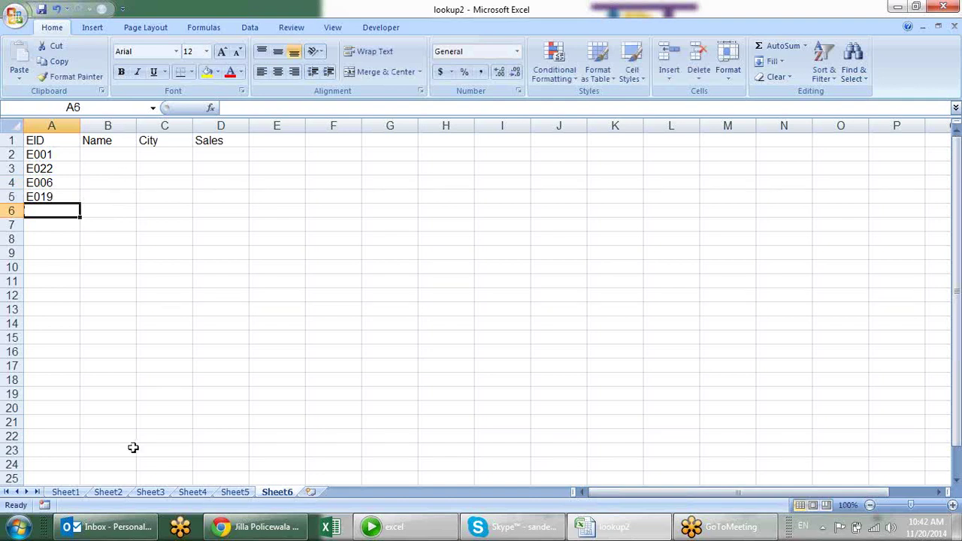
pyautogui.click(107, 151)
pyautogui.write('=')
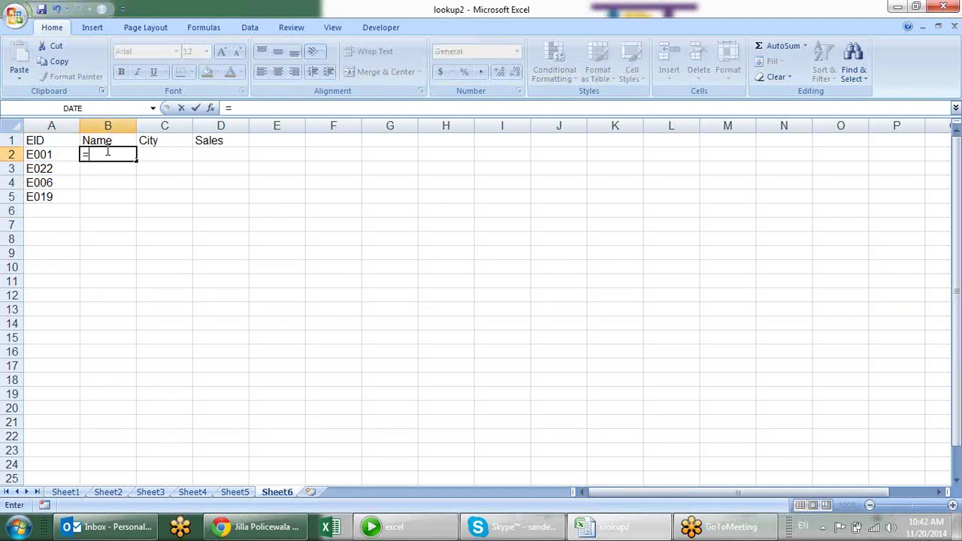
pyautogui.write('vlo')
pyautogui.press('Tab')
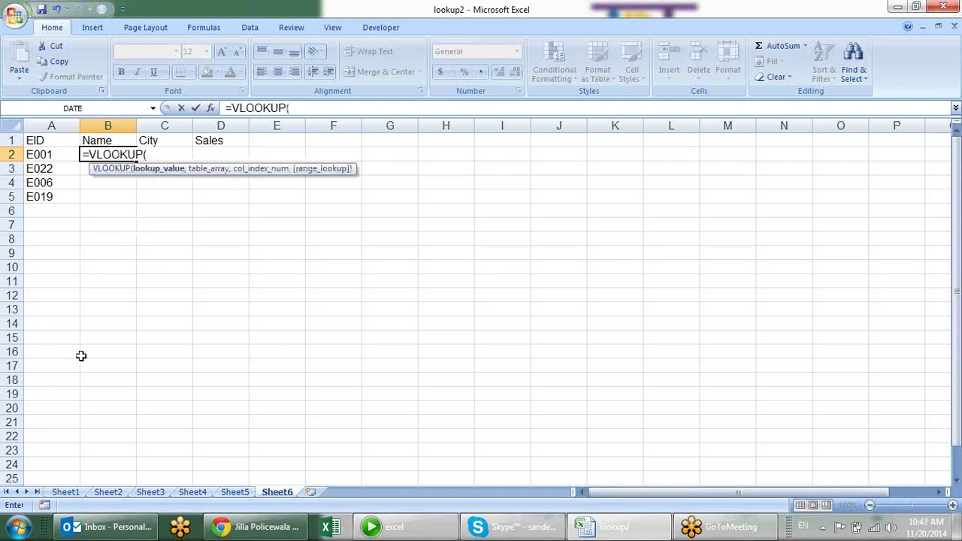
pyautogui.click(52, 155)
pyautogui.write(',')
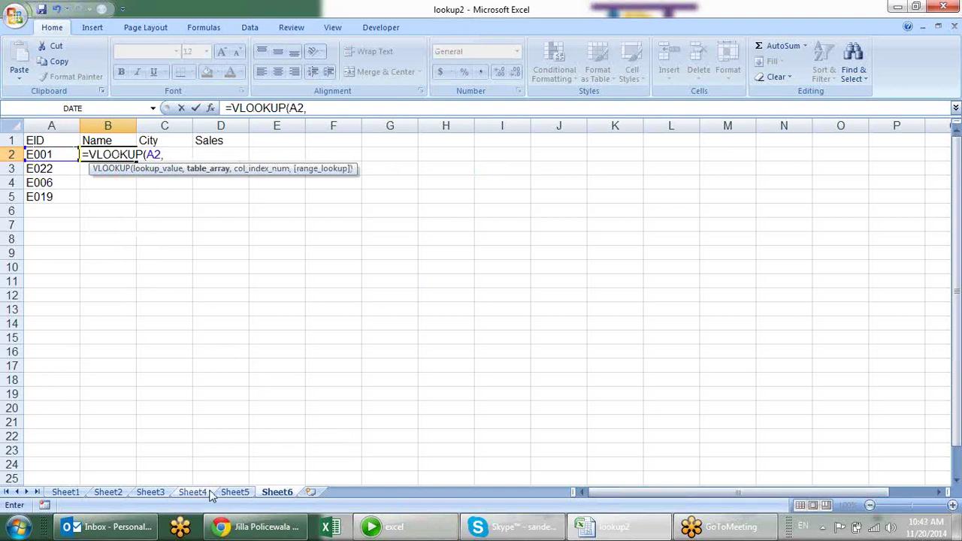
# Complete B2 as =VLOOKUP($A2,Sheet3!$A:$D,2,0) against Sheet3 columns A:D
pyautogui.click(161, 497)
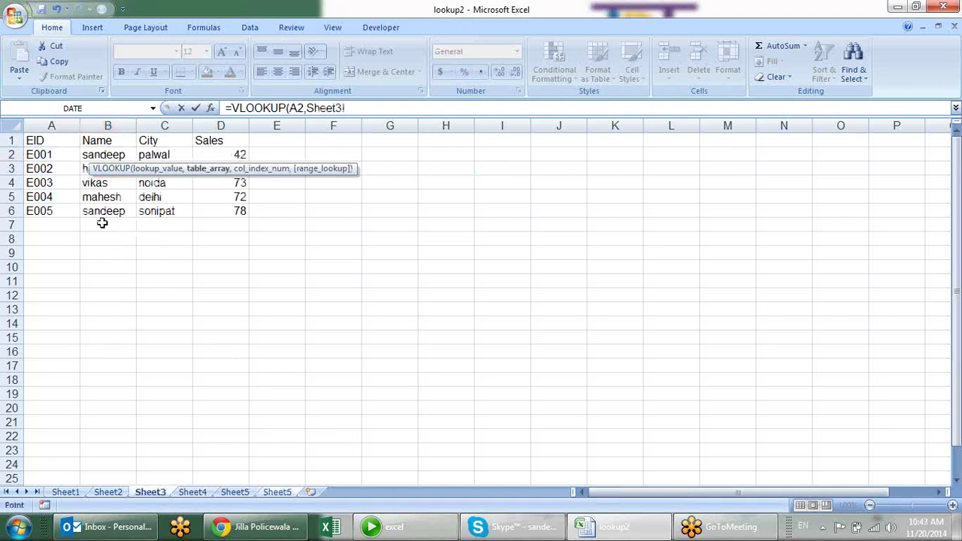
pyautogui.moveTo(63, 126); pyautogui.dragTo(220, 125)
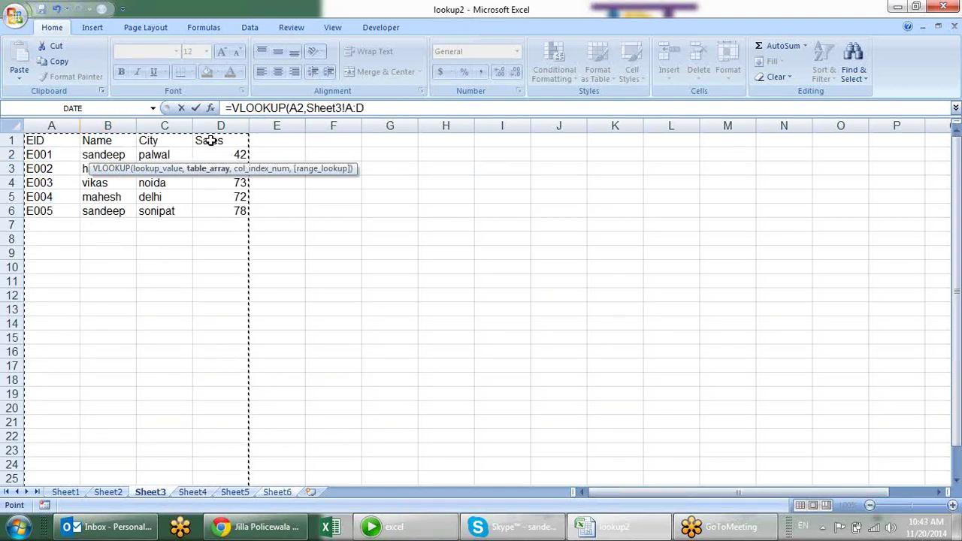
pyautogui.press('F4')
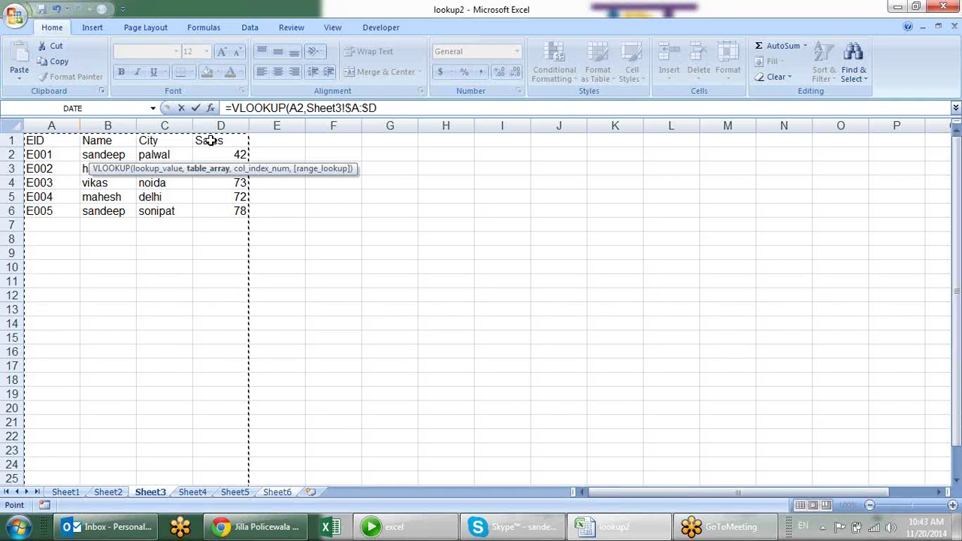
pyautogui.click(292, 108)
pyautogui.write('$')
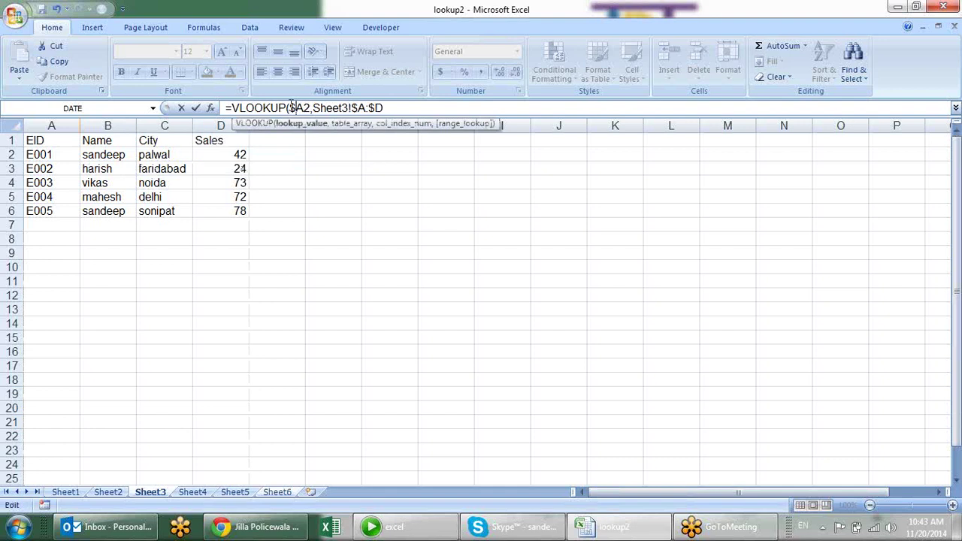
pyautogui.click(396, 108)
pyautogui.write(',2')
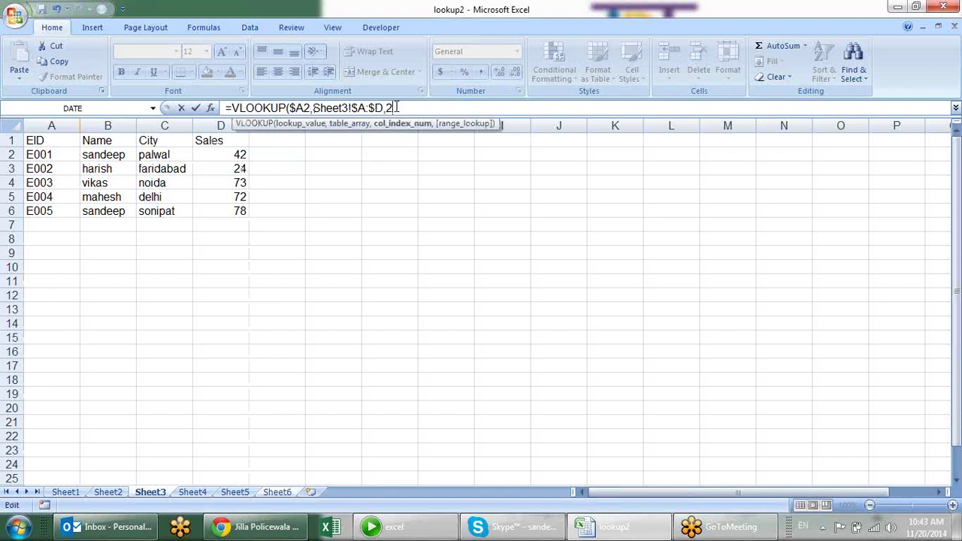
pyautogui.write(',0)')
pyautogui.press('Return')
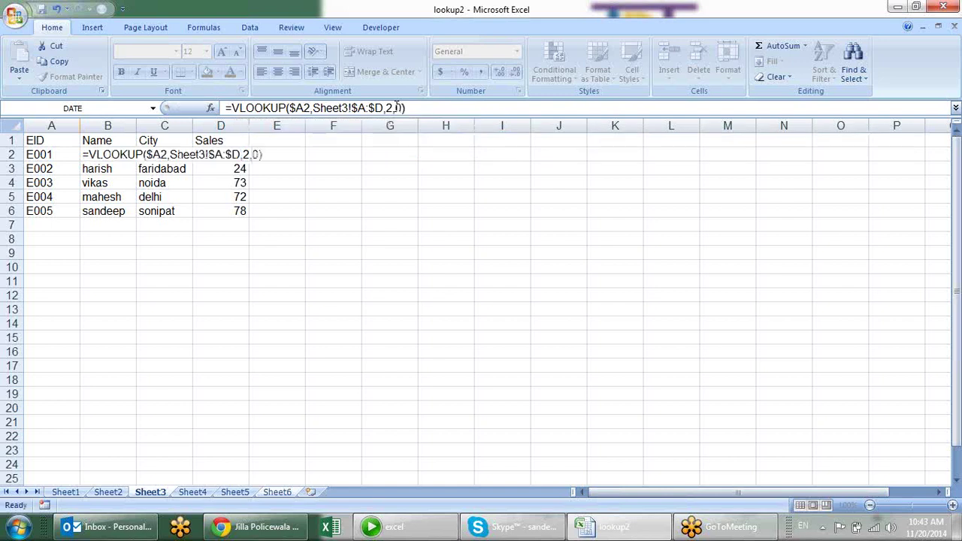
pyautogui.press('Return')
# Change the column index to {2,3,4} and array-enter the lookup across B2:D2, showing palwal and 42
pyautogui.click(123, 154)
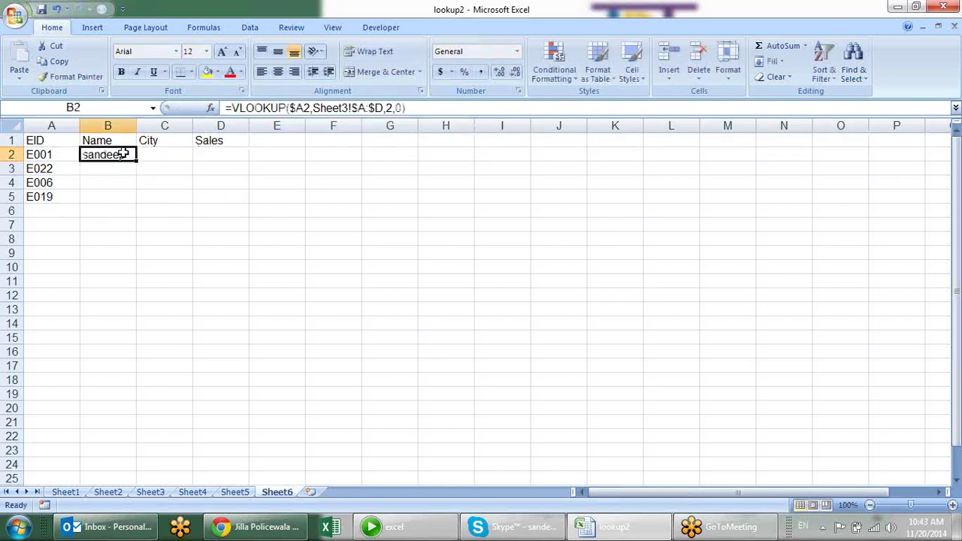
pyautogui.moveTo(123, 155); pyautogui.dragTo(204, 157)
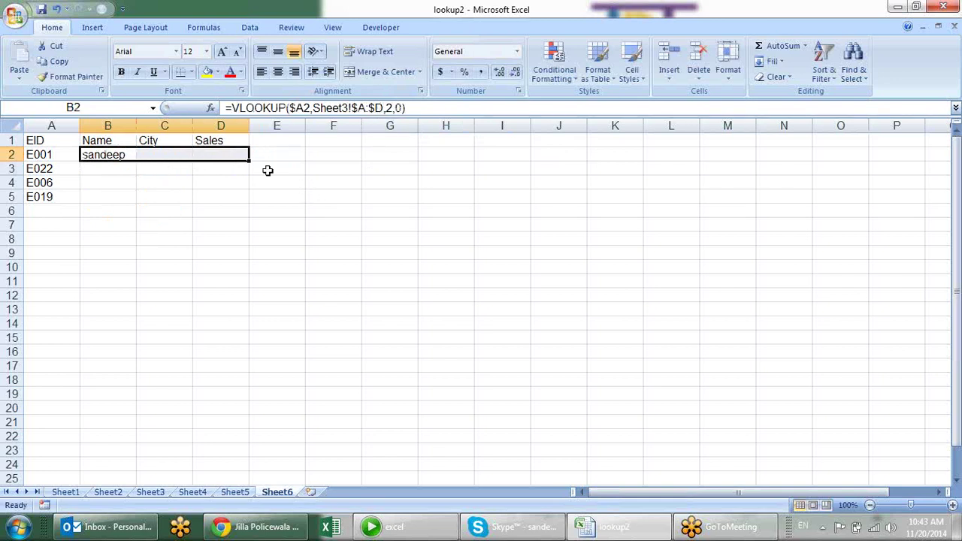
pyautogui.doubleClick(129, 154)
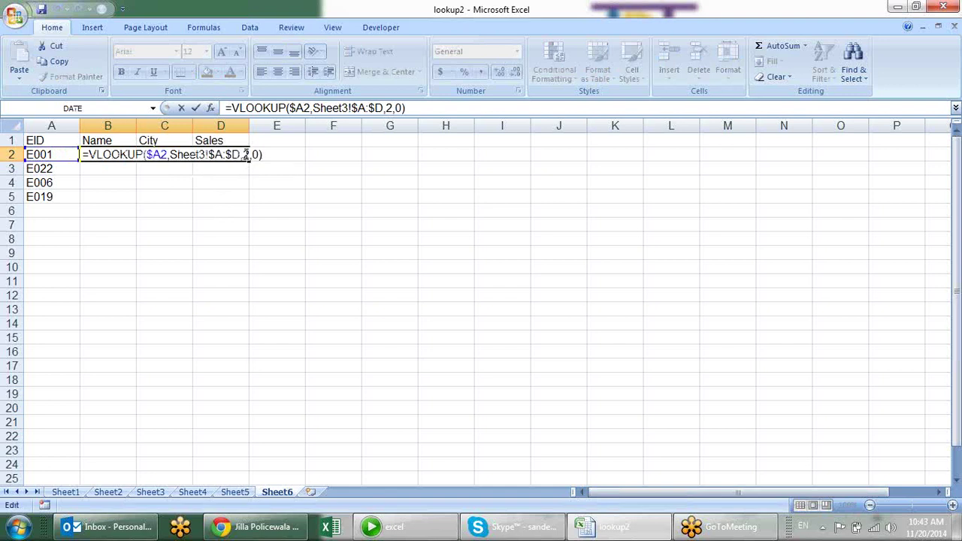
pyautogui.click(245, 156)
pyautogui.press('BackSpace')
pyautogui.write('{')
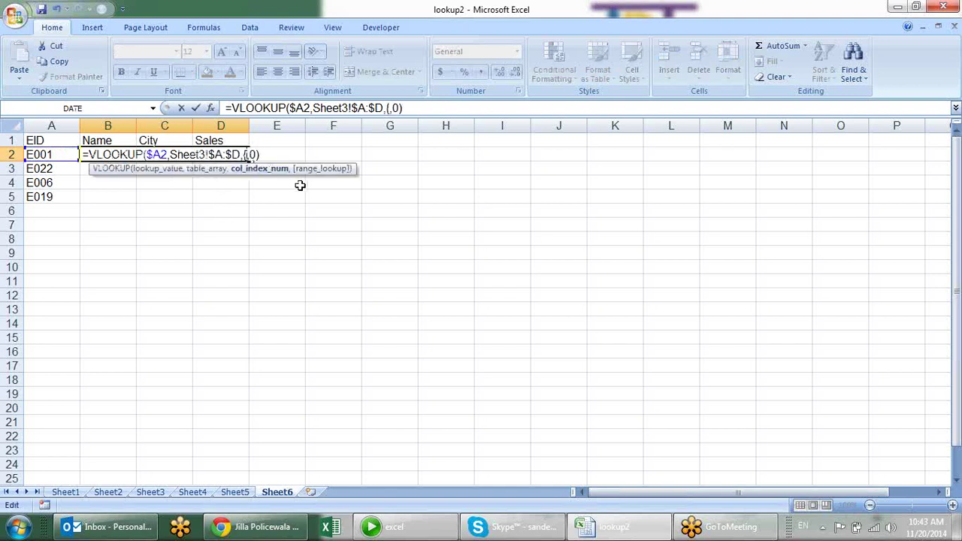
pyautogui.write('2,2')
pyautogui.press('BackSpace')
pyautogui.write('3,4')
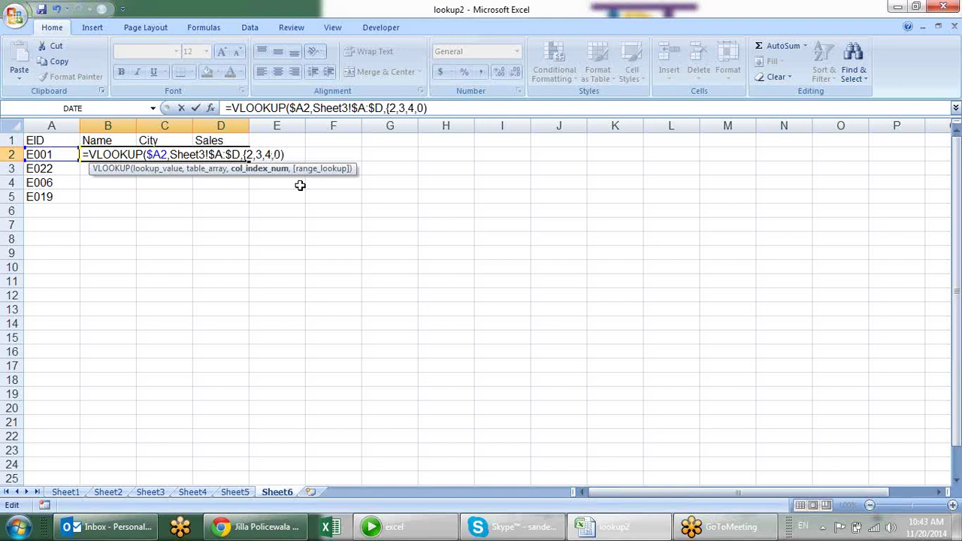
pyautogui.write('}')
pyautogui.hotkey('ctrl', 'shift', 'Return')
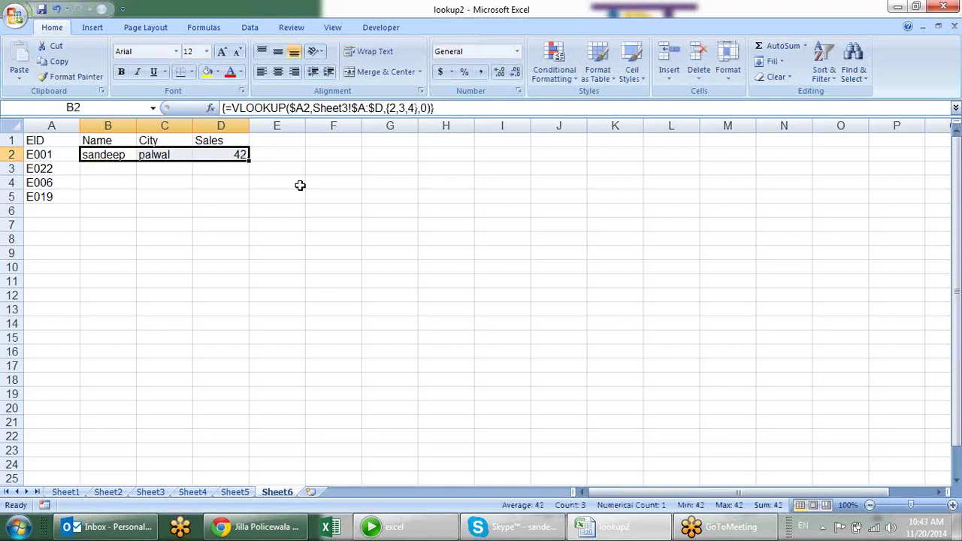
# Check the row-2 results, then fill B2:D2 down to row 5, where E022, E006, E019 show #N/A
pyautogui.click(133, 154)
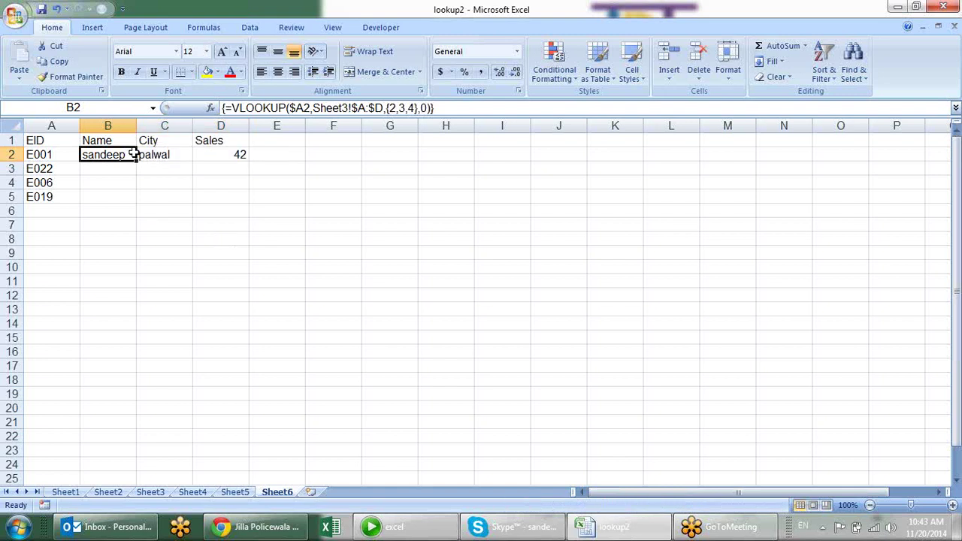
pyautogui.click(161, 150)
pyautogui.click(226, 151)
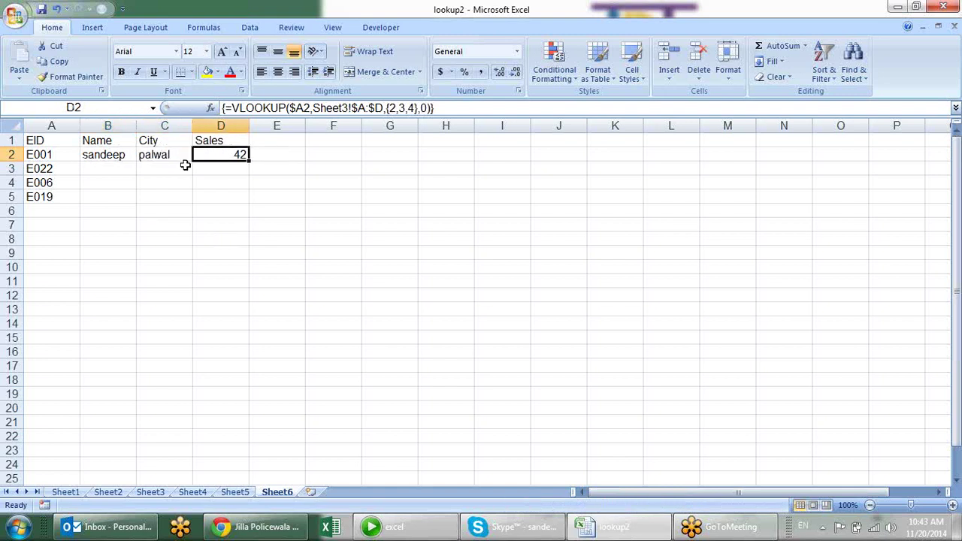
pyautogui.click(139, 155)
pyautogui.click(124, 154)
pyautogui.doubleClick(121, 154)
pyautogui.moveTo(120, 154)
pyautogui.mouseDown()
pyautogui.moveTo(226, 153)
pyautogui.moveTo(112, 158)
pyautogui.mouseUp()
pyautogui.hotkey('ctrl', 'shift', 'Return')
pyautogui.press('Return')
pyautogui.moveTo(249, 160); pyautogui.dragTo(253, 206)
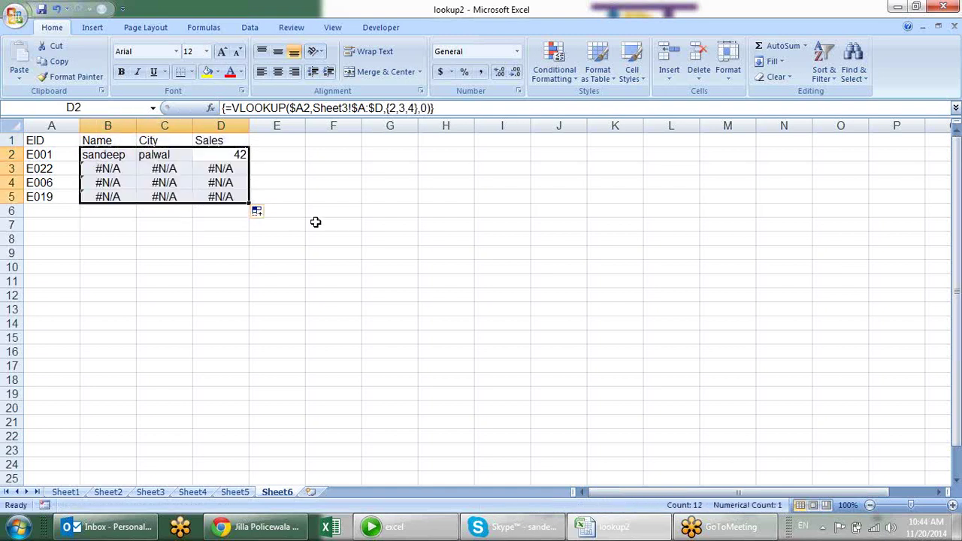
pyautogui.click(316, 222)
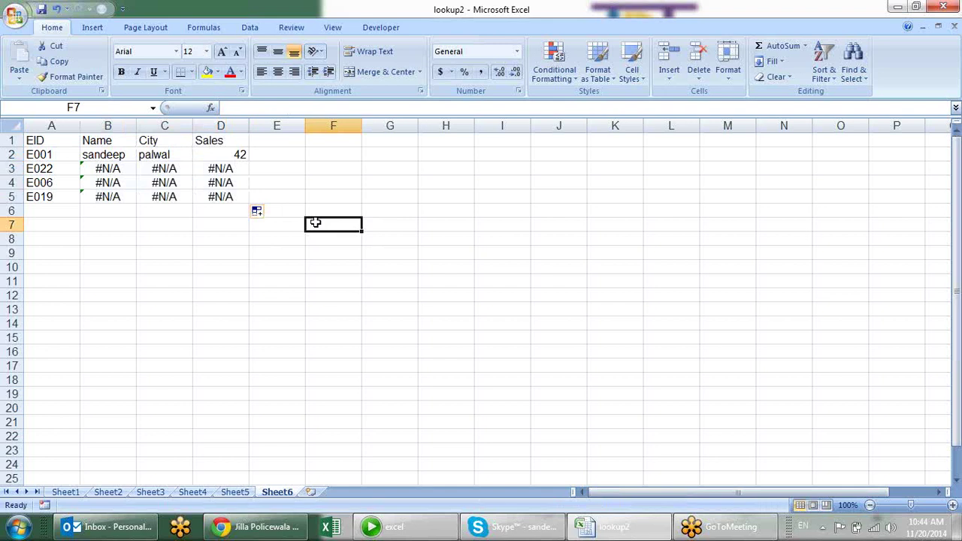
# Select the B2:D2 array and wrap its Sheet3 lookup in IFERROR
pyautogui.click(102, 153)
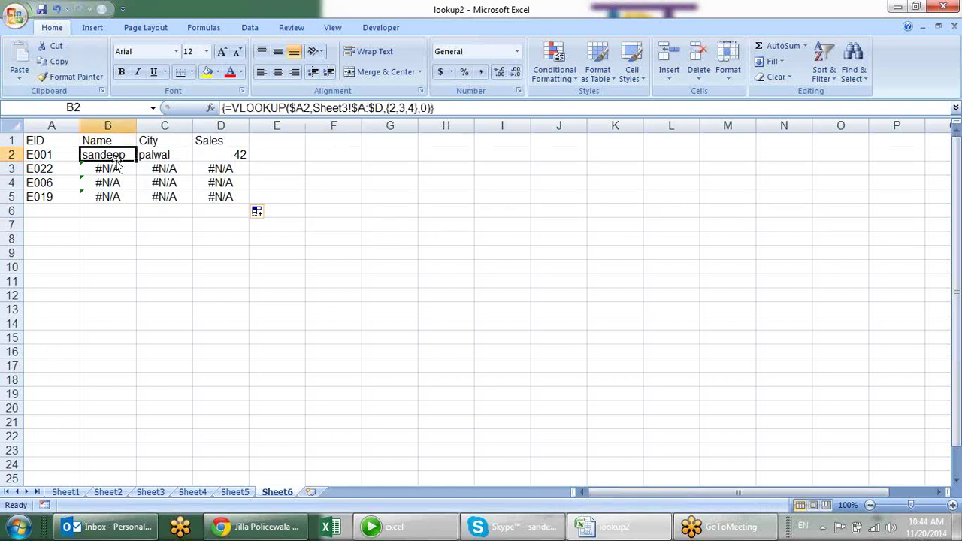
pyautogui.click(232, 154)
pyautogui.moveTo(232, 154); pyautogui.dragTo(112, 154)
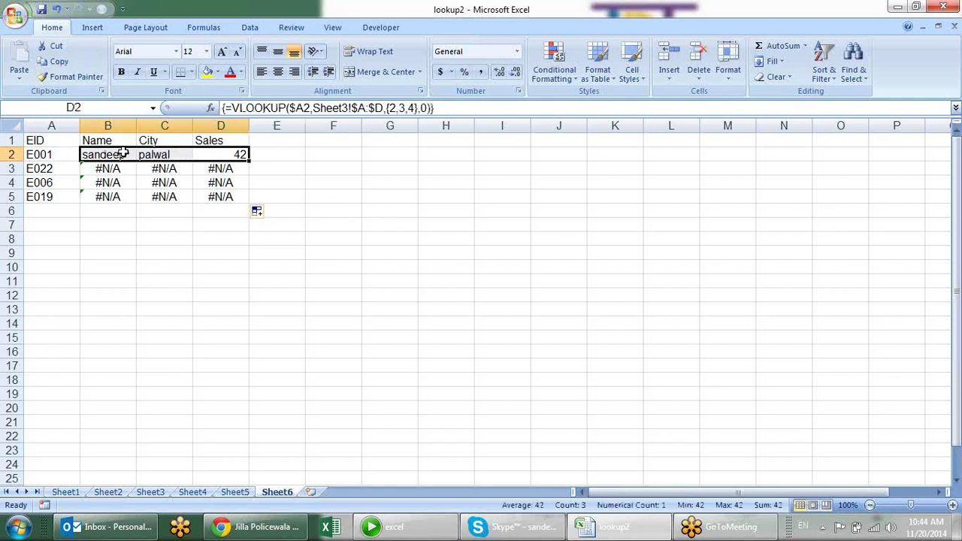
pyautogui.click(243, 108)
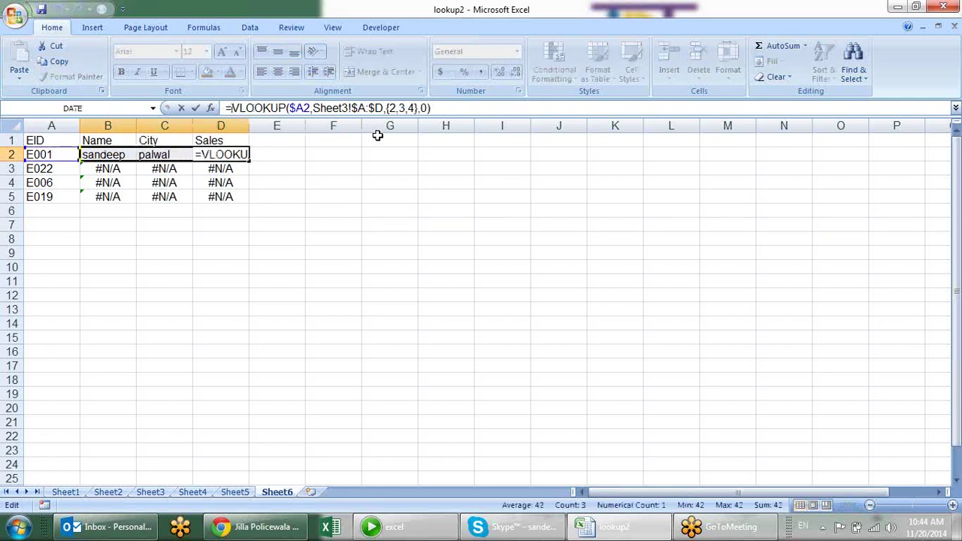
pyautogui.write('if')
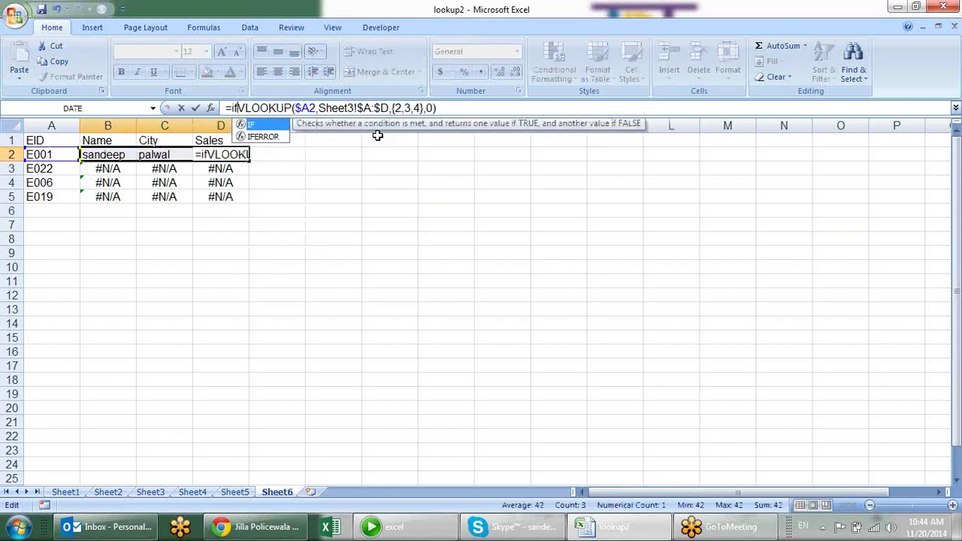
pyautogui.press('Down')
pyautogui.press('Tab')
# Add fallback VLOOKUP($A2,Sheet4!$A:$D,{2,3,4},0) and re-enter B2:D2 as an array formula
pyautogui.click(487, 108)
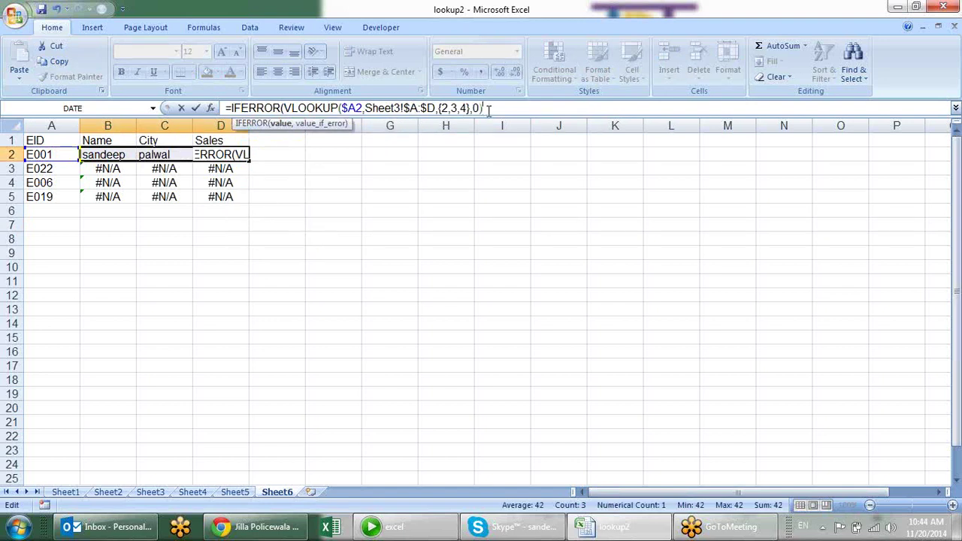
pyautogui.write(',')
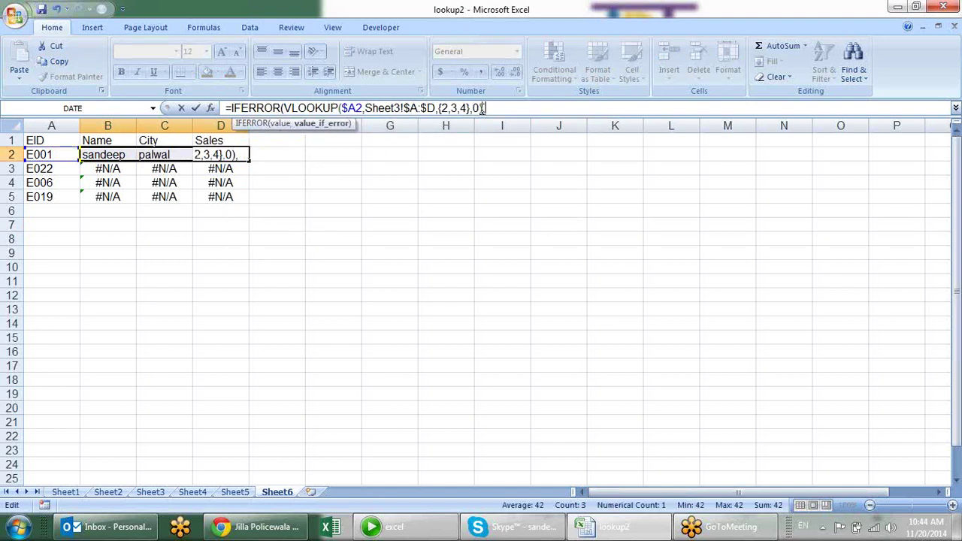
pyautogui.write('vl')
pyautogui.press('Tab')
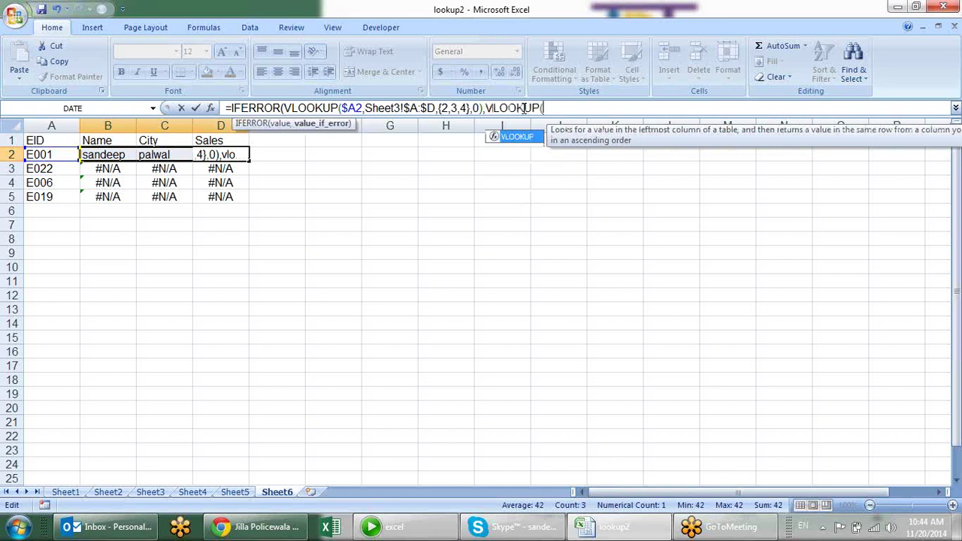
pyautogui.click(55, 154)
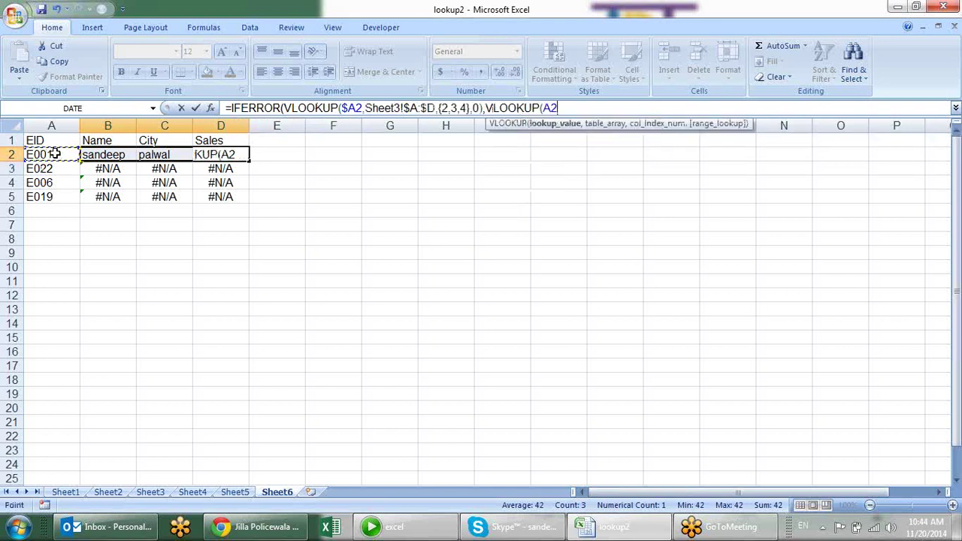
pyautogui.press('F4')
pyautogui.press('F4')
pyautogui.press('F4')
pyautogui.write('$A2,')
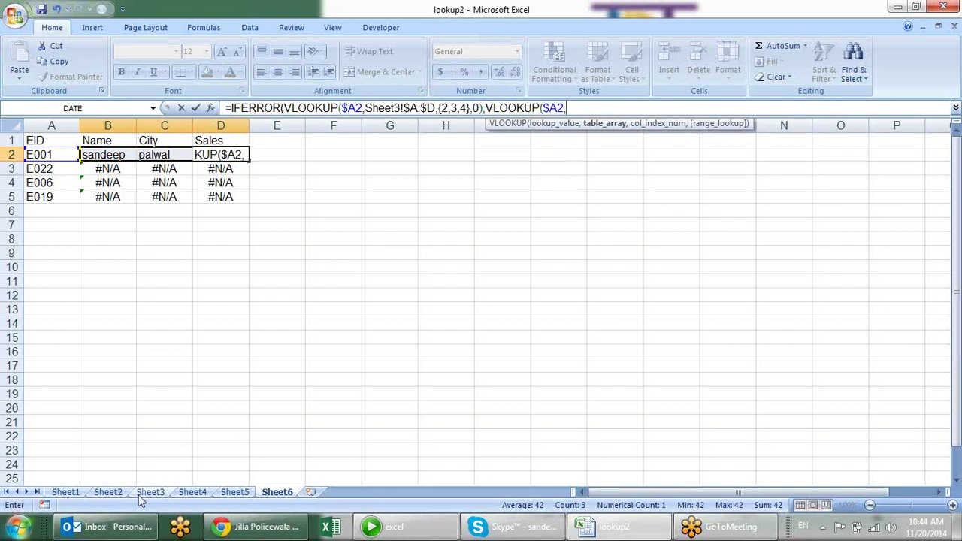
pyautogui.click(192, 489)
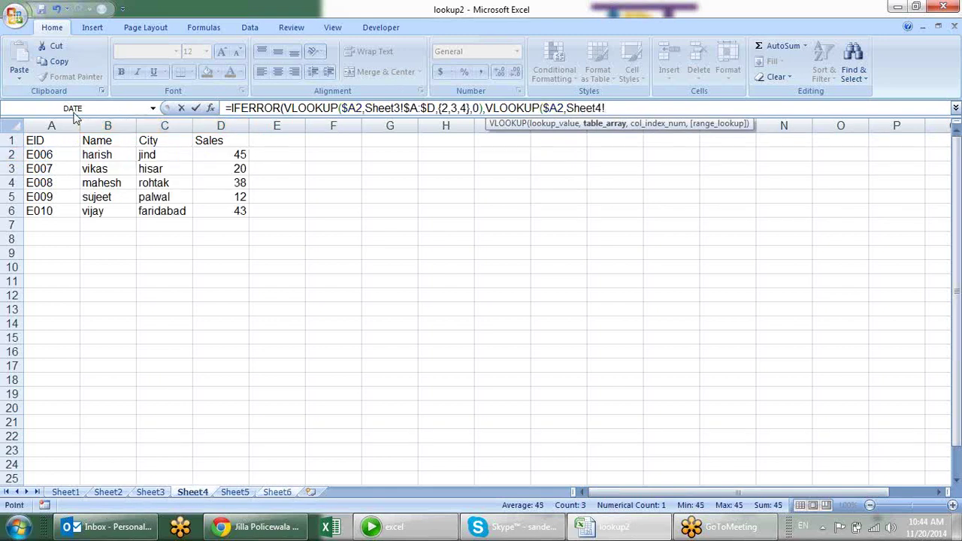
pyautogui.moveTo(67, 125); pyautogui.dragTo(217, 125)
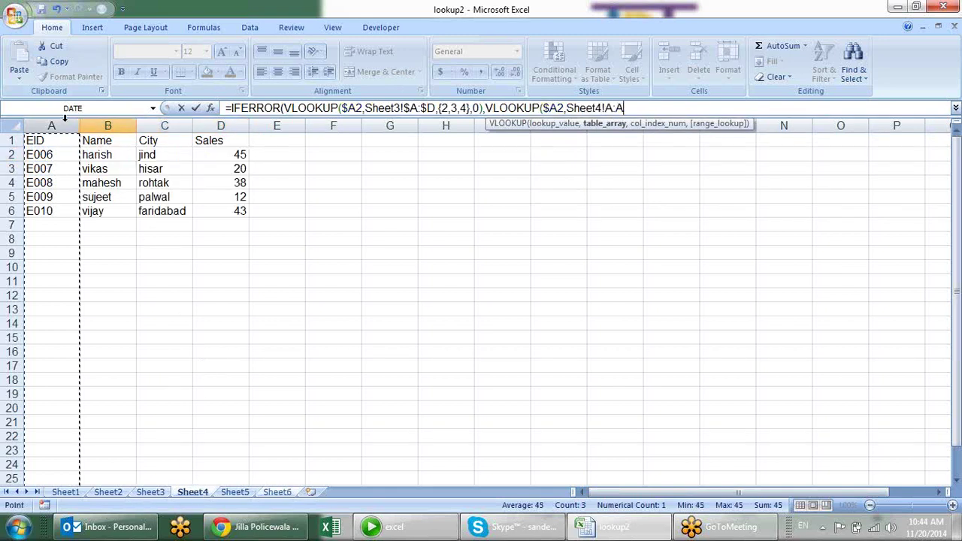
pyautogui.press('F4')
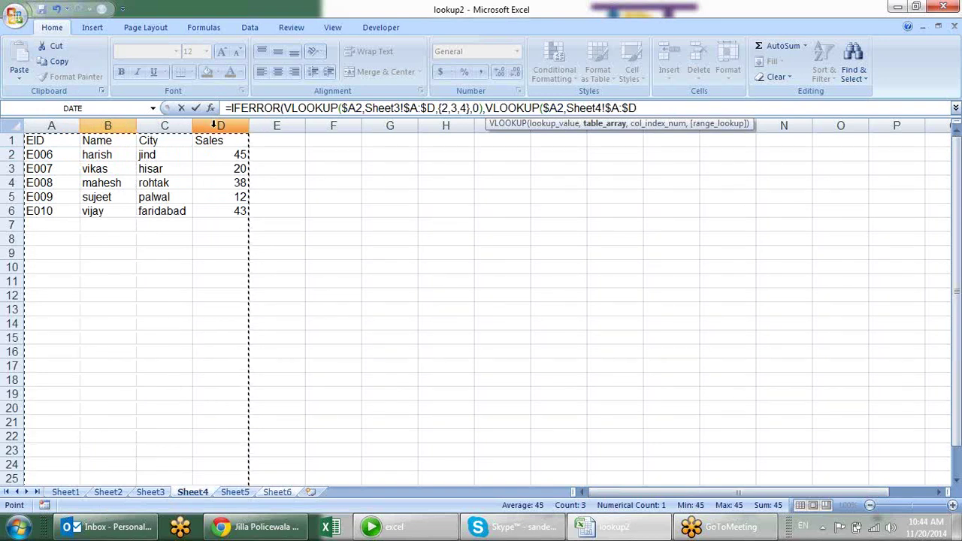
pyautogui.write(',')
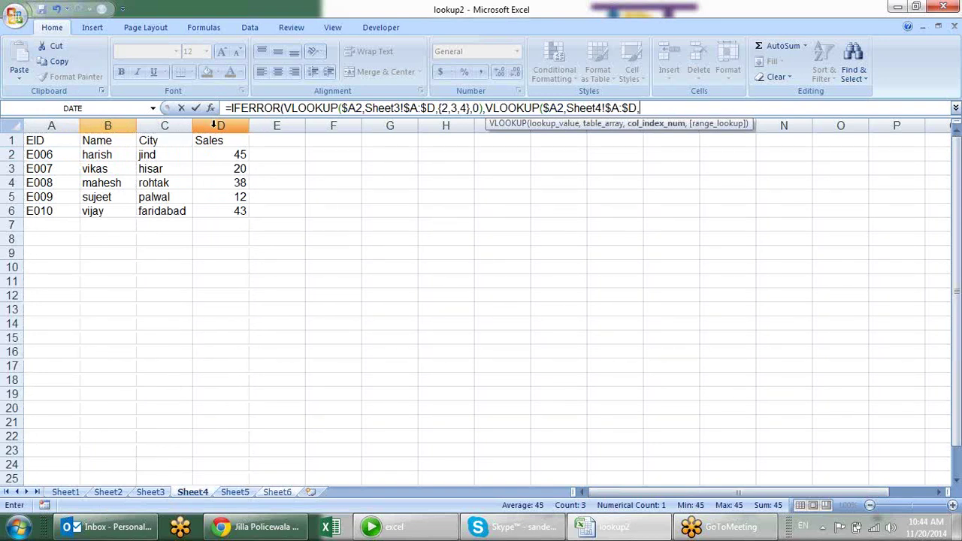
pyautogui.write('{2,3,4},0')
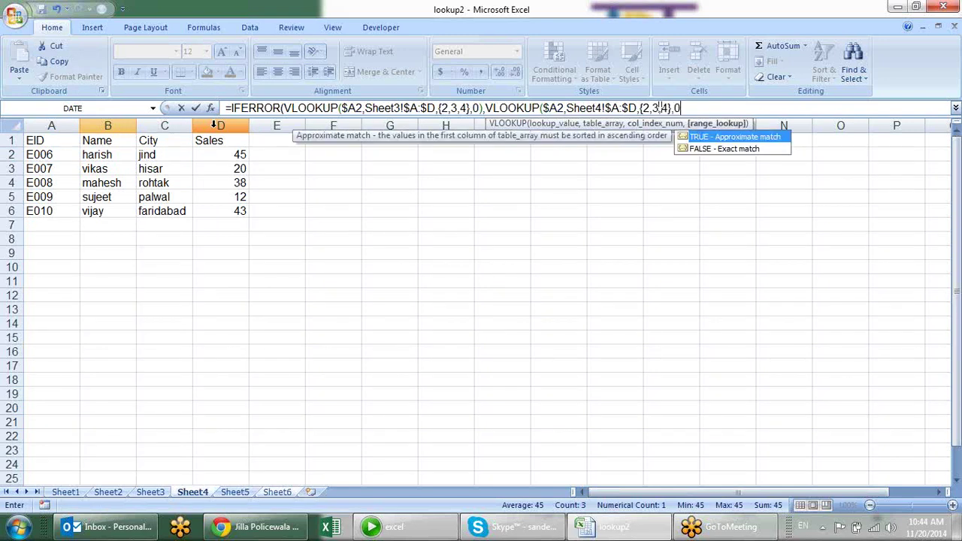
pyautogui.write('))')
pyautogui.hotkey('ctrl', 'shift', 'Return')
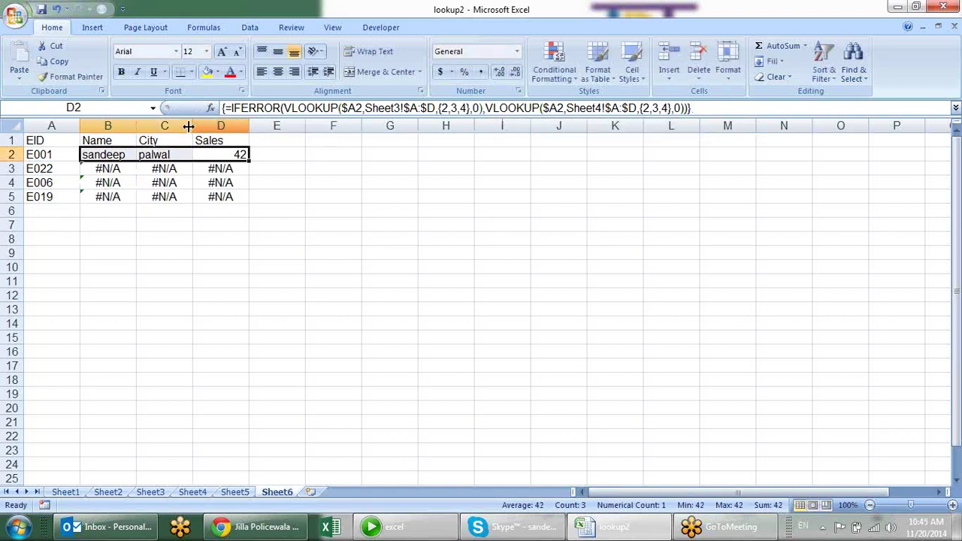
# Fill the Sheet4-fallback lookup down to row 5 and check E006's results, jind and 45
pyautogui.moveTo(246, 157); pyautogui.dragTo(251, 200)
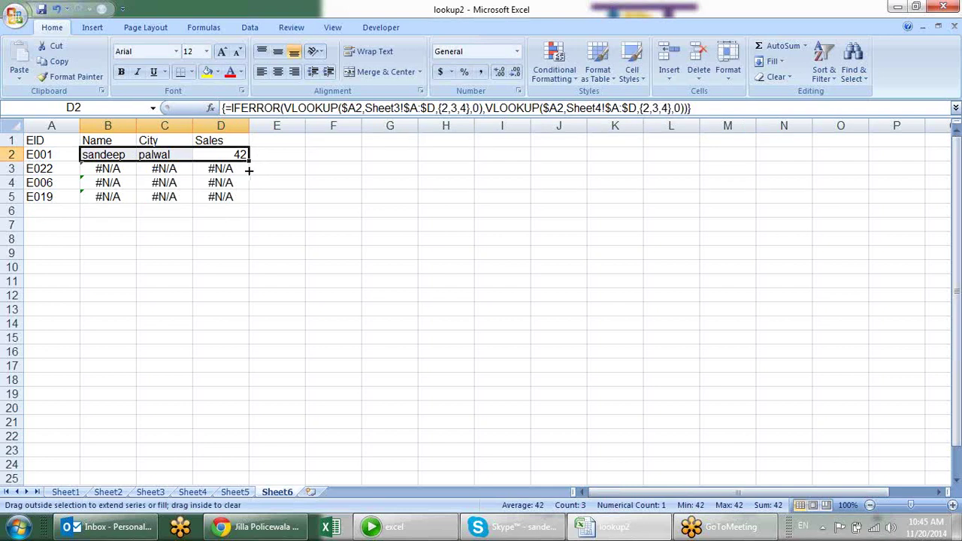
pyautogui.click(401, 225)
pyautogui.click(123, 181)
pyautogui.click(162, 182)
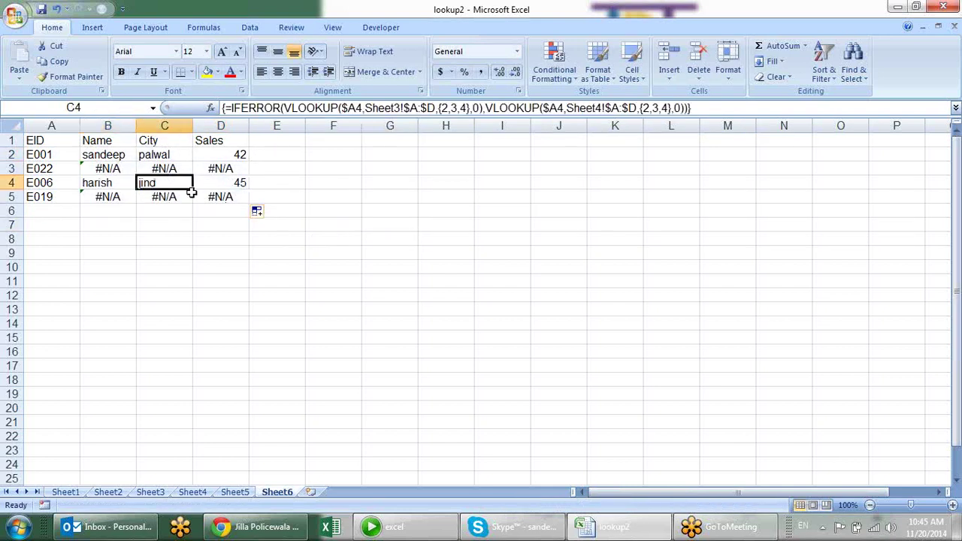
pyautogui.click(219, 187)
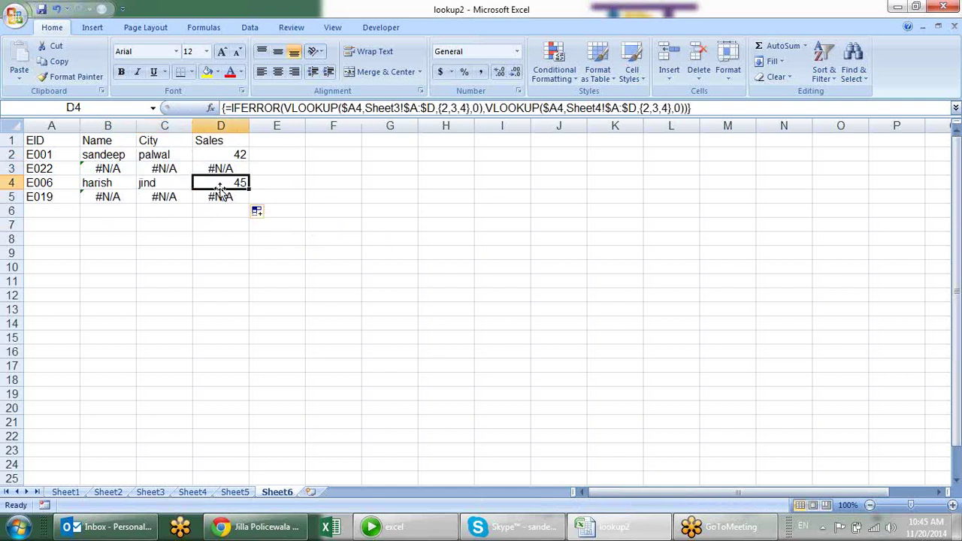
# Wrap the row-2 lookup formula in a second IFERROR
pyautogui.click(119, 157)
pyautogui.click(226, 109)
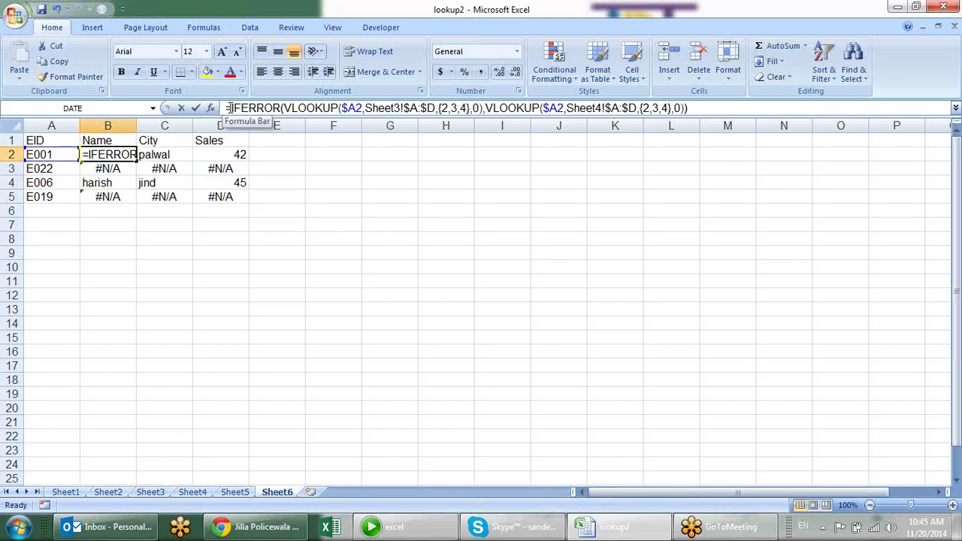
pyautogui.write('if')
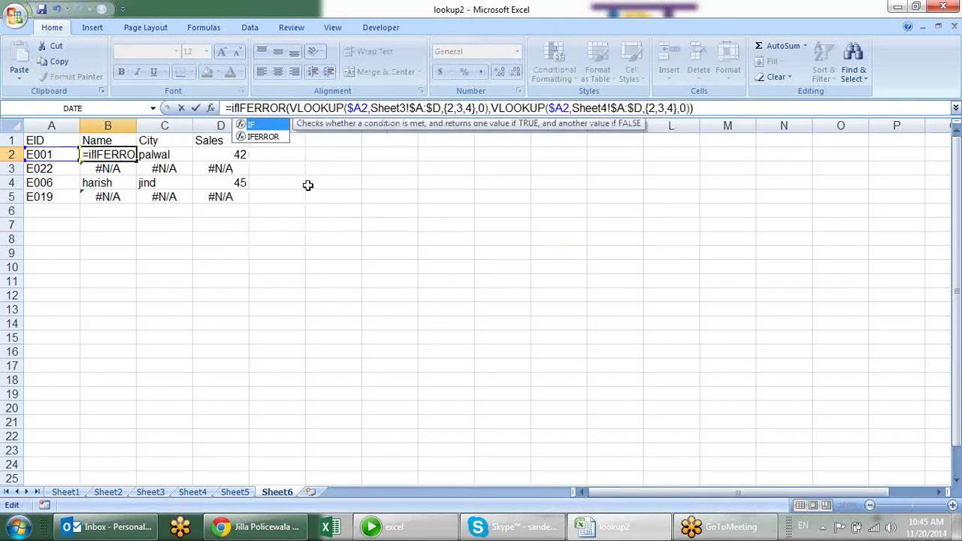
pyautogui.press('Down')
pyautogui.press('Tab')
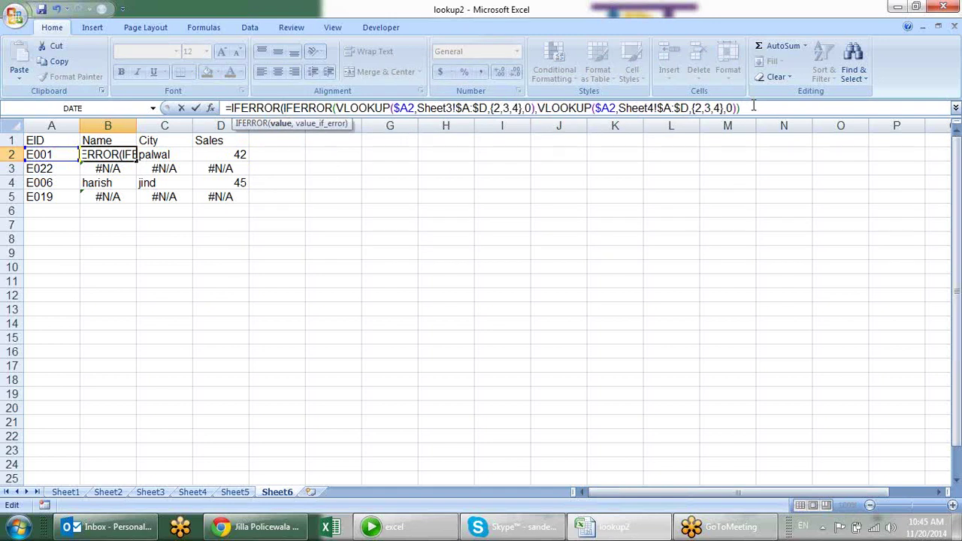
# Start a third VLOOKUP with $A2 as lookup value over Sheet5 columns A to D
pyautogui.write(',')
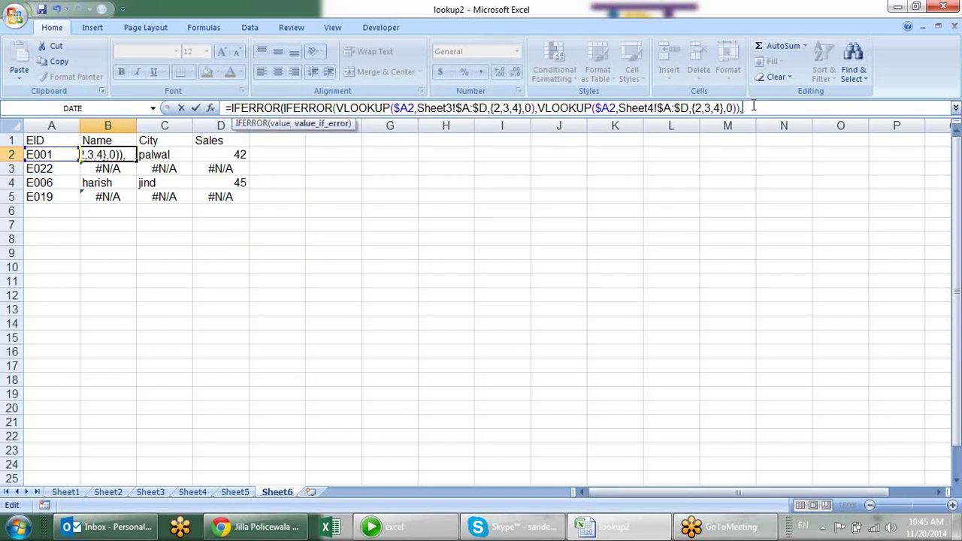
pyautogui.write('vl')
pyautogui.press('Tab')
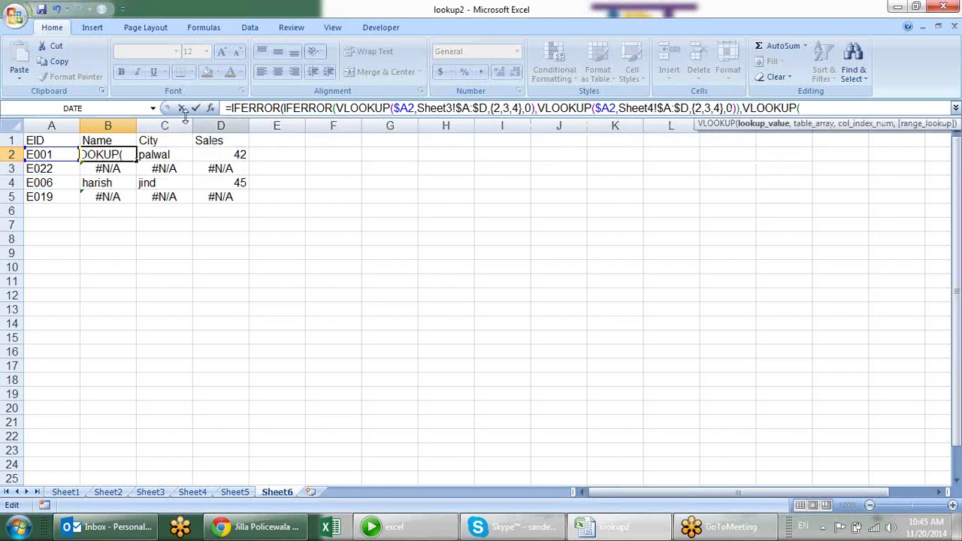
pyautogui.click(53, 155)
pyautogui.press('F4')
pyautogui.press('F4')
pyautogui.press('F4')
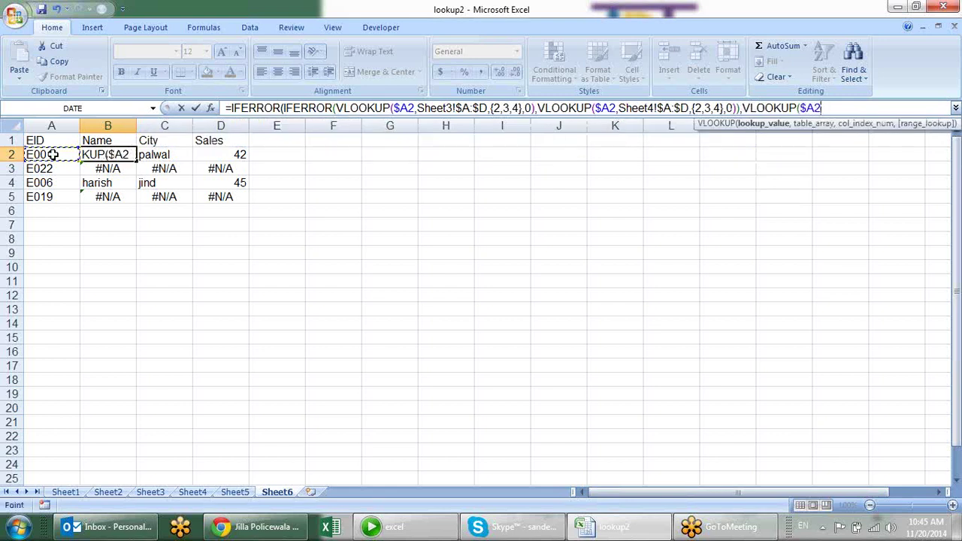
pyautogui.write(',')
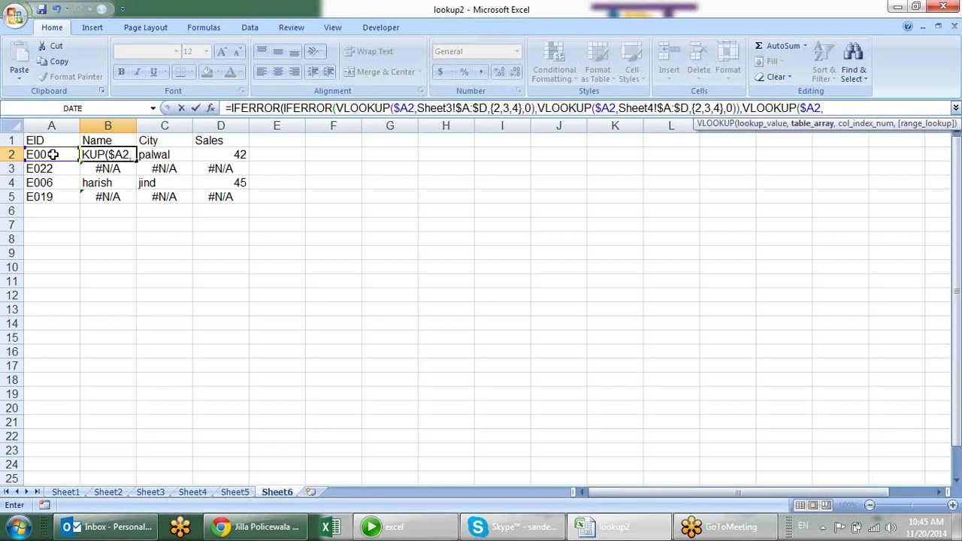
pyautogui.click(233, 494)
pyautogui.click(63, 125)
pyautogui.moveTo(63, 124); pyautogui.dragTo(200, 129)
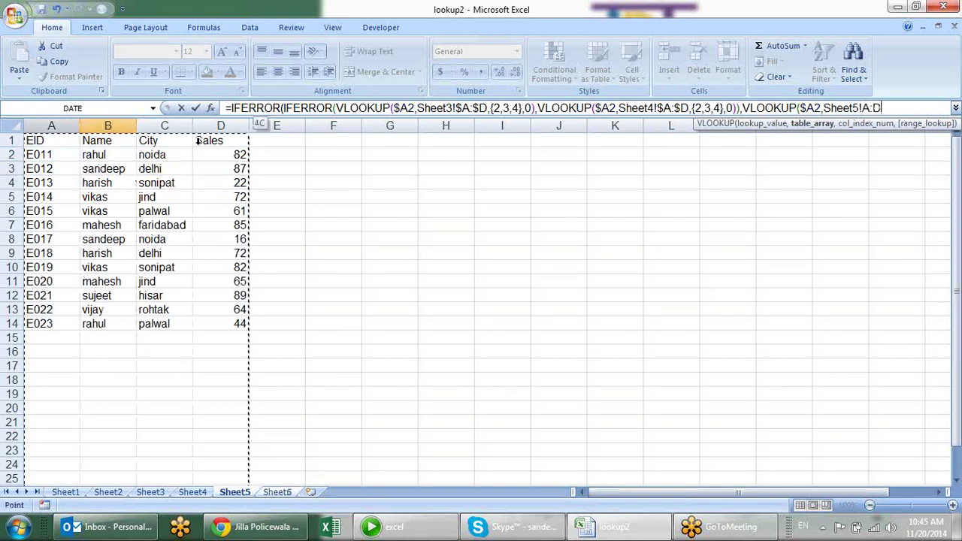
# Finish with Sheet5!$A:$D,{2,3,4},0 and array-enter the formula across B2:D2
pyautogui.write(',')
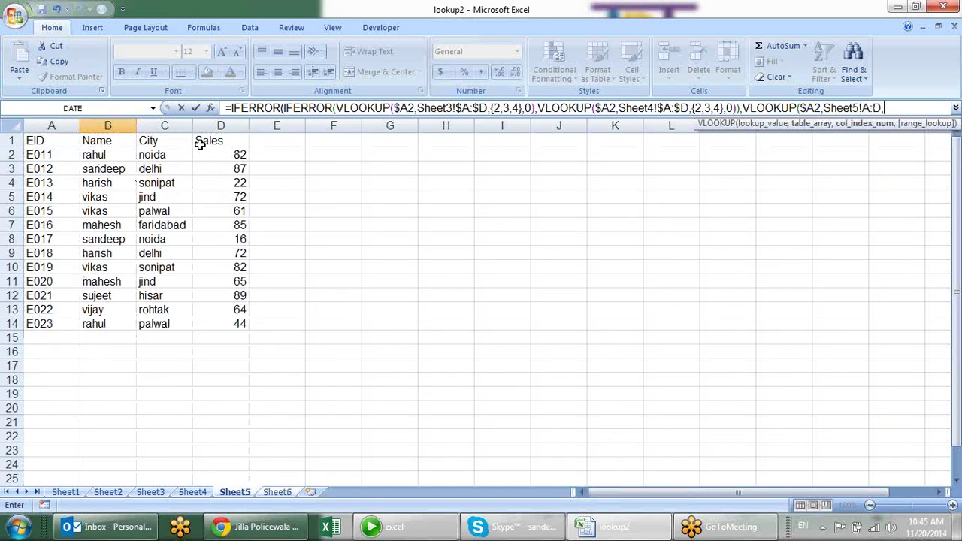
pyautogui.press('BackSpace')
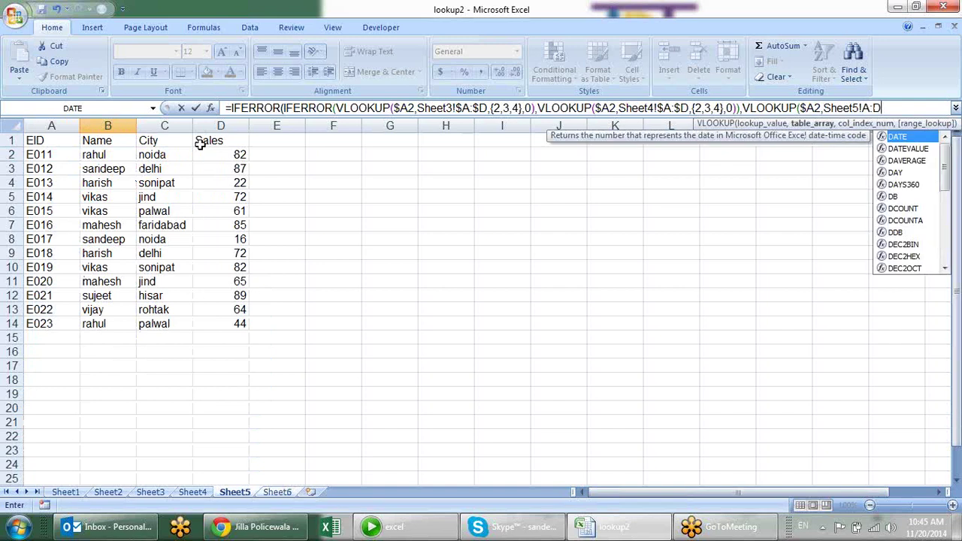
pyautogui.press('Escape')
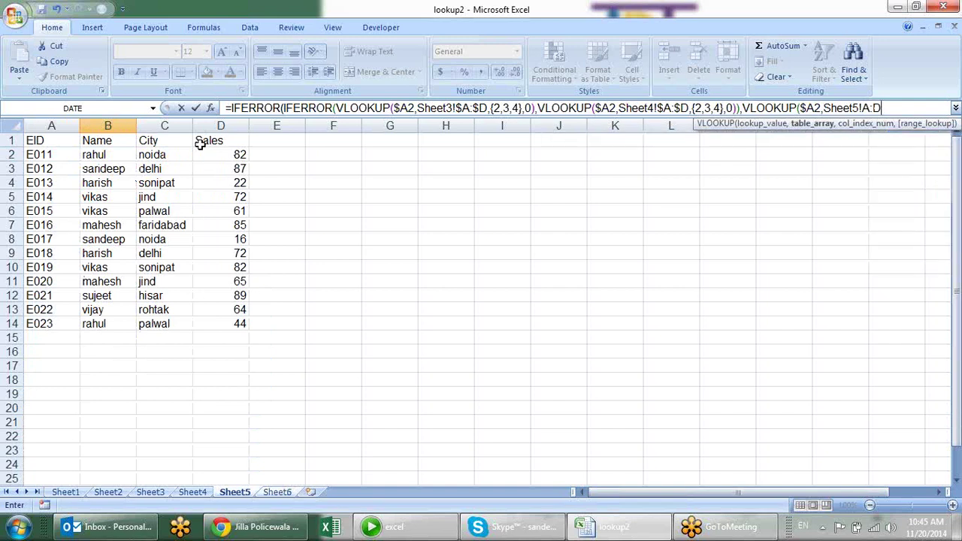
pyautogui.press('F4')
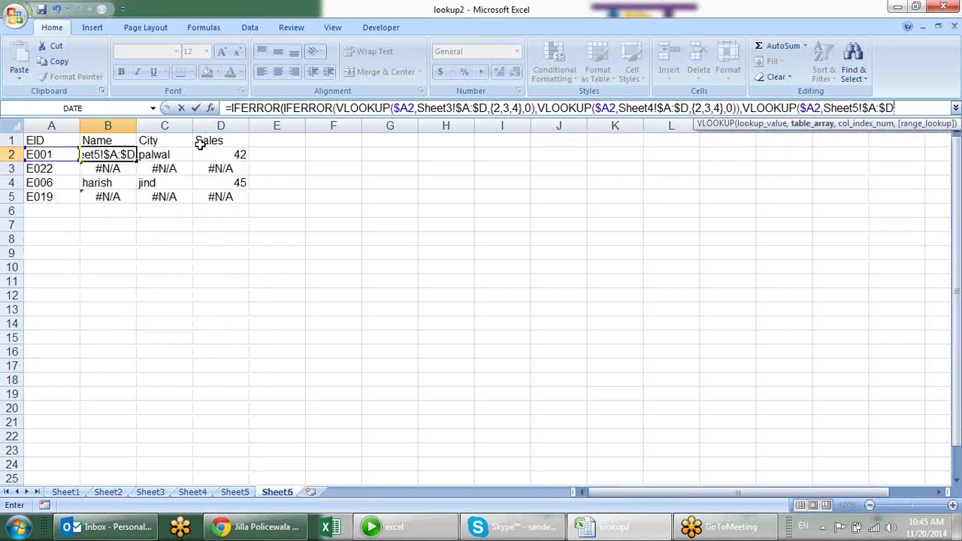
pyautogui.write(',')
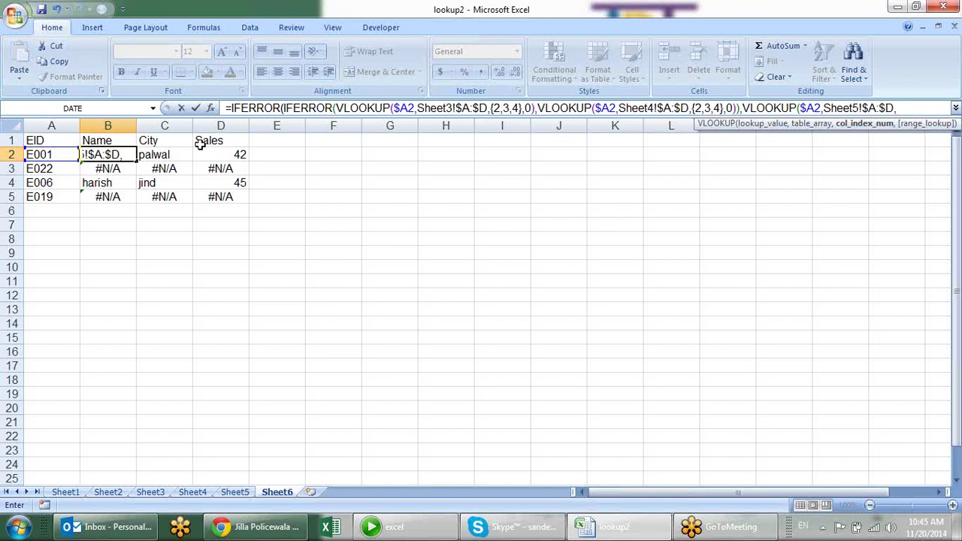
pyautogui.write('{2,3,4},')
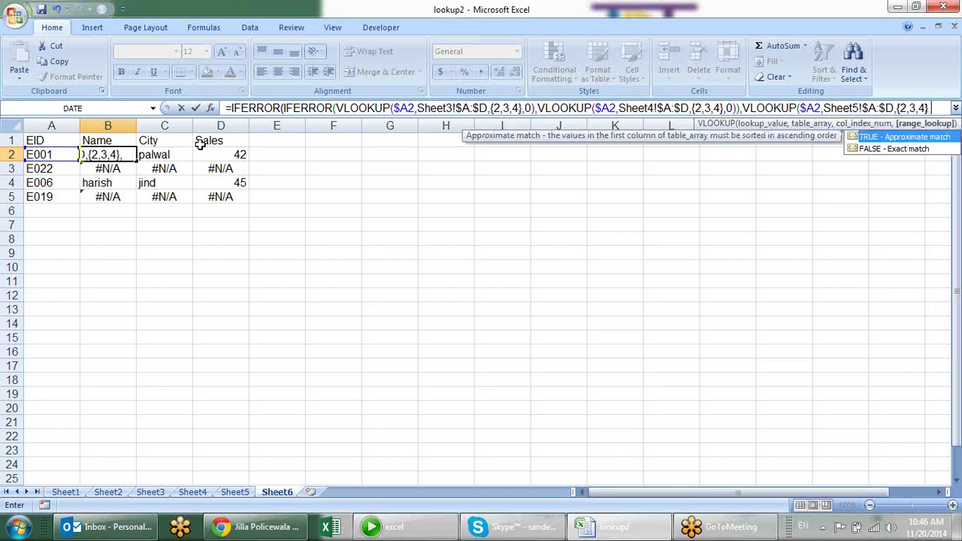
pyautogui.write('0)')
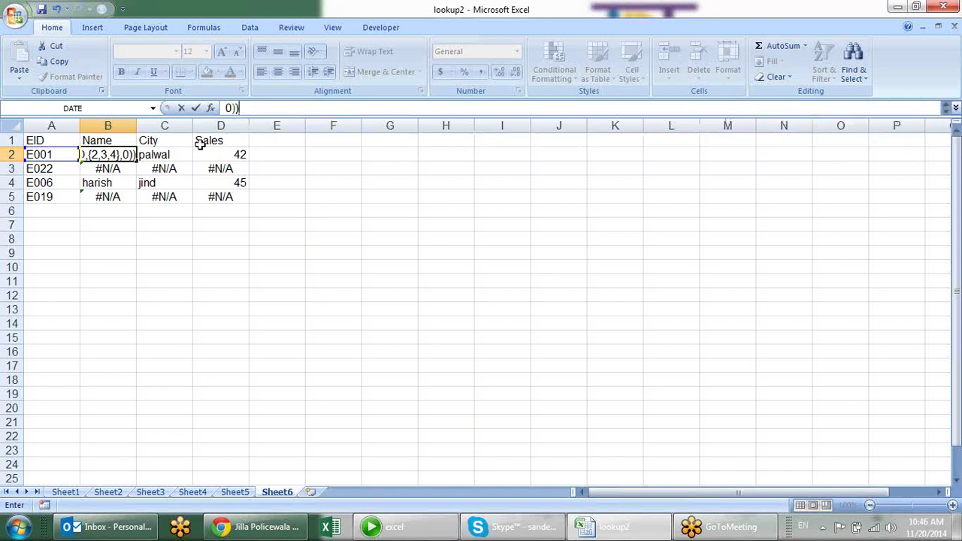
pyautogui.hotkey('ctrl', 'shift', 'Return')
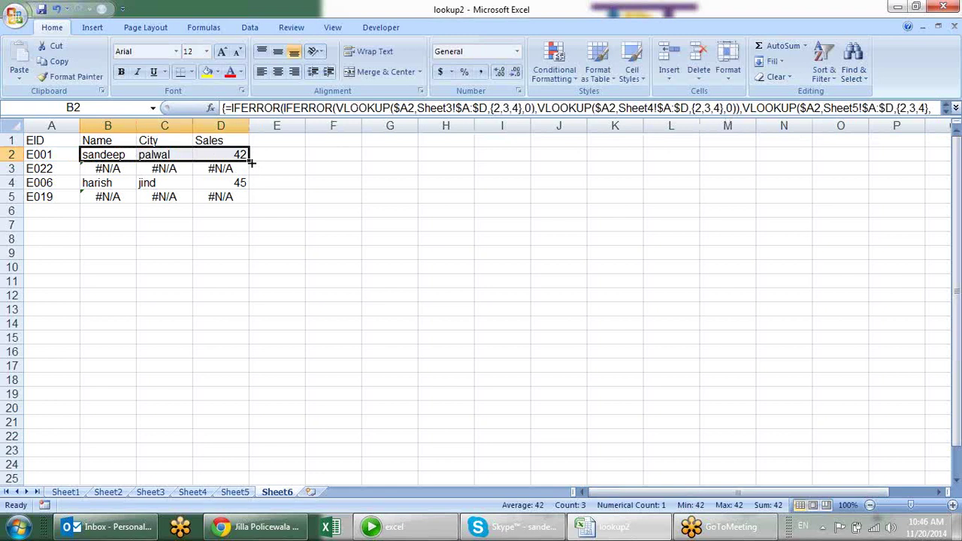
# Fill the three-sheet lookup down to row 5 and verify results such as E022 rohtak 64 and E019 sonipat 82
pyautogui.doubleClick(249, 161)
pyautogui.click(356, 209)
pyautogui.click(196, 173)
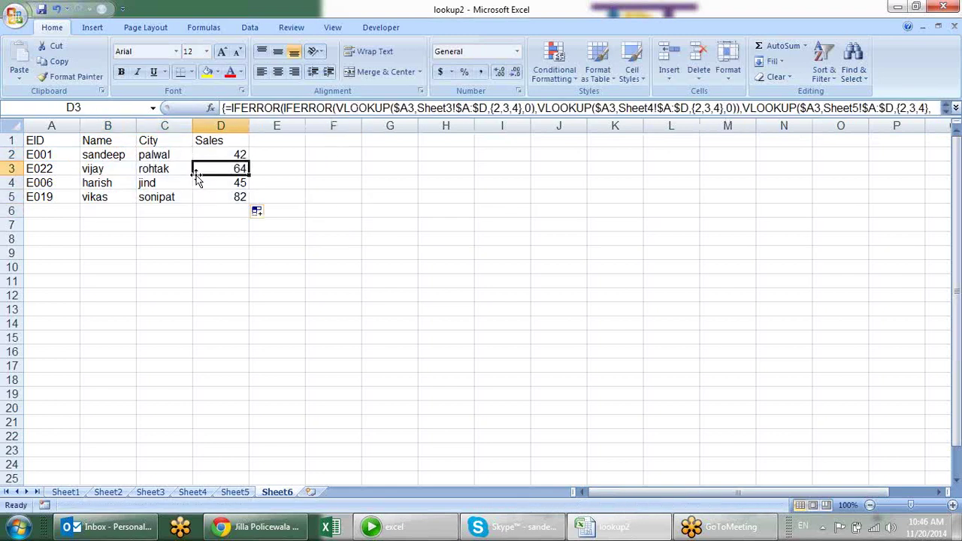
pyautogui.click(125, 171)
pyautogui.click(119, 155)
pyautogui.click(125, 180)
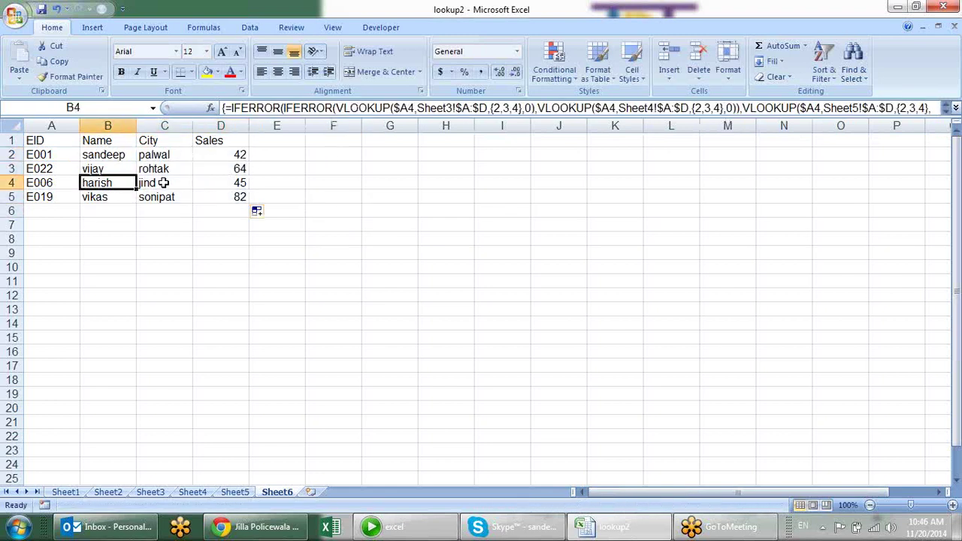
pyautogui.click(181, 182)
pyautogui.click(224, 182)
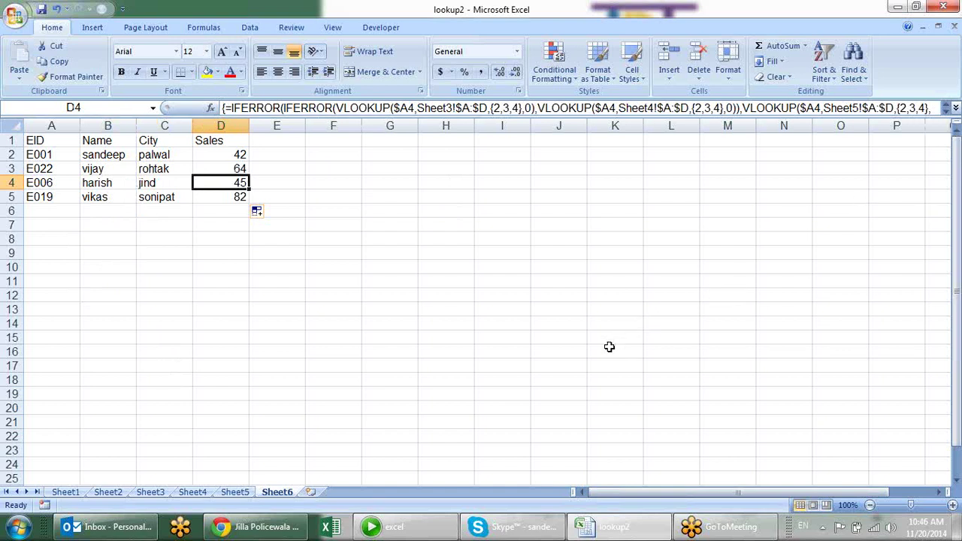
pyautogui.click(162, 195)
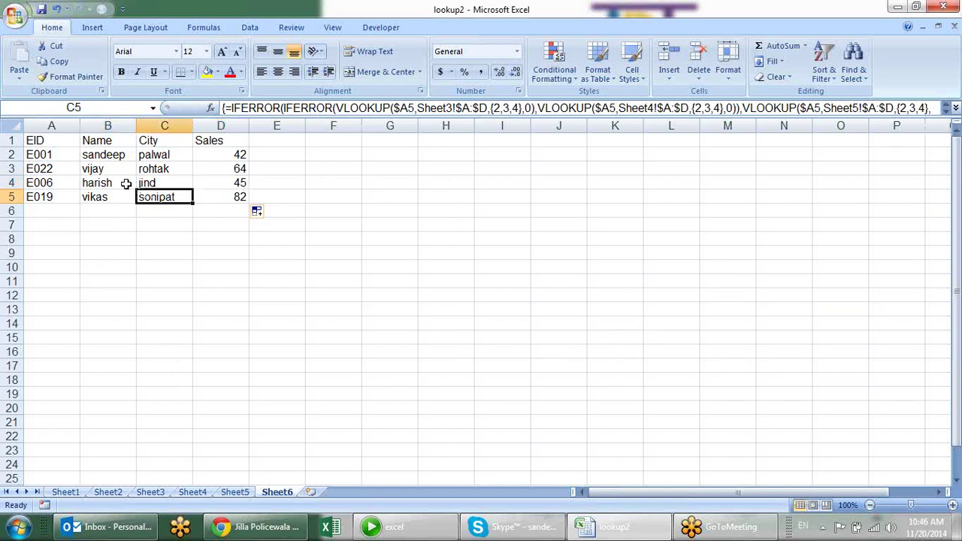
pyautogui.click(124, 182)
pyautogui.click(126, 169)
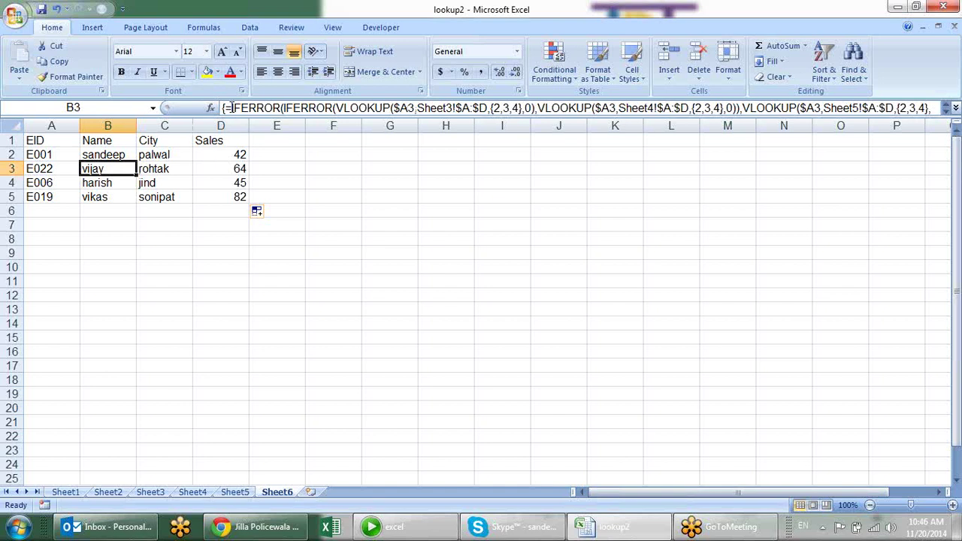
# Fill B2:D5 down to row 11, leaving #N/A in rows 6–11, then edit B2's formula in the formula bar
pyautogui.moveTo(113, 154)
pyautogui.mouseDown()
pyautogui.moveTo(248, 203)
pyautogui.moveTo(245, 289)
pyautogui.mouseUp()
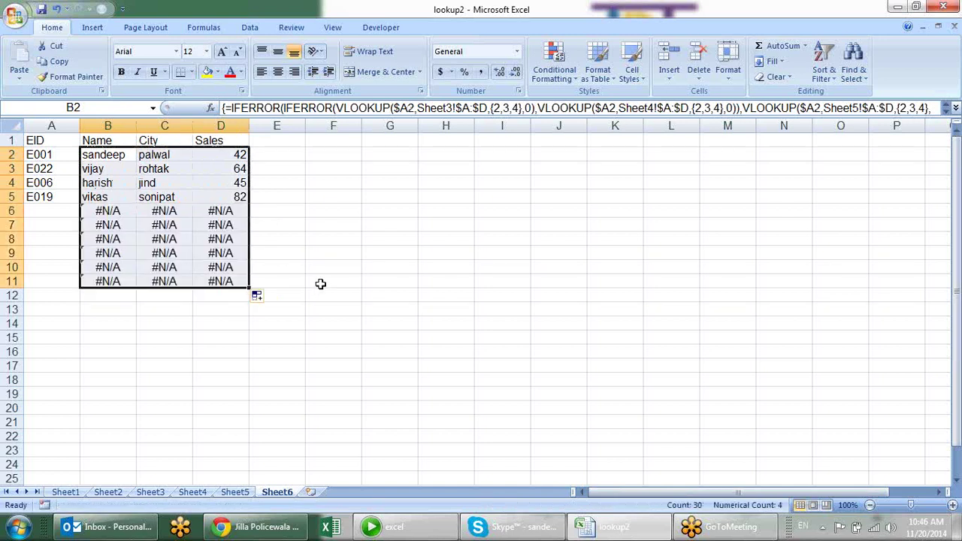
pyautogui.click(321, 283)
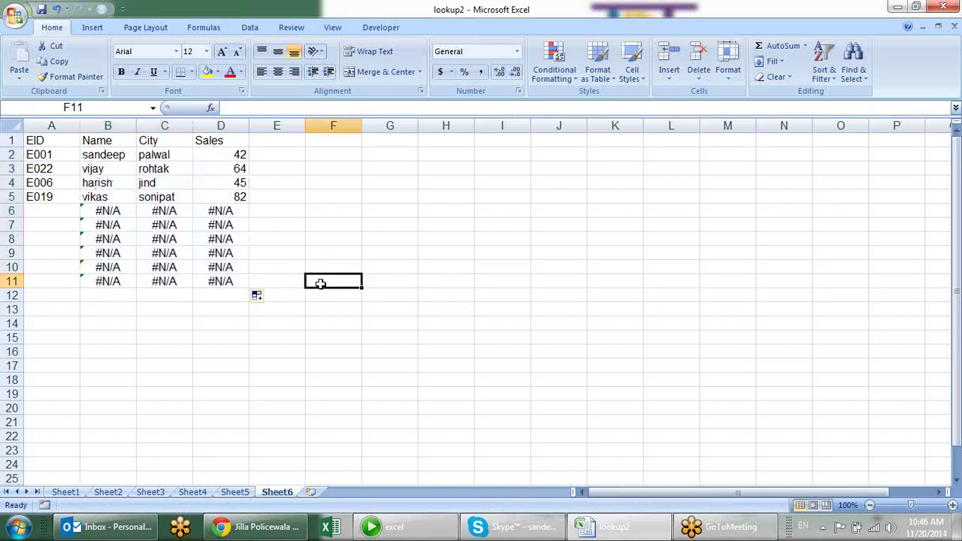
pyautogui.click(117, 154)
pyautogui.click(225, 108)
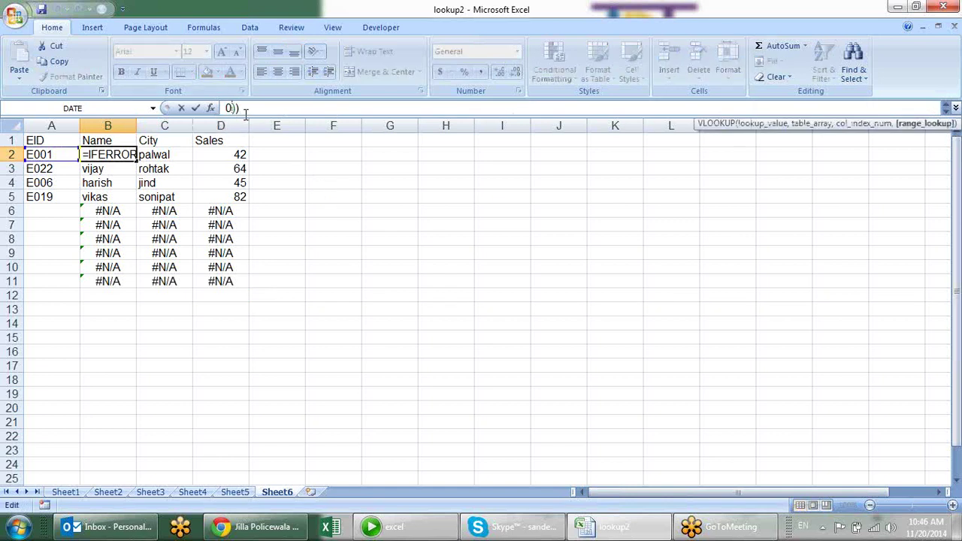
# Wrap B2:D2's nested lookup as =IFERROR(...,"") and re-enter it as an array formula
pyautogui.moveTo(245, 114); pyautogui.dragTo(233, 155)
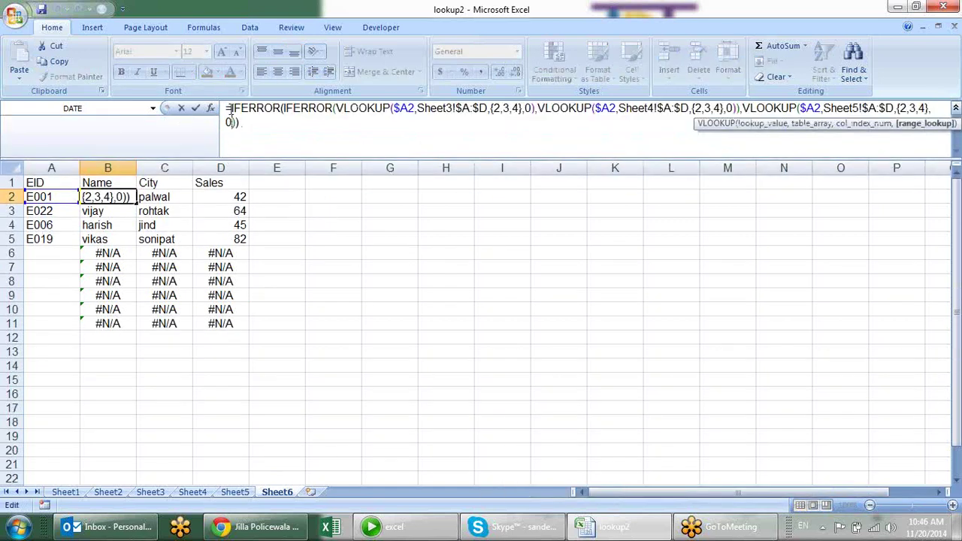
pyautogui.write('if')
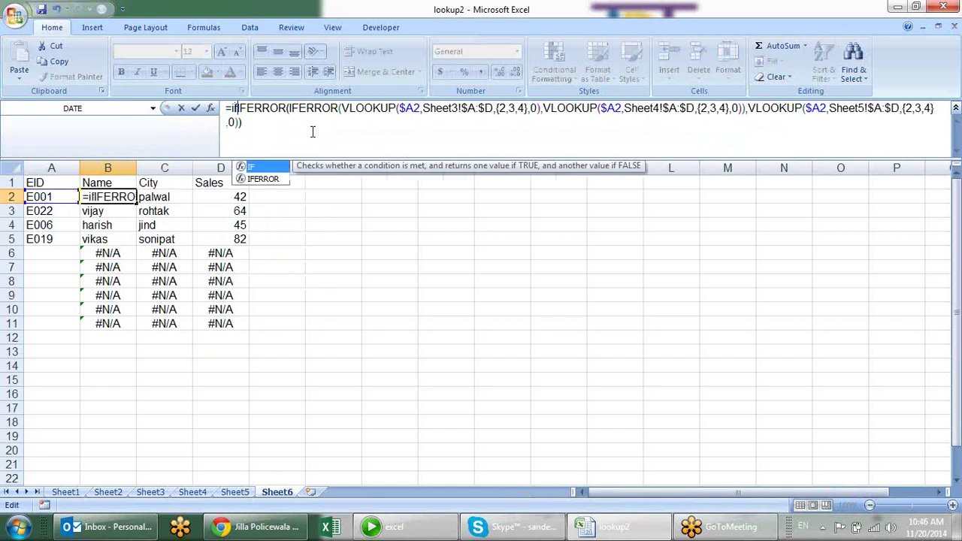
pyautogui.press('Down')
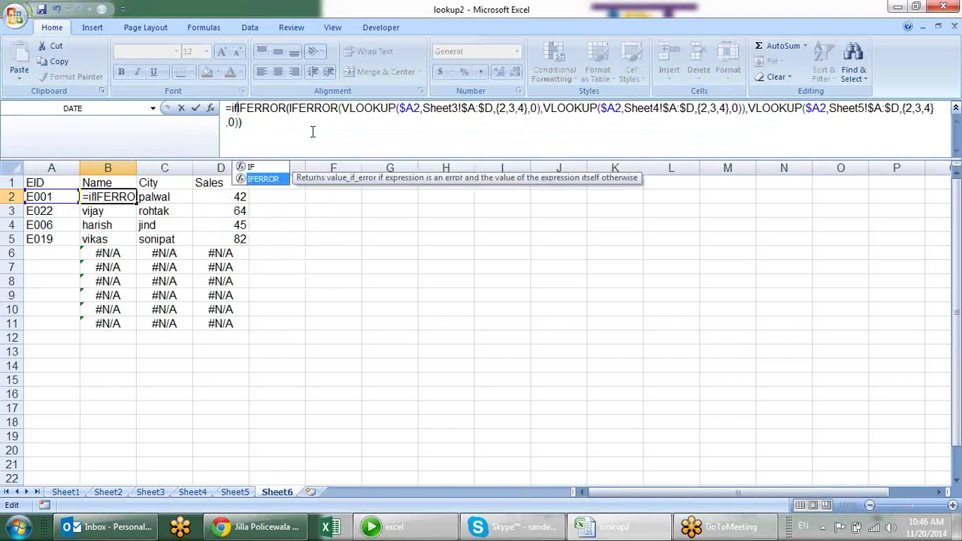
pyautogui.press('Tab')
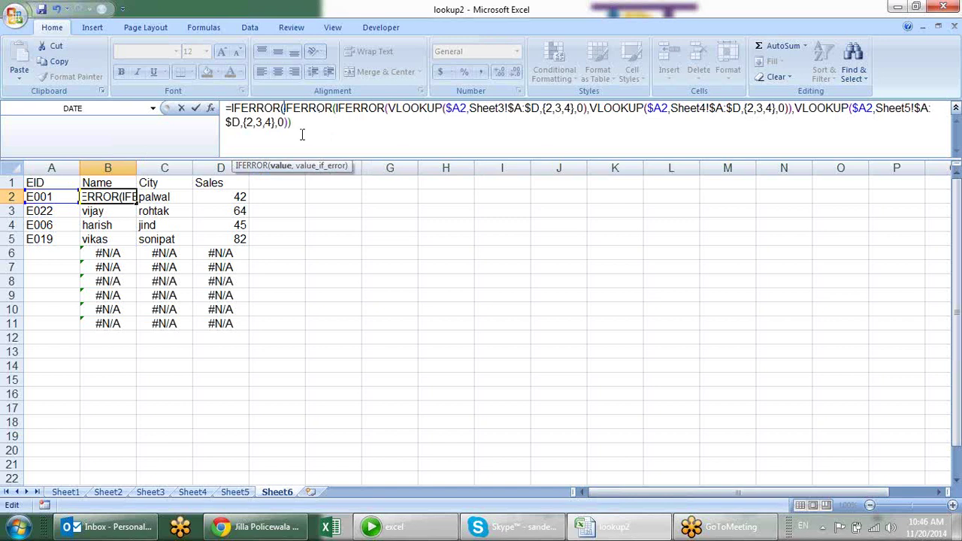
pyautogui.click(283, 165)
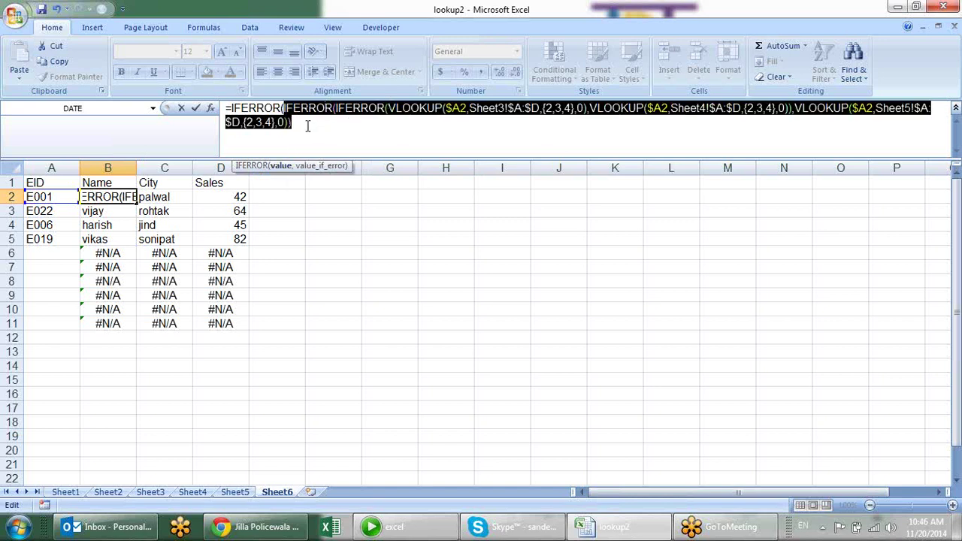
pyautogui.click(308, 127)
pyautogui.write(',""_')
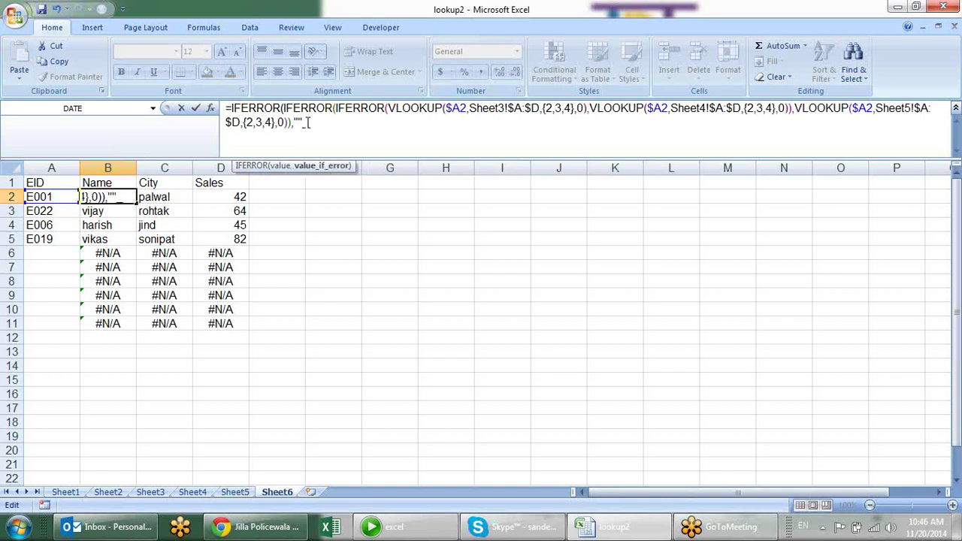
pyautogui.write(')')
pyautogui.hotkey('ctrl', 'shift', 'Return')
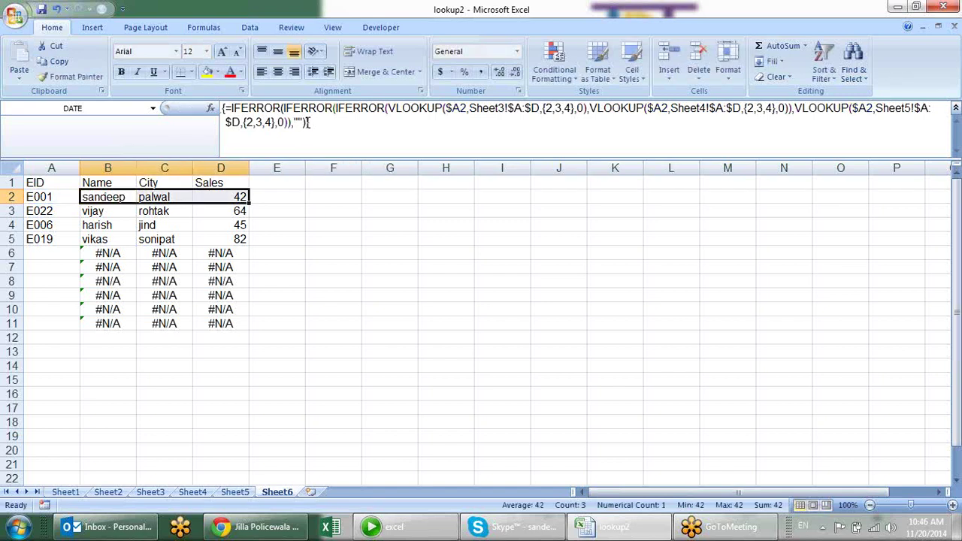
# Fill the IFERROR-wrapped lookups down to row 11 and confirm rows 6–7 are blank
pyautogui.moveTo(249, 203); pyautogui.dragTo(248, 331)
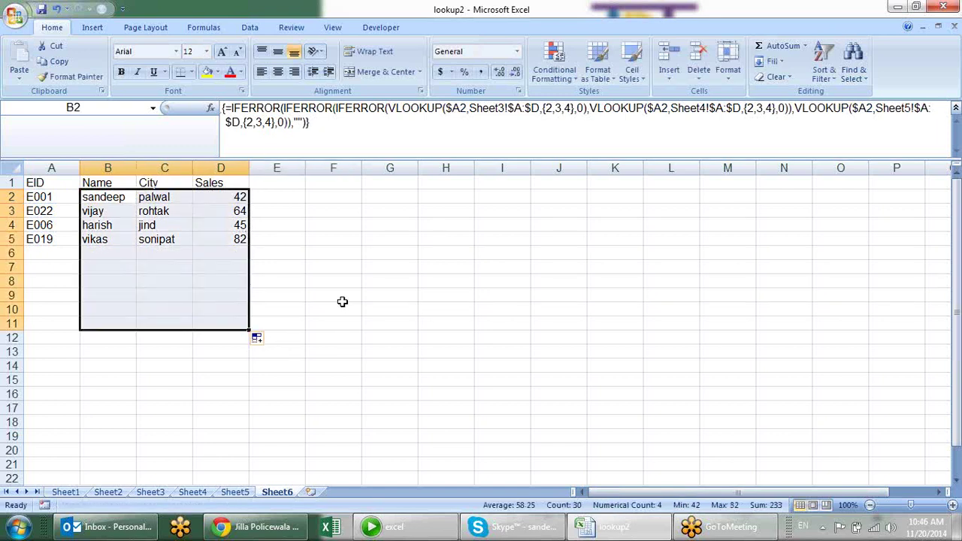
pyautogui.click(221, 268)
pyautogui.click(113, 268)
pyautogui.click(188, 254)
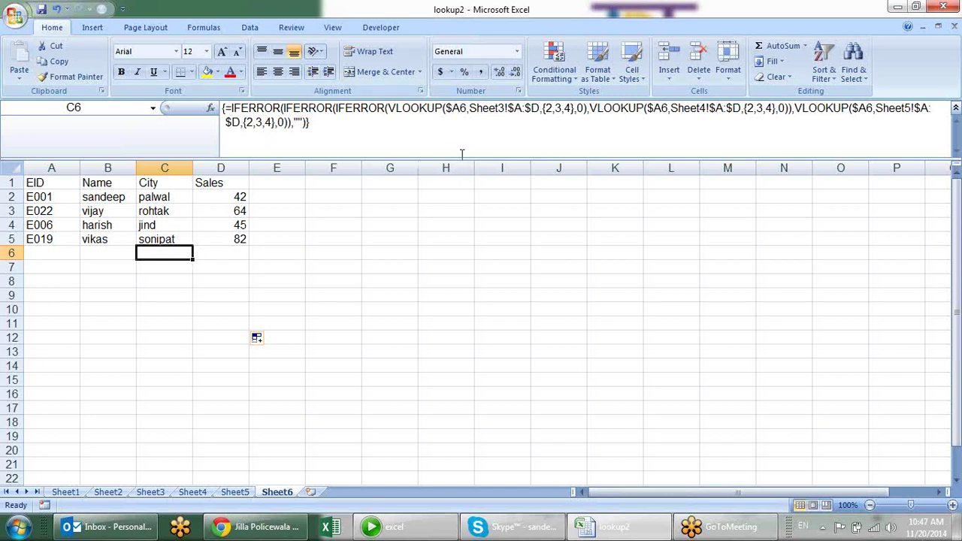
pyautogui.moveTo(461, 153); pyautogui.dragTo(458, 141)
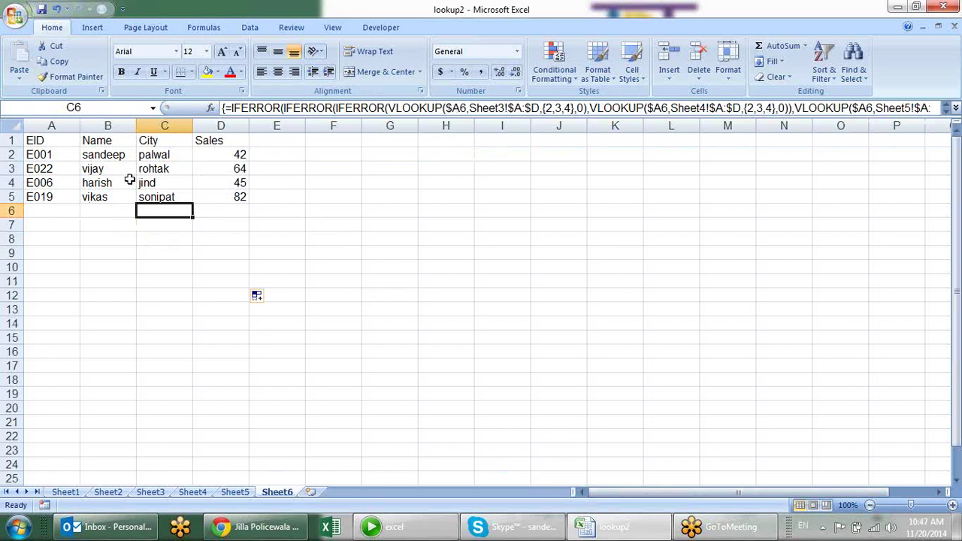
# Verify results in rows 3–5 and blanks in rows 6–8, then close the workbook
pyautogui.click(129, 181)
pyautogui.click(179, 181)
pyautogui.click(212, 178)
pyautogui.click(172, 164)
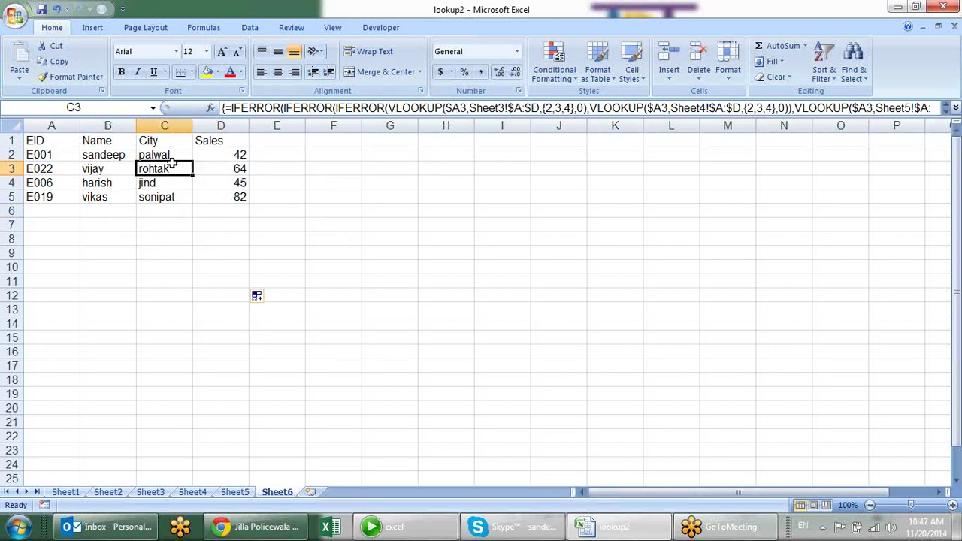
pyautogui.click(100, 179)
pyautogui.click(120, 194)
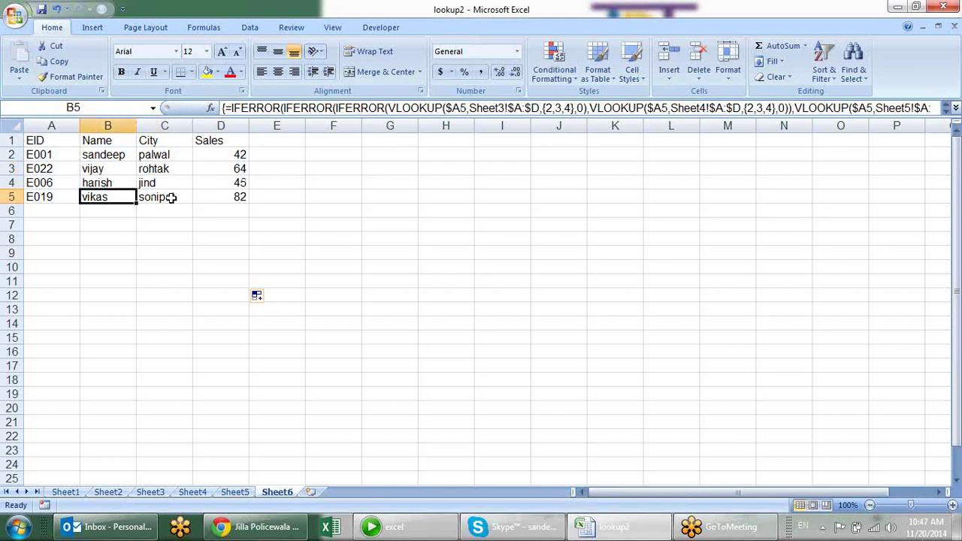
pyautogui.click(171, 206)
pyautogui.click(183, 196)
pyautogui.click(204, 185)
pyautogui.click(215, 210)
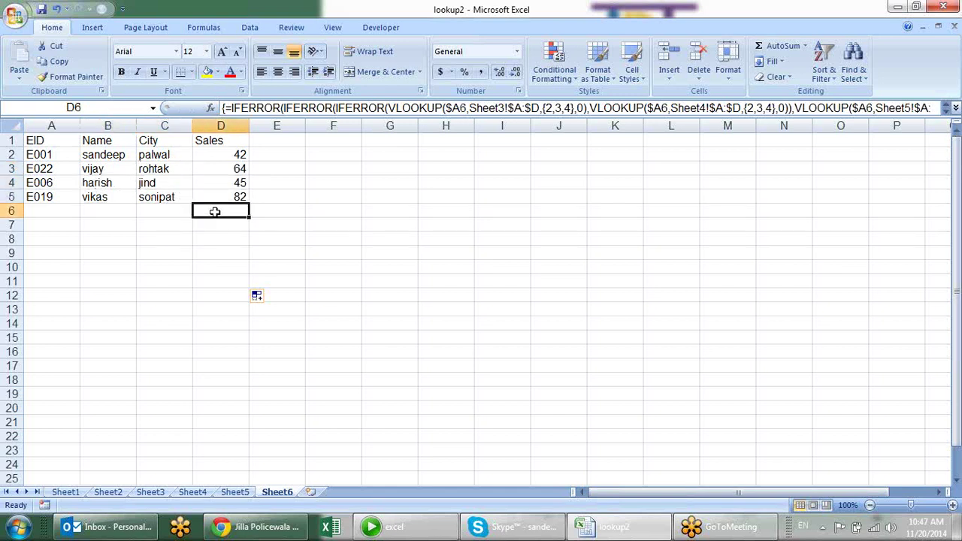
pyautogui.click(200, 224)
pyautogui.click(163, 224)
pyautogui.click(139, 210)
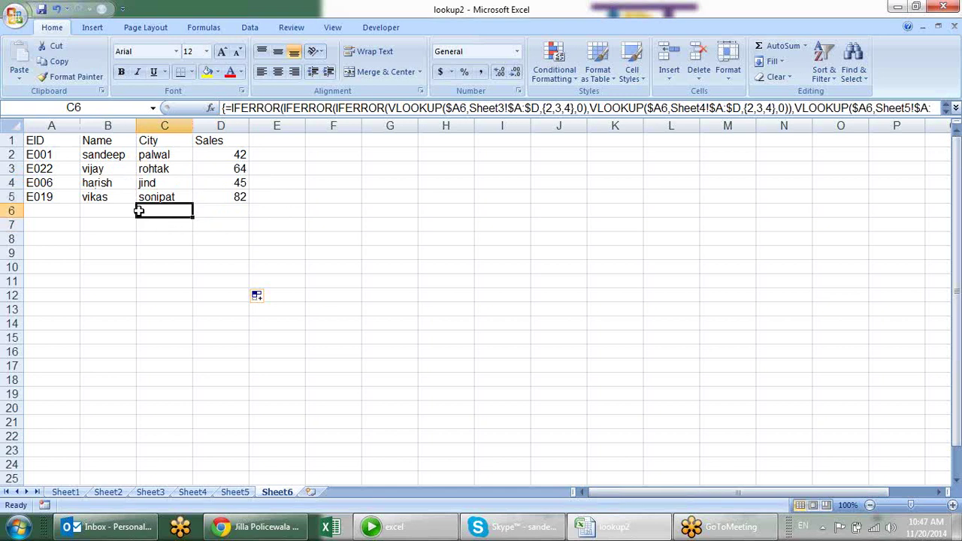
pyautogui.click(120, 209)
pyautogui.click(118, 228)
pyautogui.click(154, 233)
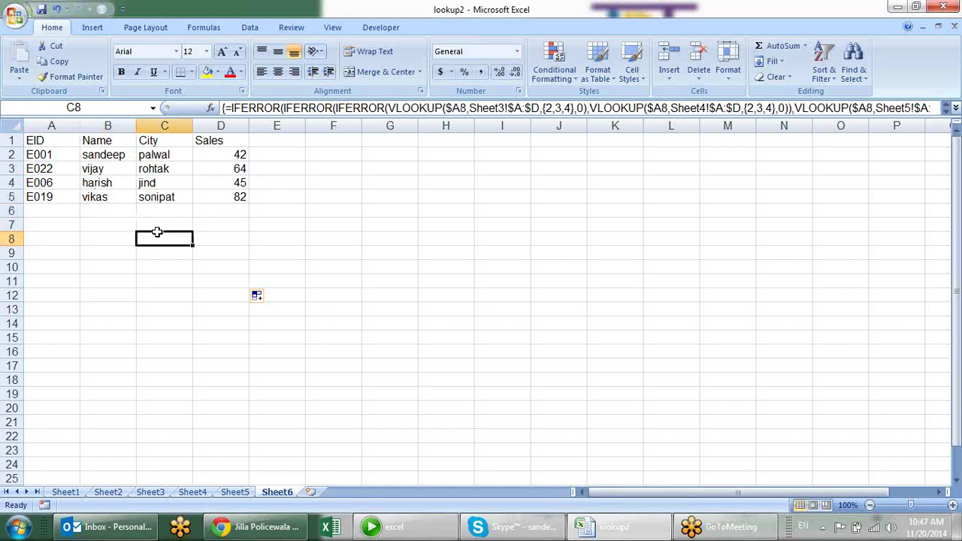
pyautogui.click(225, 220)
pyautogui.click(229, 195)
pyautogui.click(217, 178)
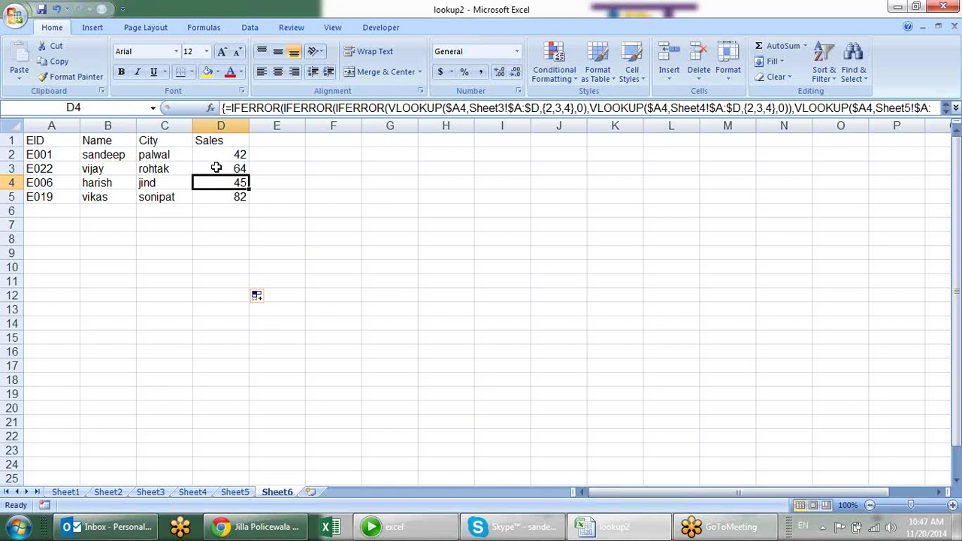
pyautogui.click(955, 29)
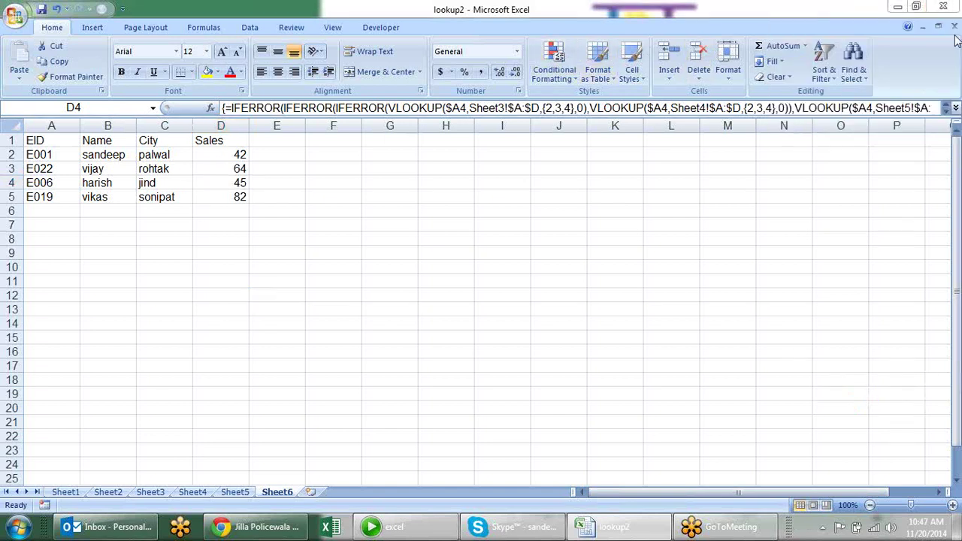